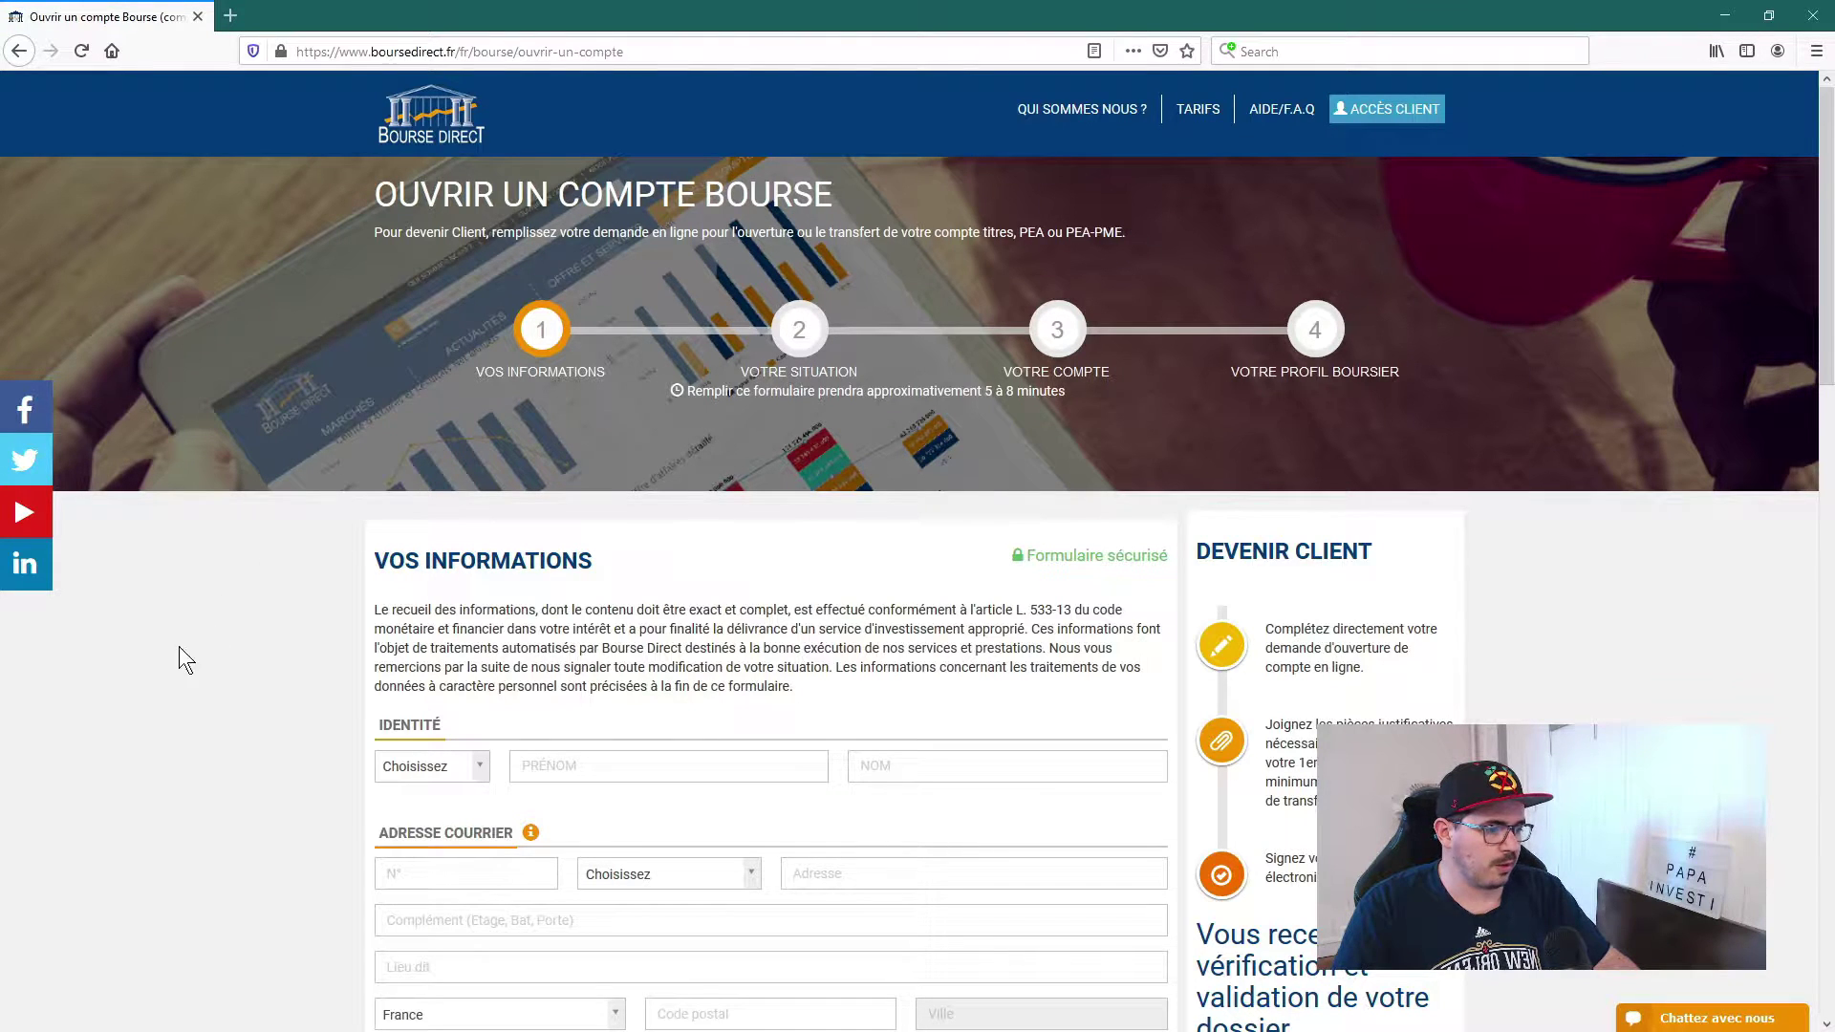
Step: Choose Monsieur as the title and enter the account holder's first and last name
scroll(227, 556, down, 1)
scroll(227, 557, down, 4)
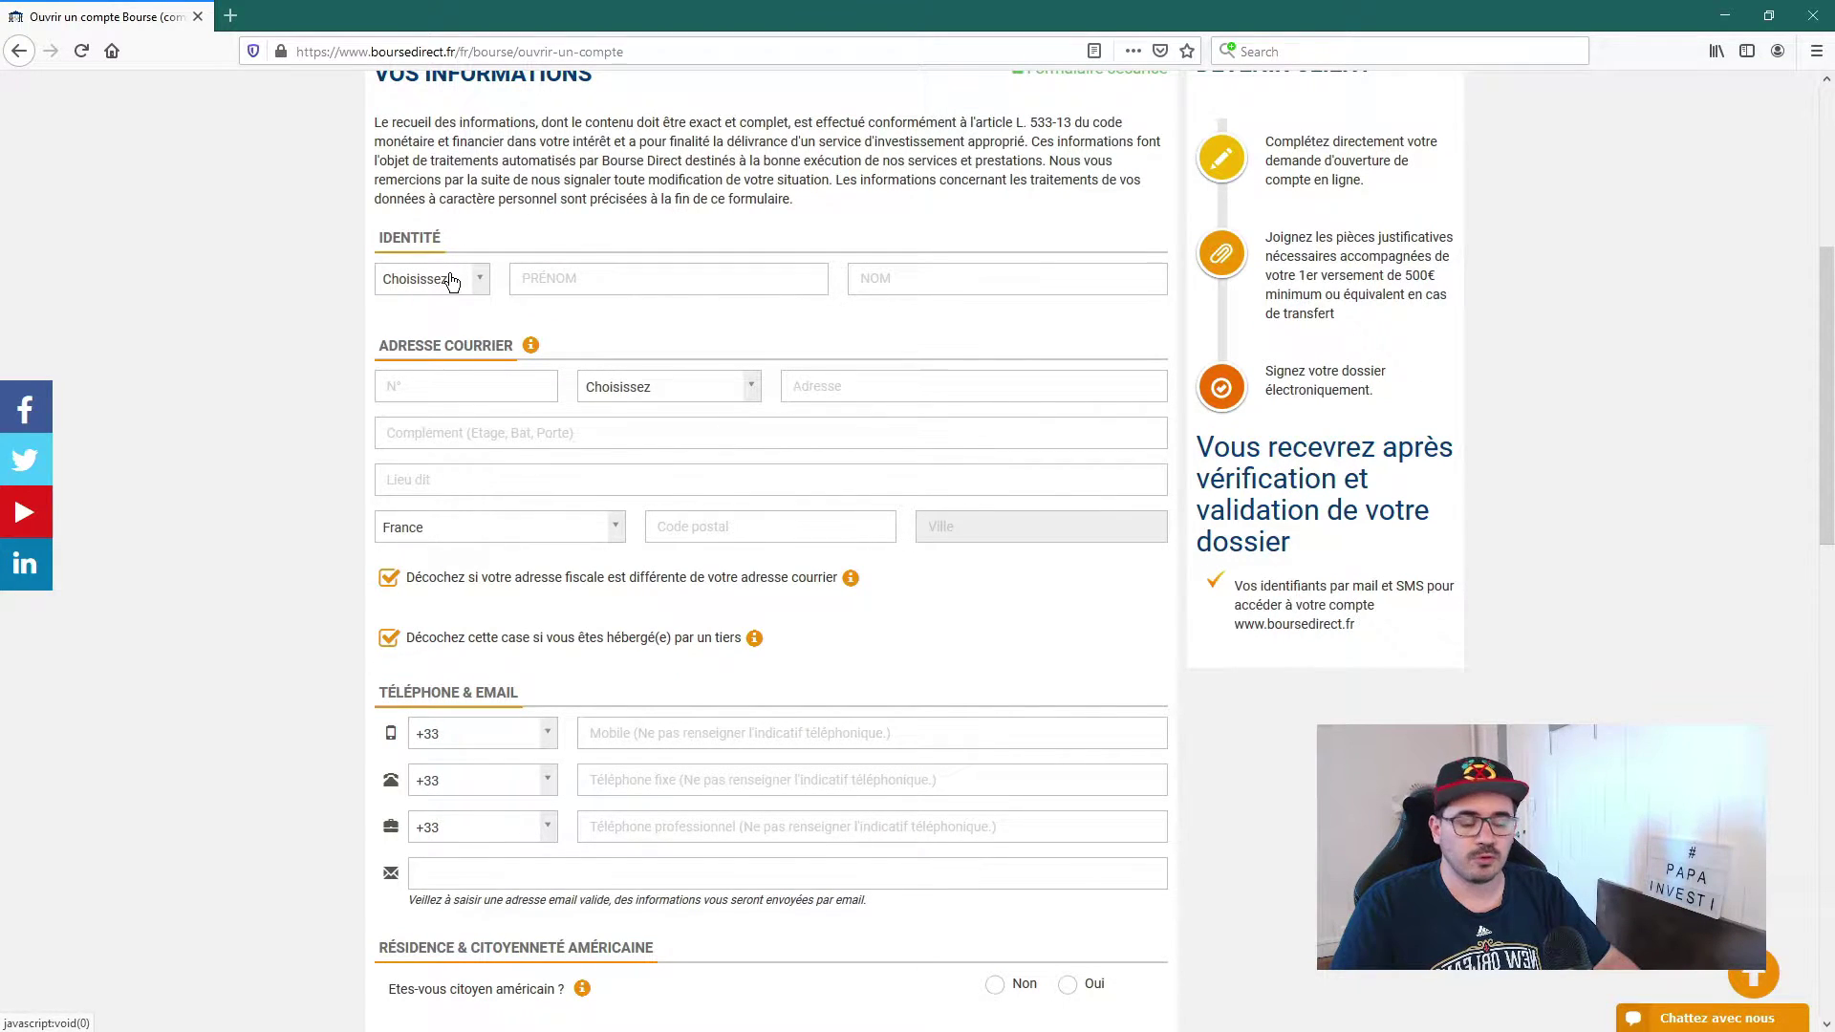
click(451, 280)
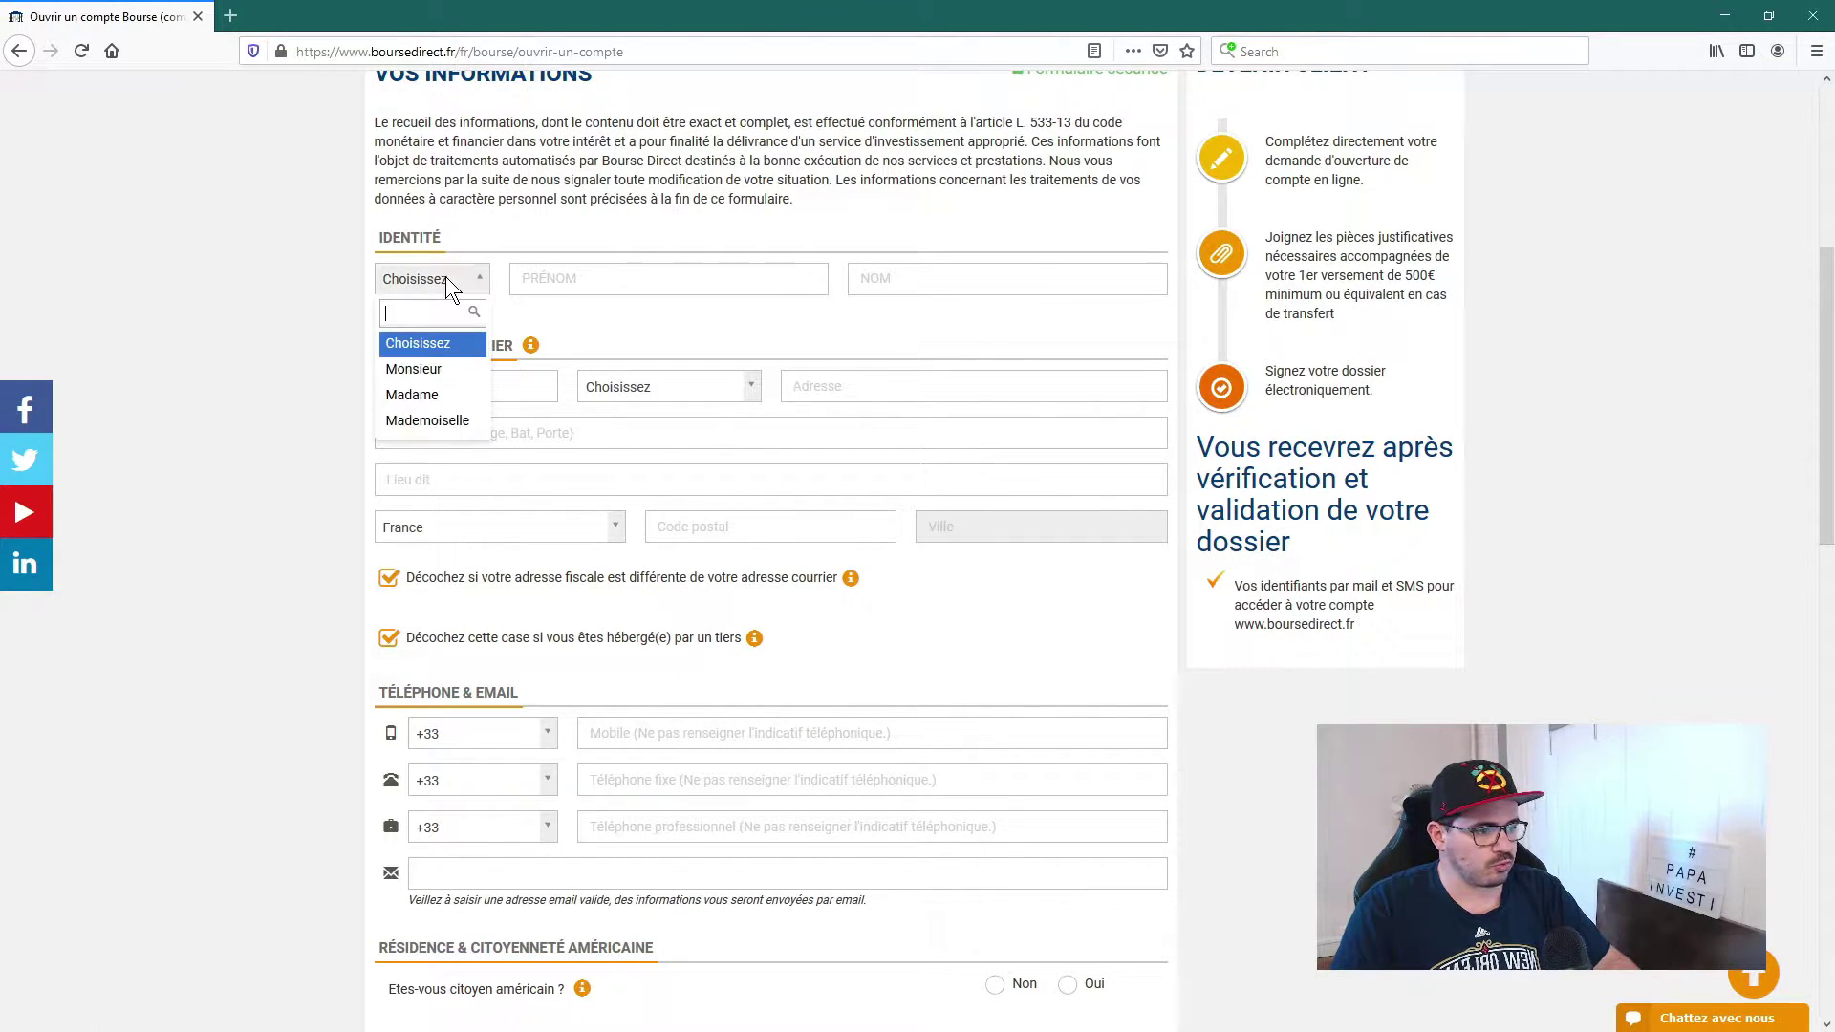
click(594, 276)
click(590, 276)
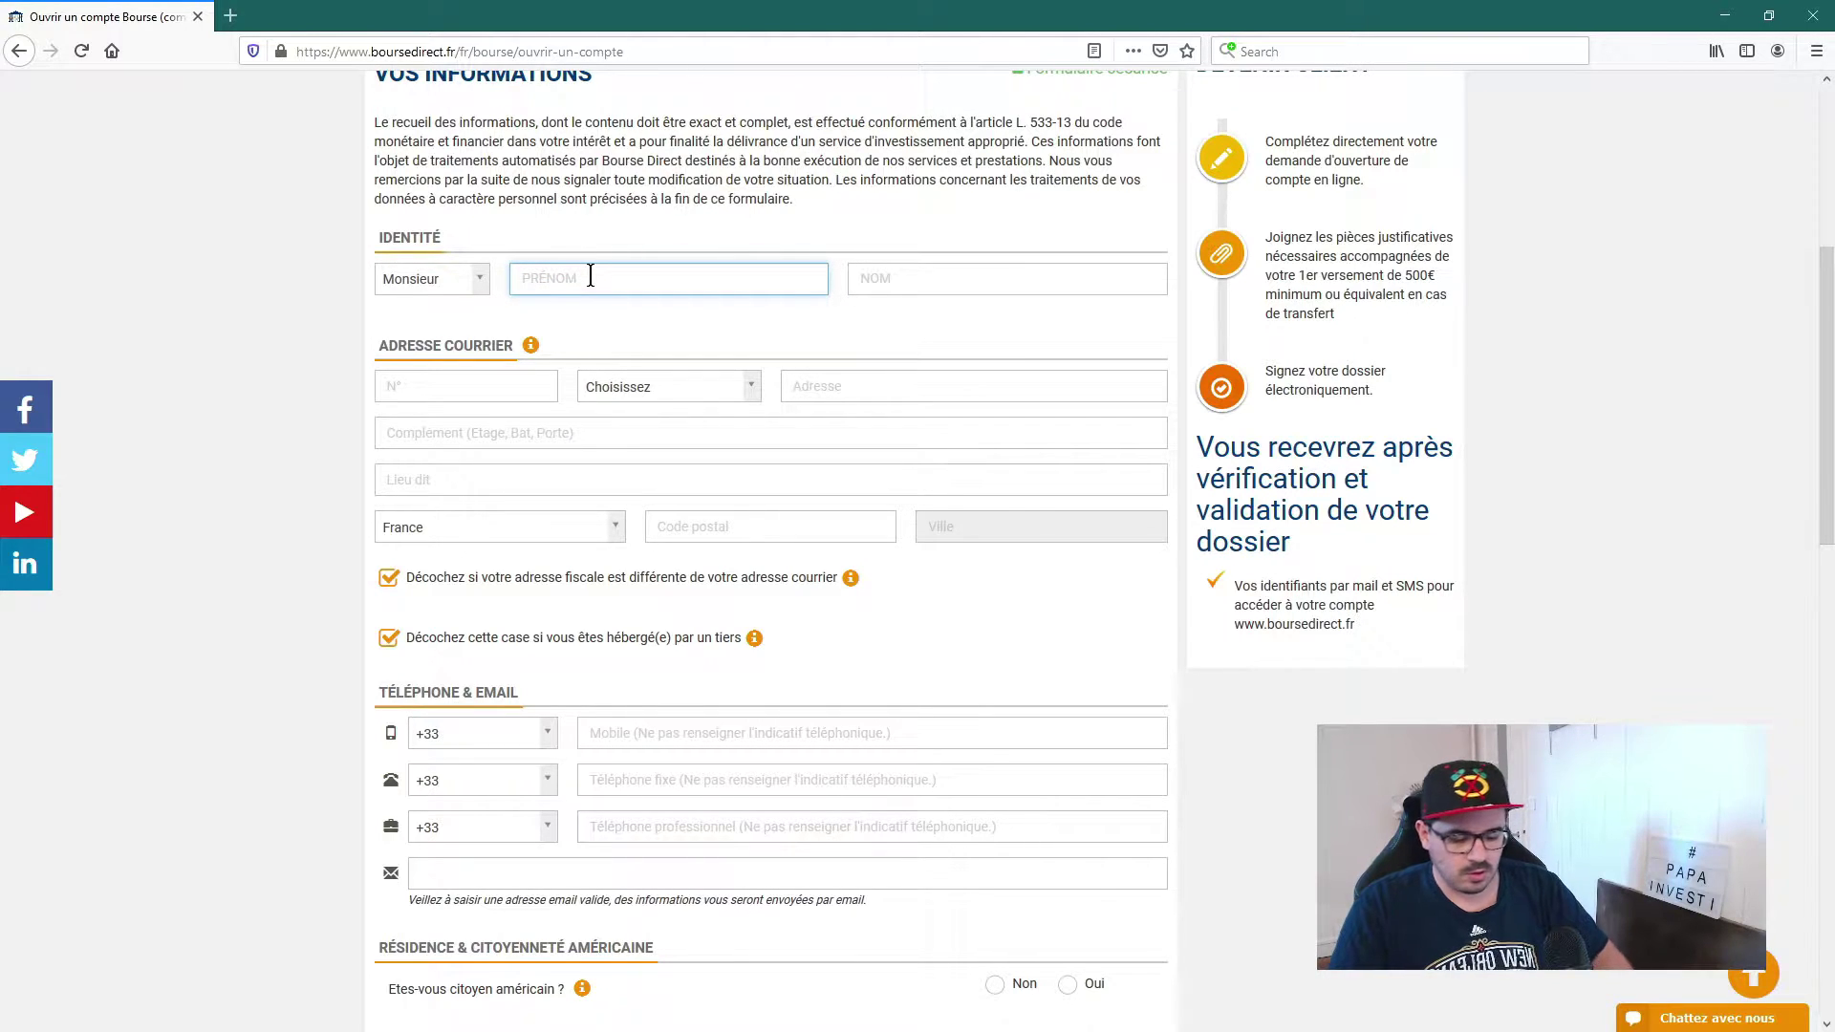
text(PAPA)
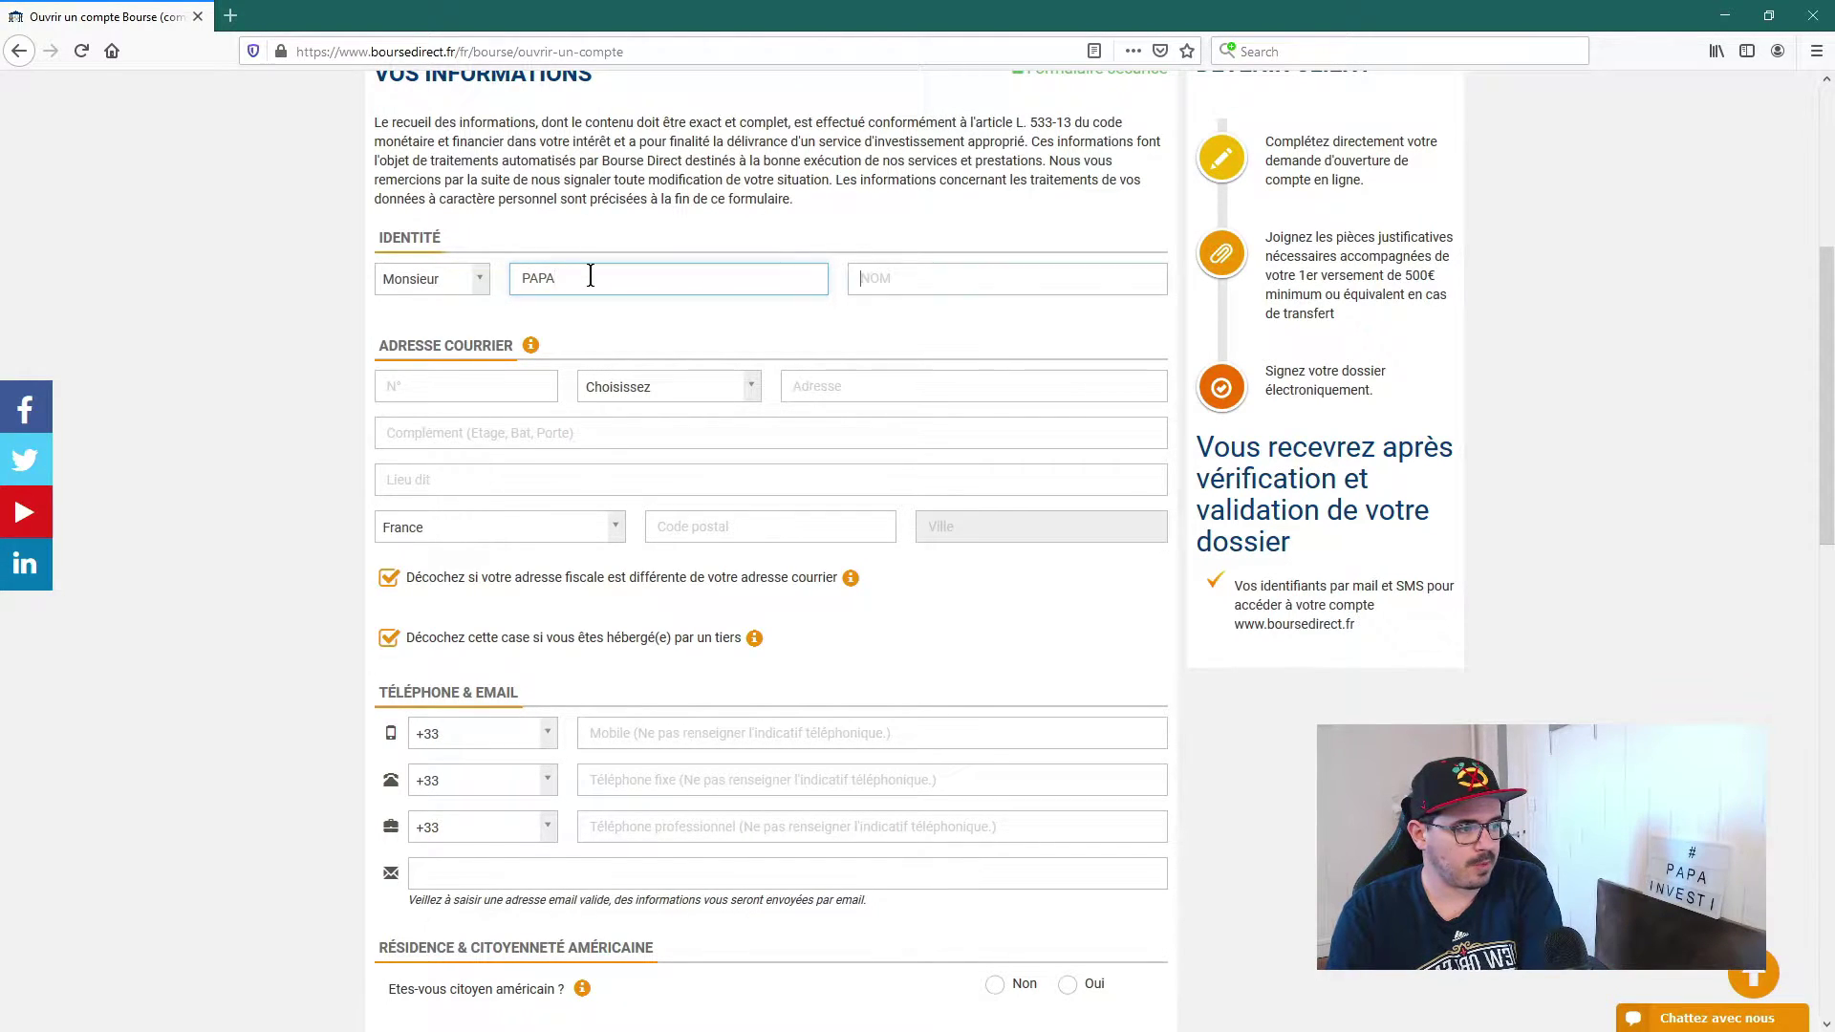
key(Tab)
text(INVESTI)
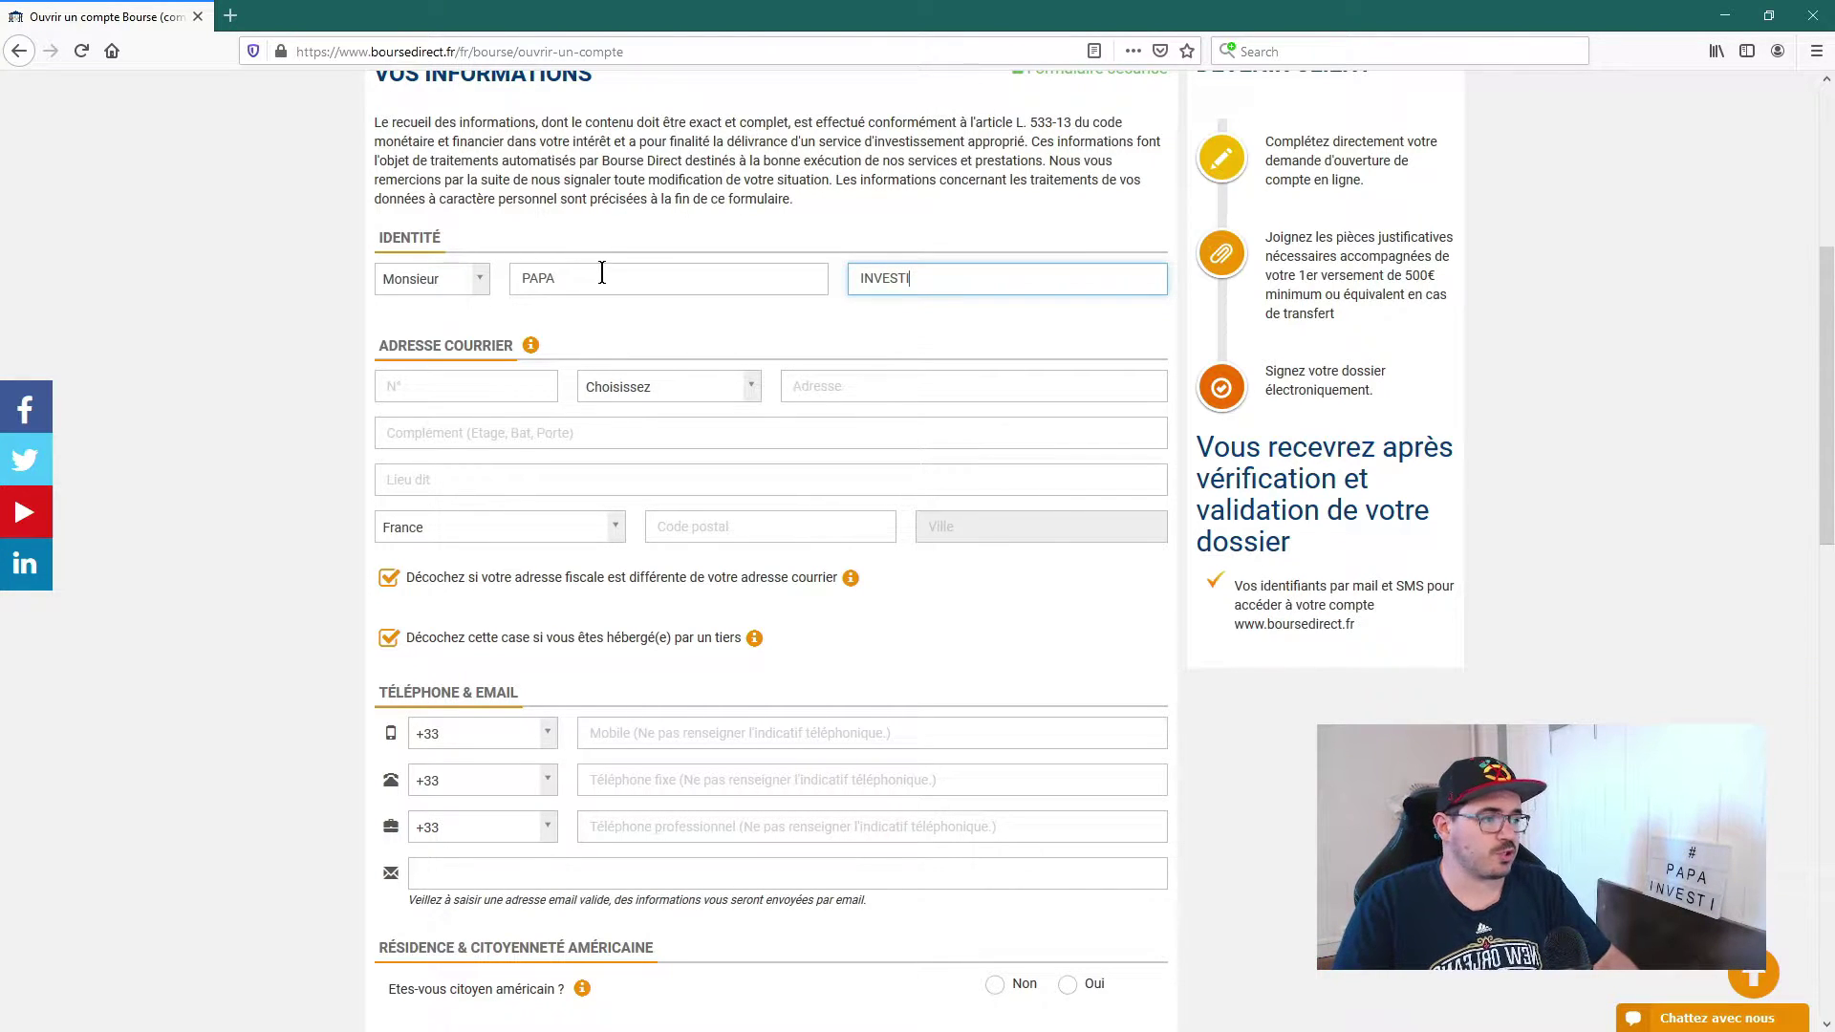
click(621, 344)
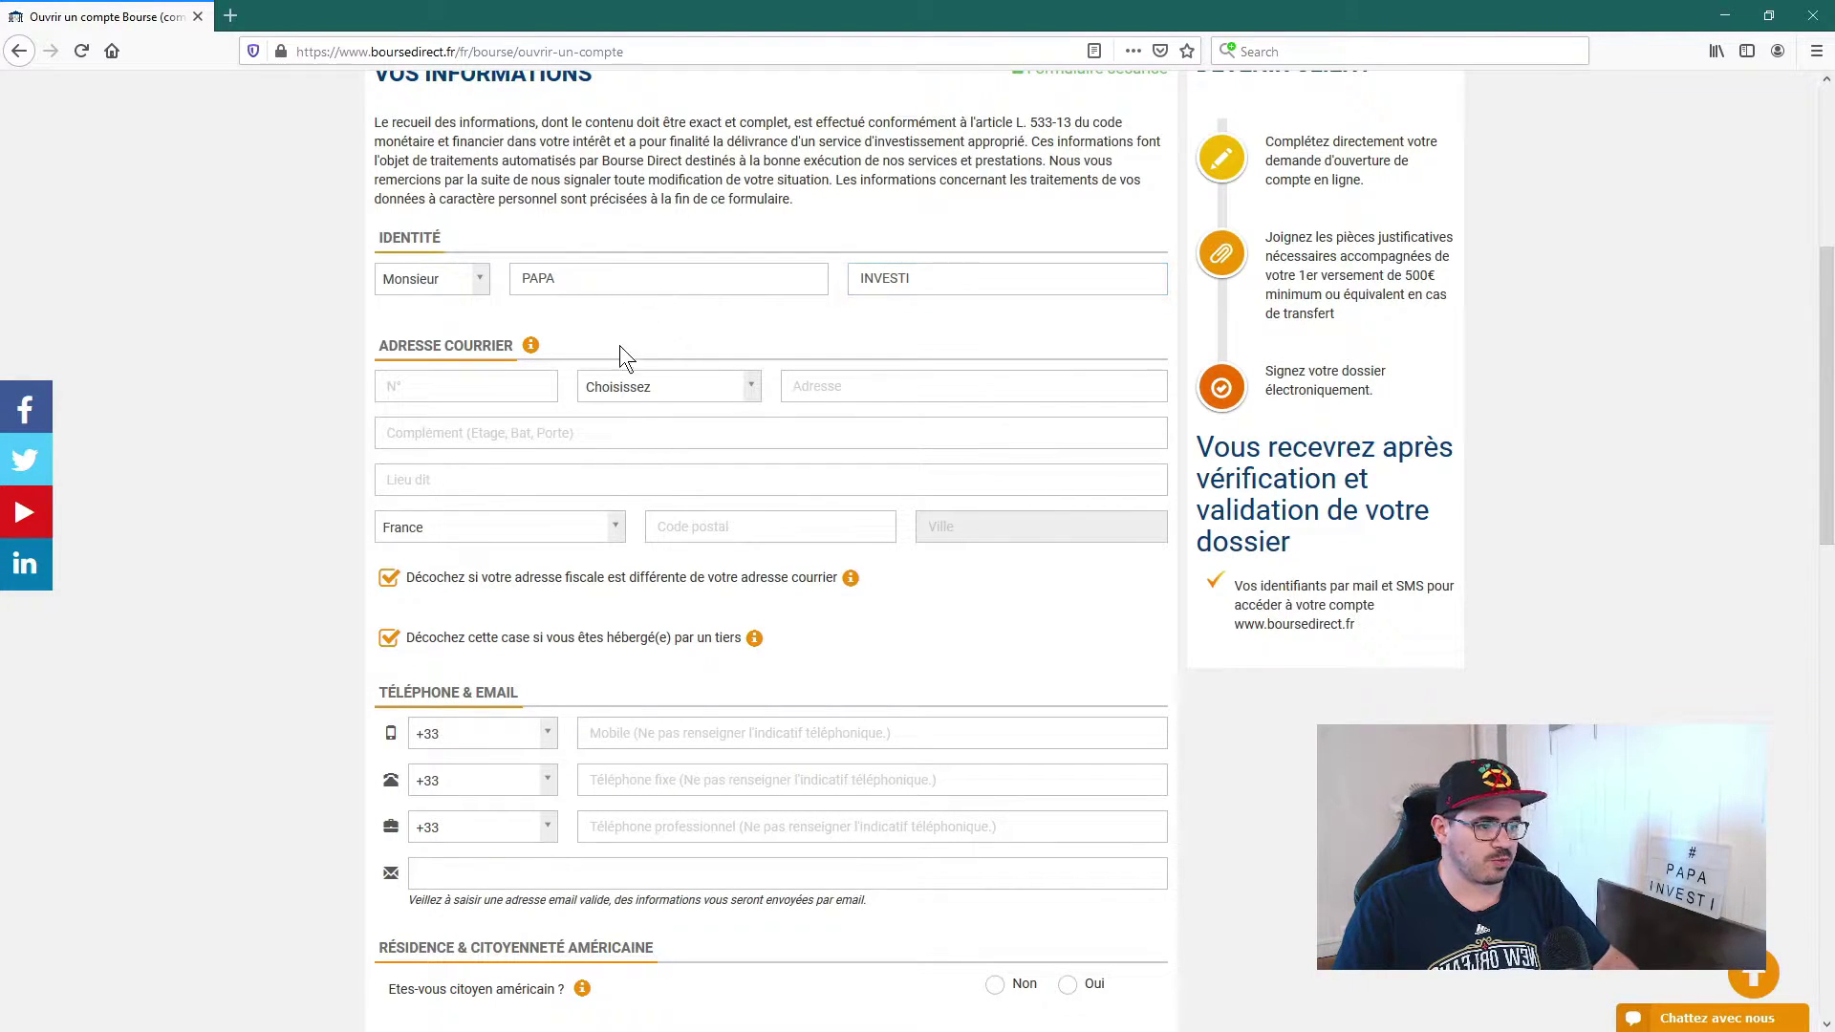
Step: Enter the street number and street name, pick postcode 75001, and keep the fiscal address the same
click(485, 386)
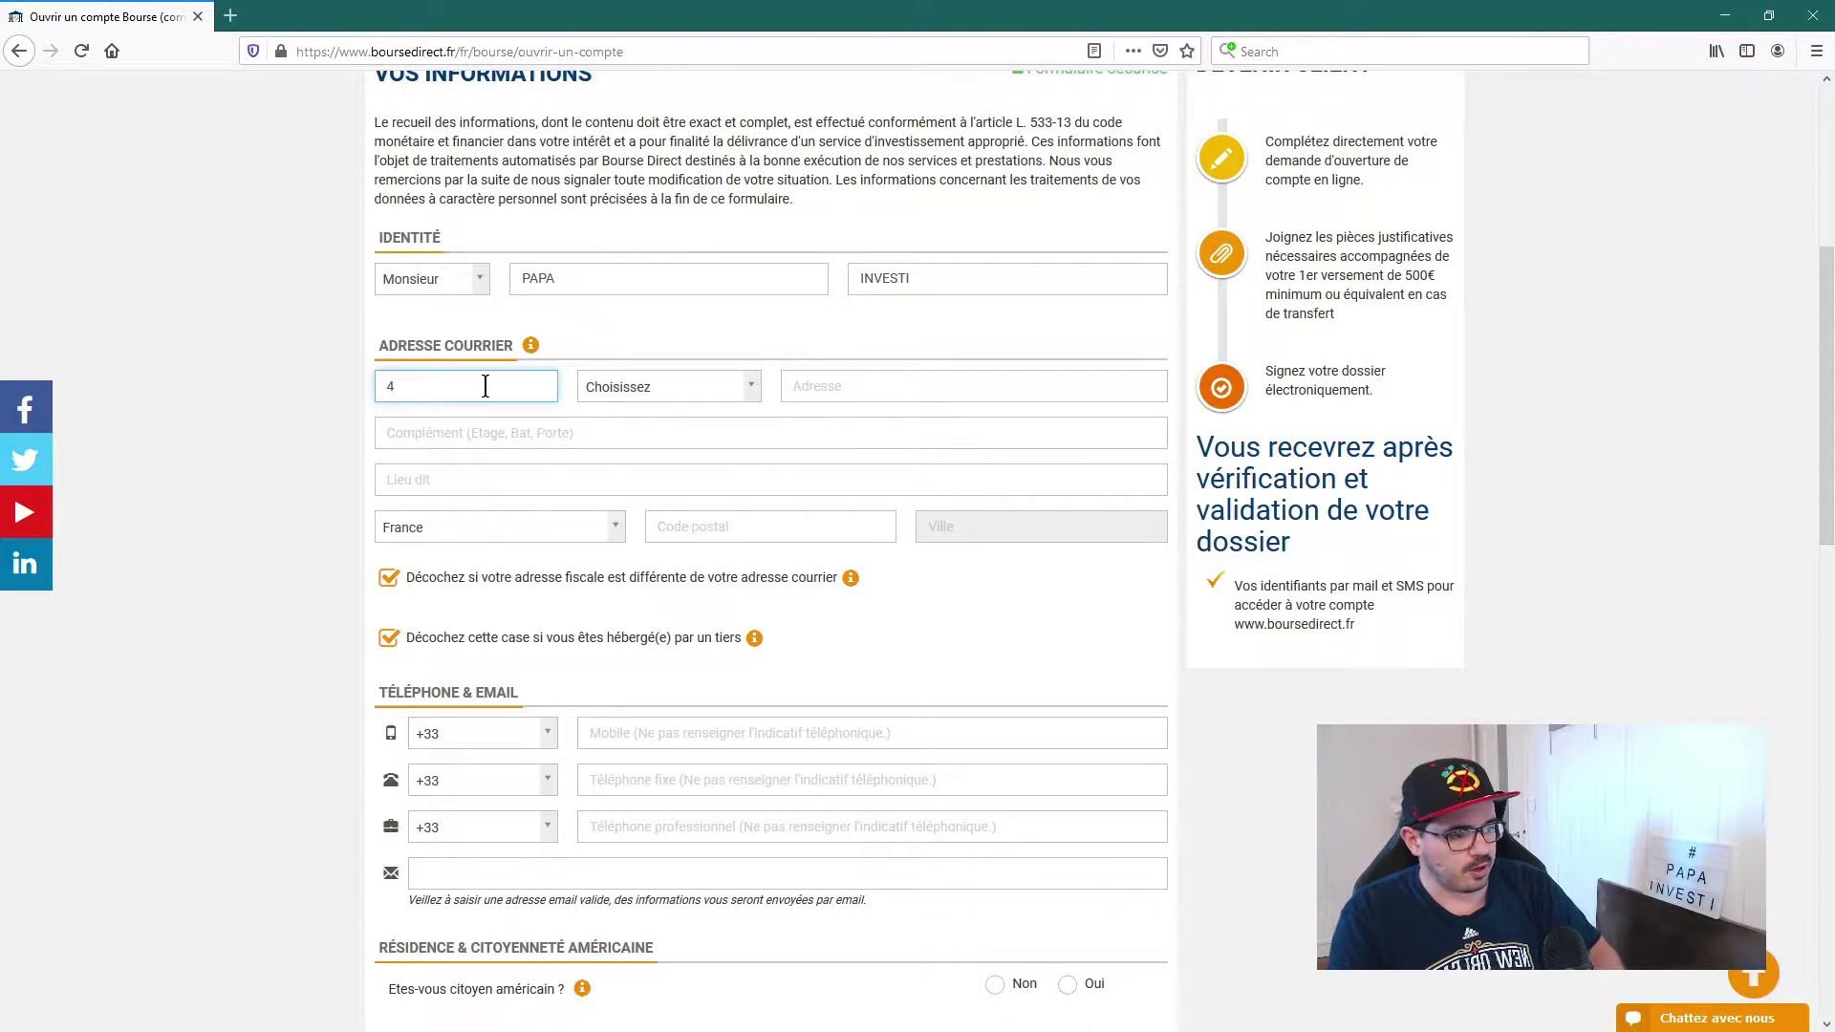
click(637, 392)
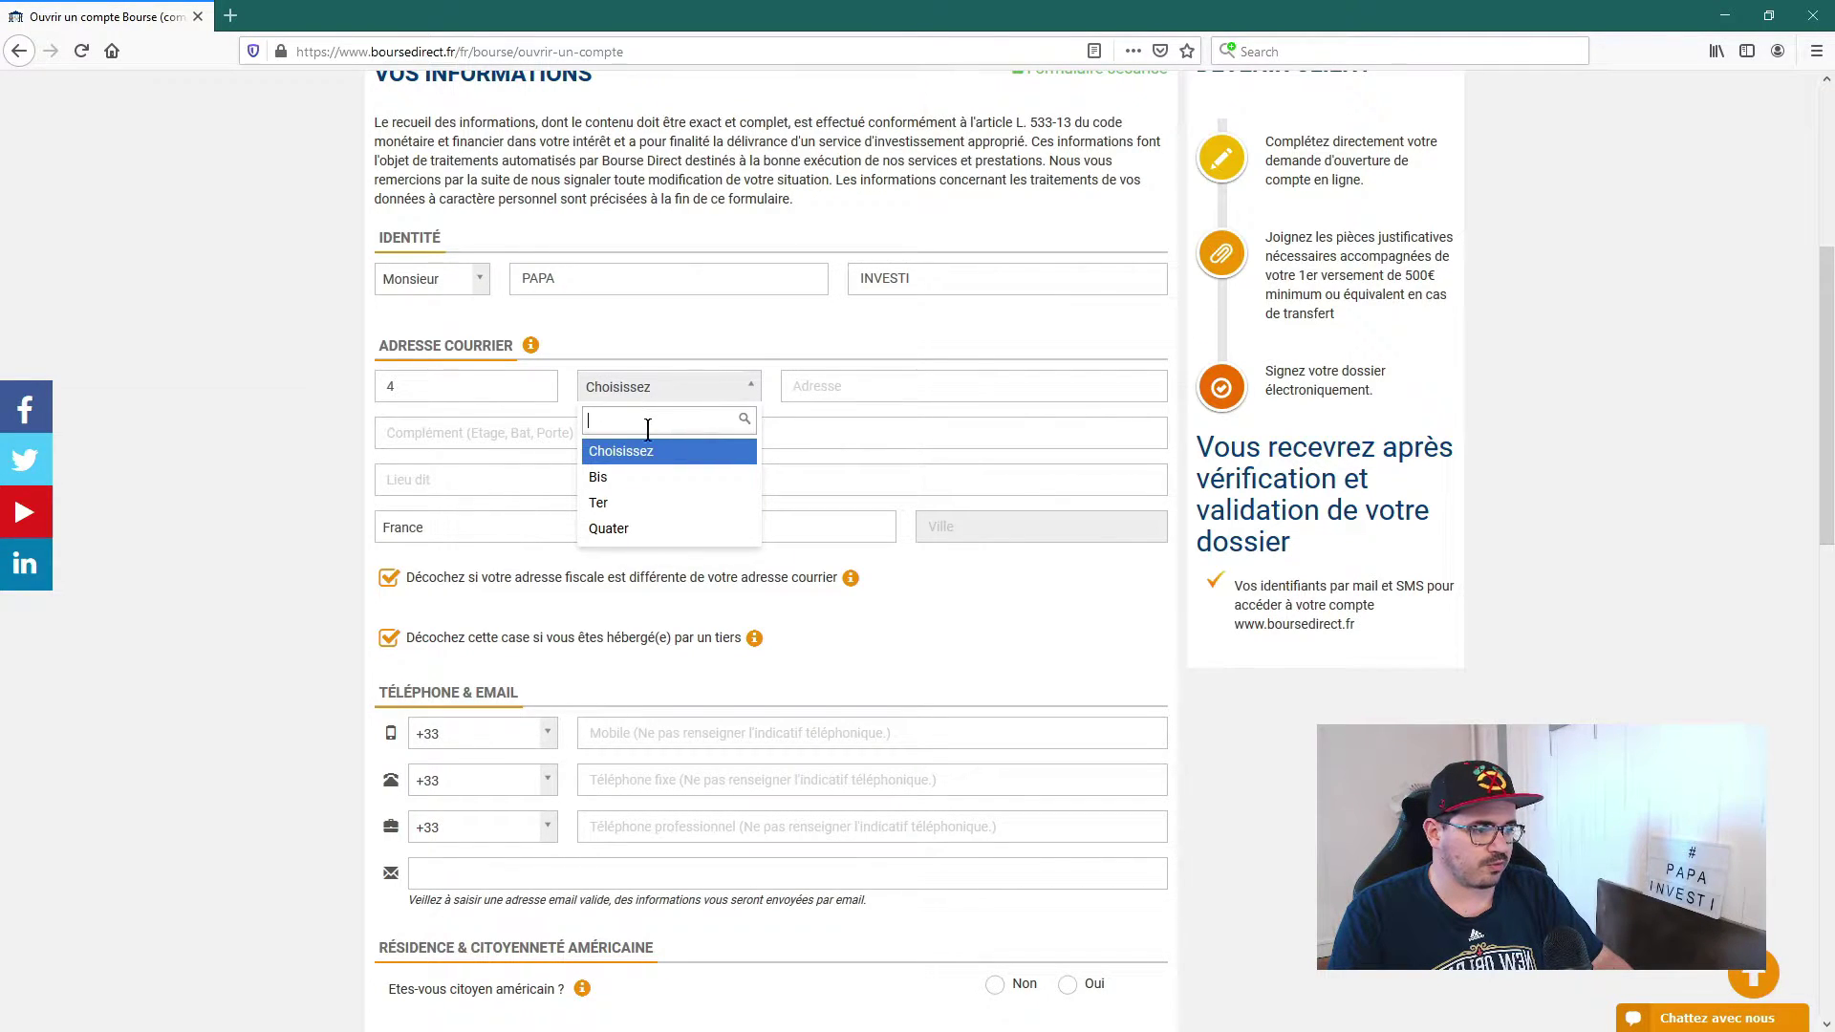
click(719, 335)
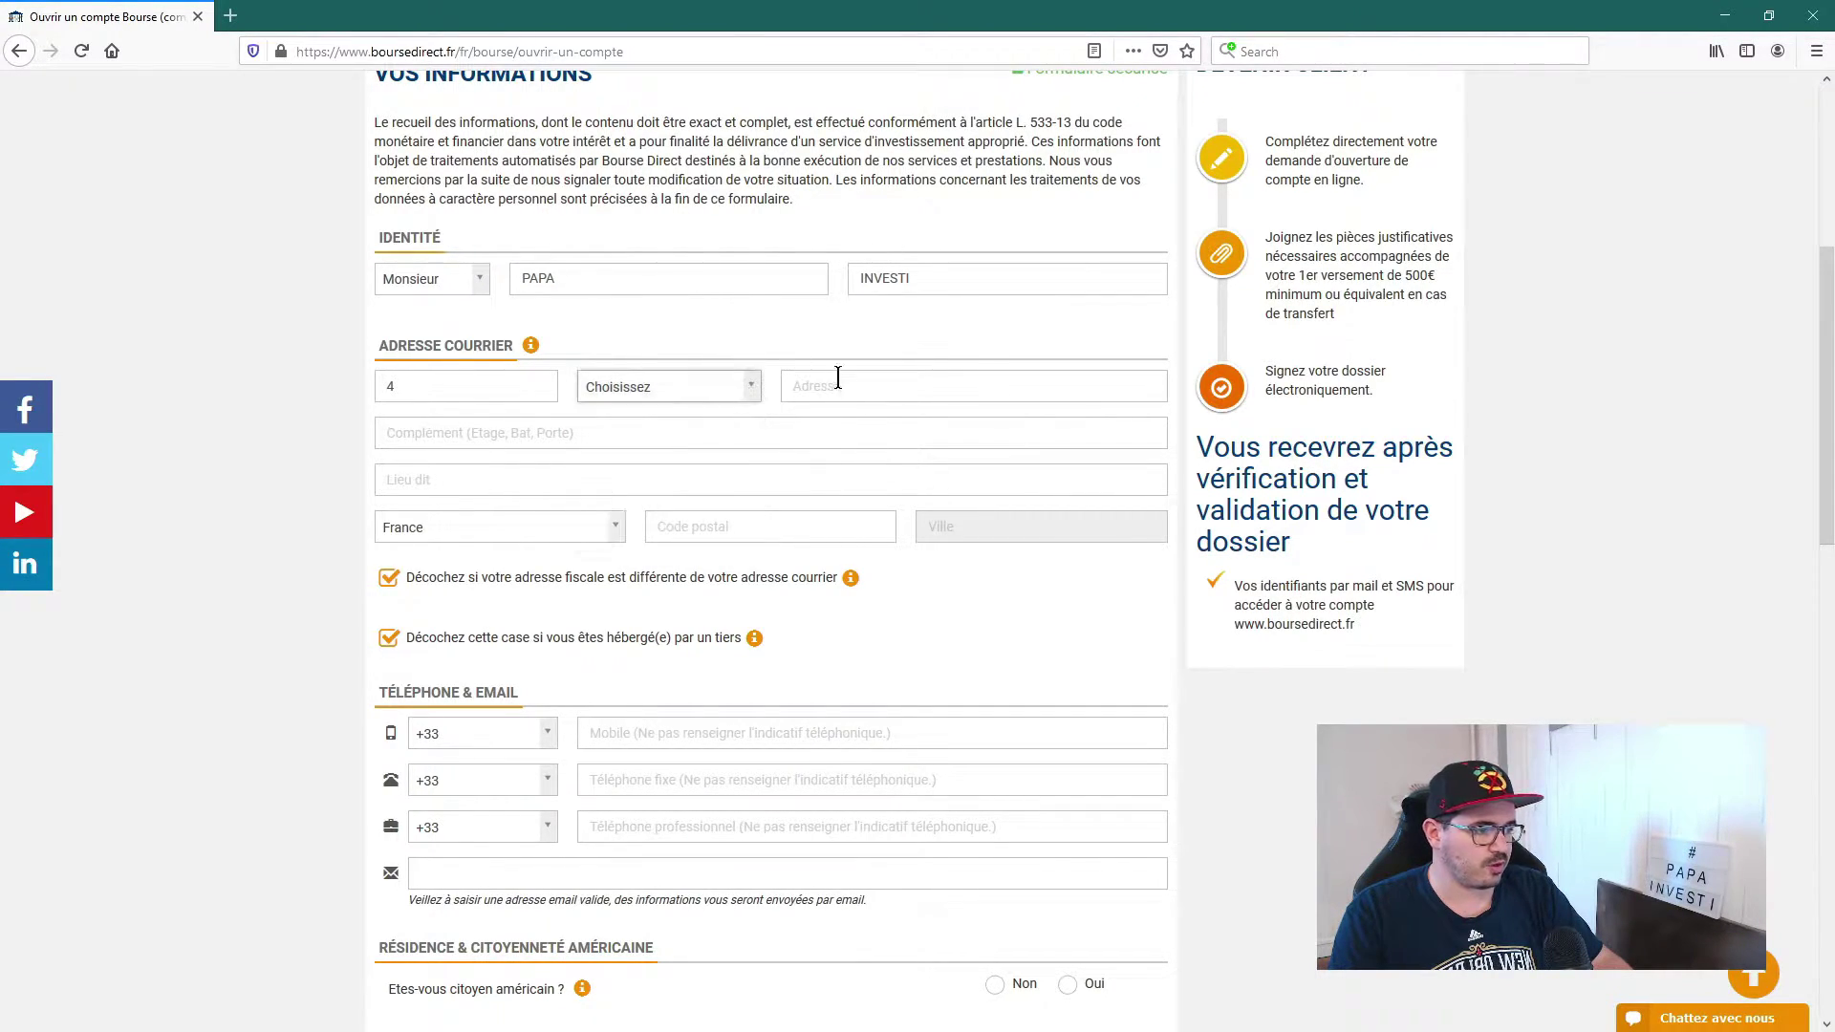
click(840, 383)
text(rue de)
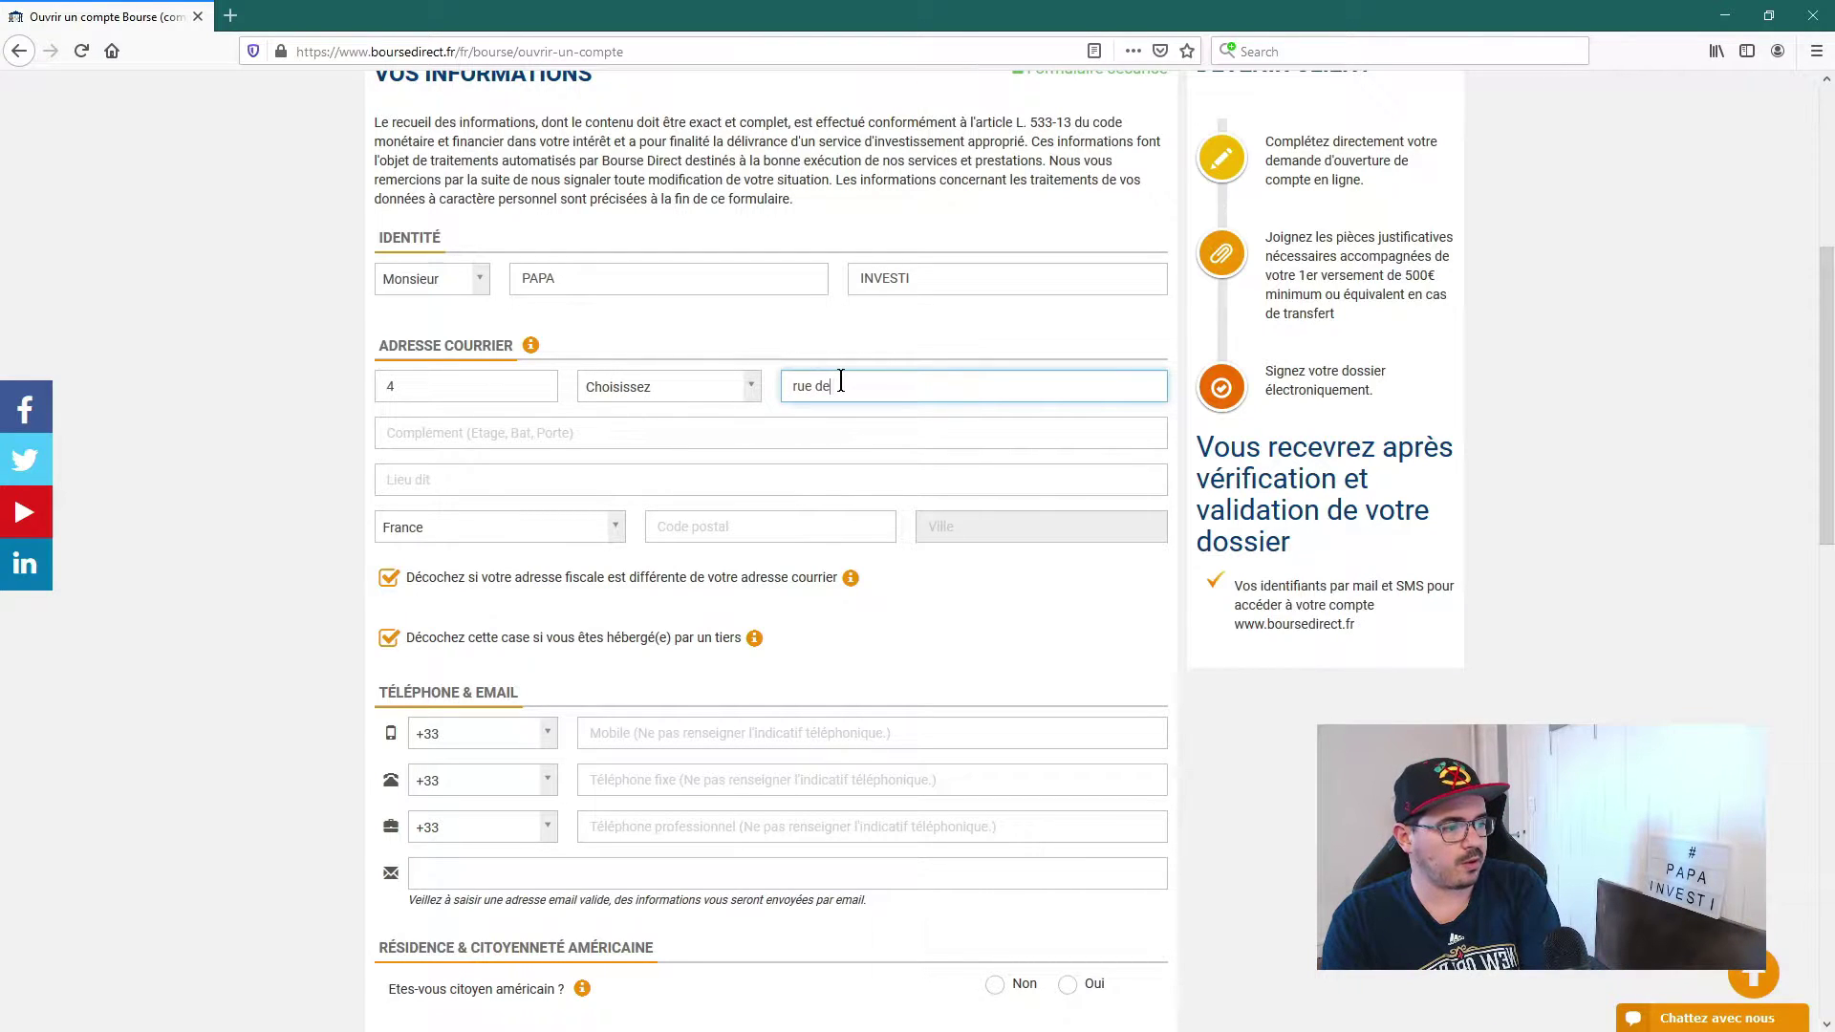
text( la paix)
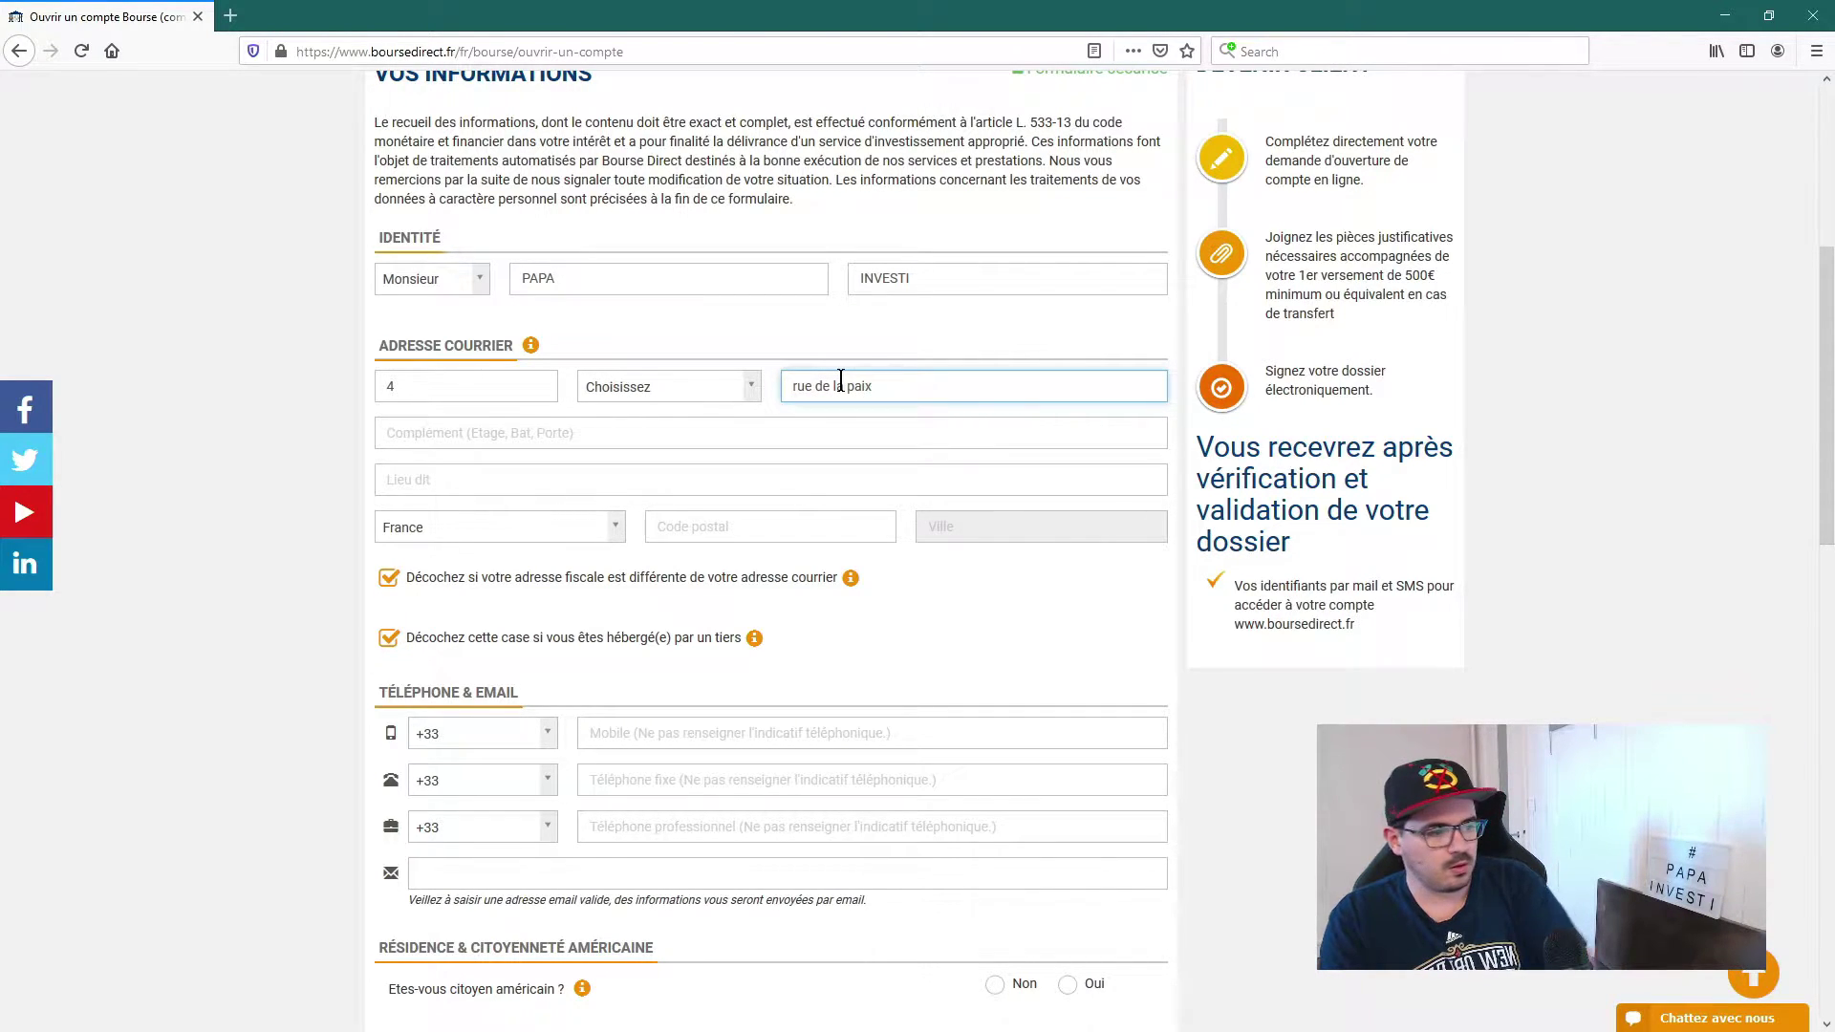
click(554, 433)
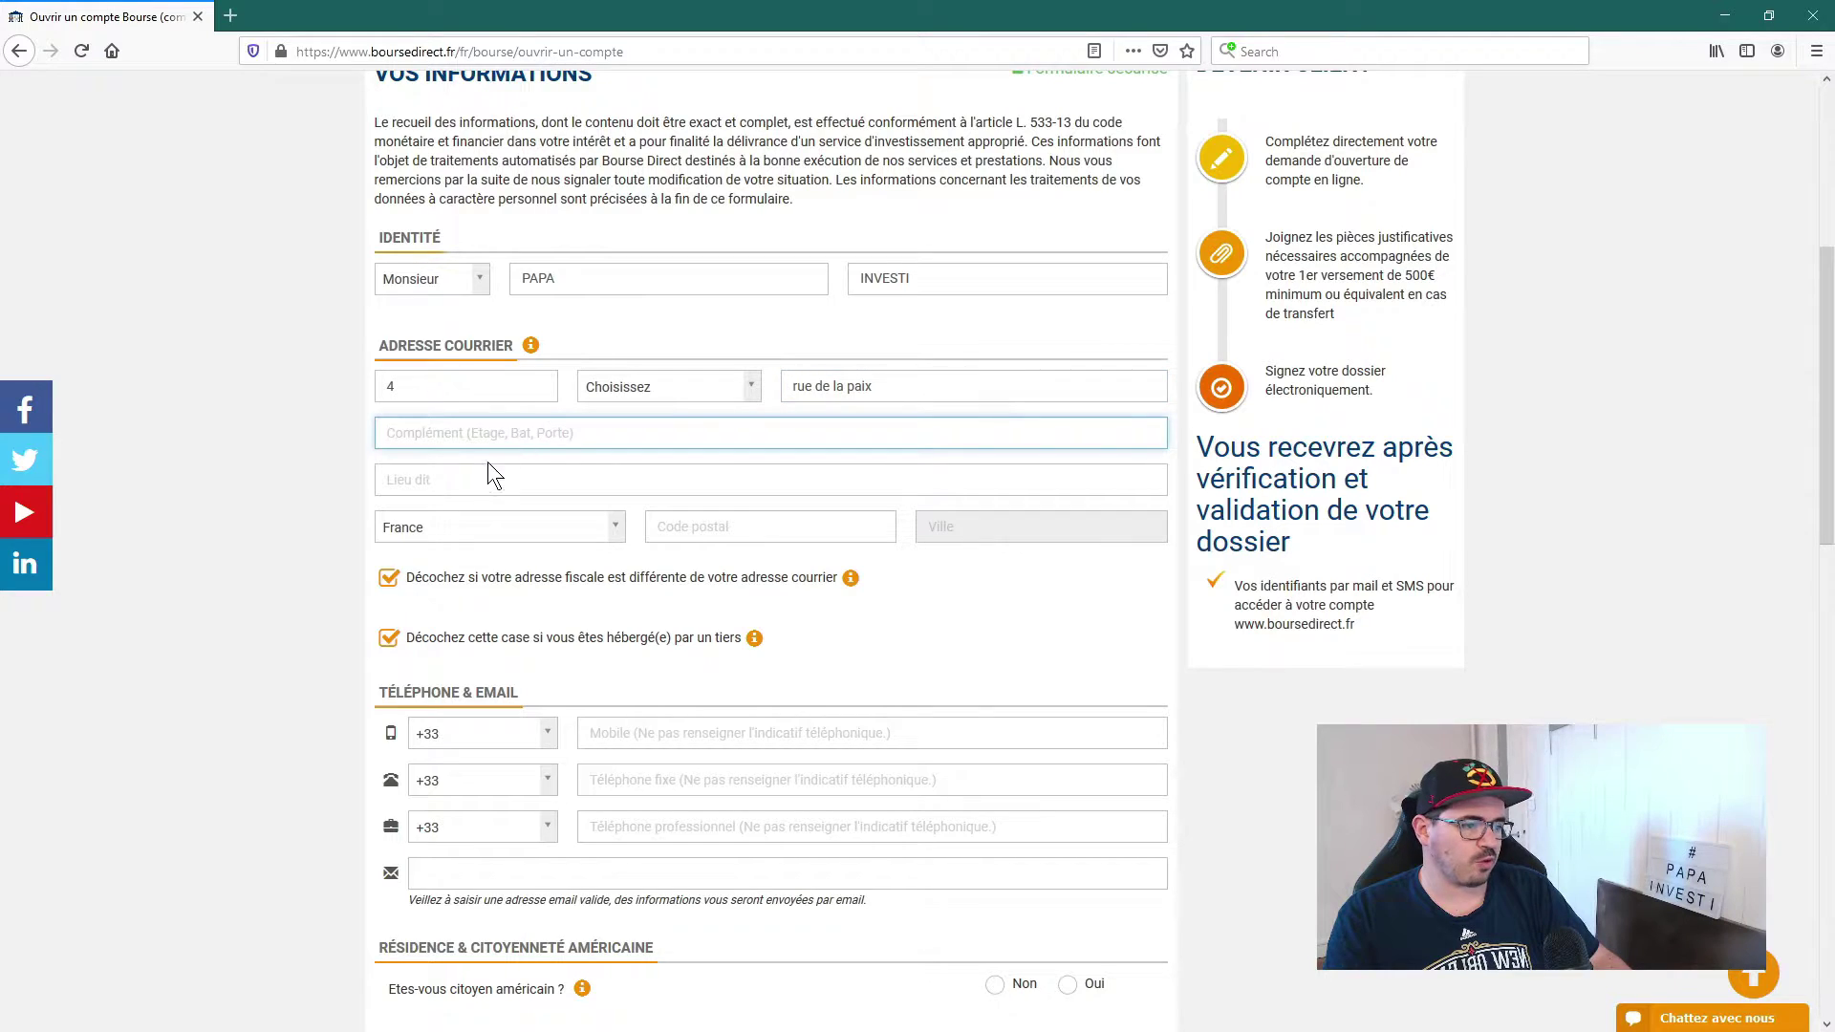
click(457, 473)
click(671, 528)
text(7500)
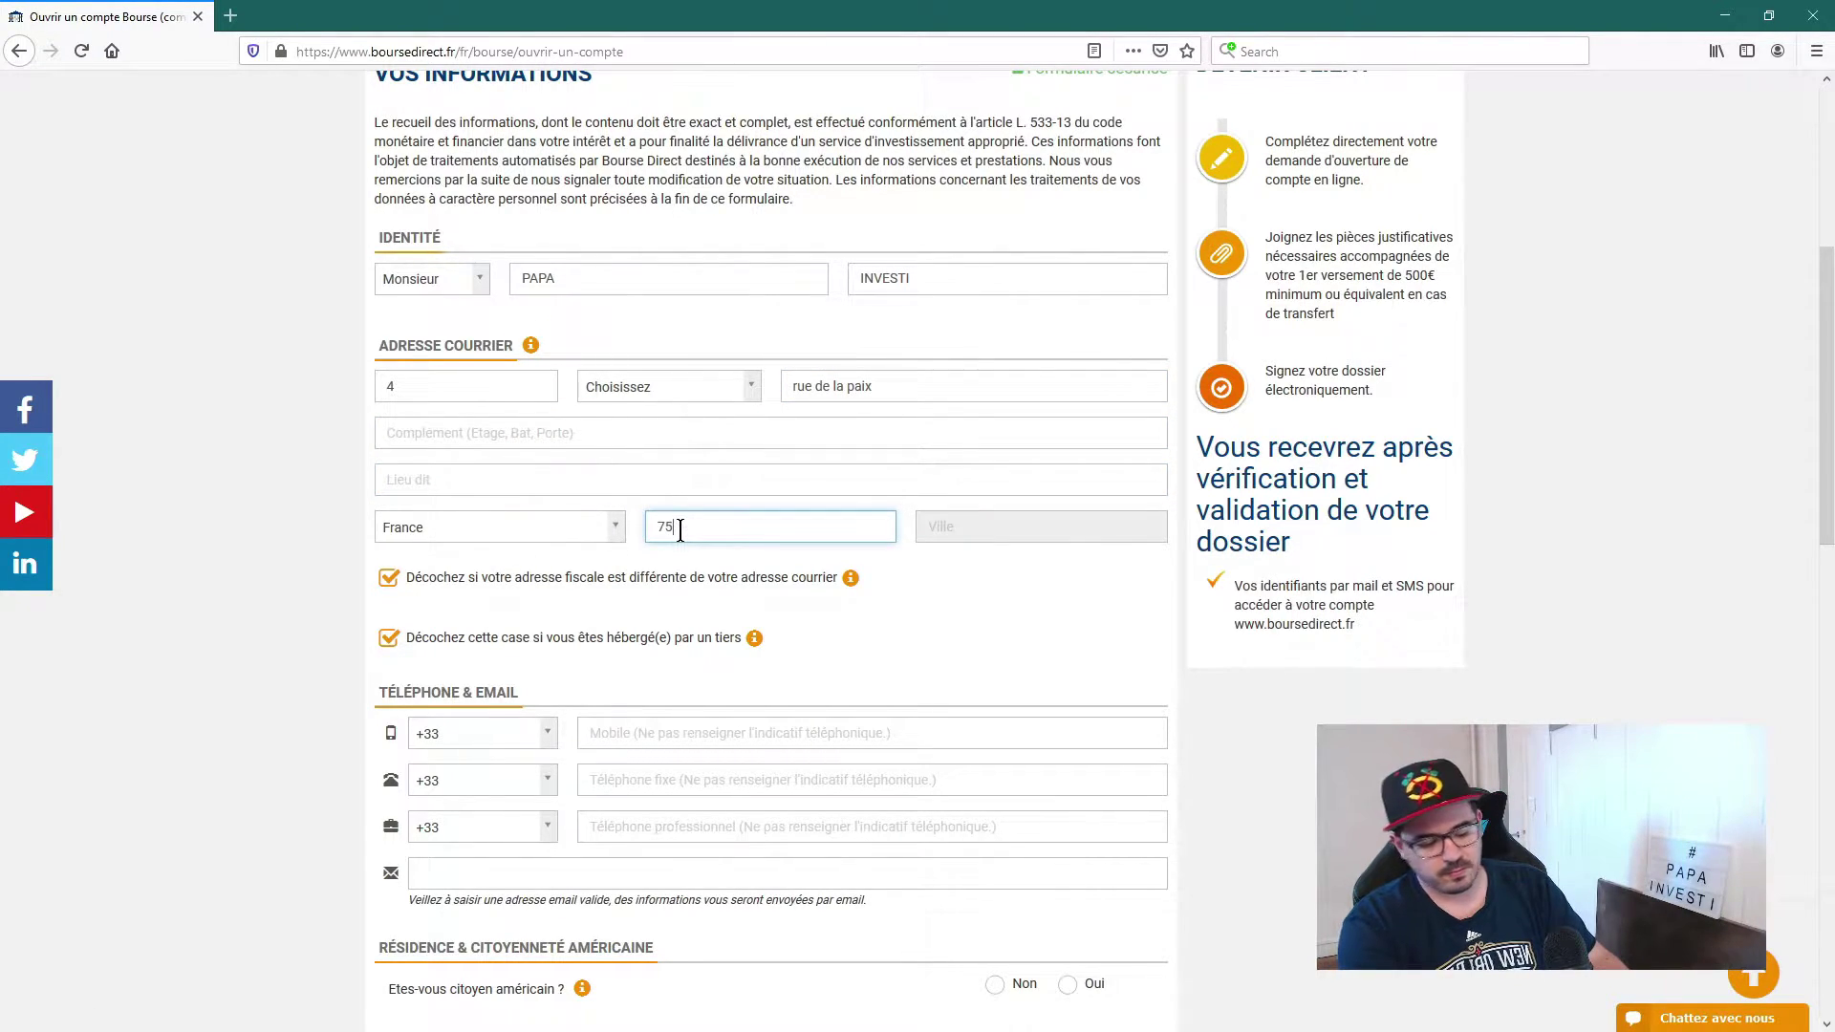
click(707, 595)
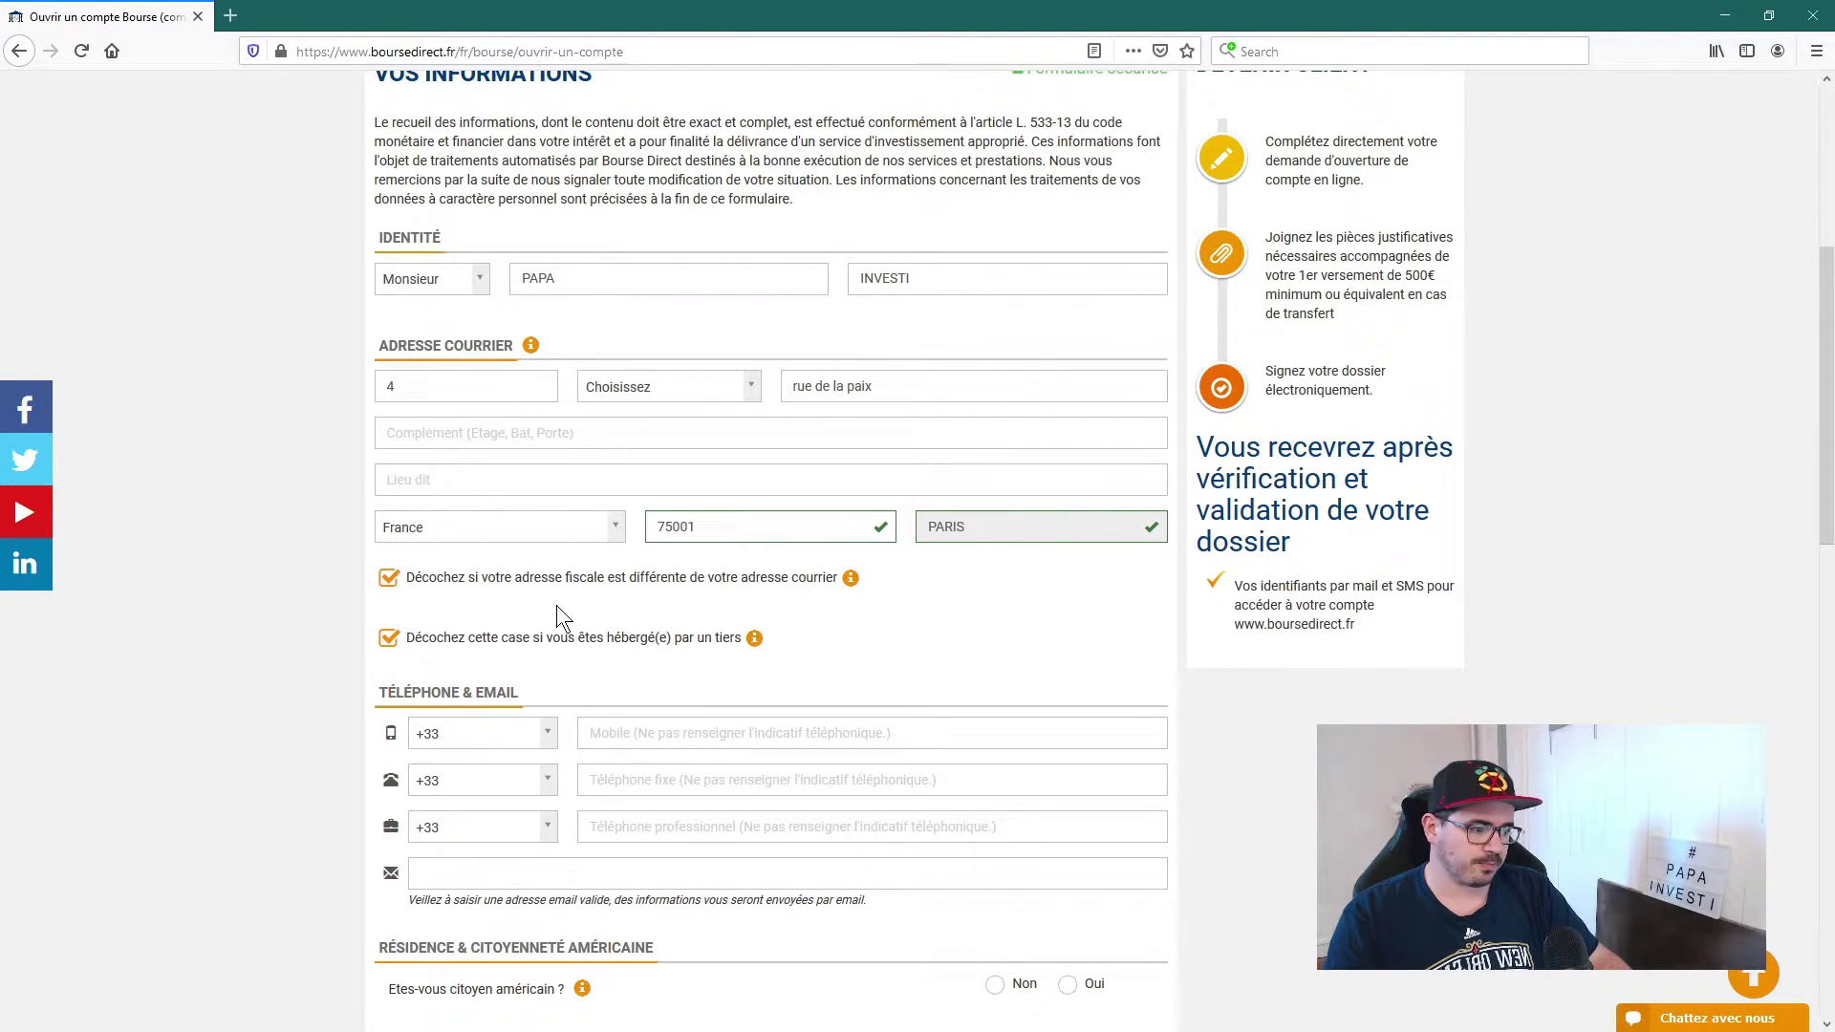
click(389, 578)
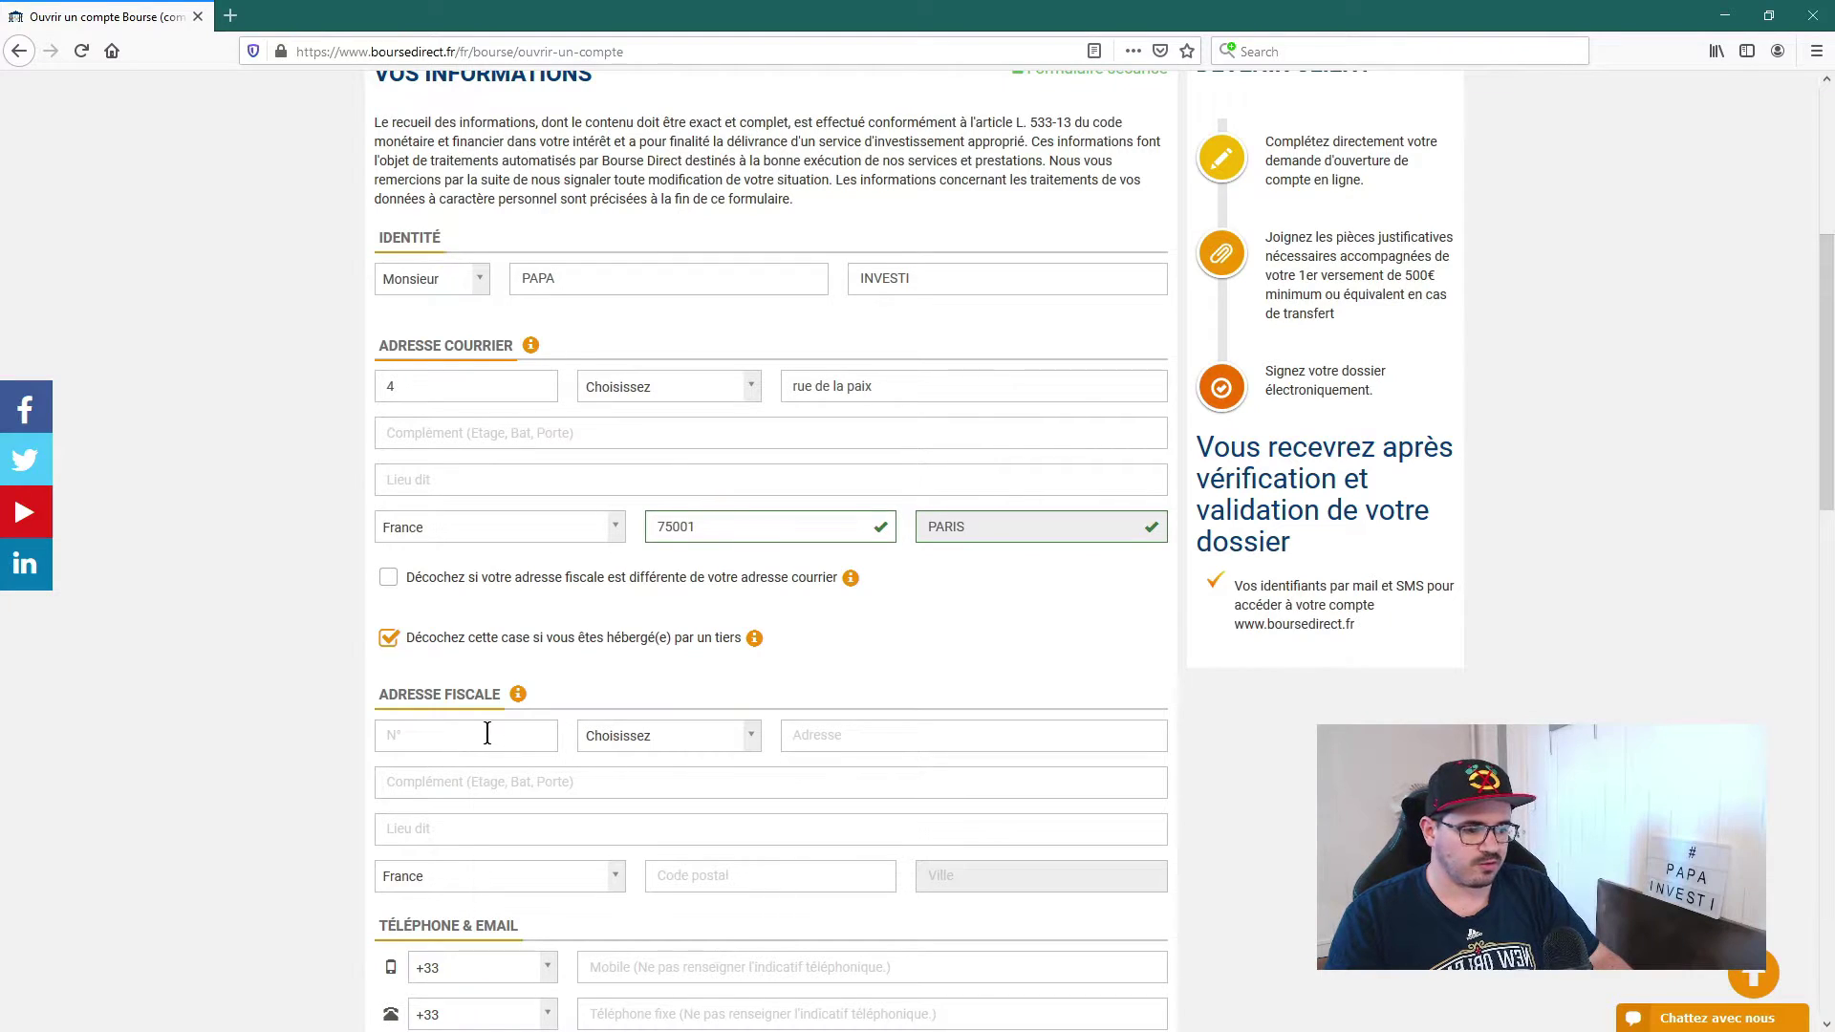
click(389, 578)
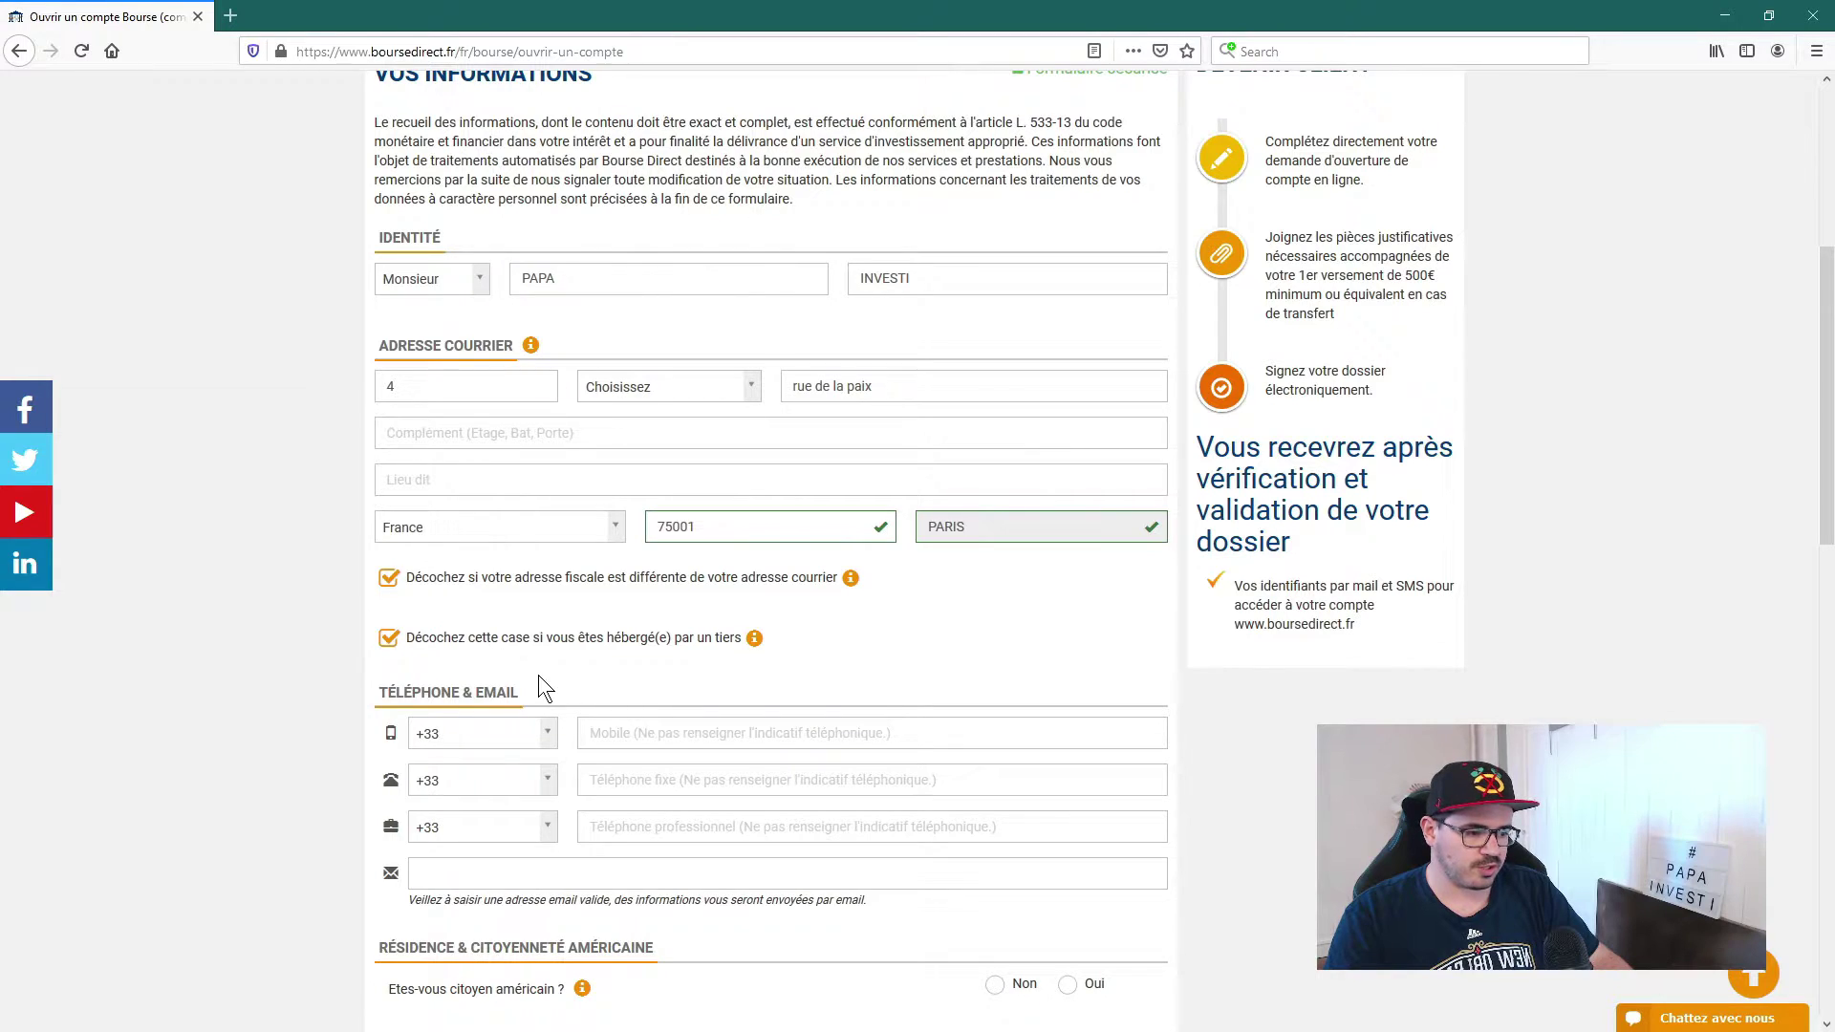
Step: Fill in the mobile phone number and the contact e-mail address
scroll(573, 639, down, 2)
scroll(578, 636, down, 1)
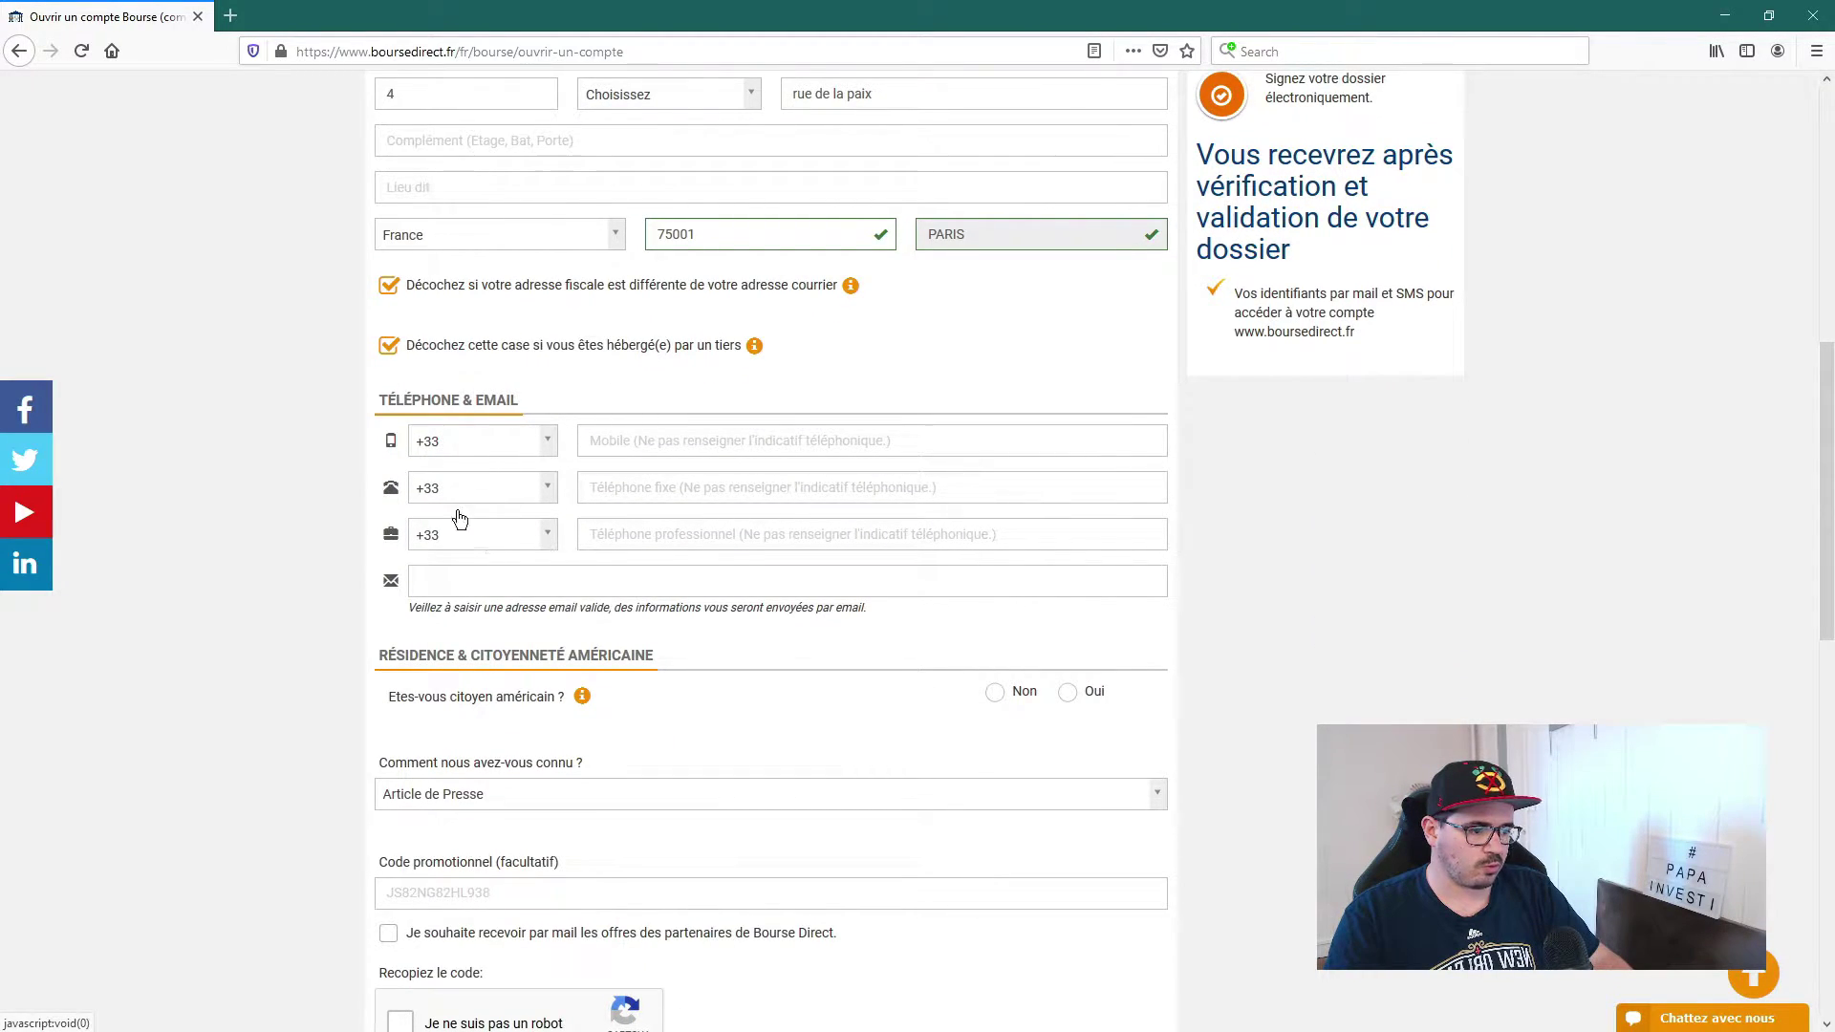
click(485, 580)
click(631, 439)
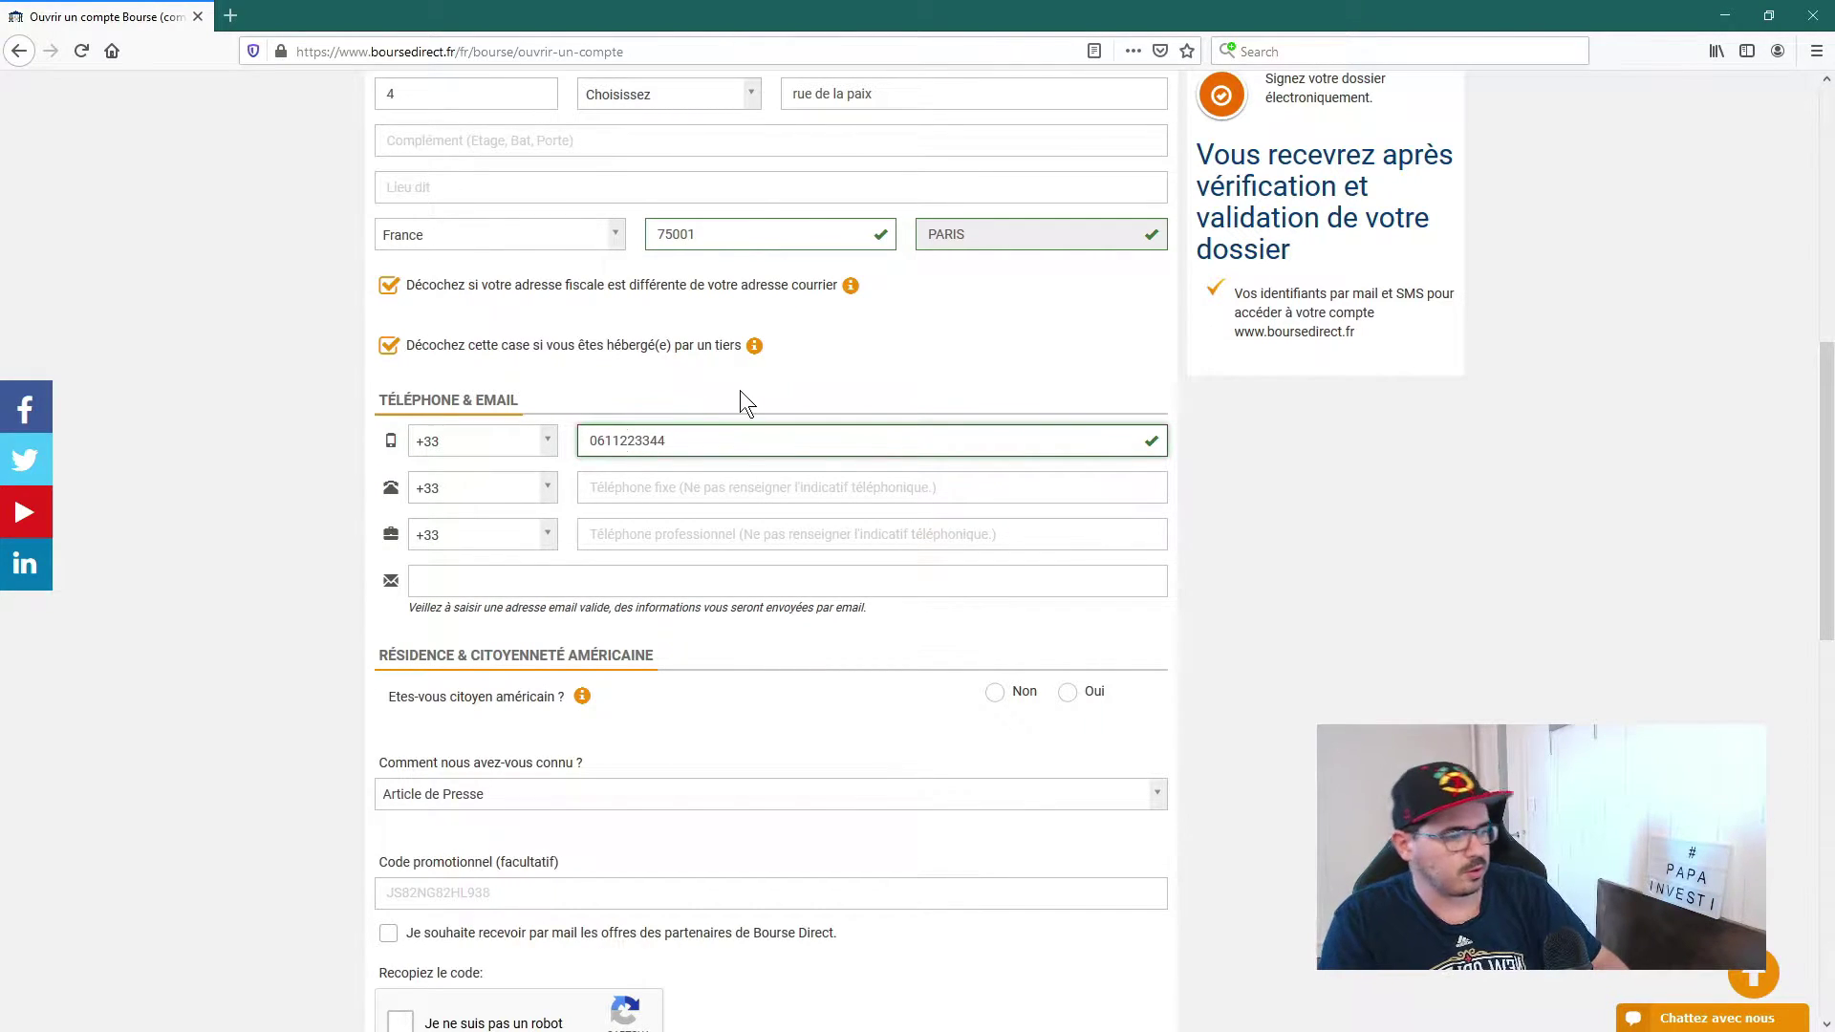
click(479, 581)
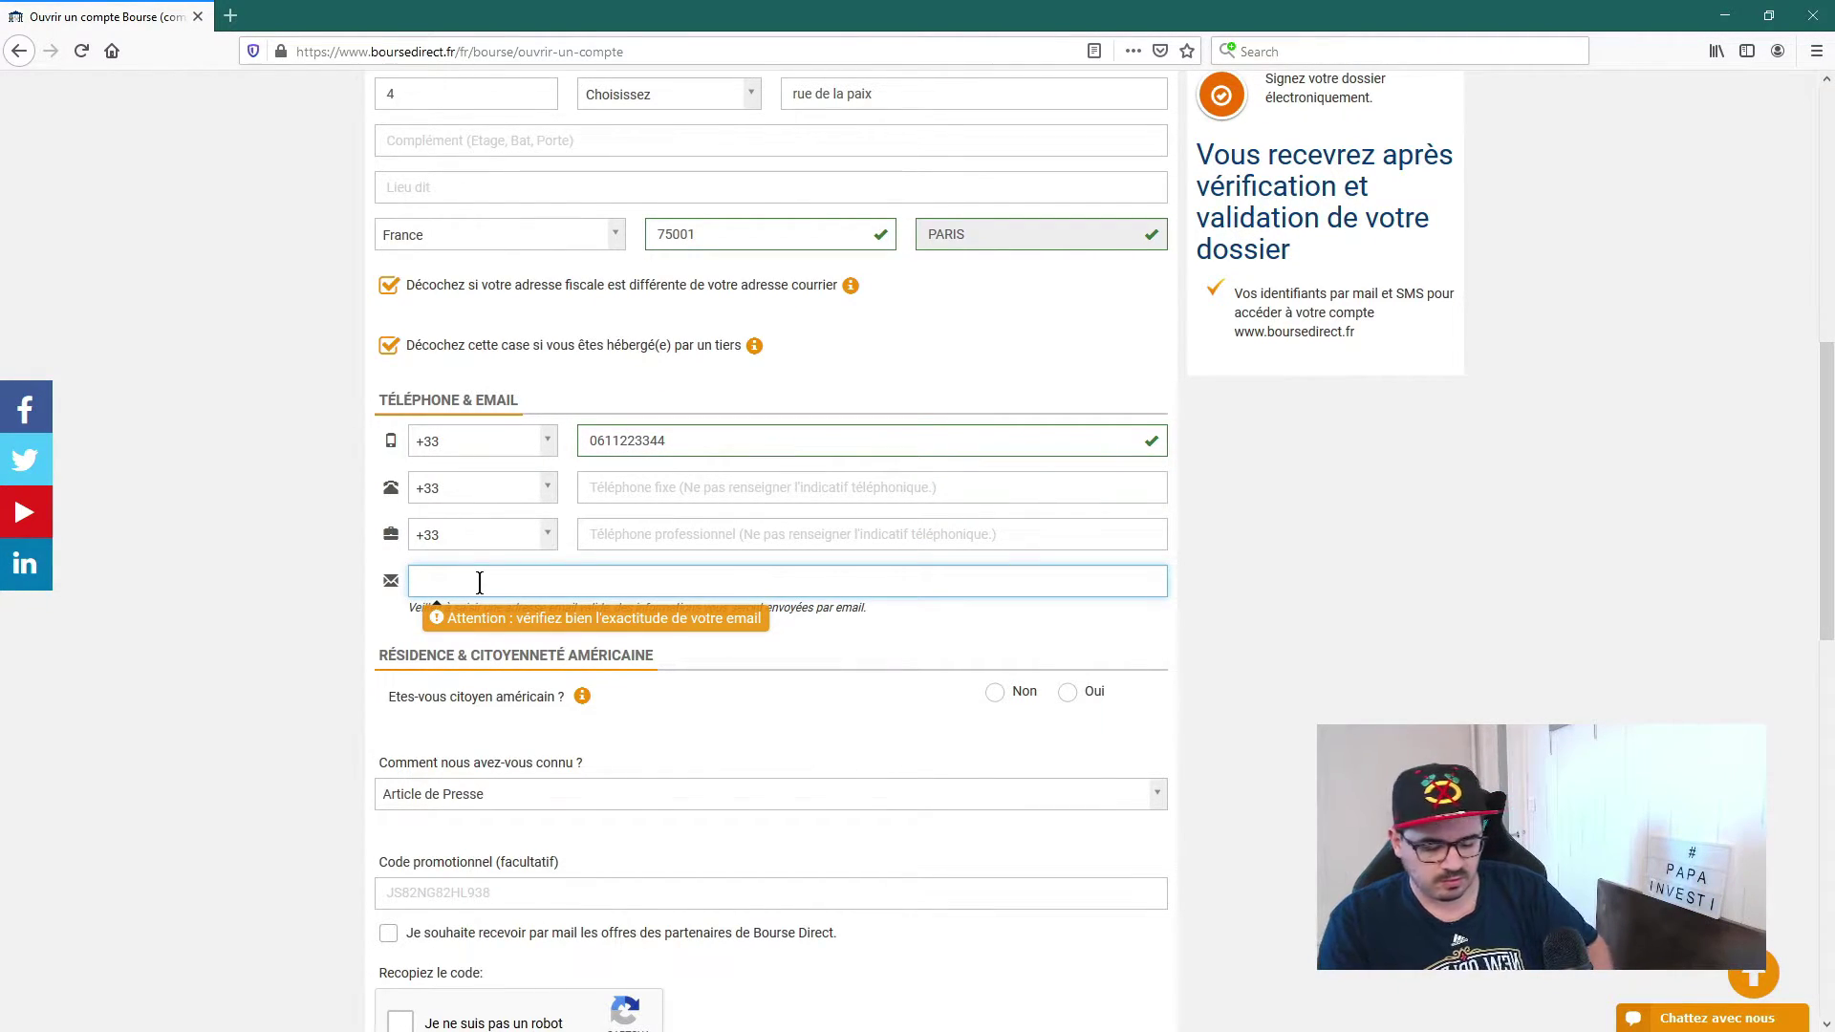
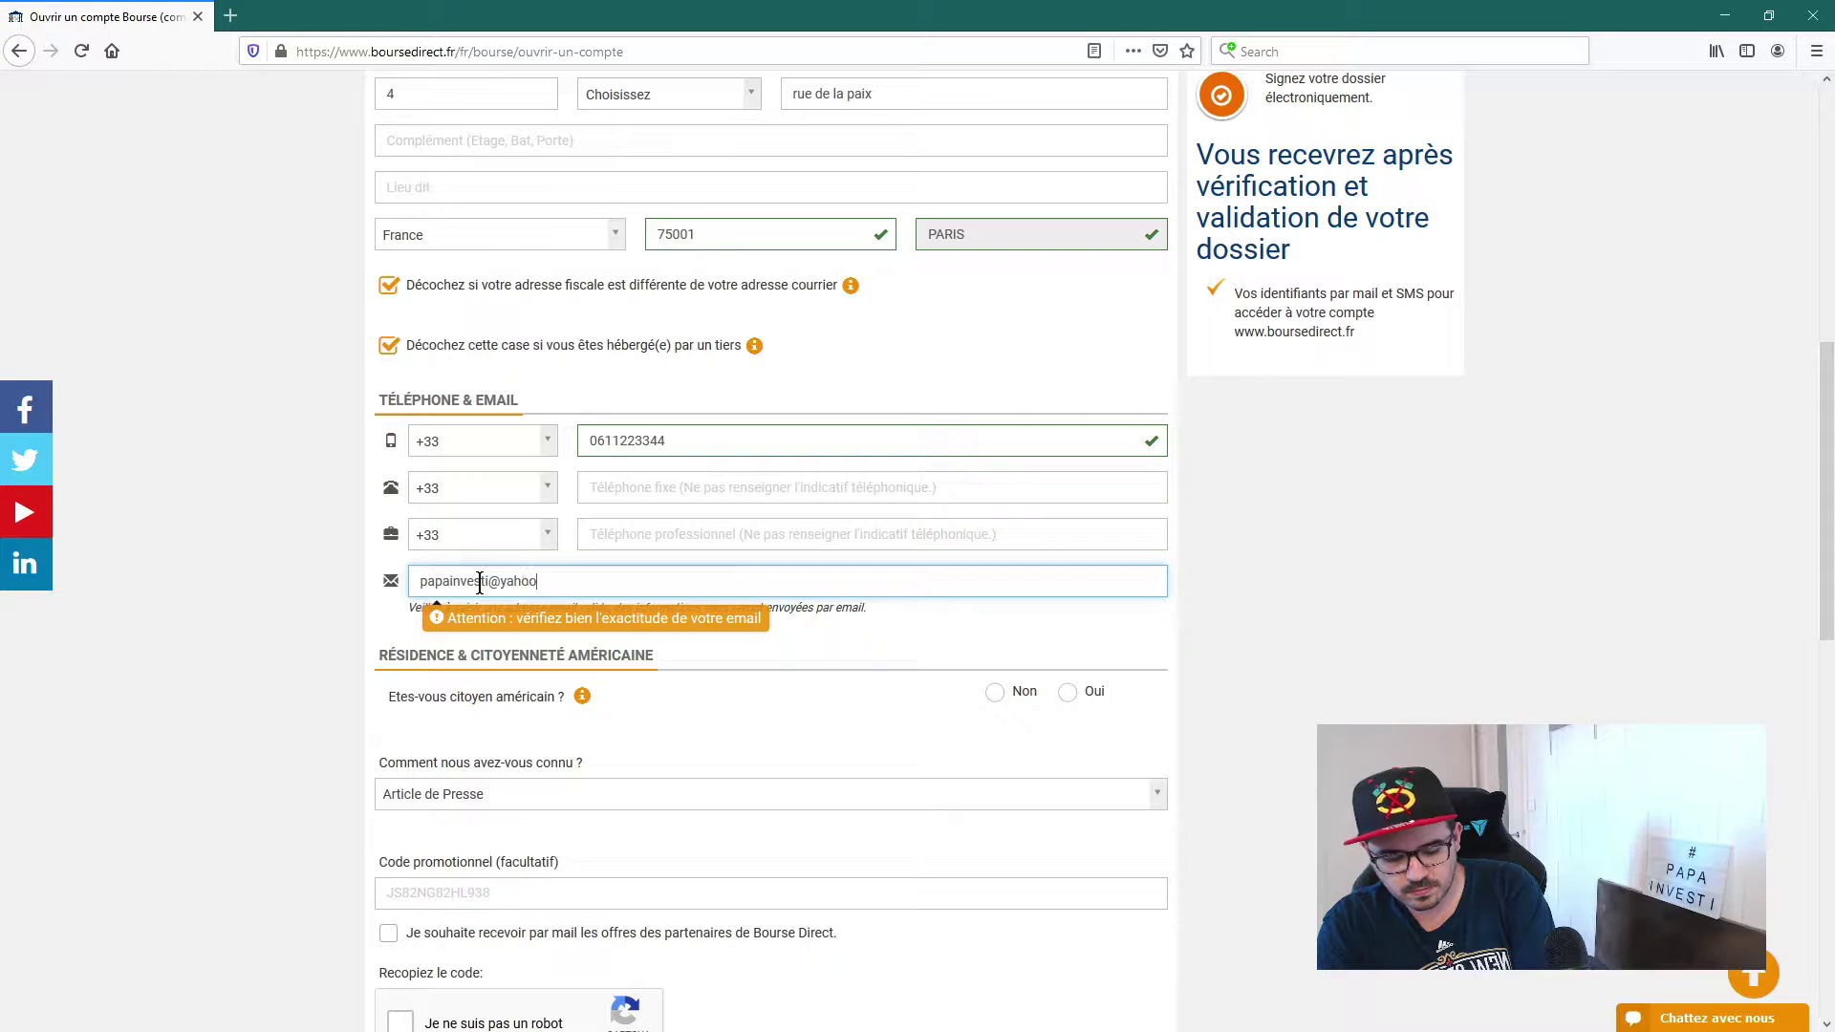
click(1271, 576)
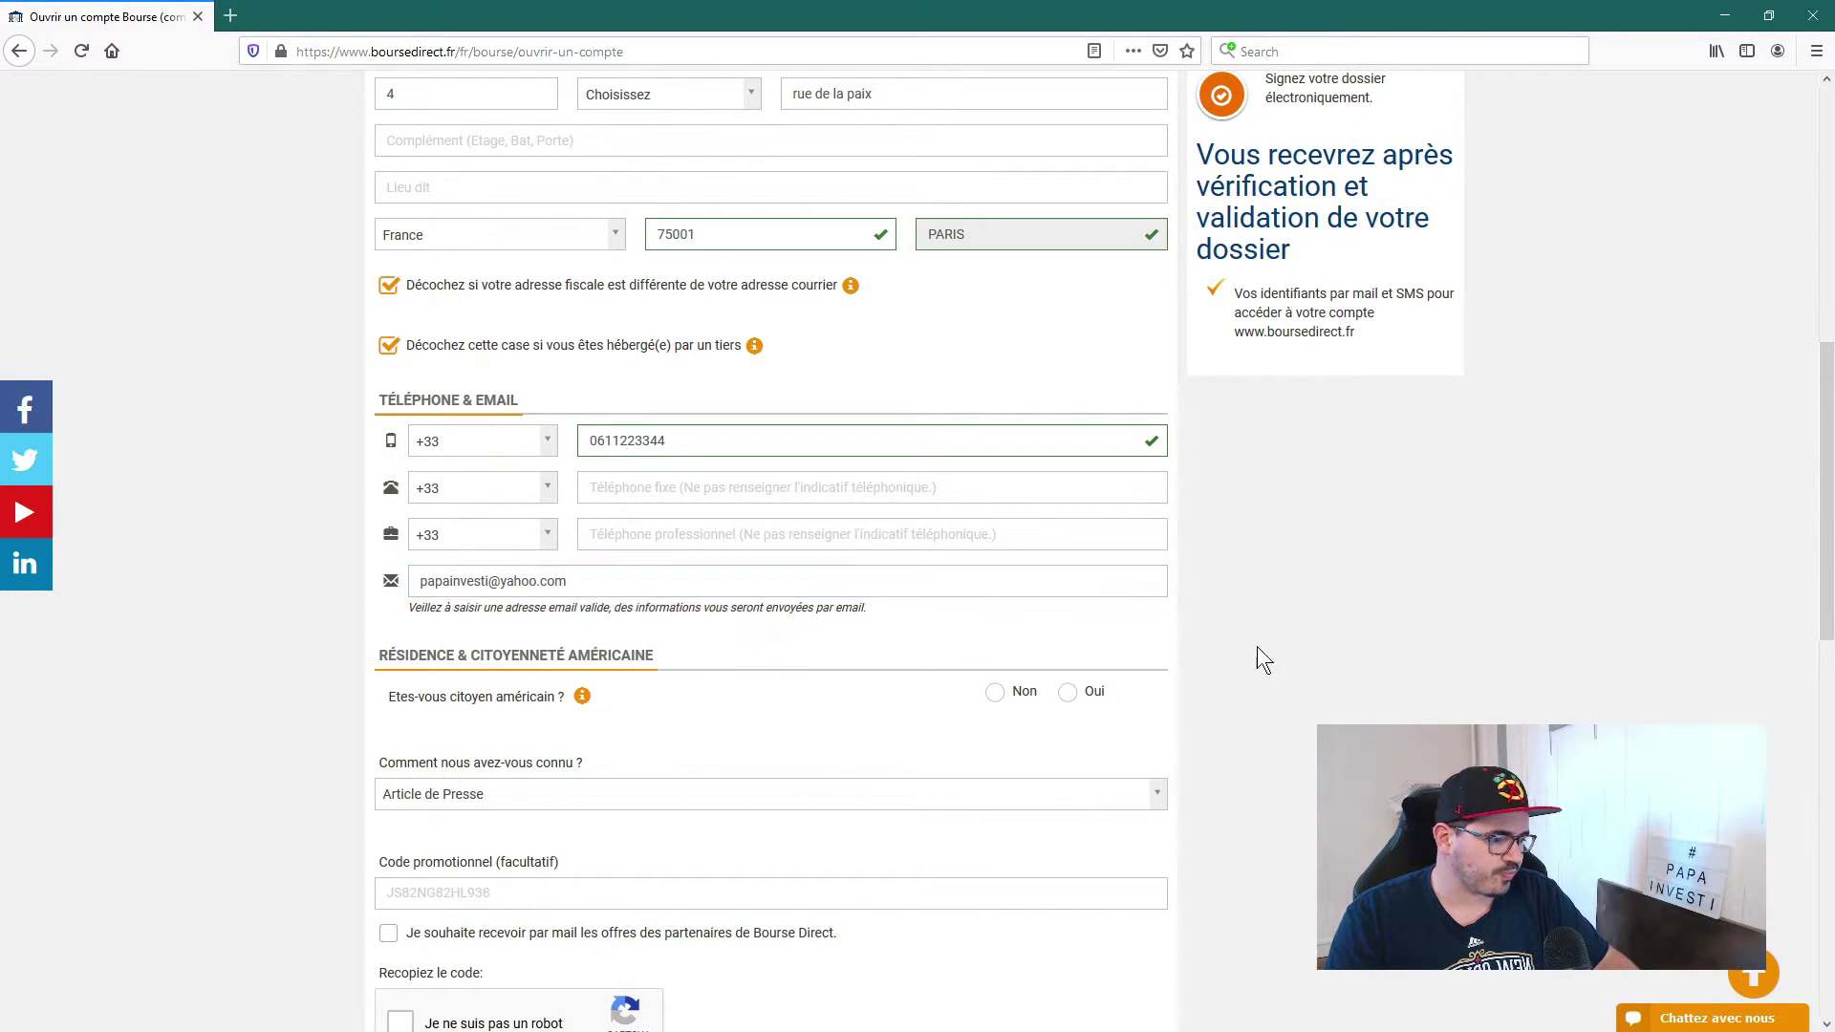
Step: Answer Non to the American citizen, resident and Green Card questions
scroll(651, 704, down, 3)
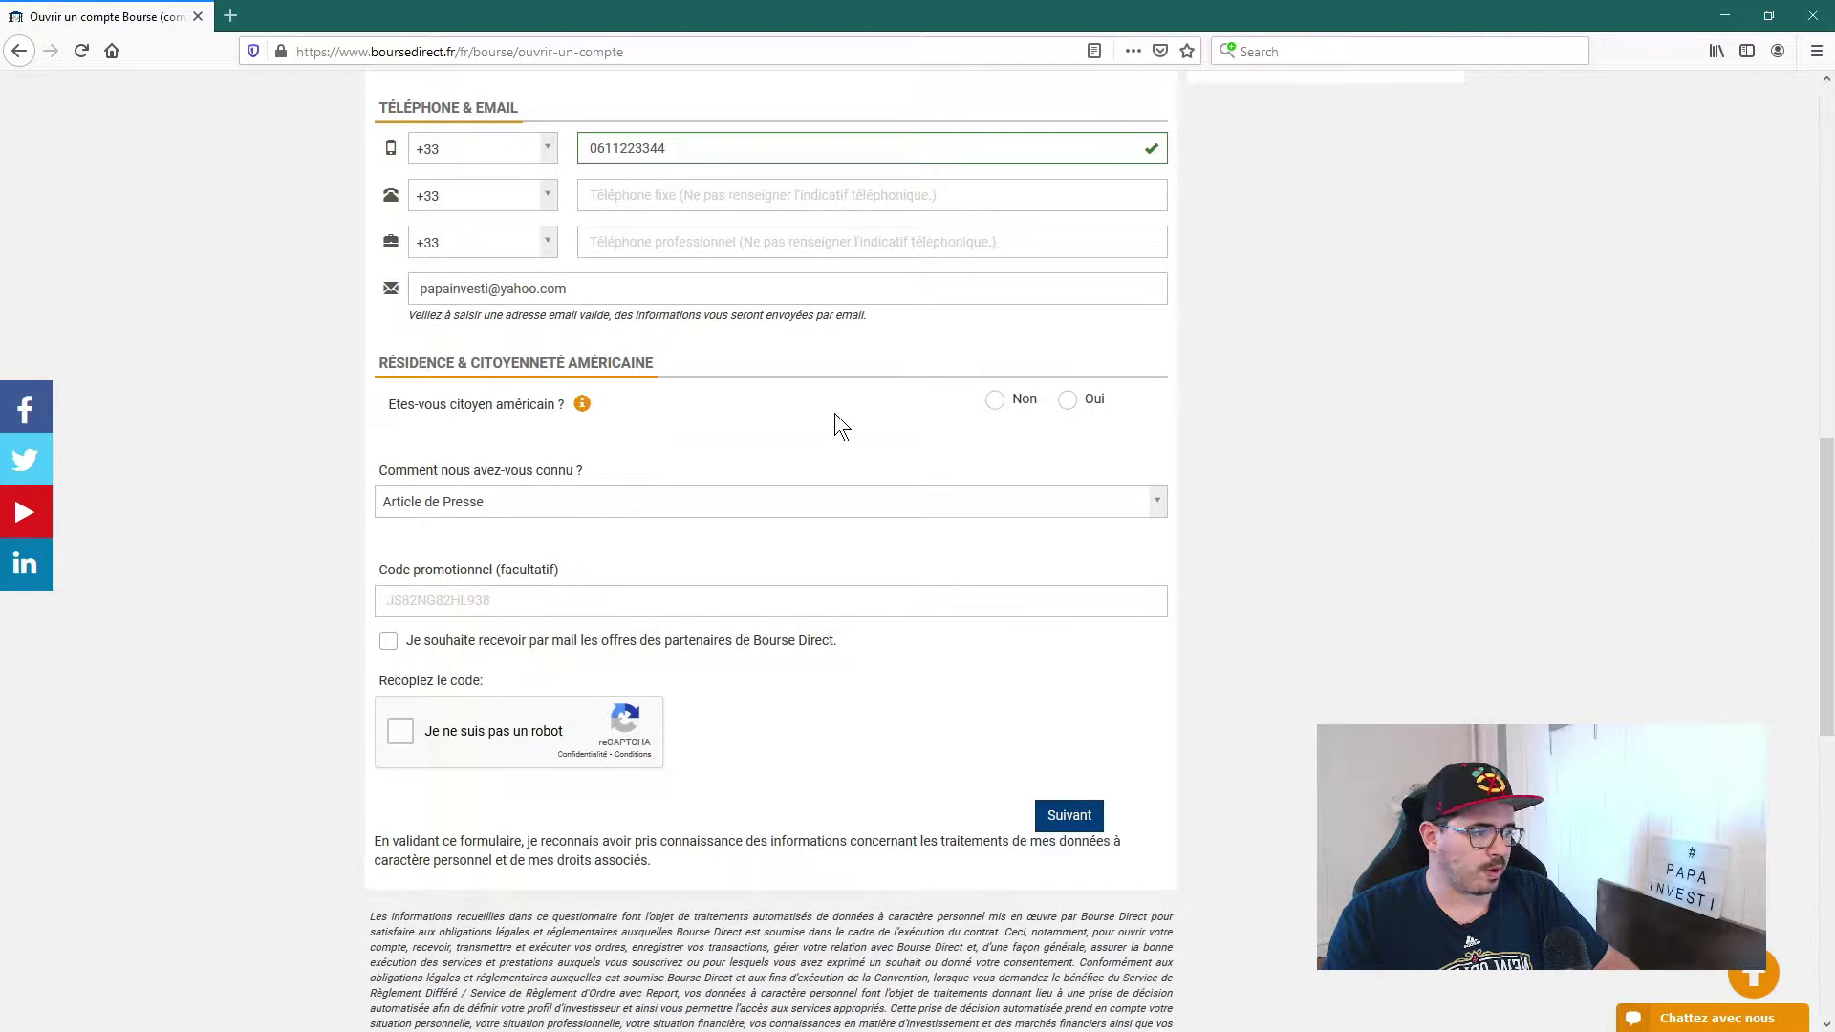
click(992, 402)
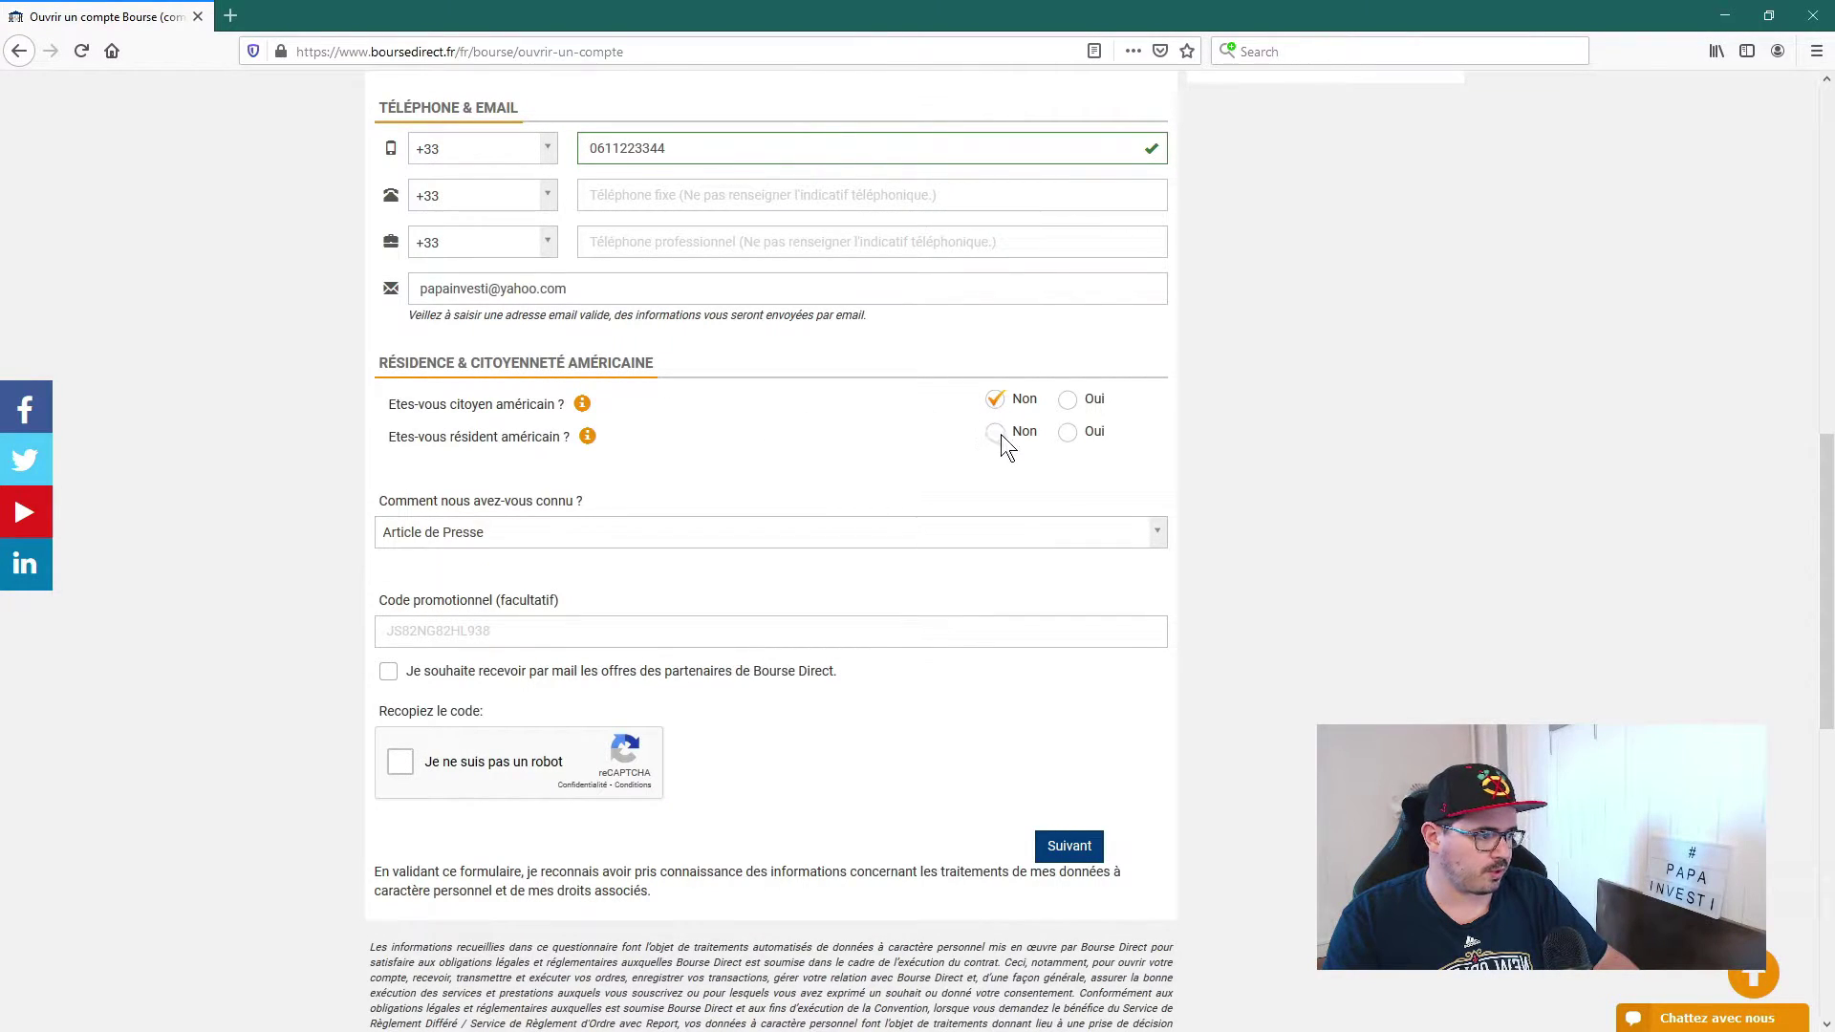
click(998, 434)
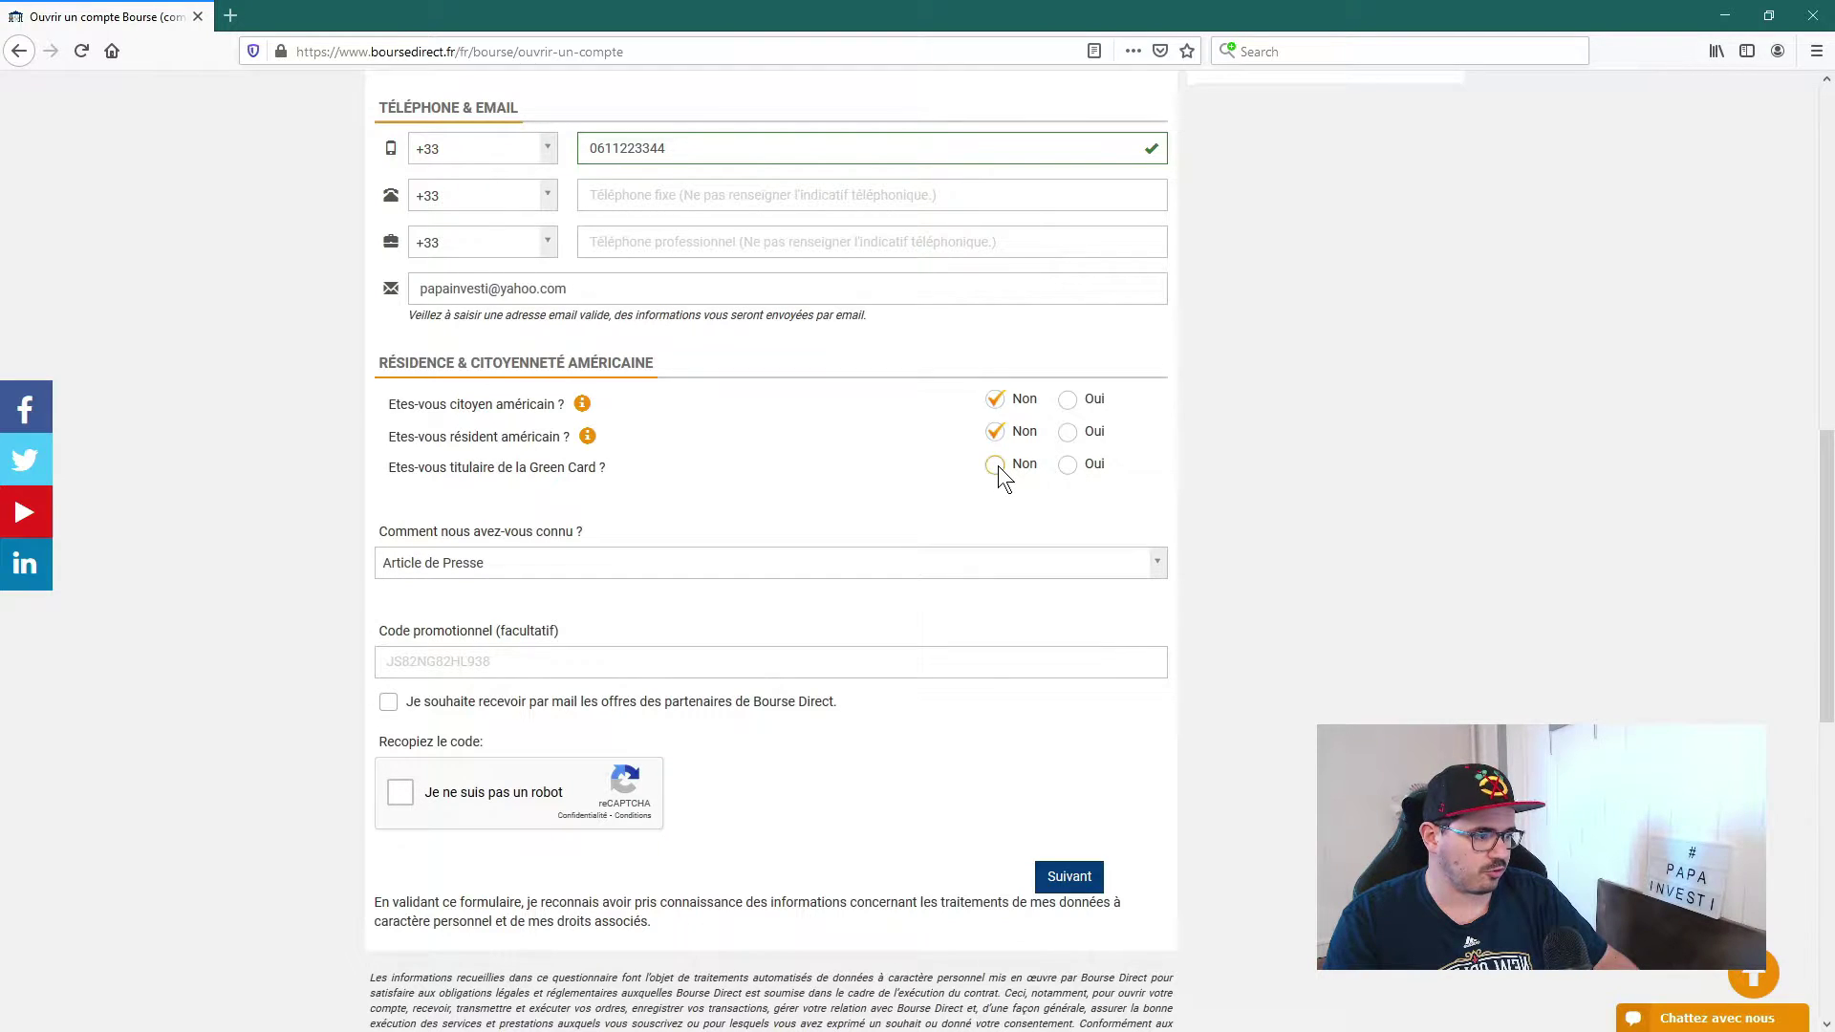
click(996, 467)
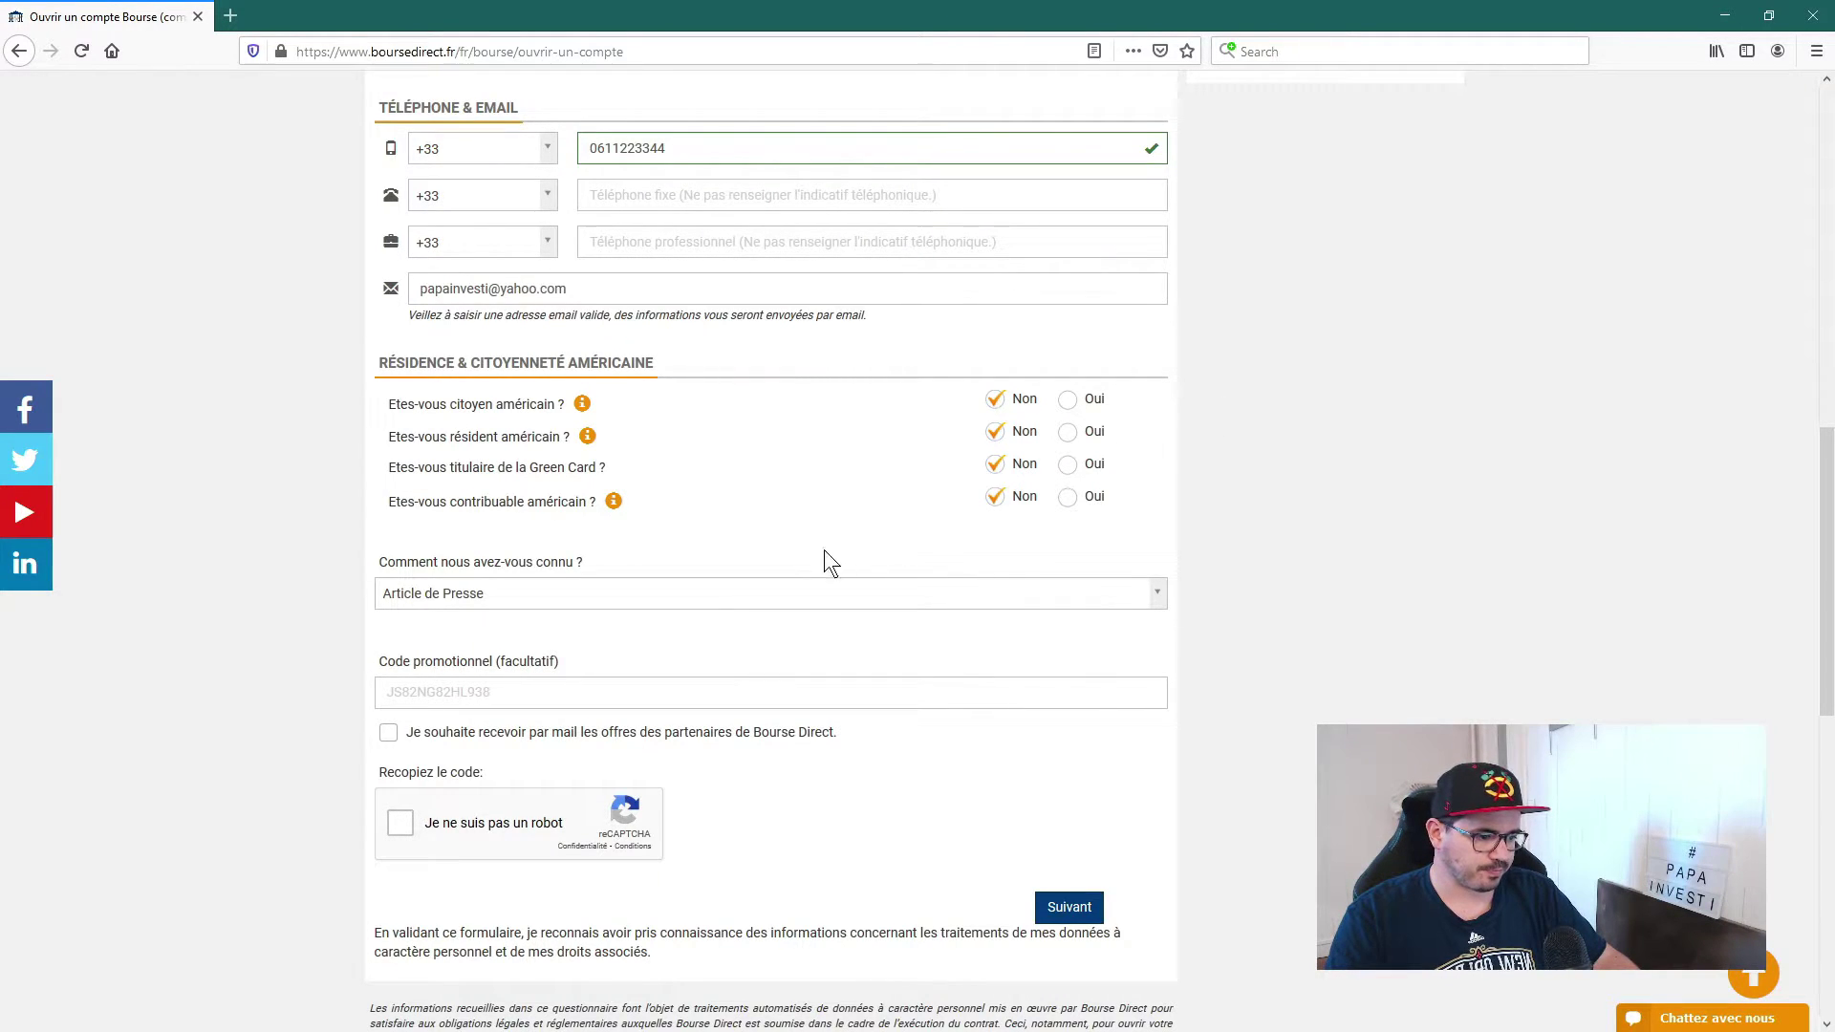
Step: Select YouTube as the referral source and enter promo code PapaInvesti
click(521, 594)
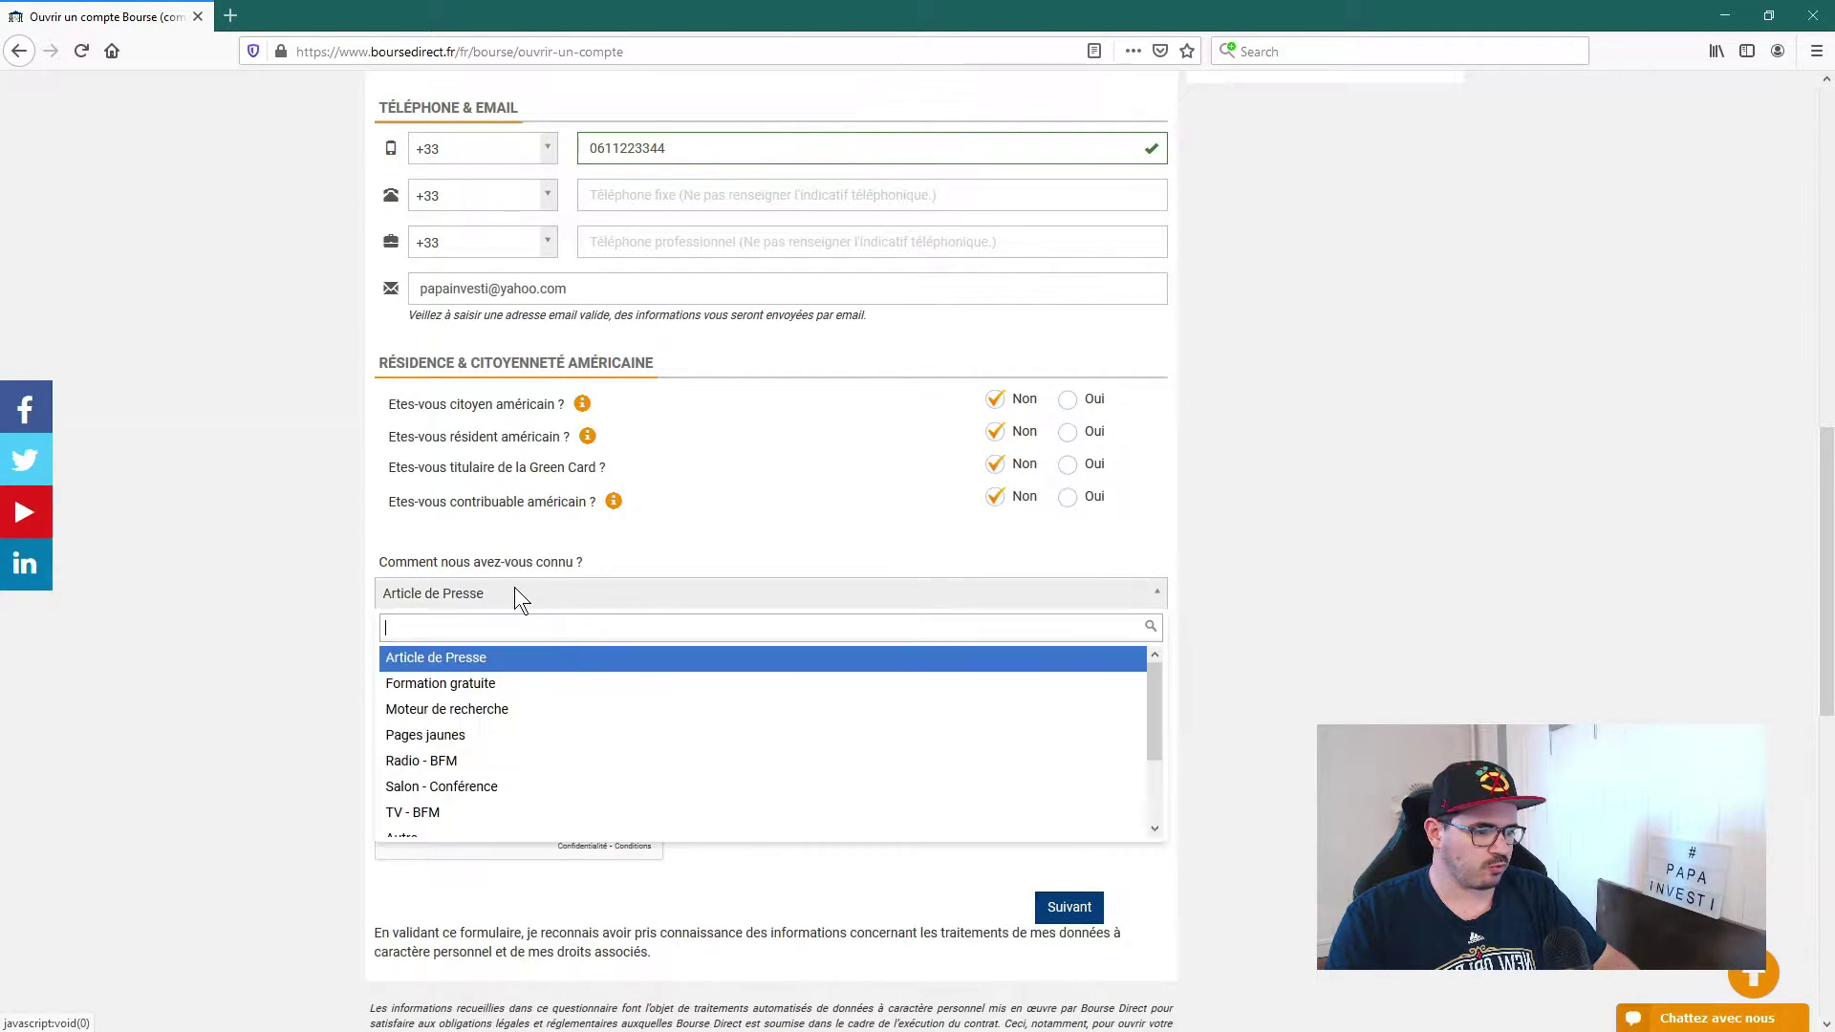
scroll(492, 686, down, 2)
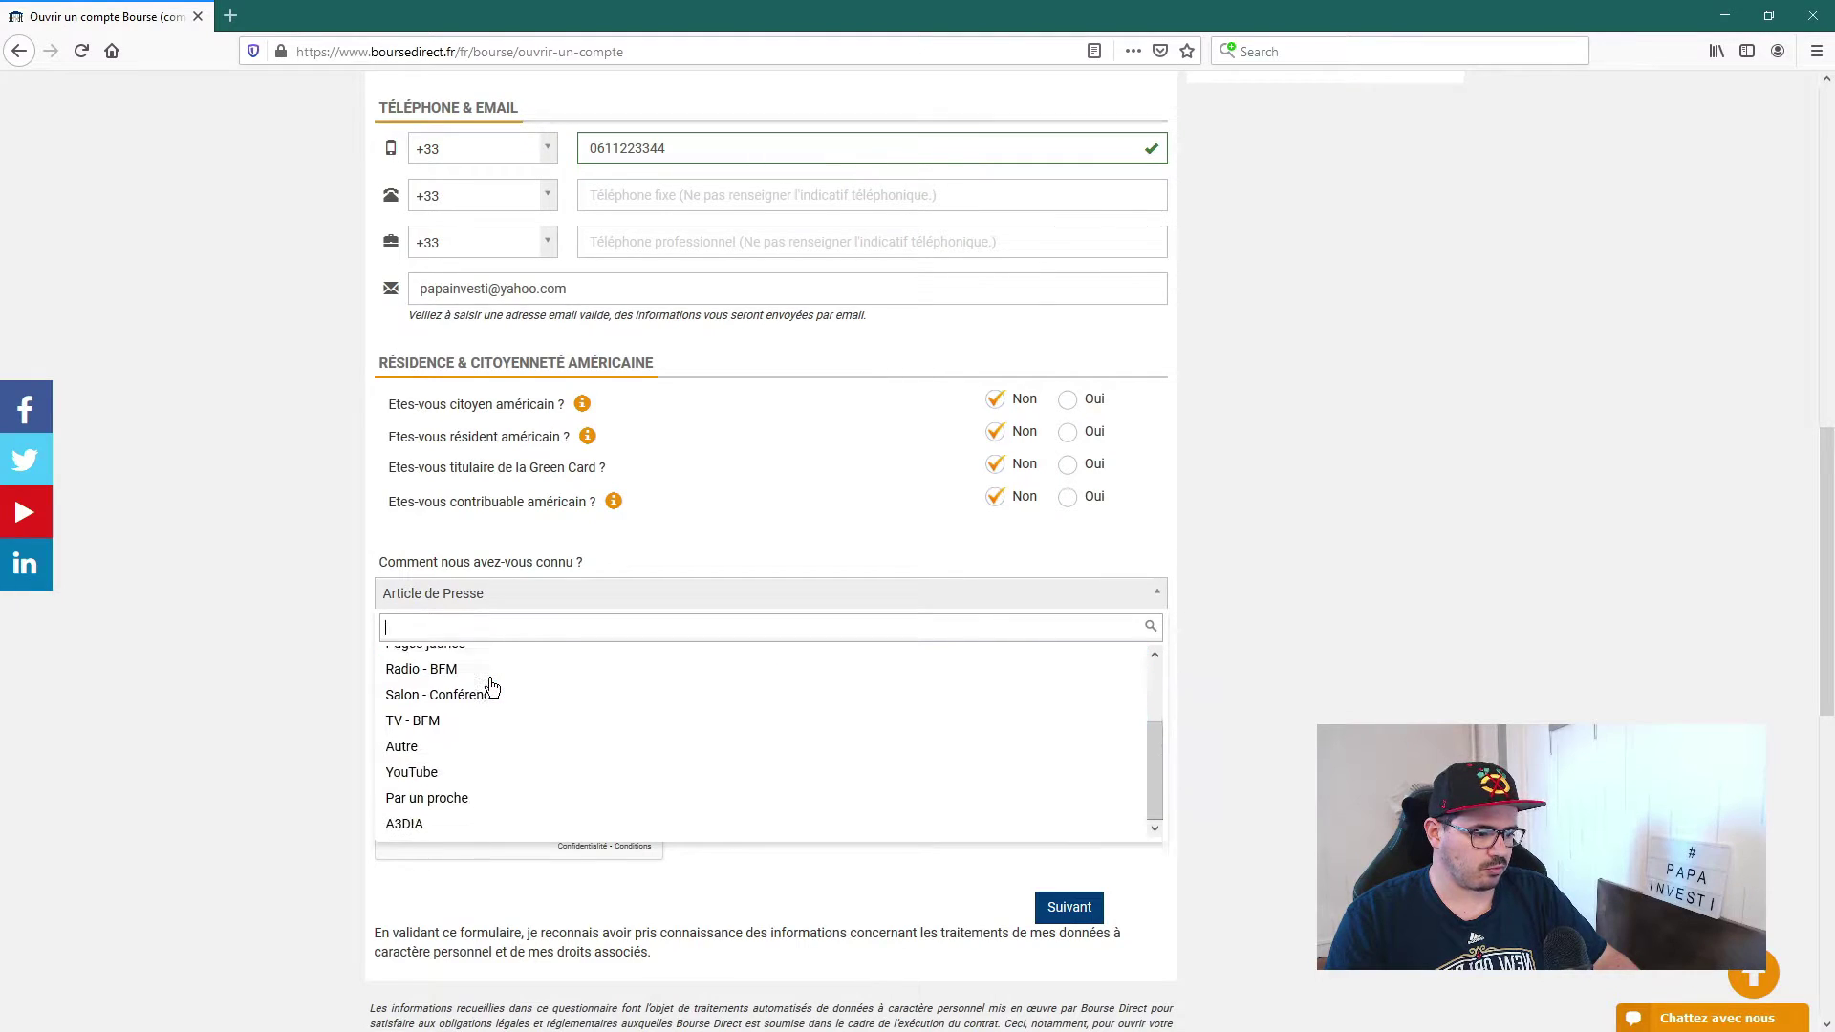
click(422, 766)
click(541, 692)
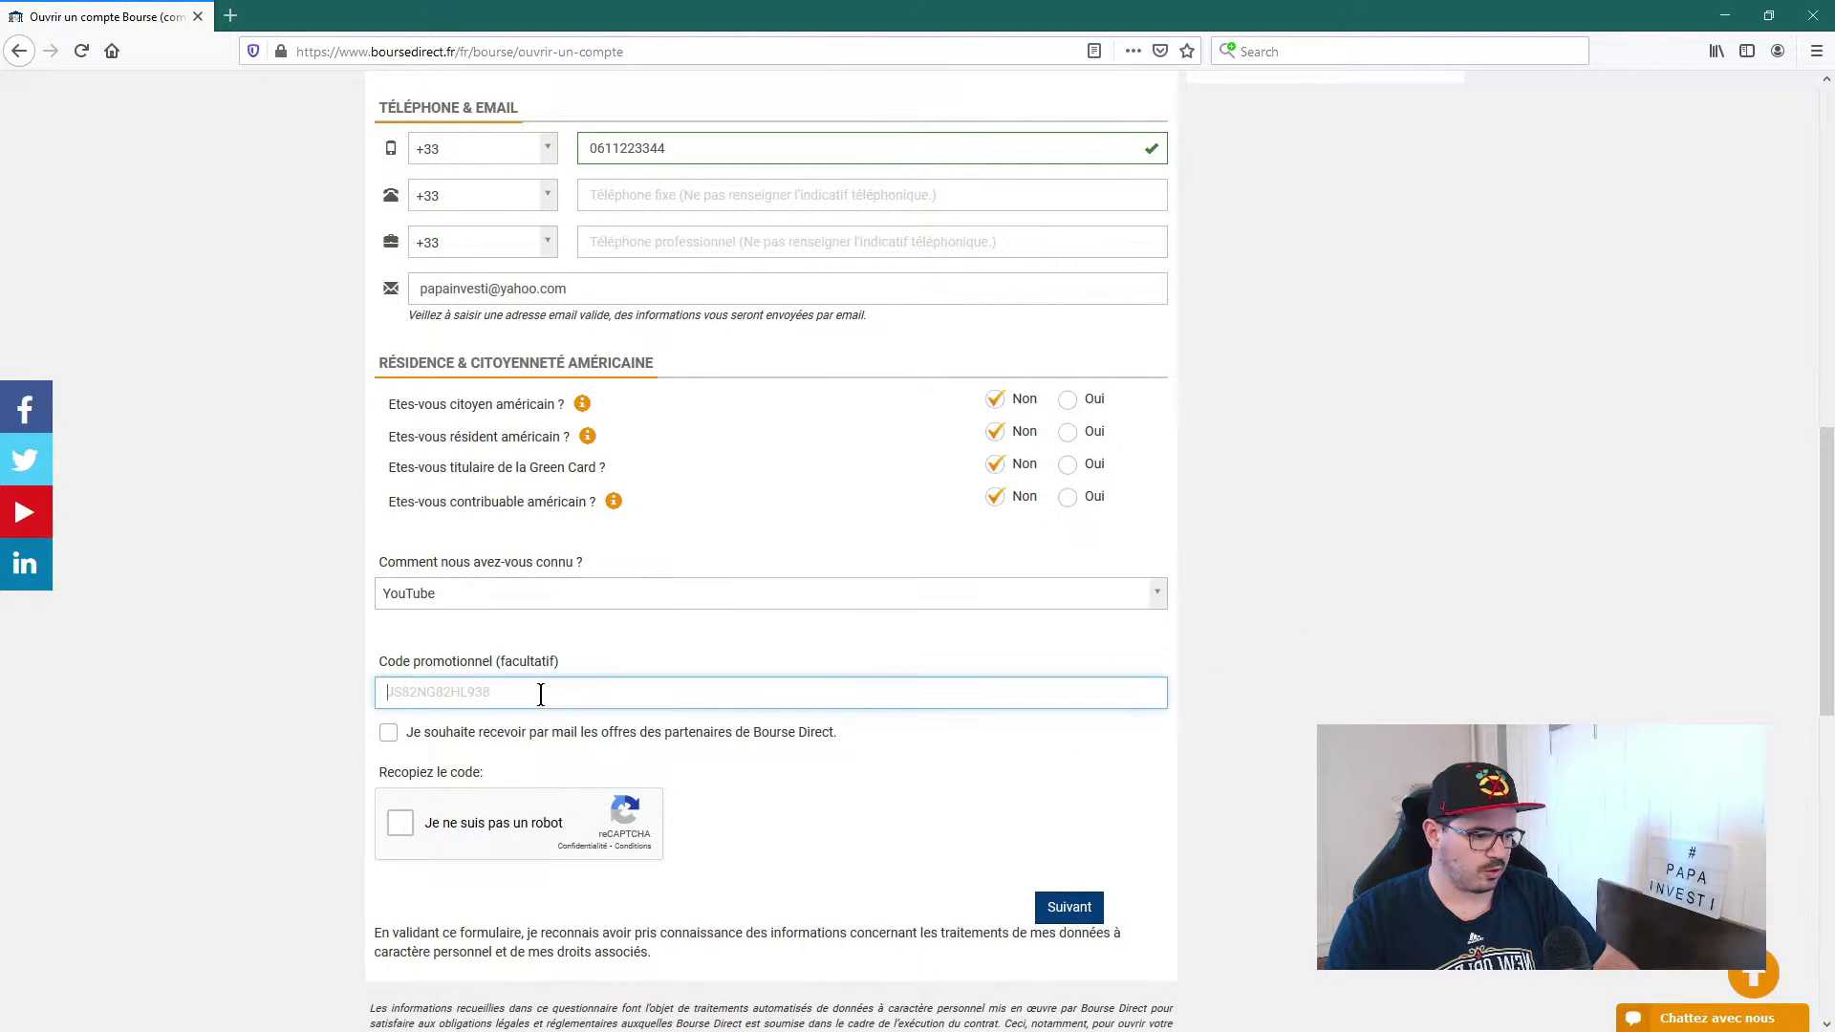
text(P)
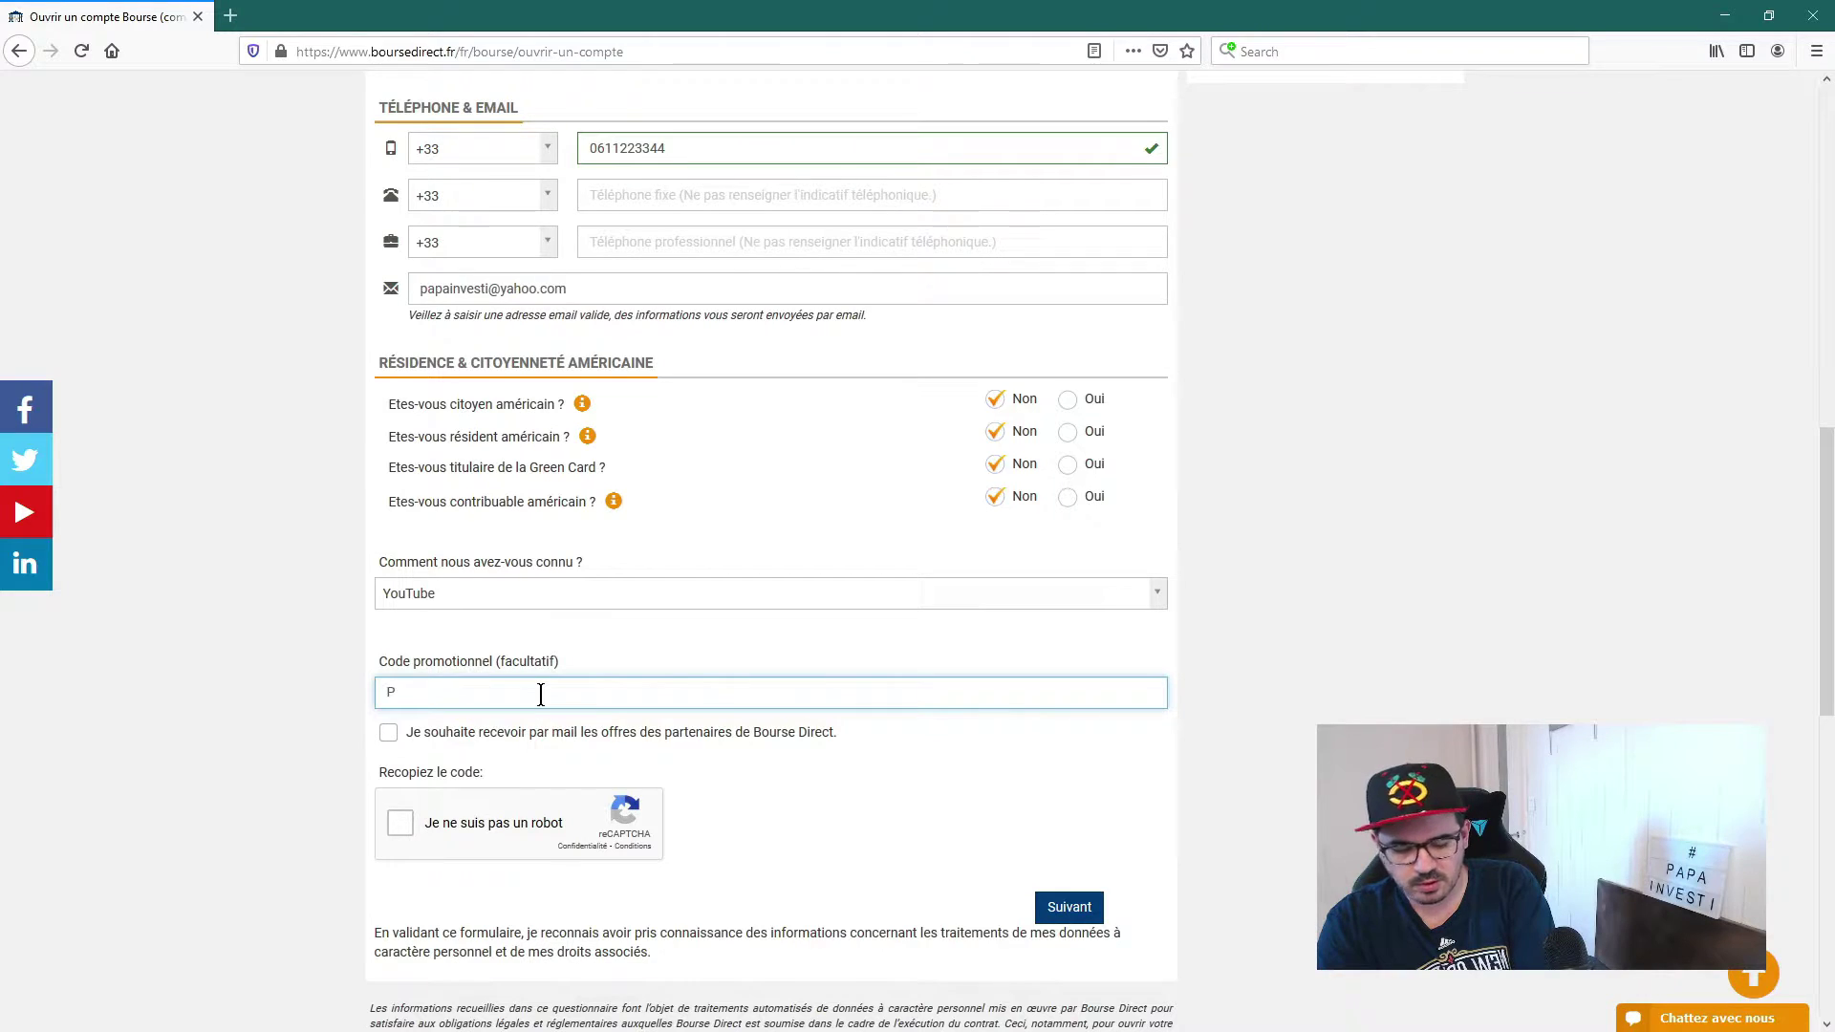
text(apaInvesti)
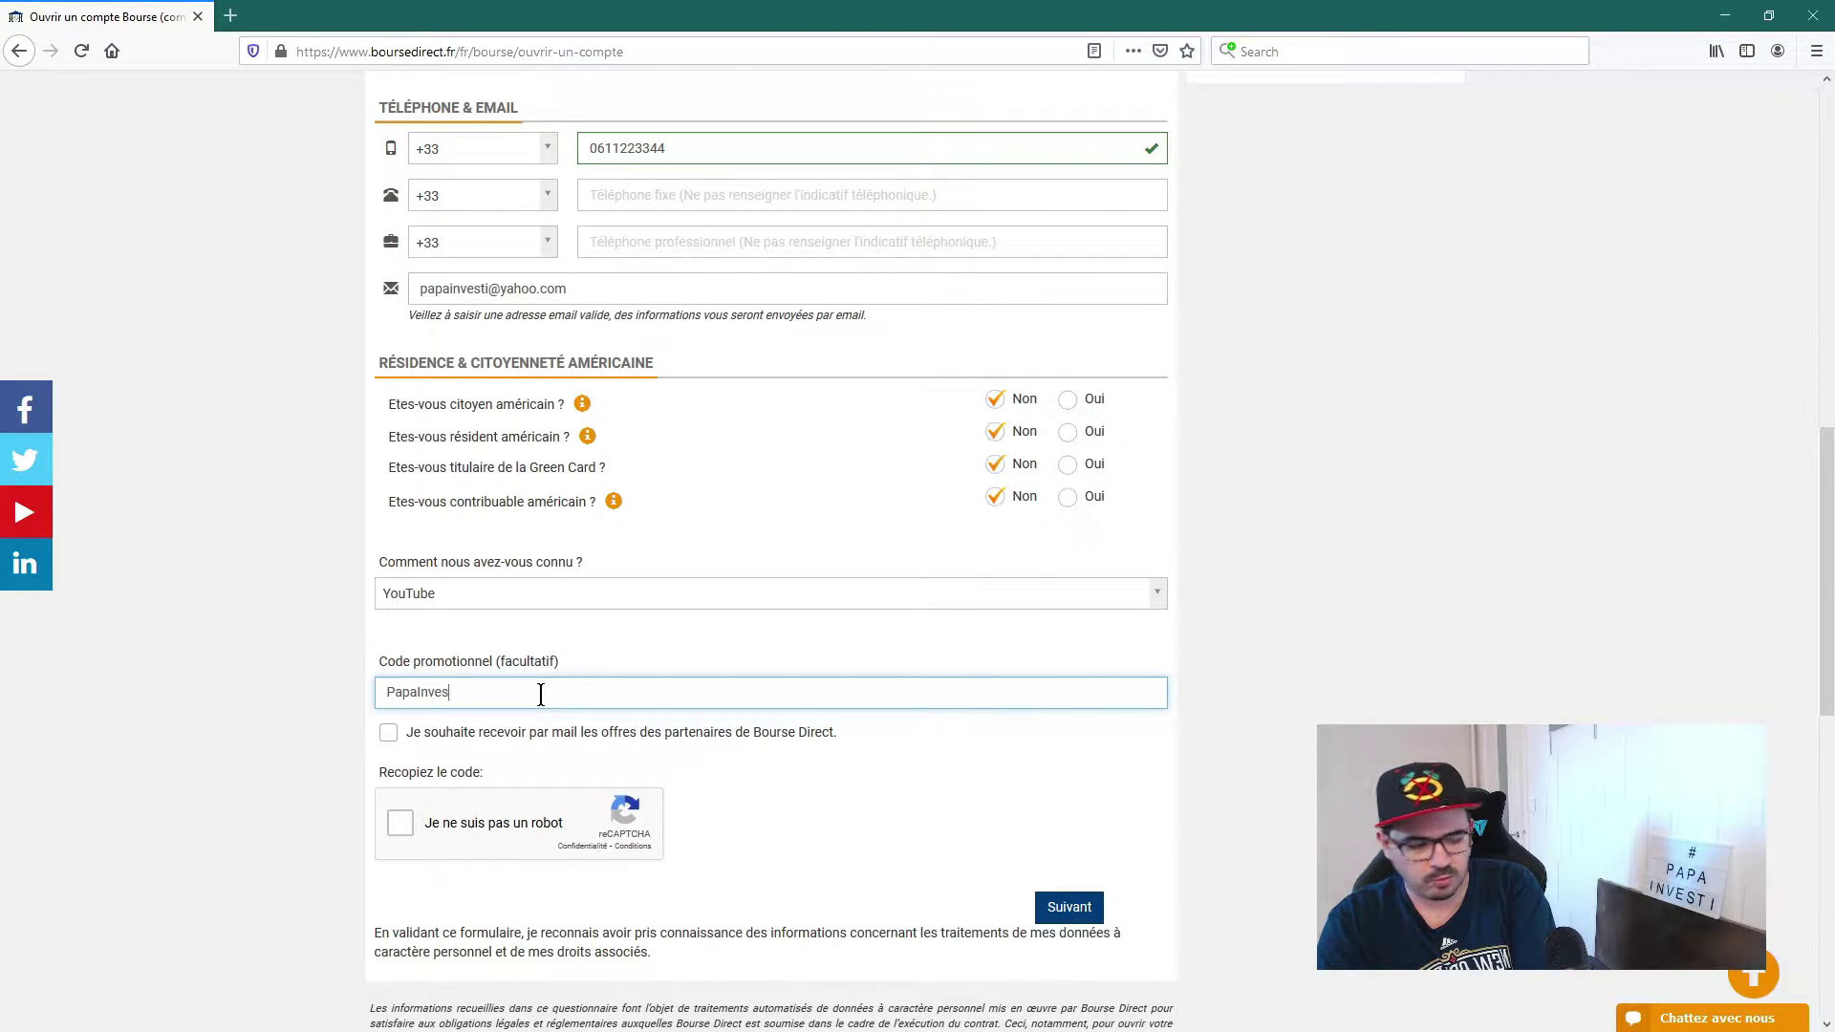
click(1277, 665)
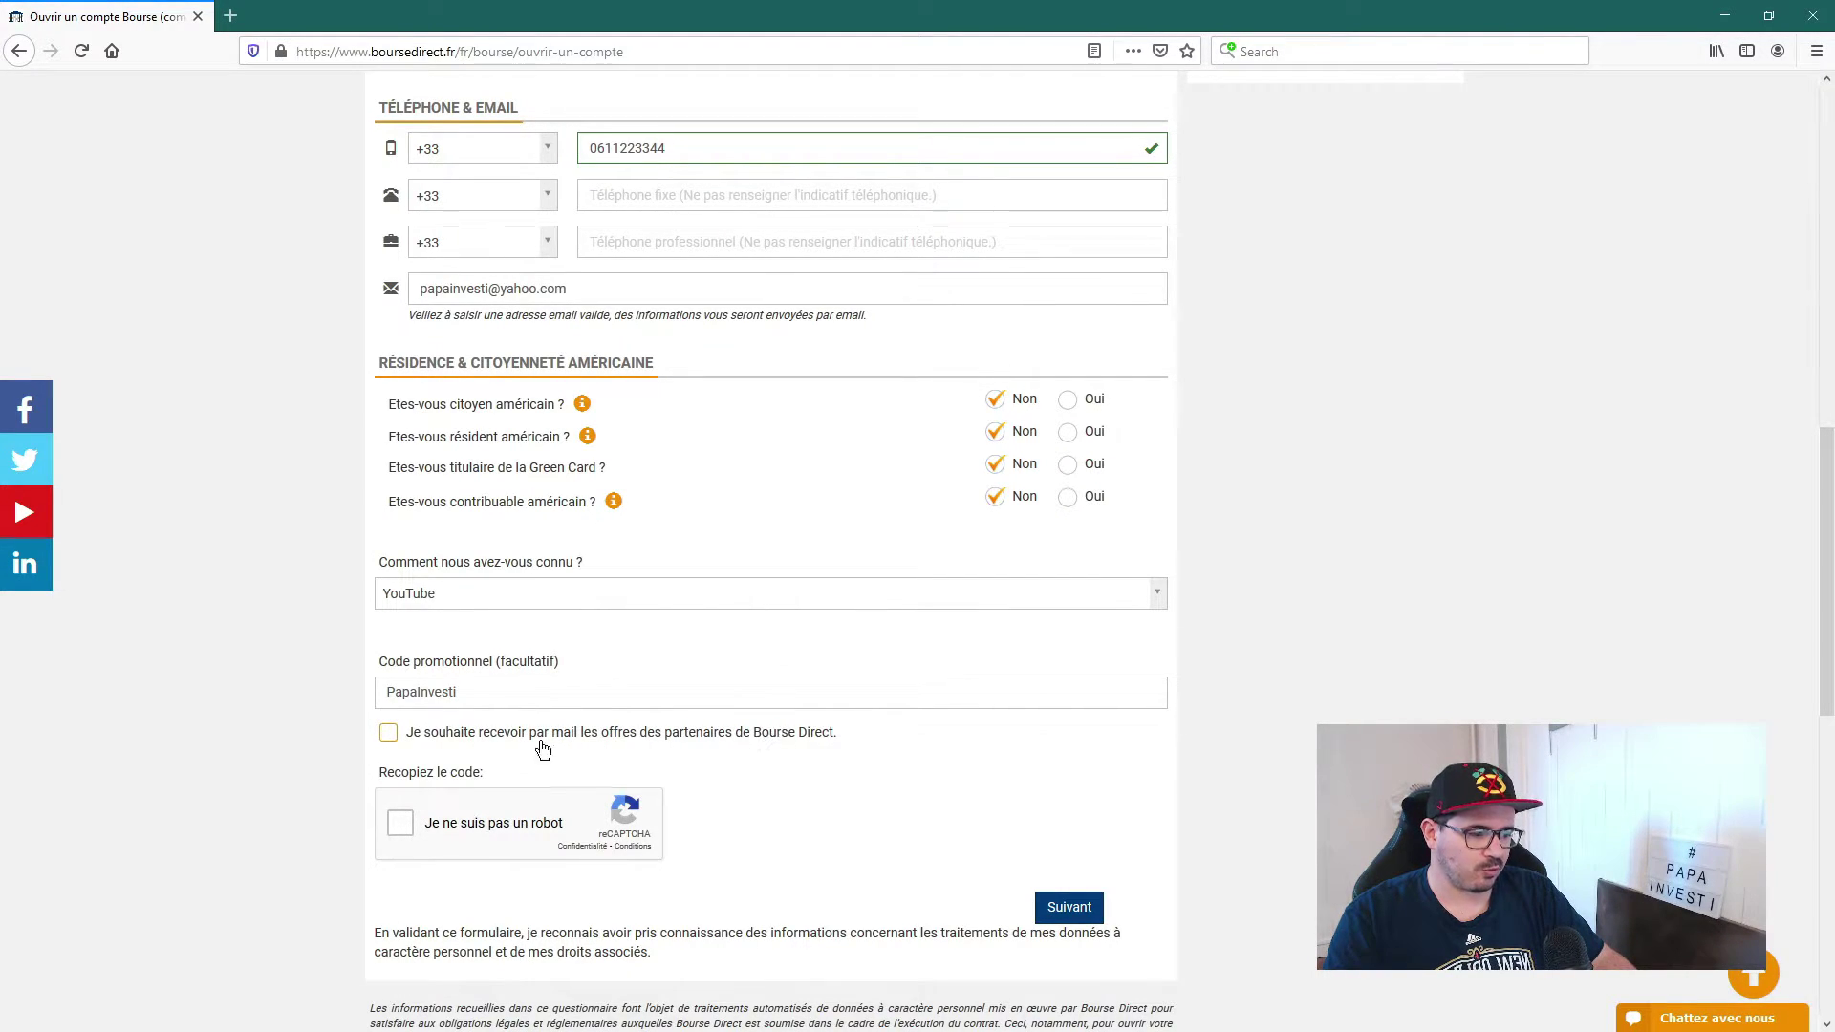
Step: Opt in to partner offers by e-mail and solve the bicycle image challenge
click(388, 736)
click(388, 736)
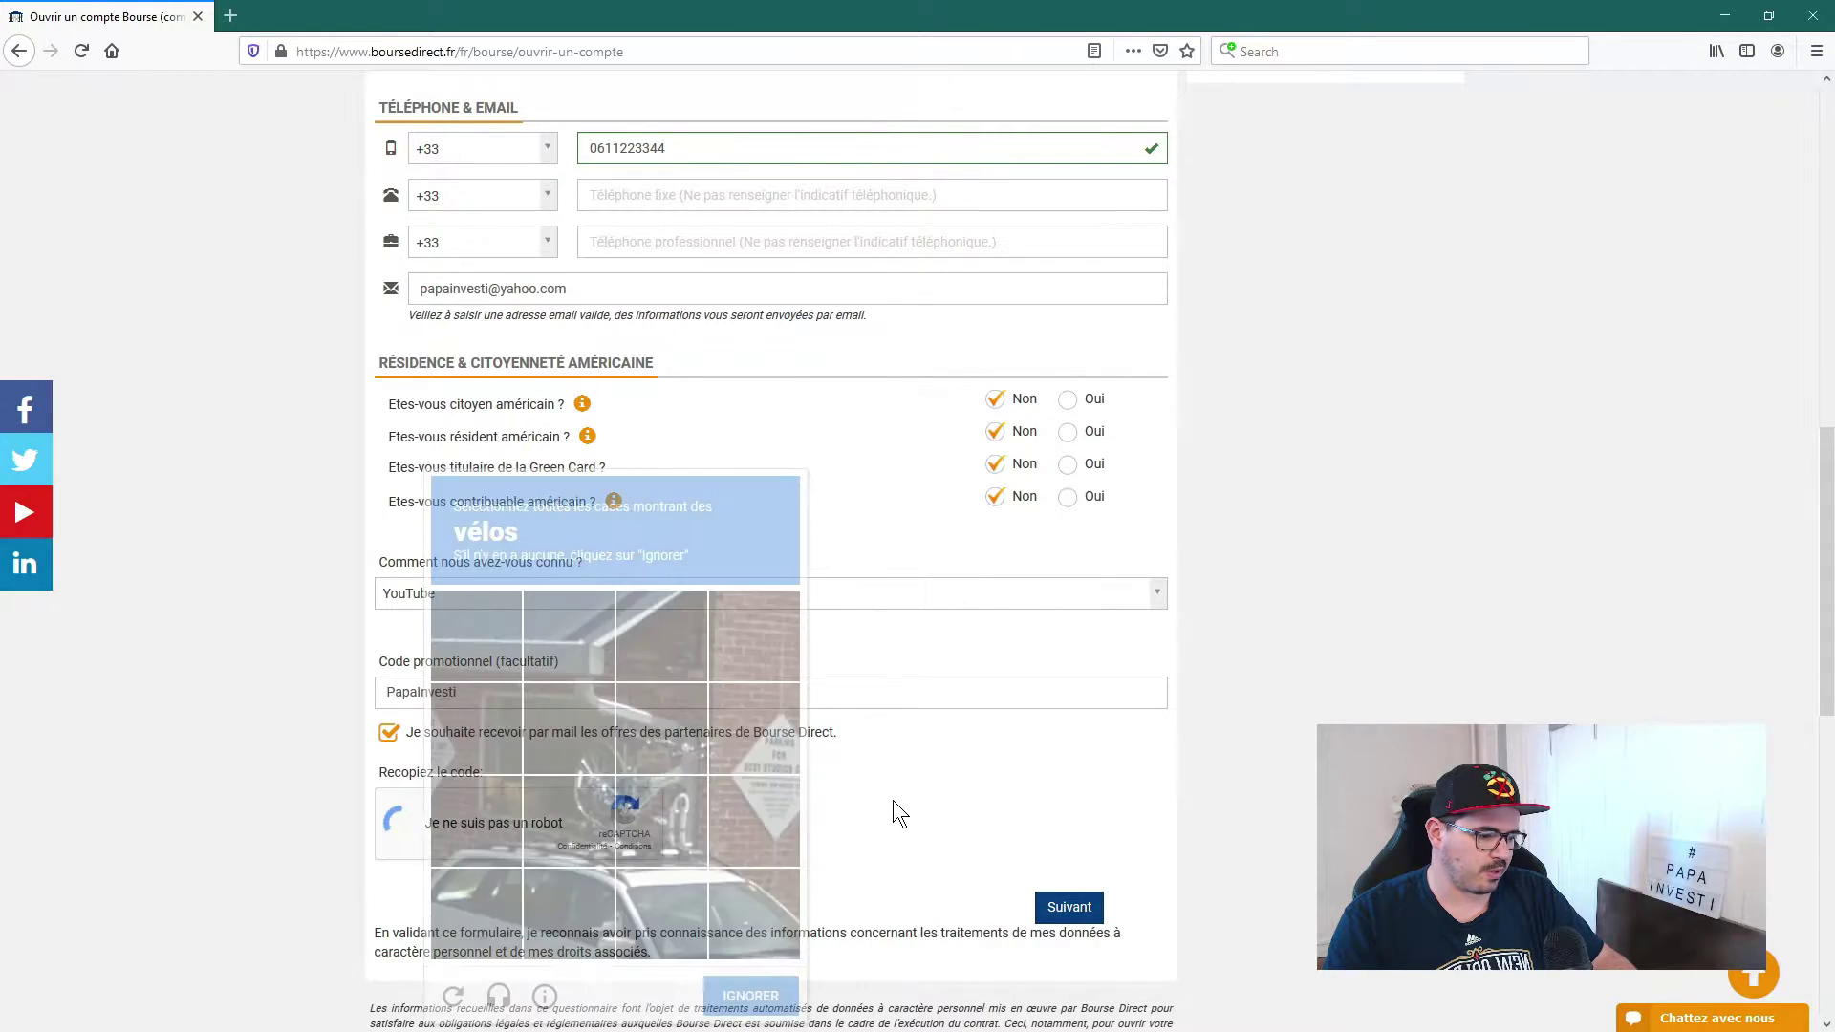
click(569, 728)
click(662, 728)
click(669, 818)
click(568, 820)
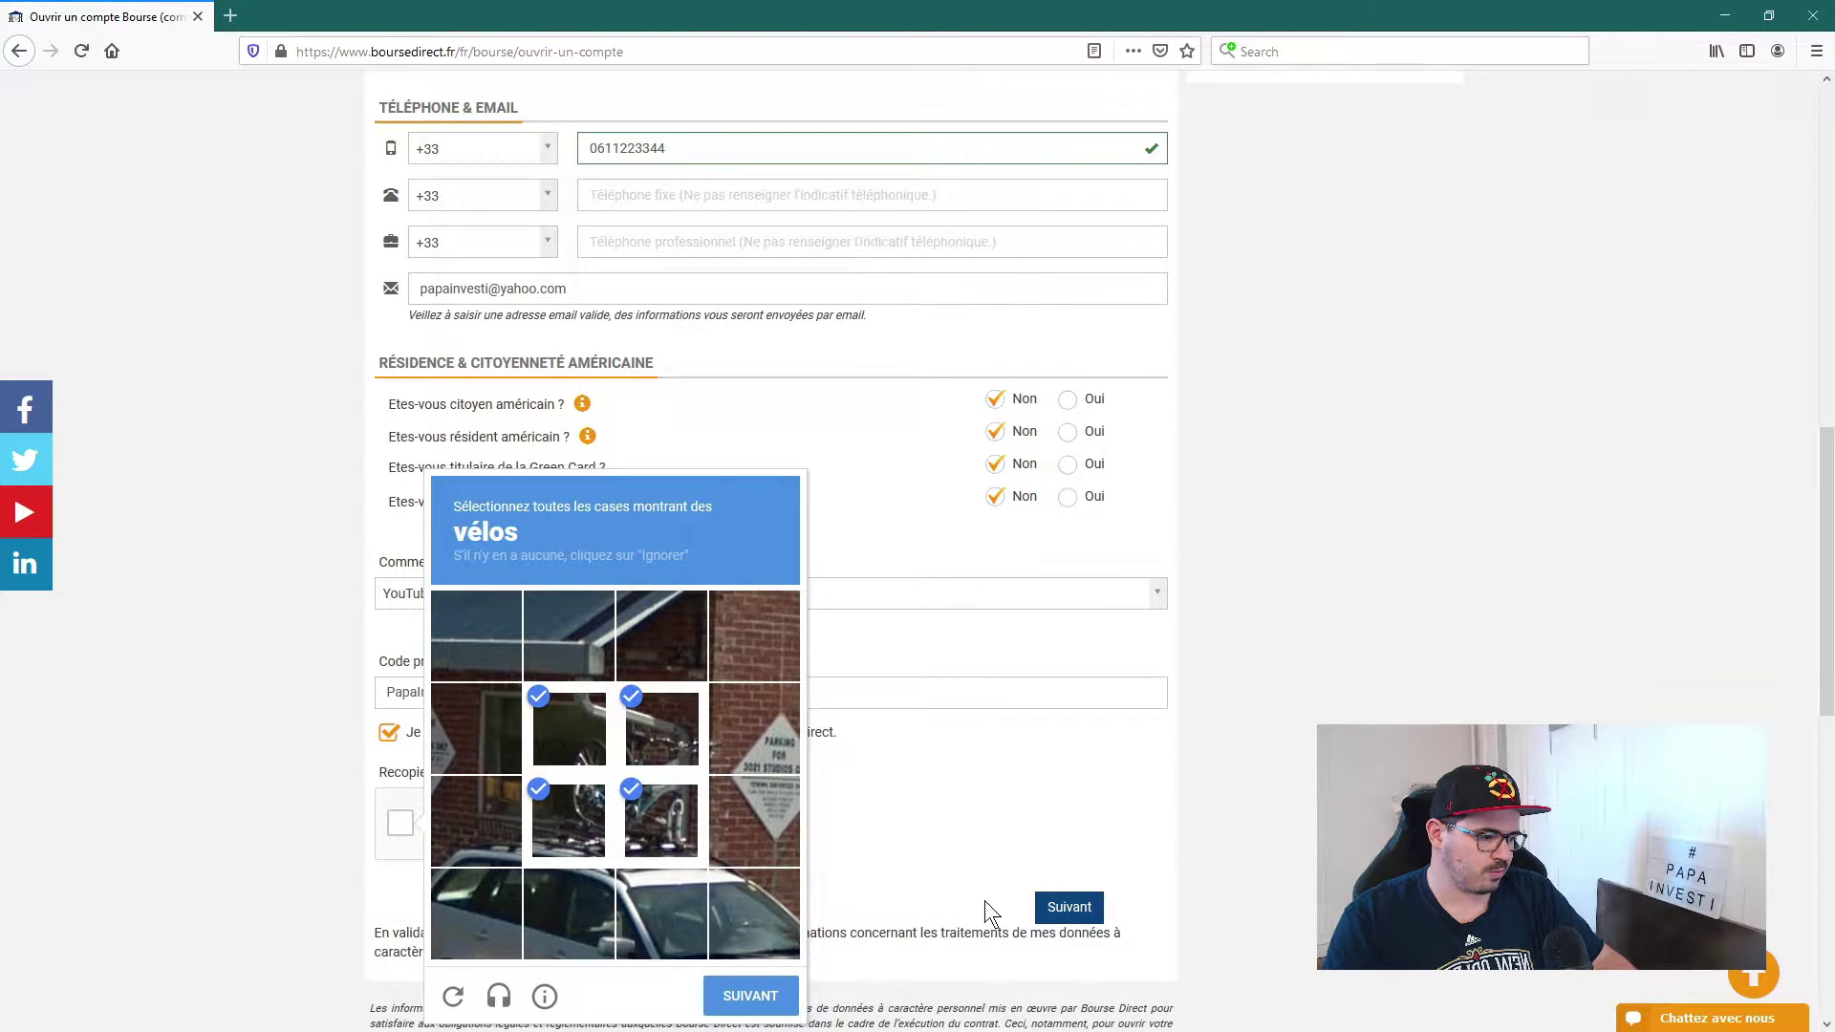
click(746, 994)
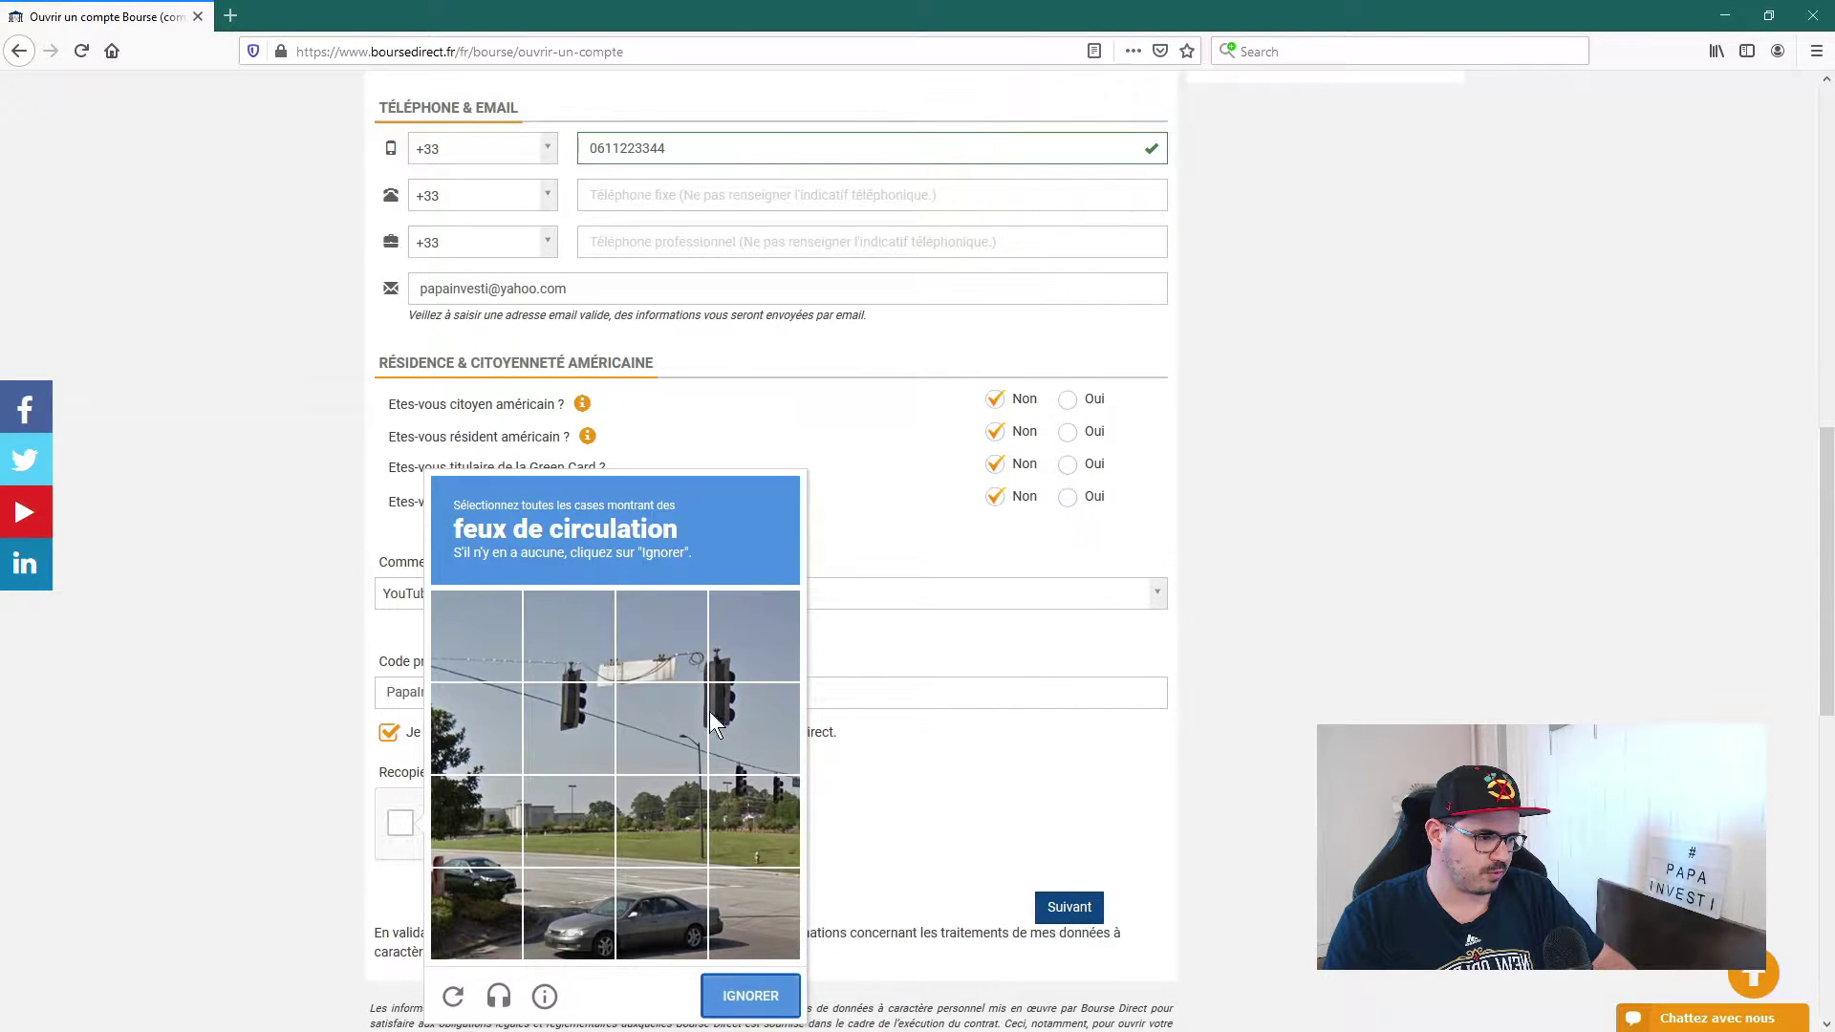
Step: Solve the traffic-light image challenge and submit the first step of the form
click(577, 711)
click(576, 669)
click(731, 665)
click(754, 753)
click(778, 828)
click(748, 995)
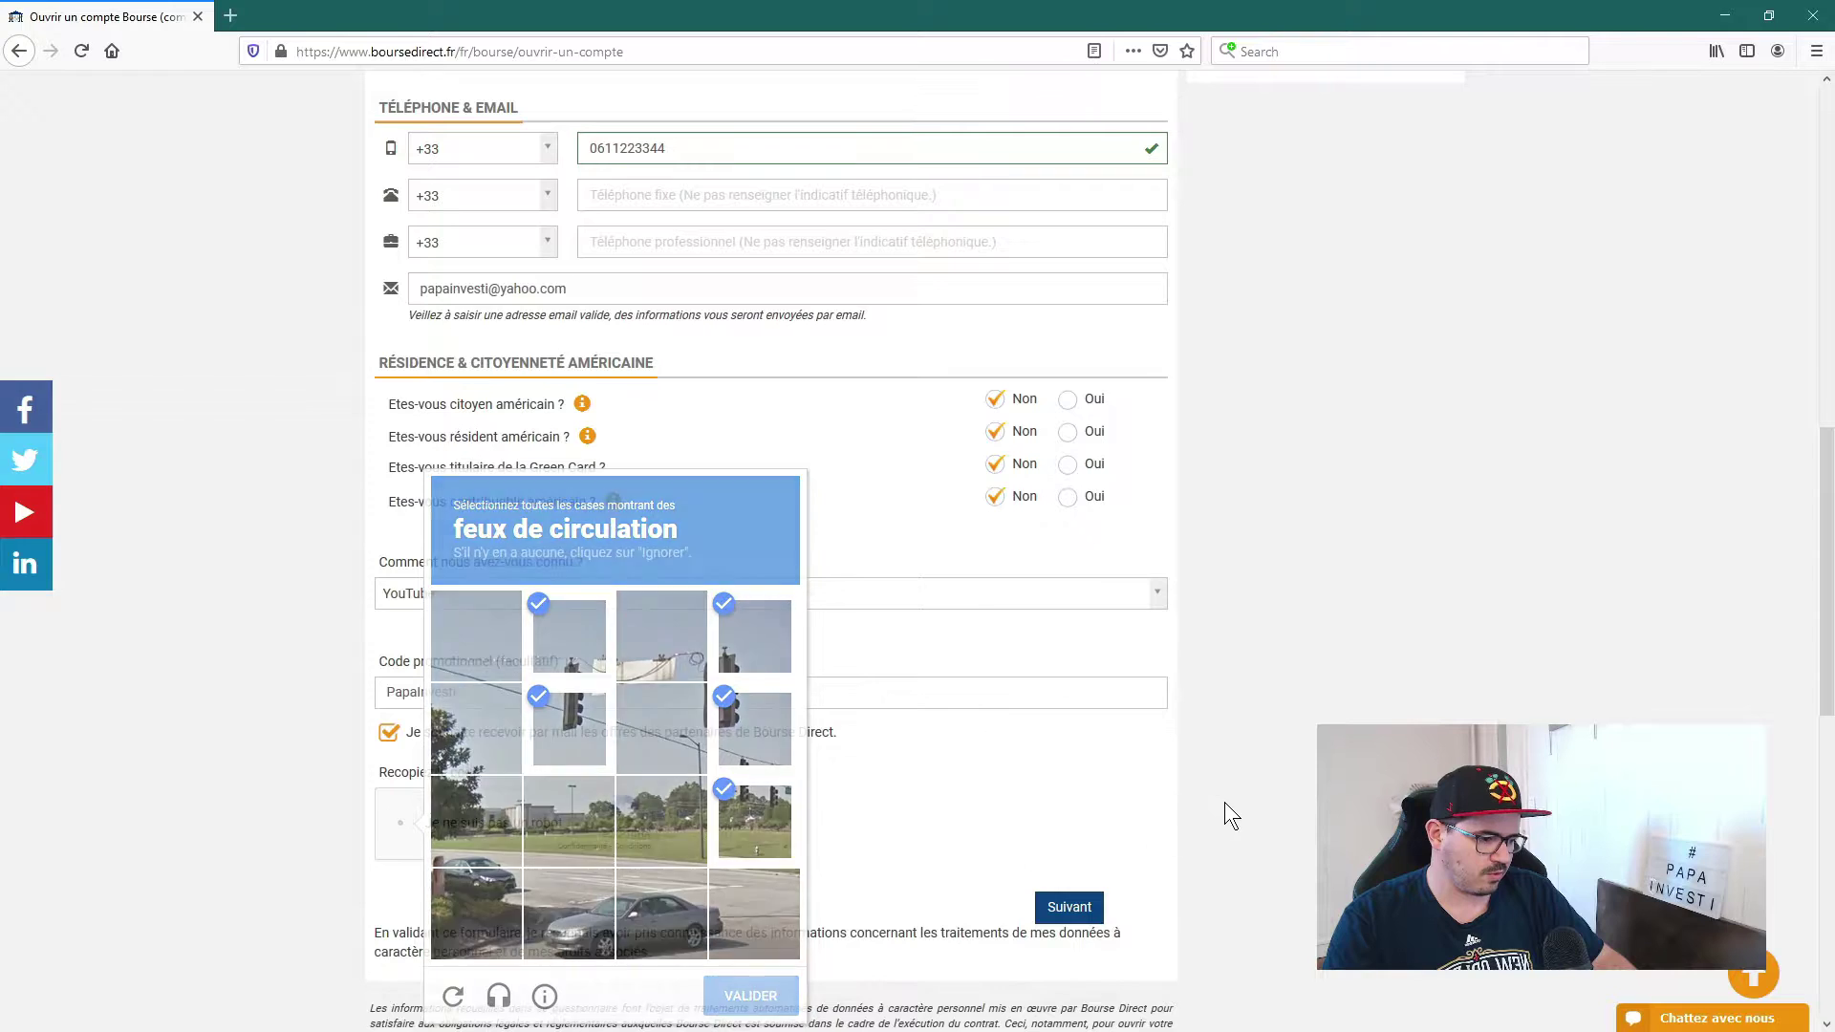
click(1070, 908)
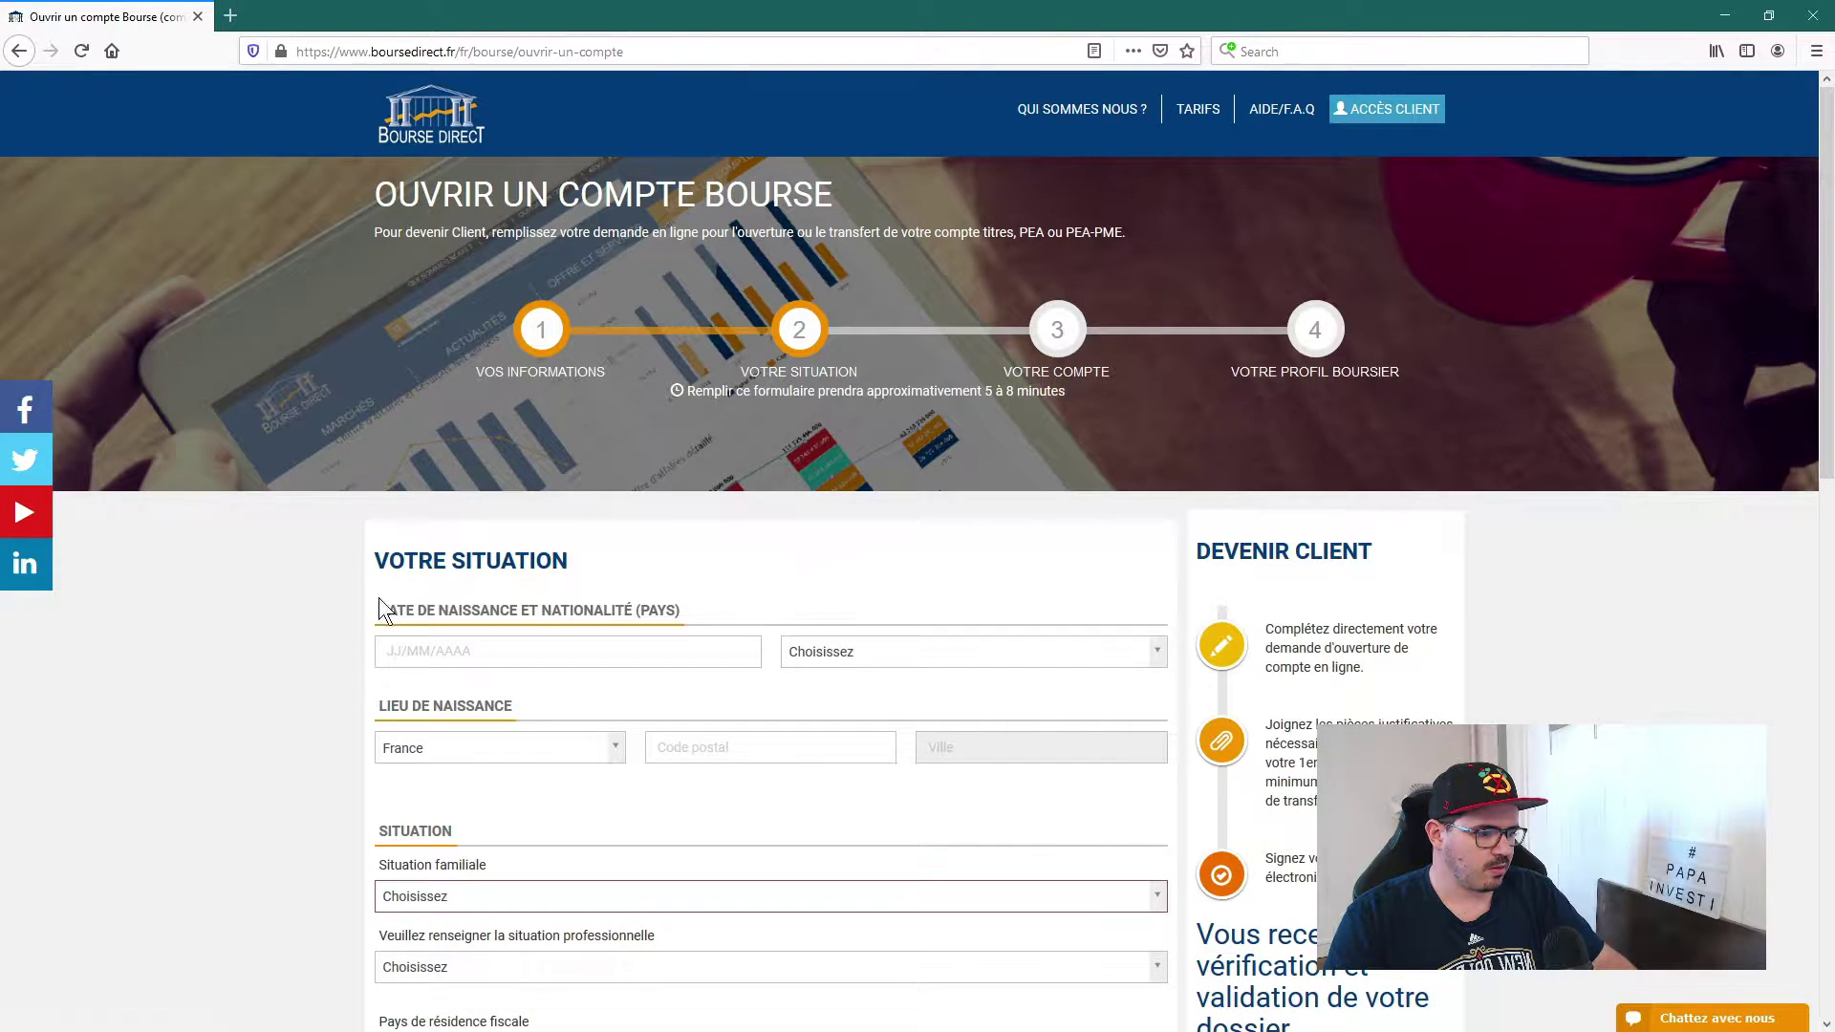
Step: Enter birth date 02/02/2000 and choose France as nationality
scroll(259, 621, down, 2)
click(386, 458)
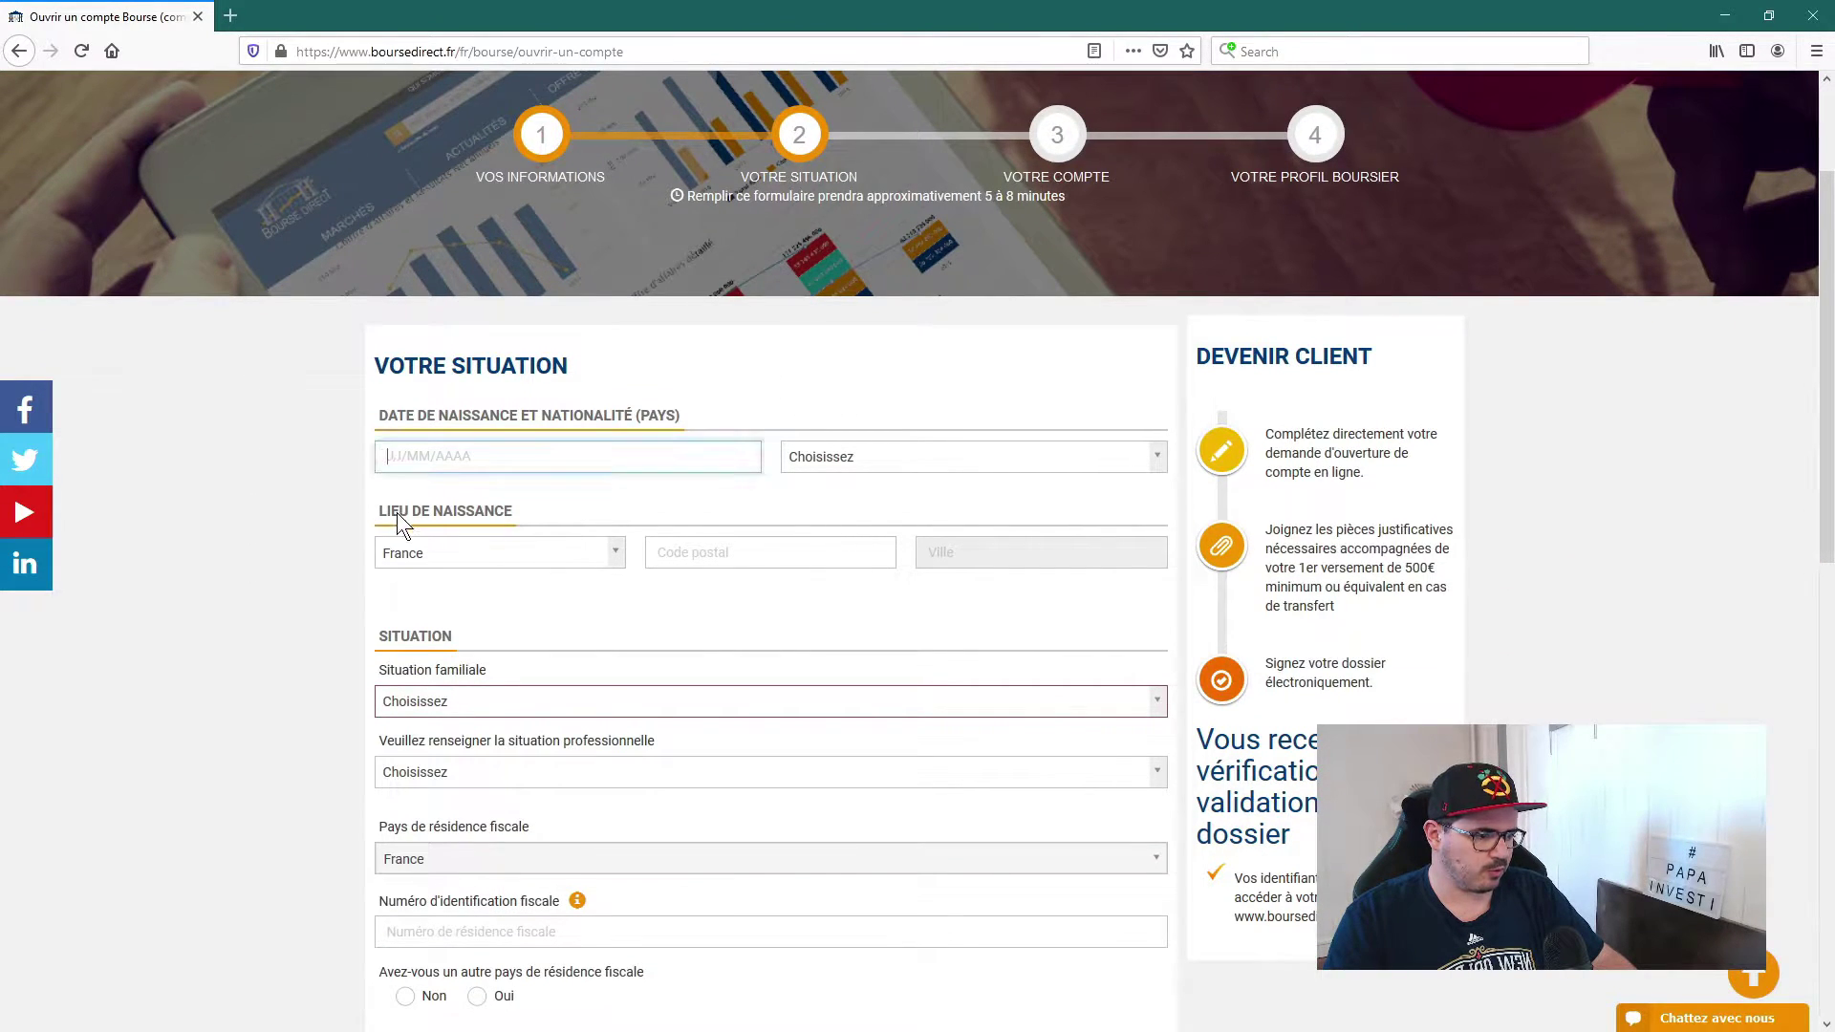
text(02)
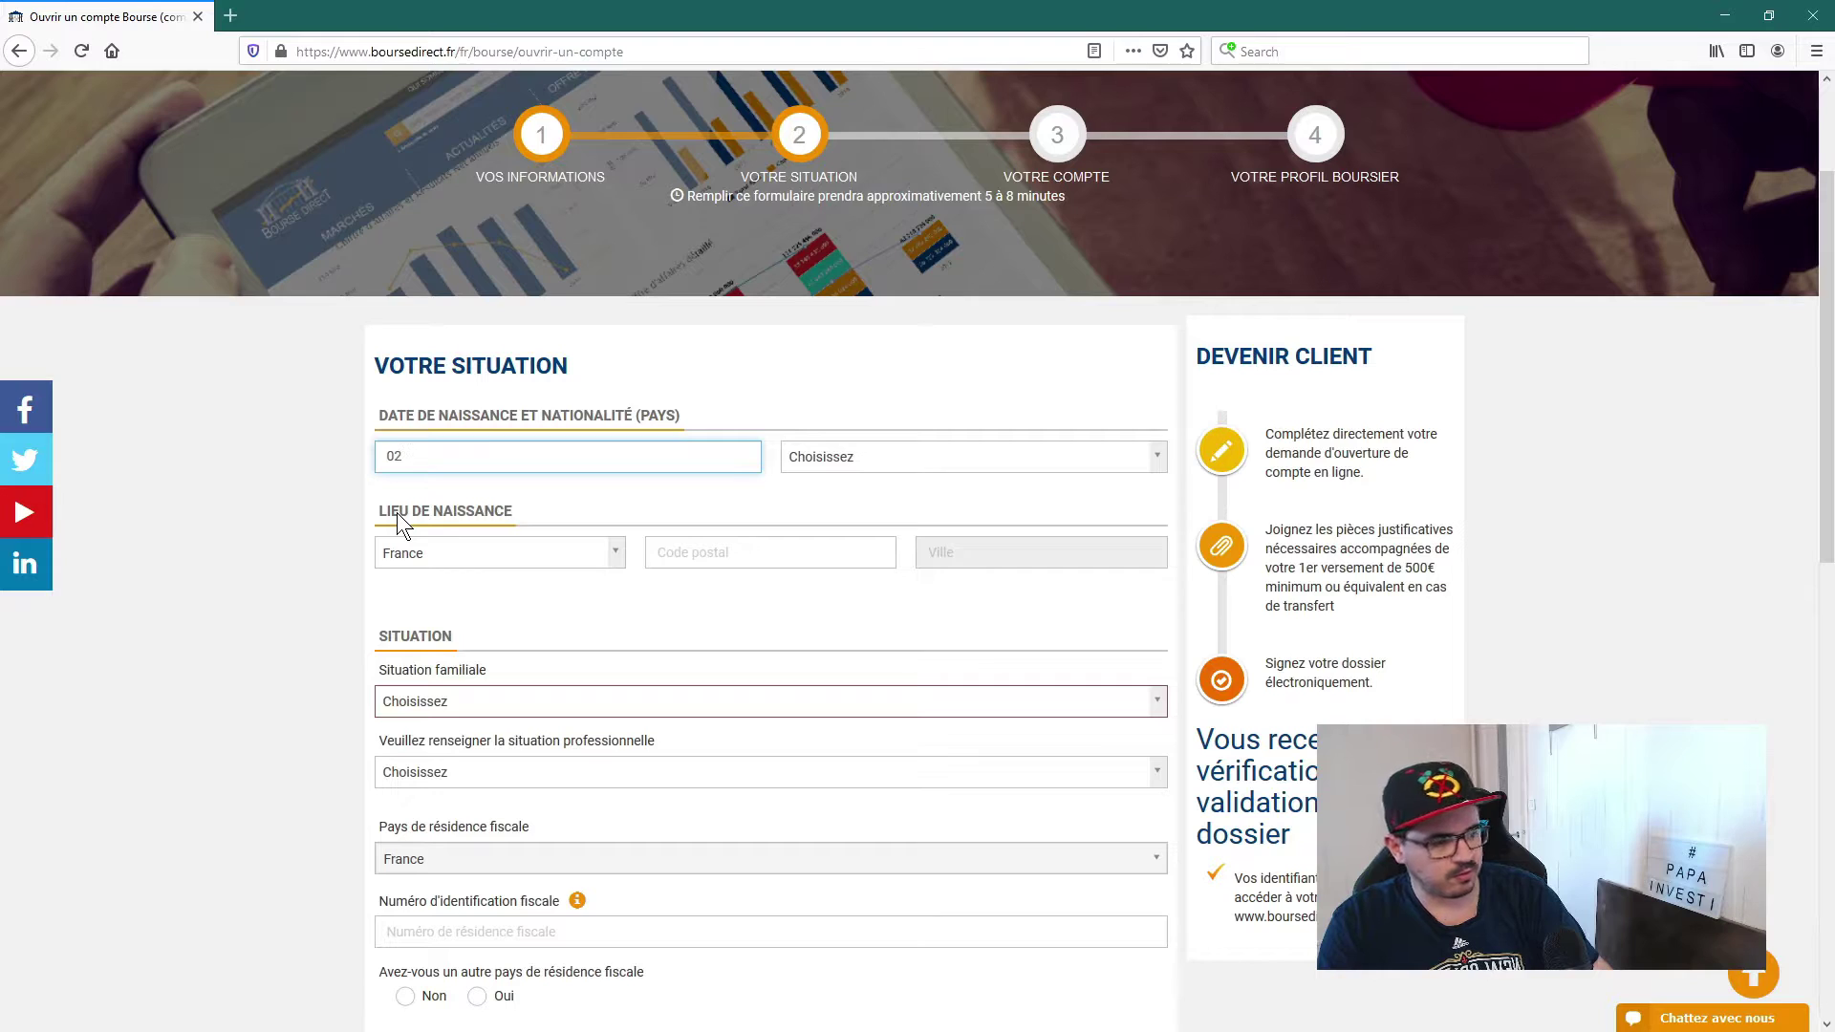
text(/)
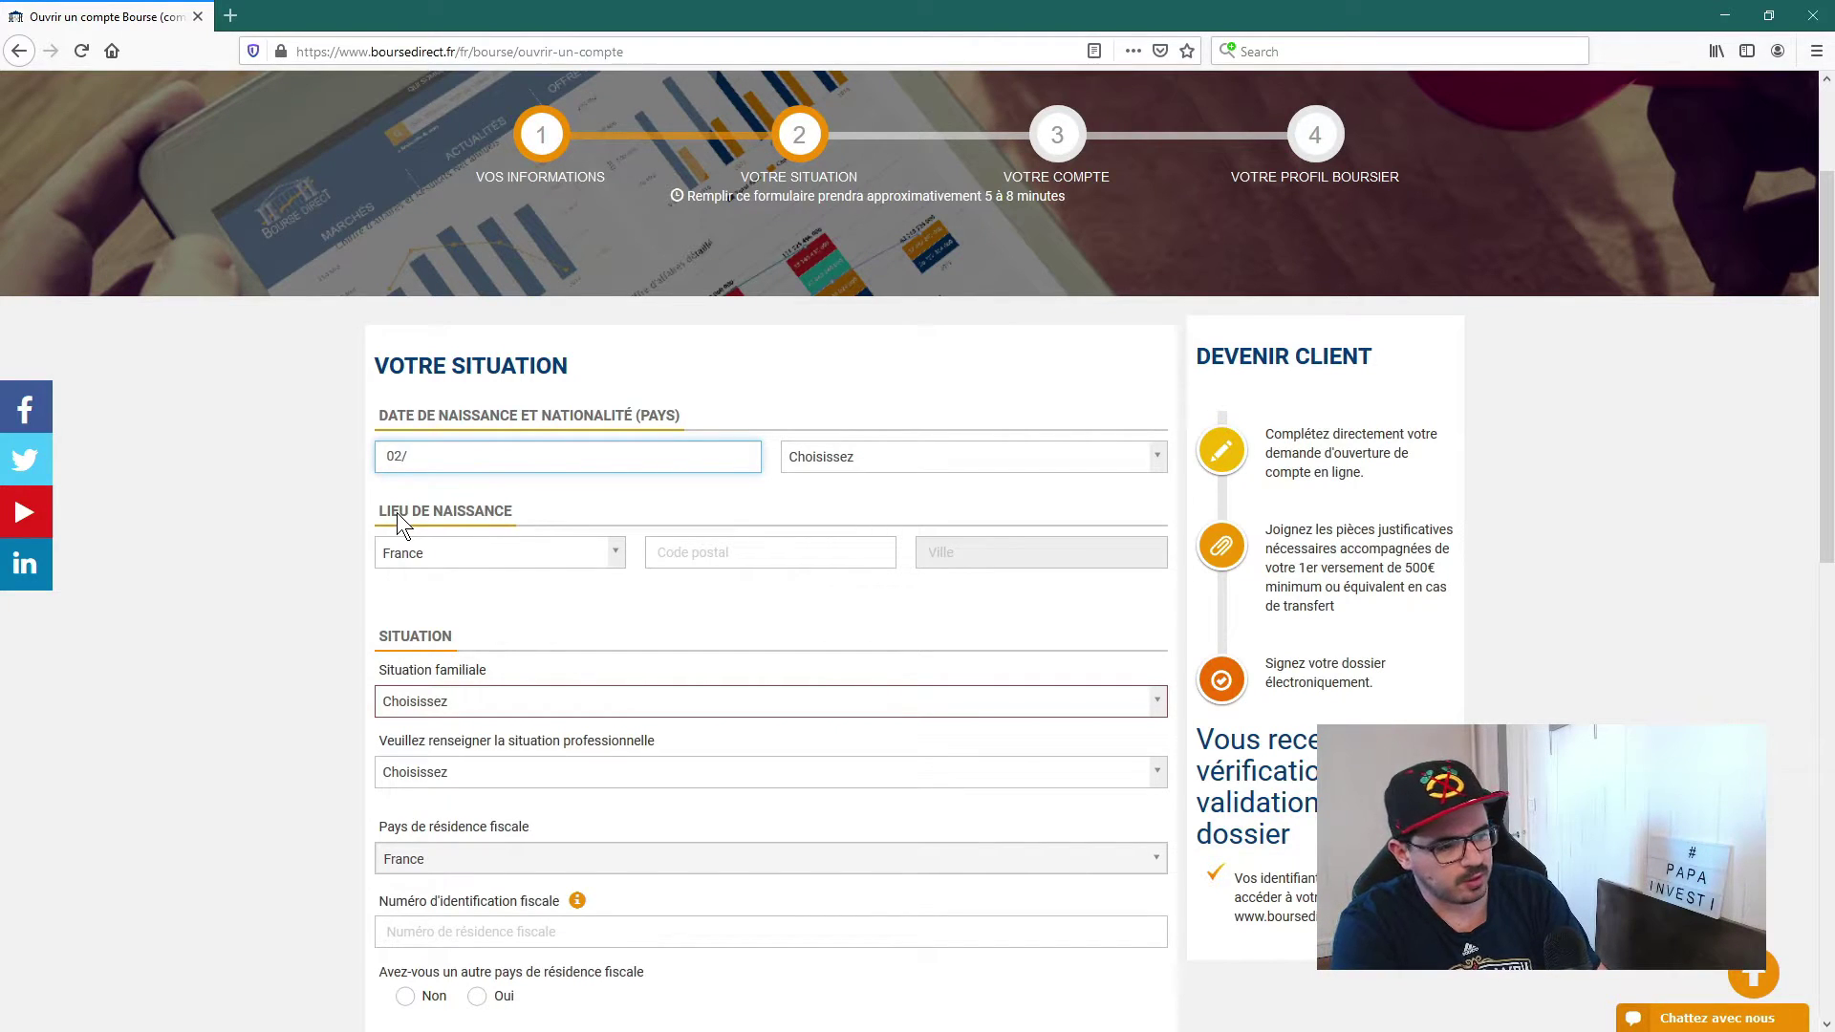
text(02/2000)
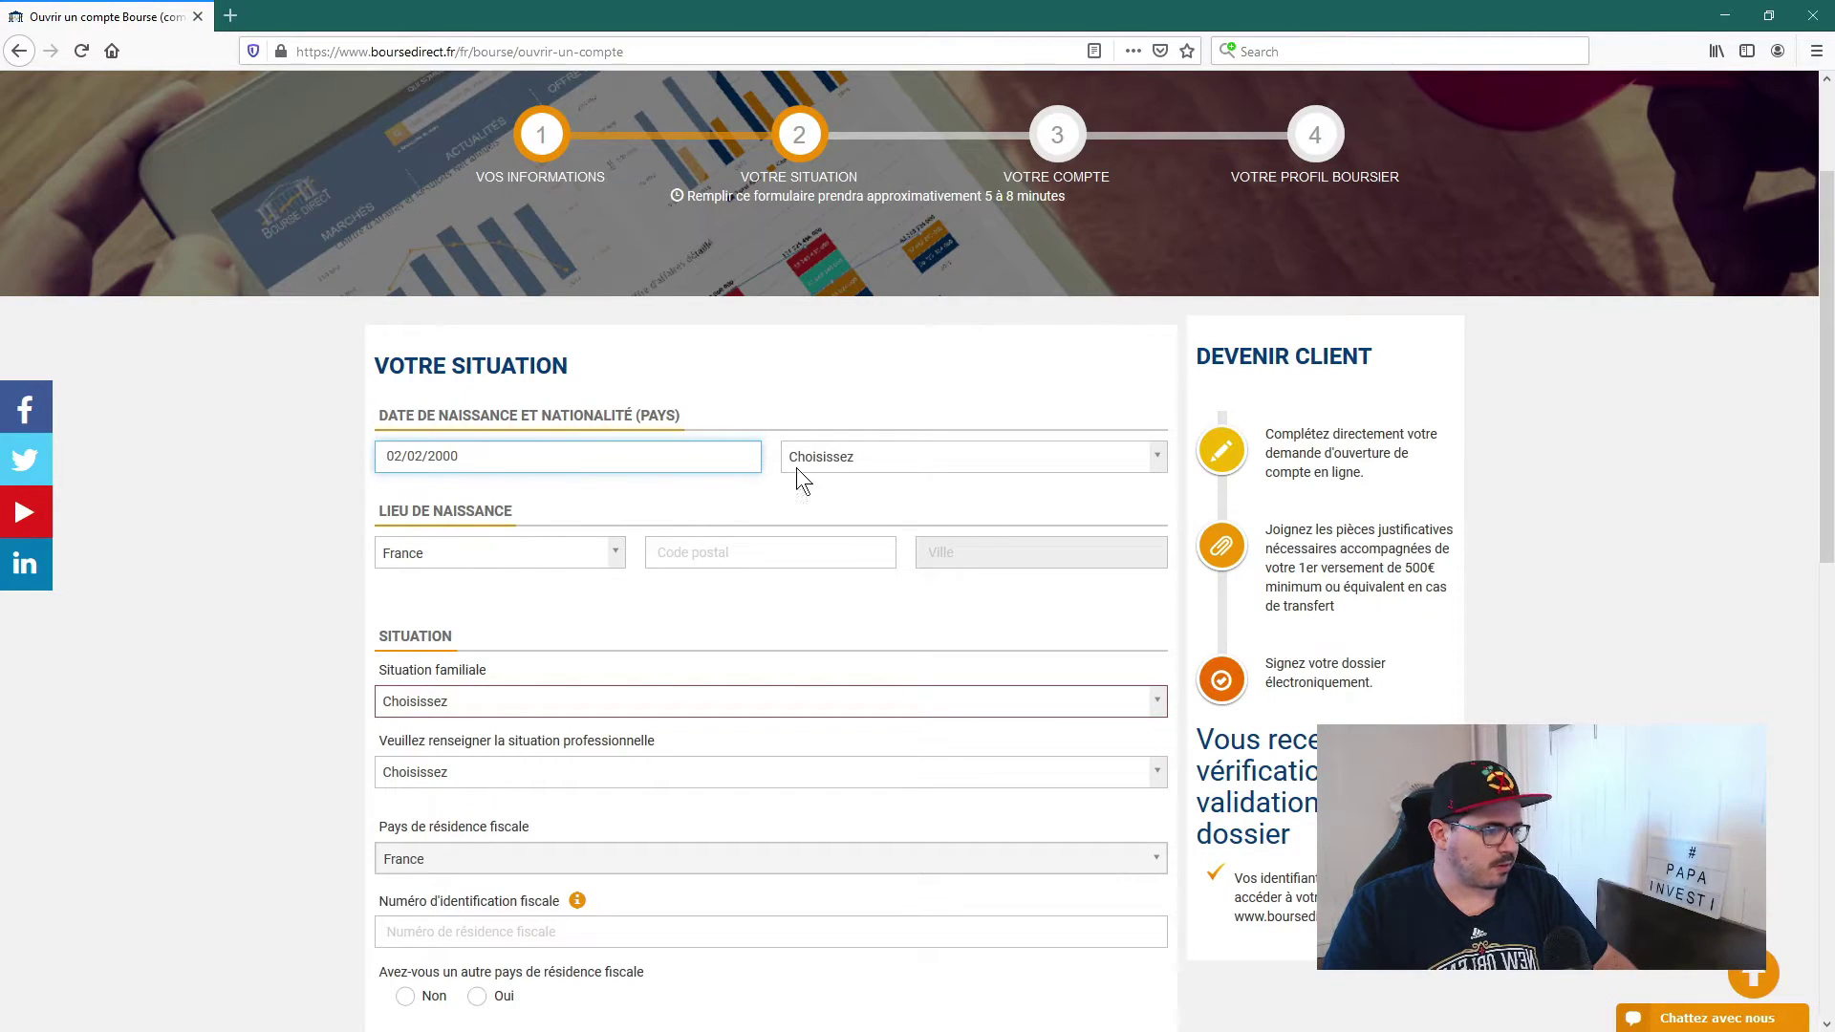
click(876, 455)
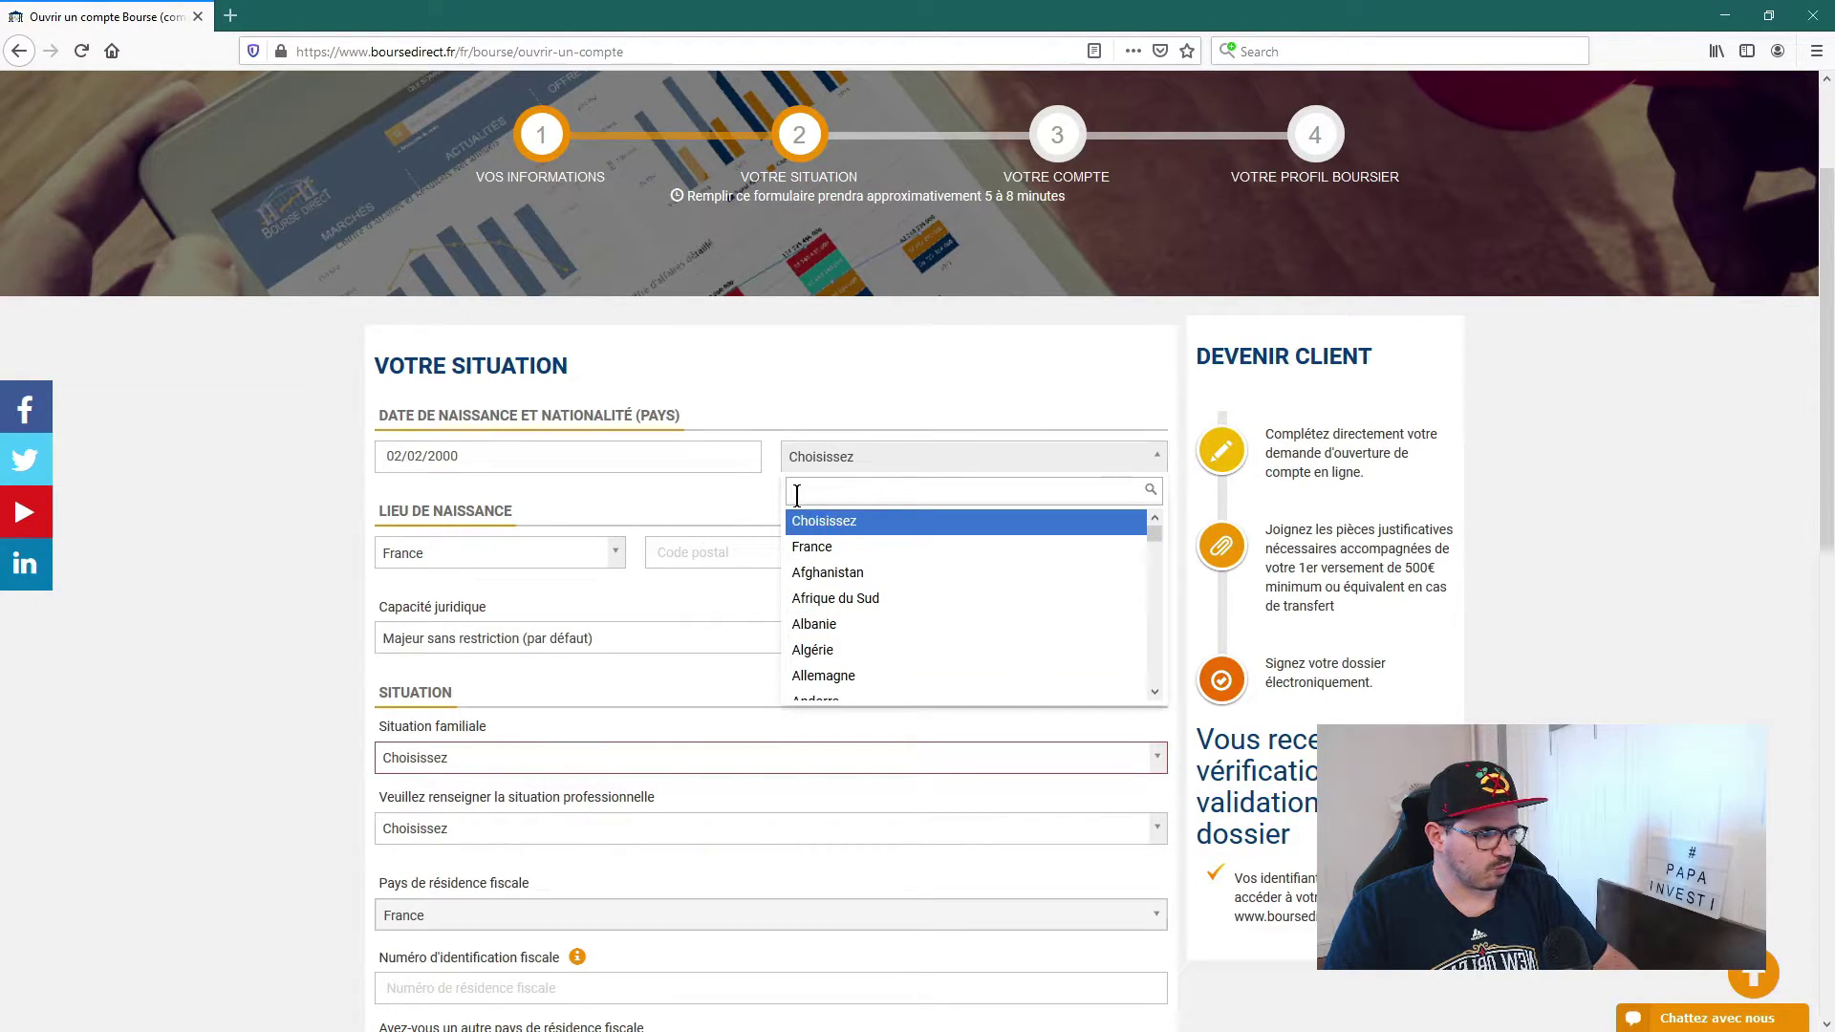
click(828, 550)
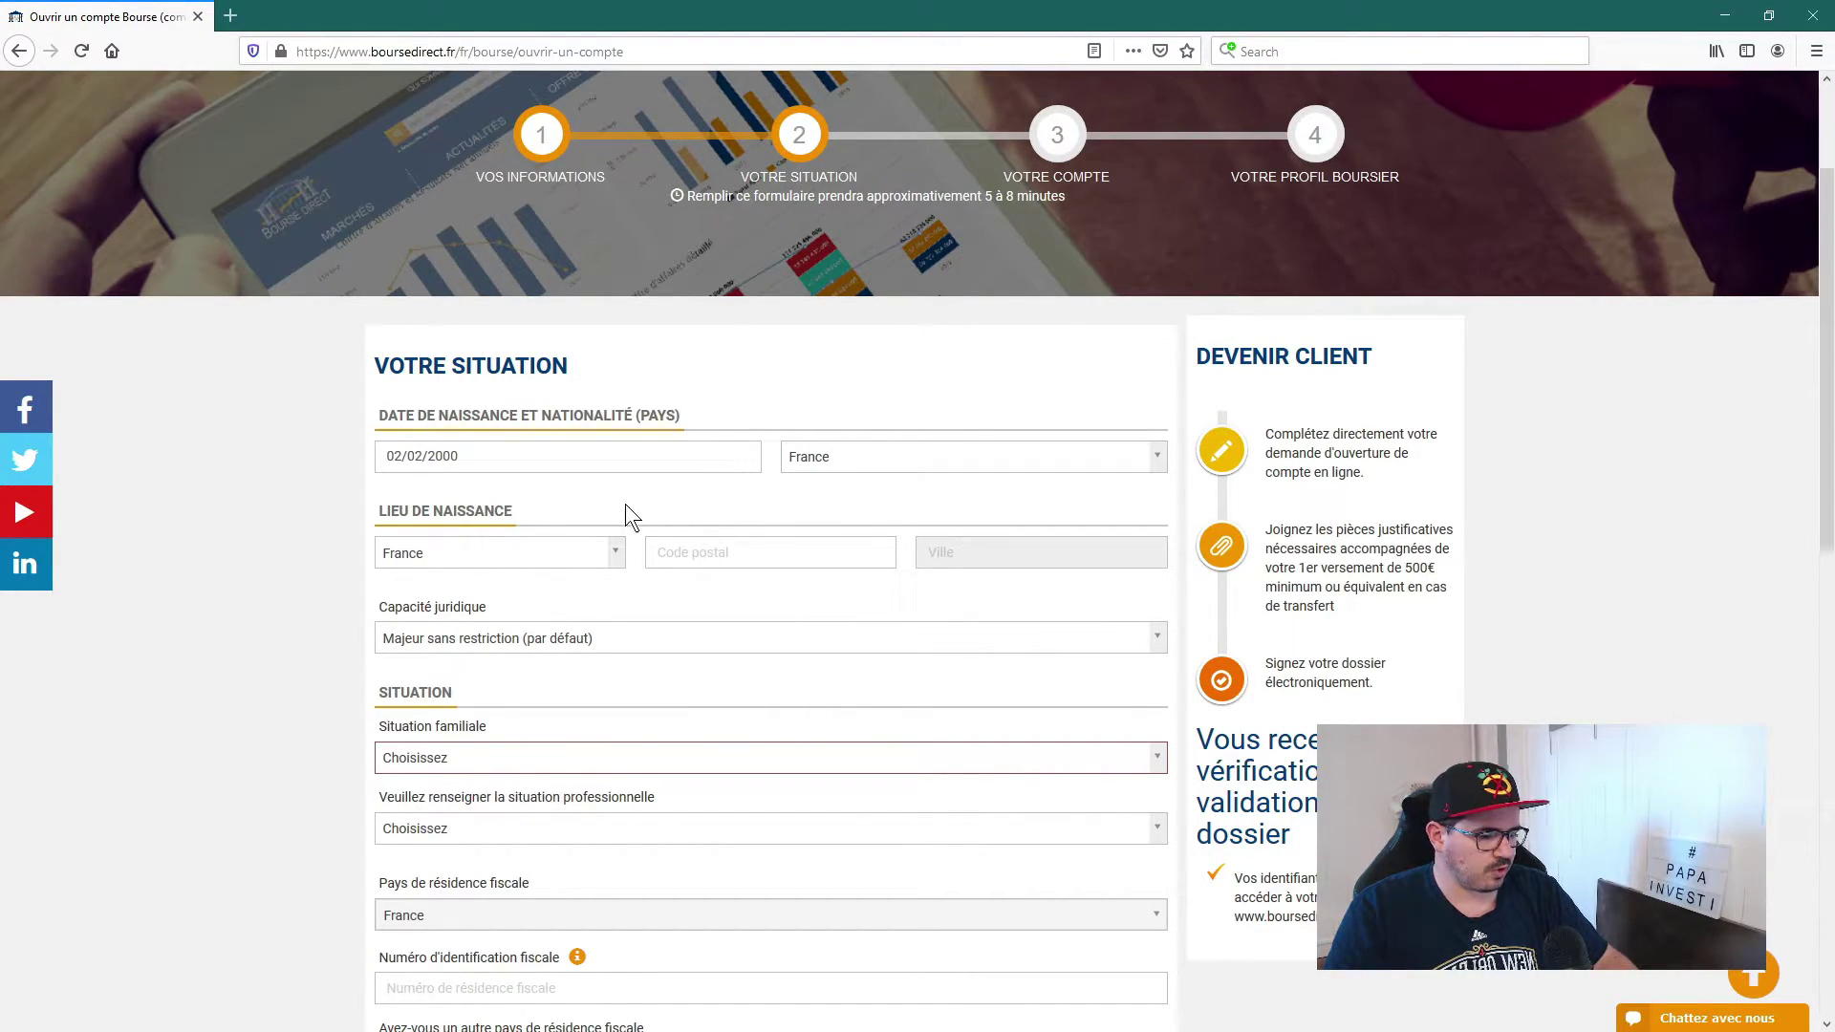
Step: Set the birthplace to 75001 PARIS from the postcode suggestions
scroll(585, 513, down, 2)
click(715, 464)
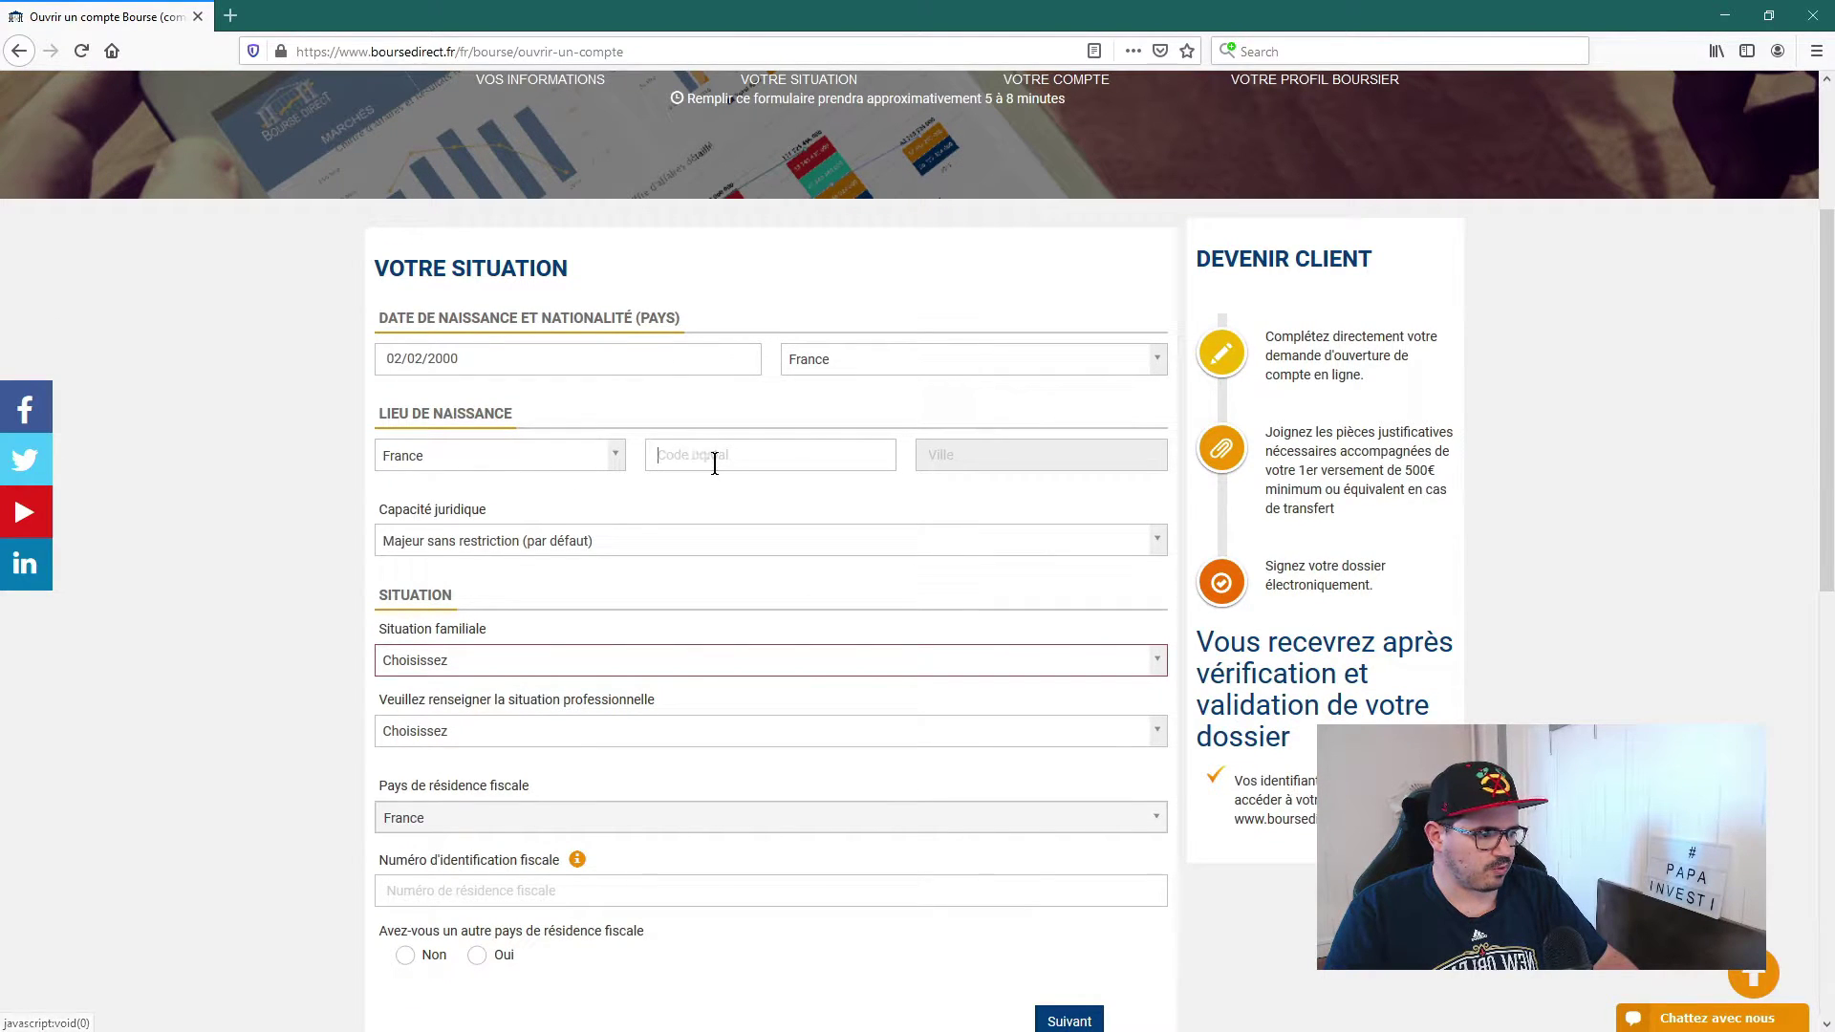
text(7500)
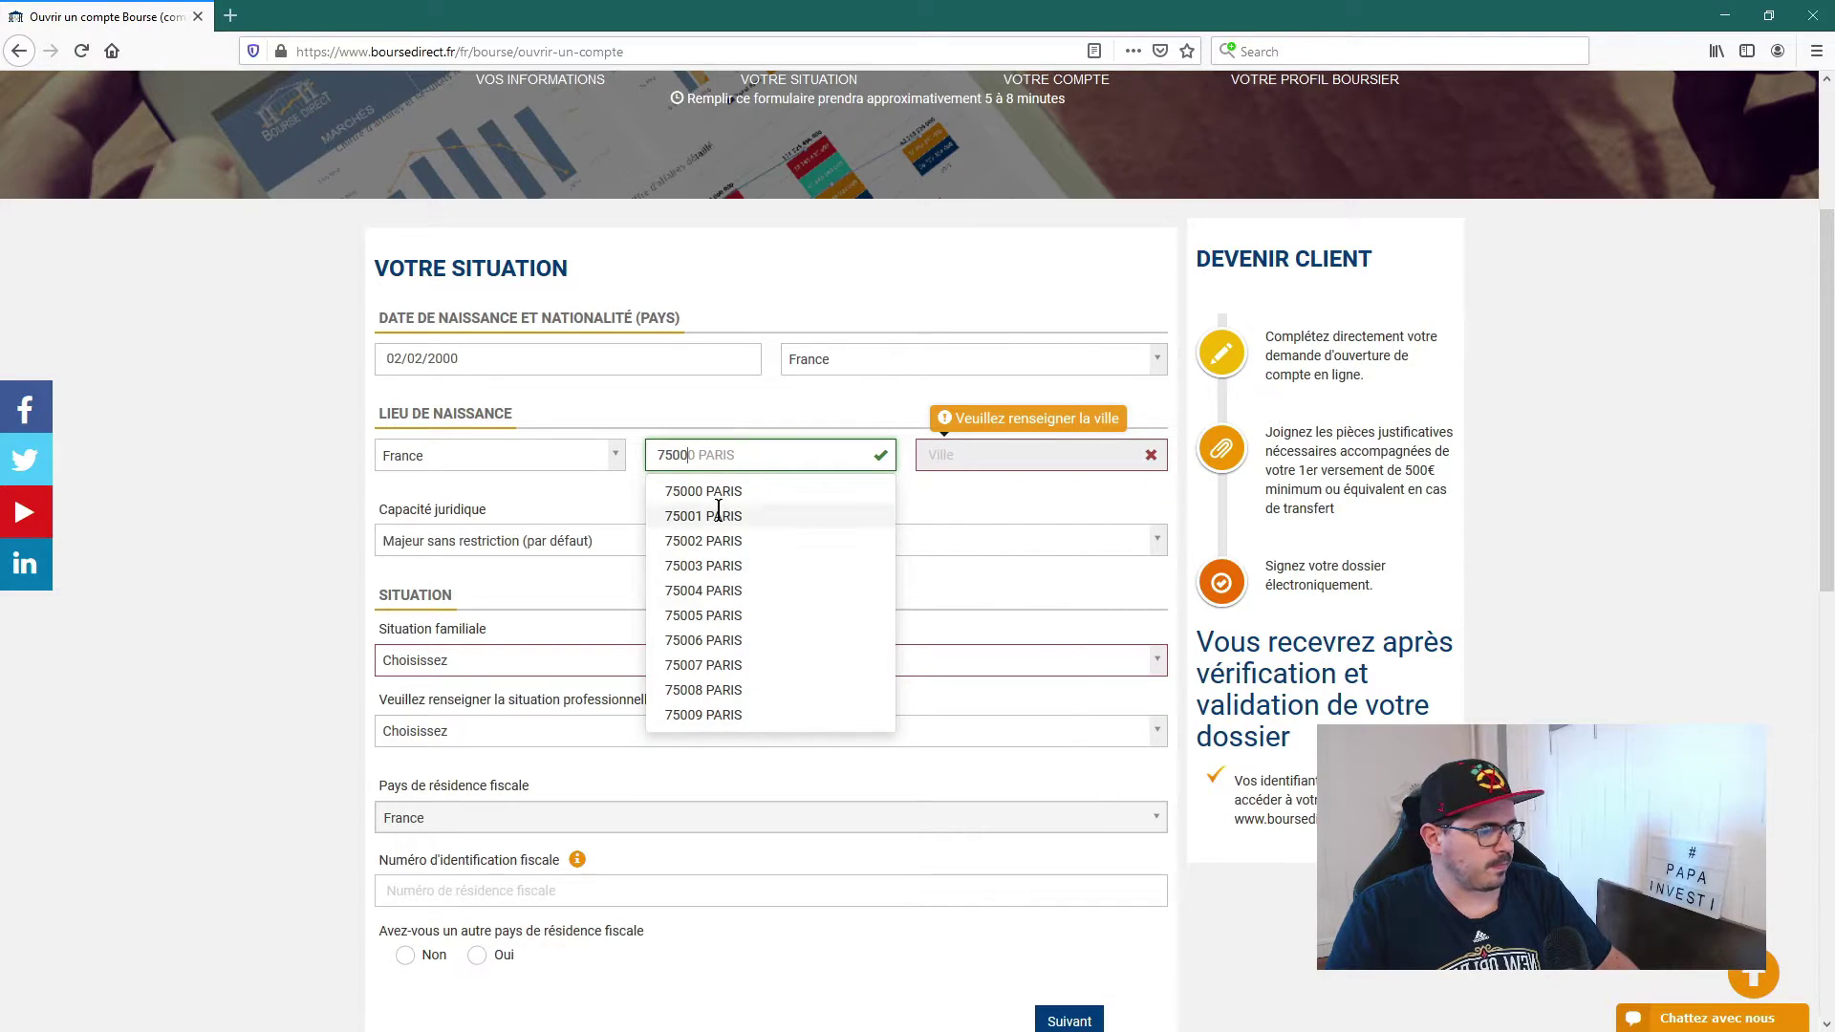
click(718, 515)
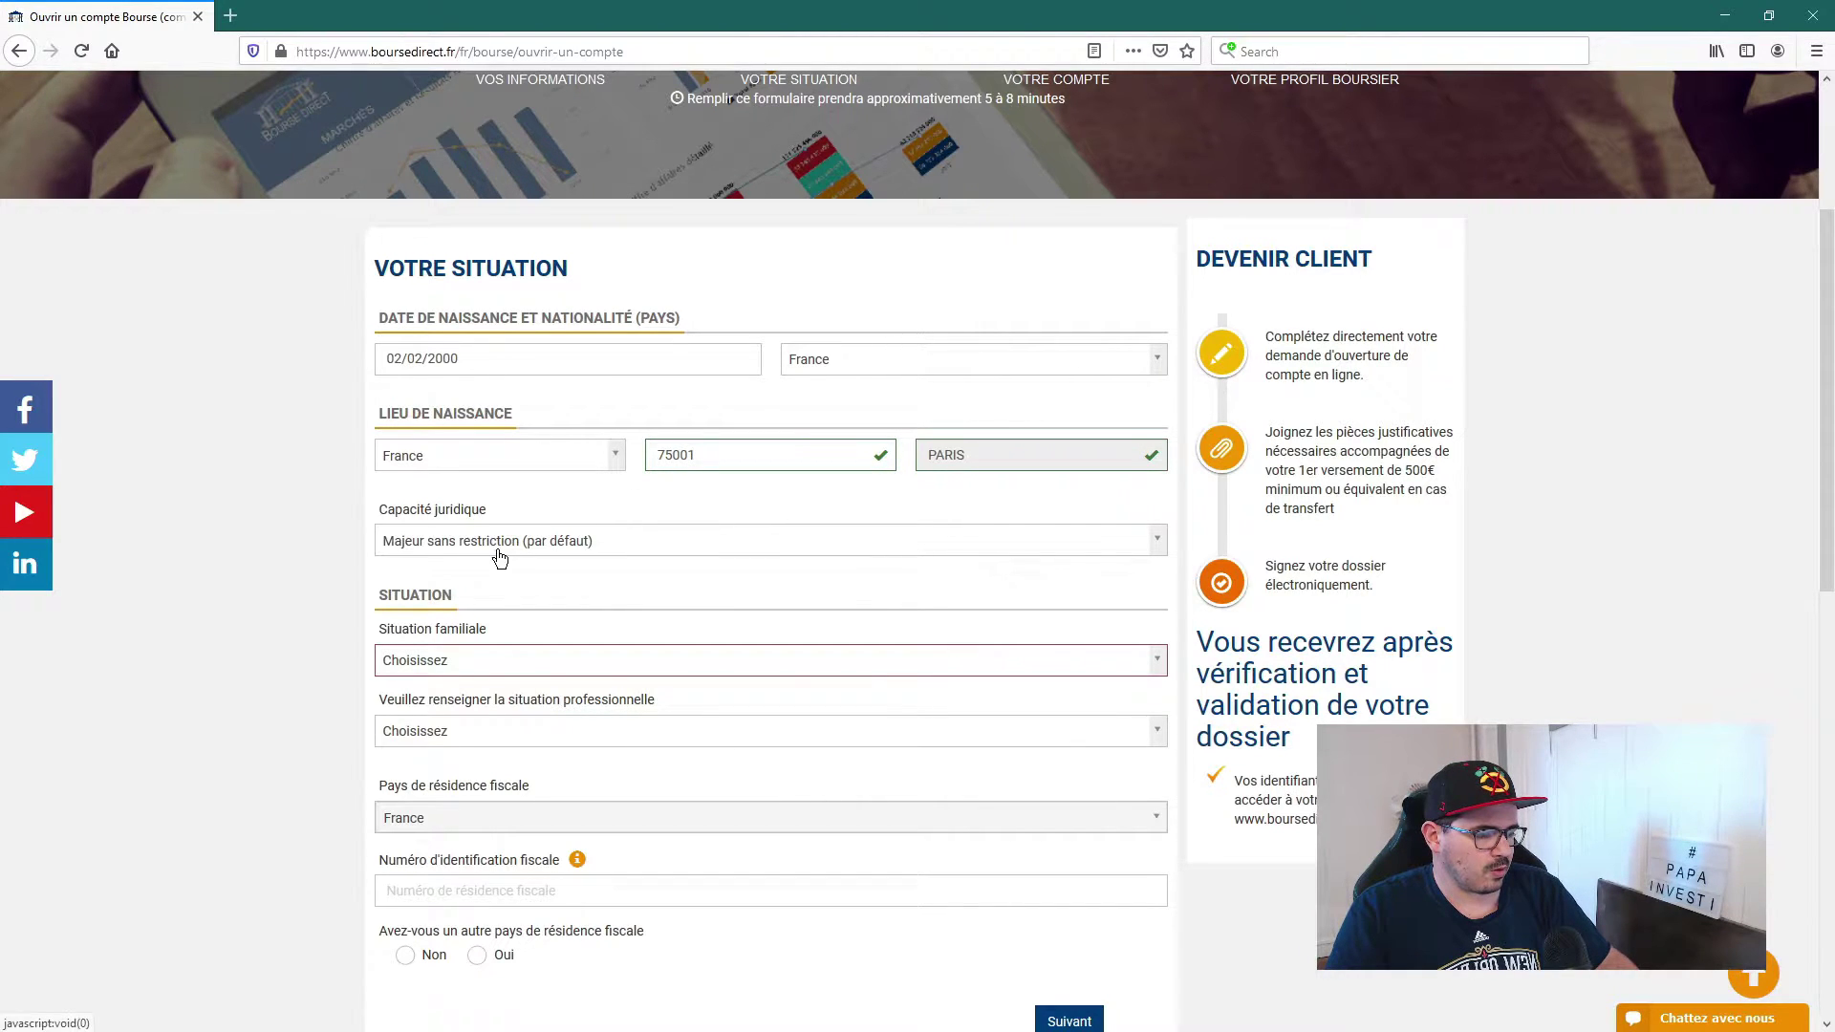
scroll(506, 521, down, 1)
click(485, 449)
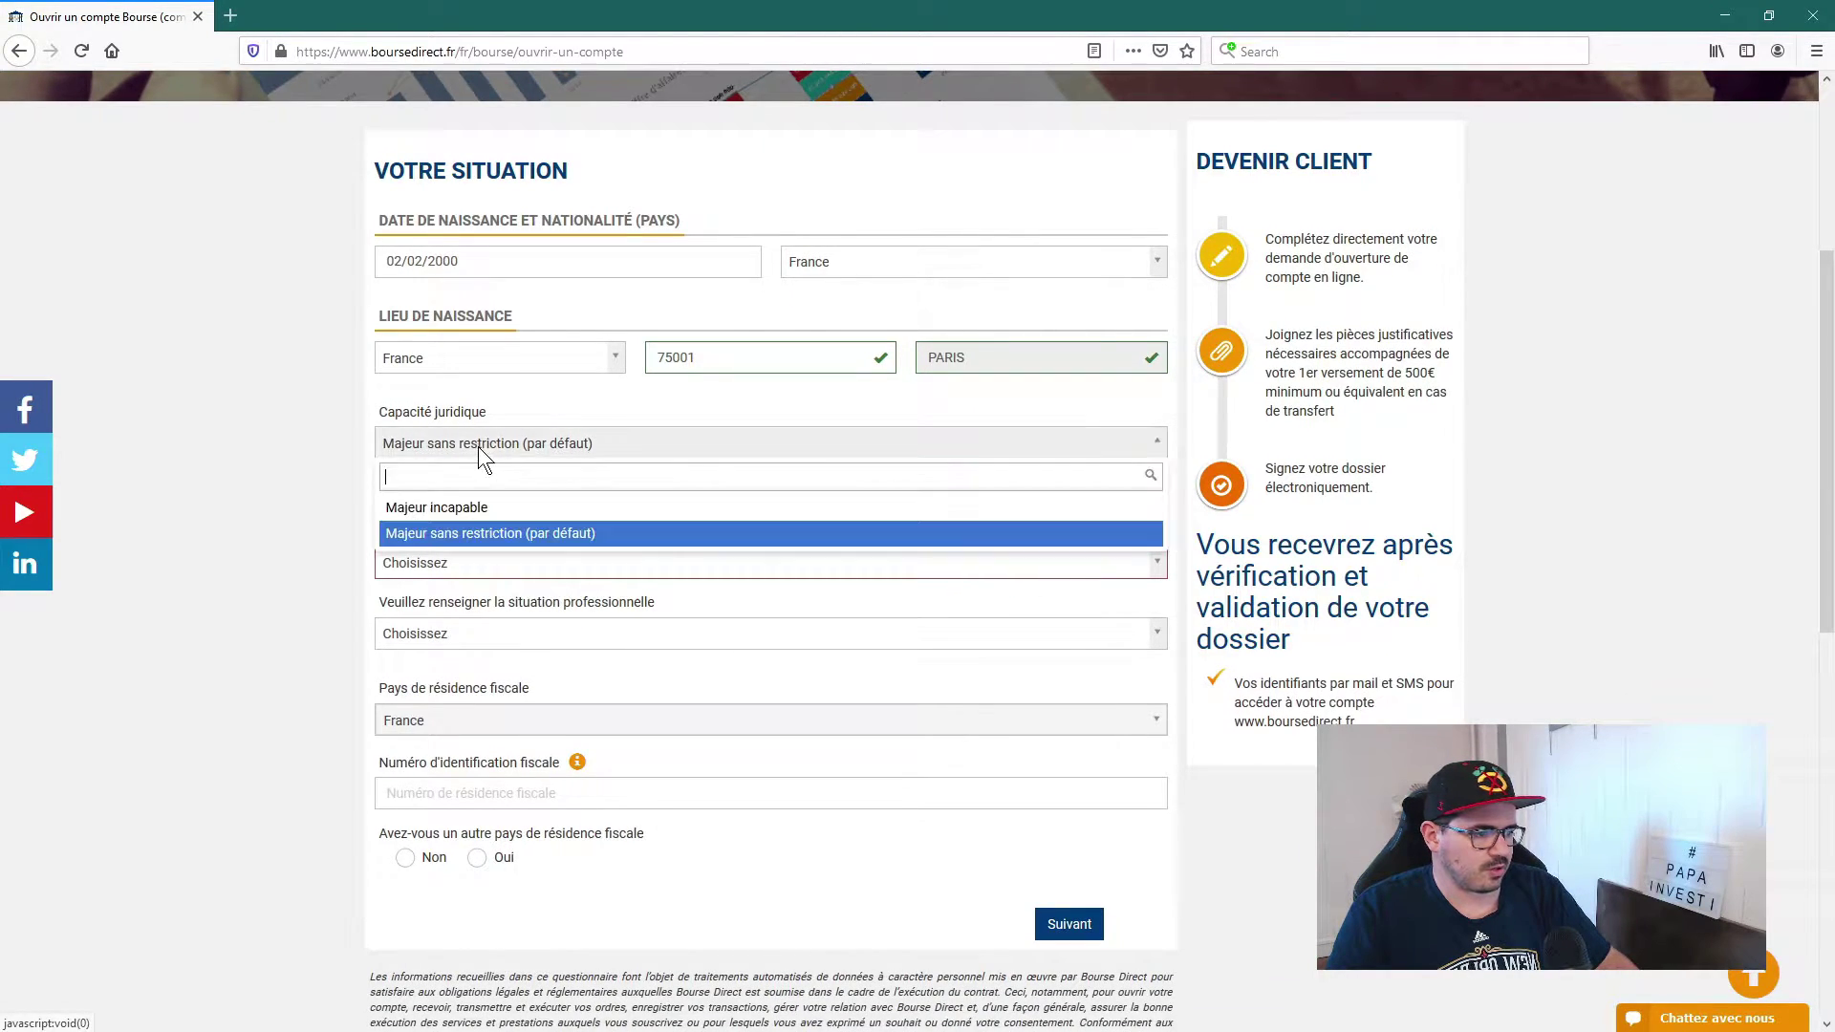
Step: Keep legal capacity Majeur sans restriction and set family status to Célibataire
click(483, 533)
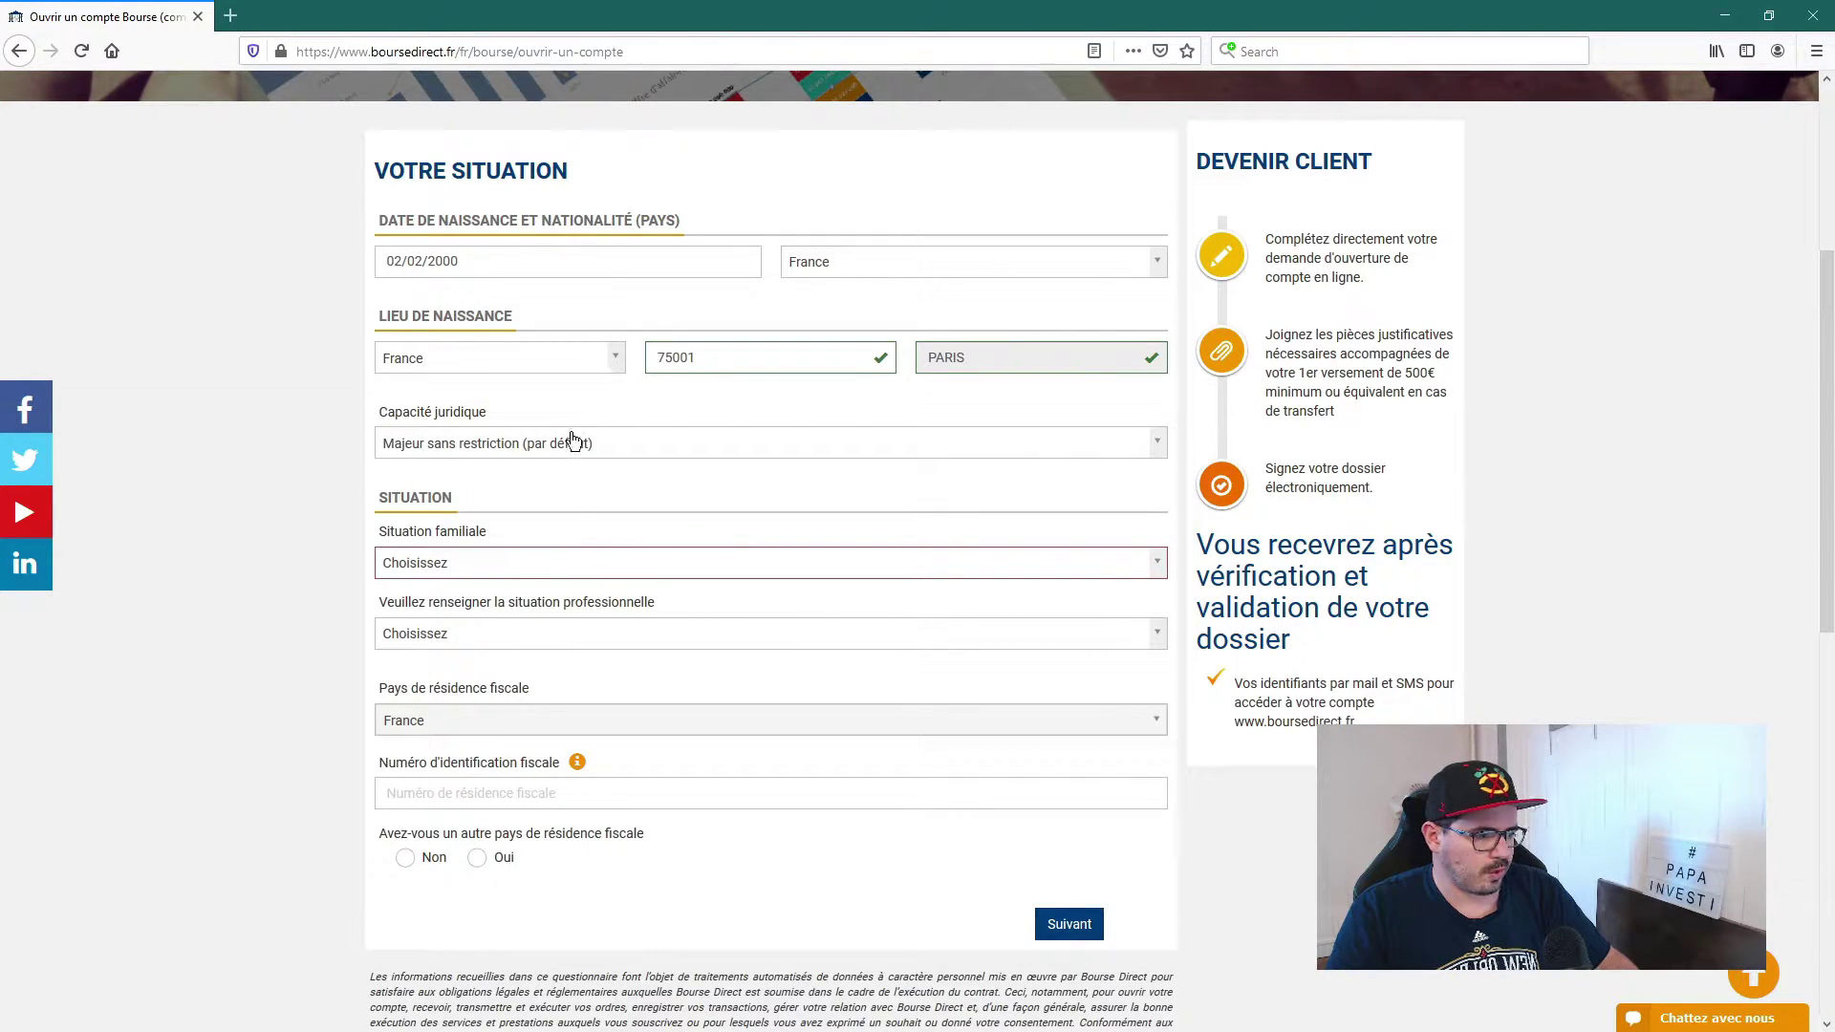
scroll(516, 516, down, 1)
click(447, 467)
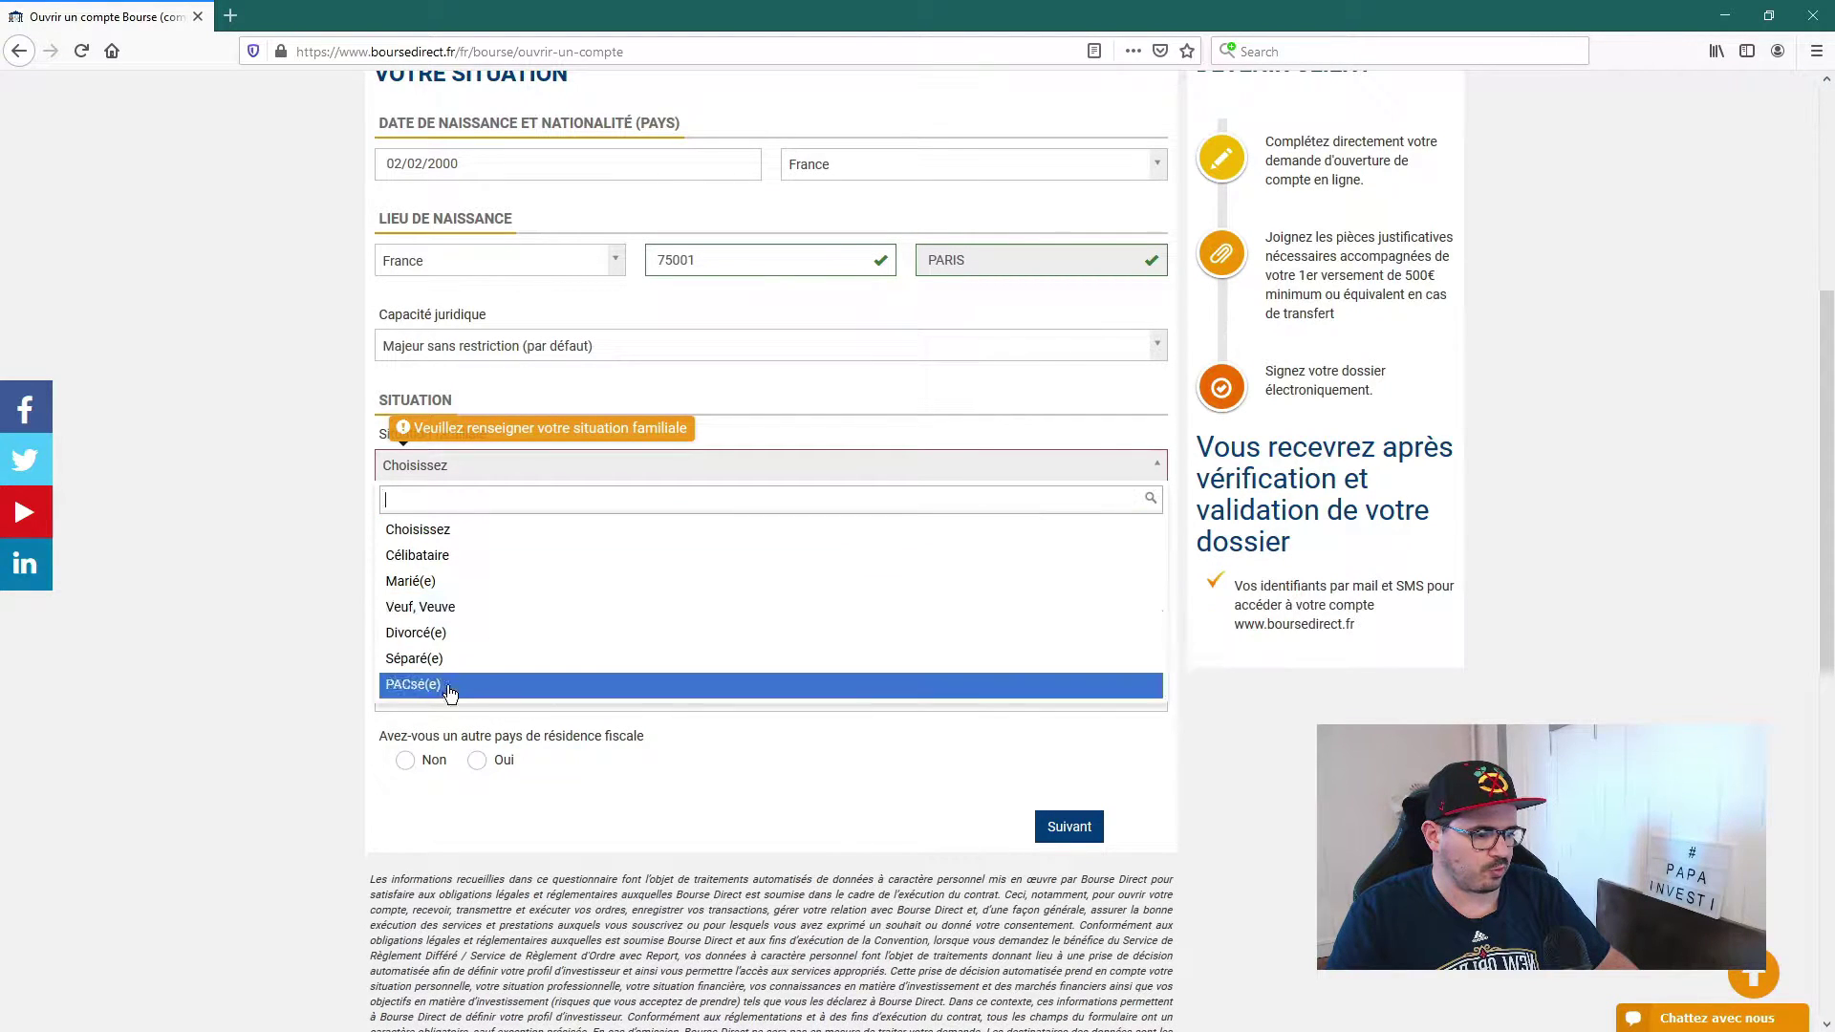
click(437, 583)
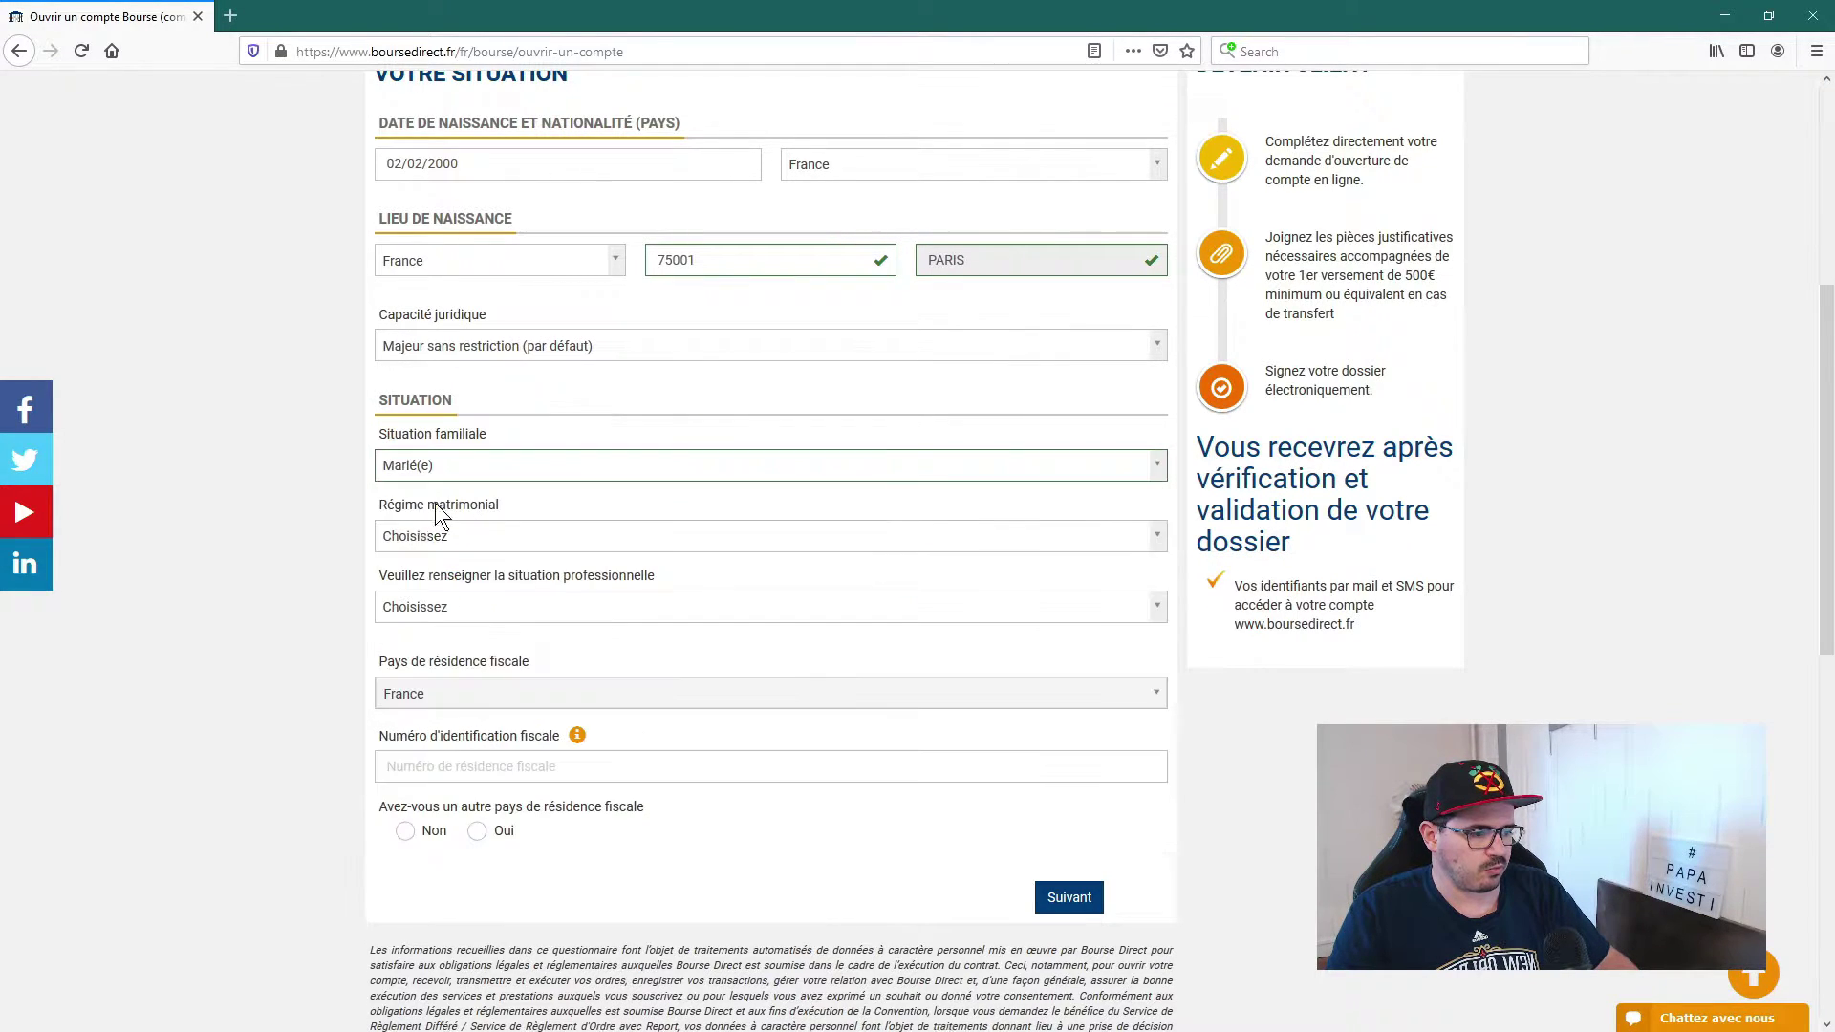
click(440, 543)
click(438, 537)
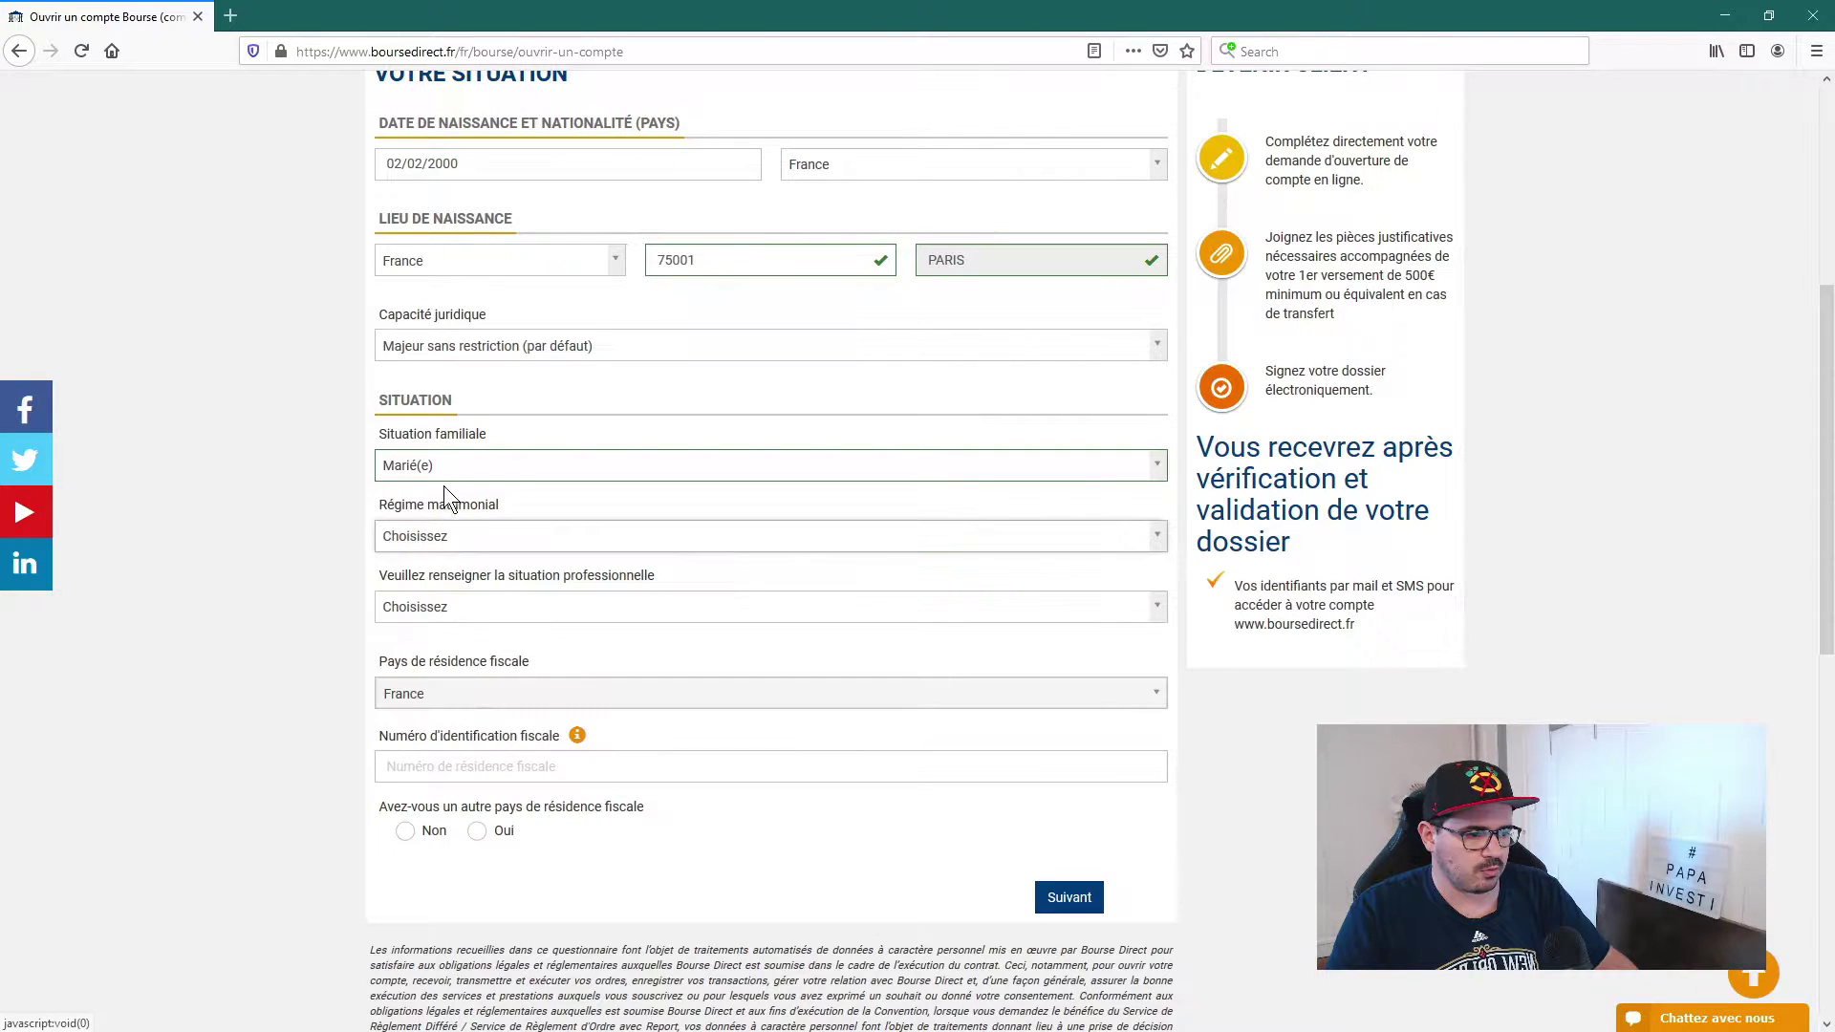
click(442, 469)
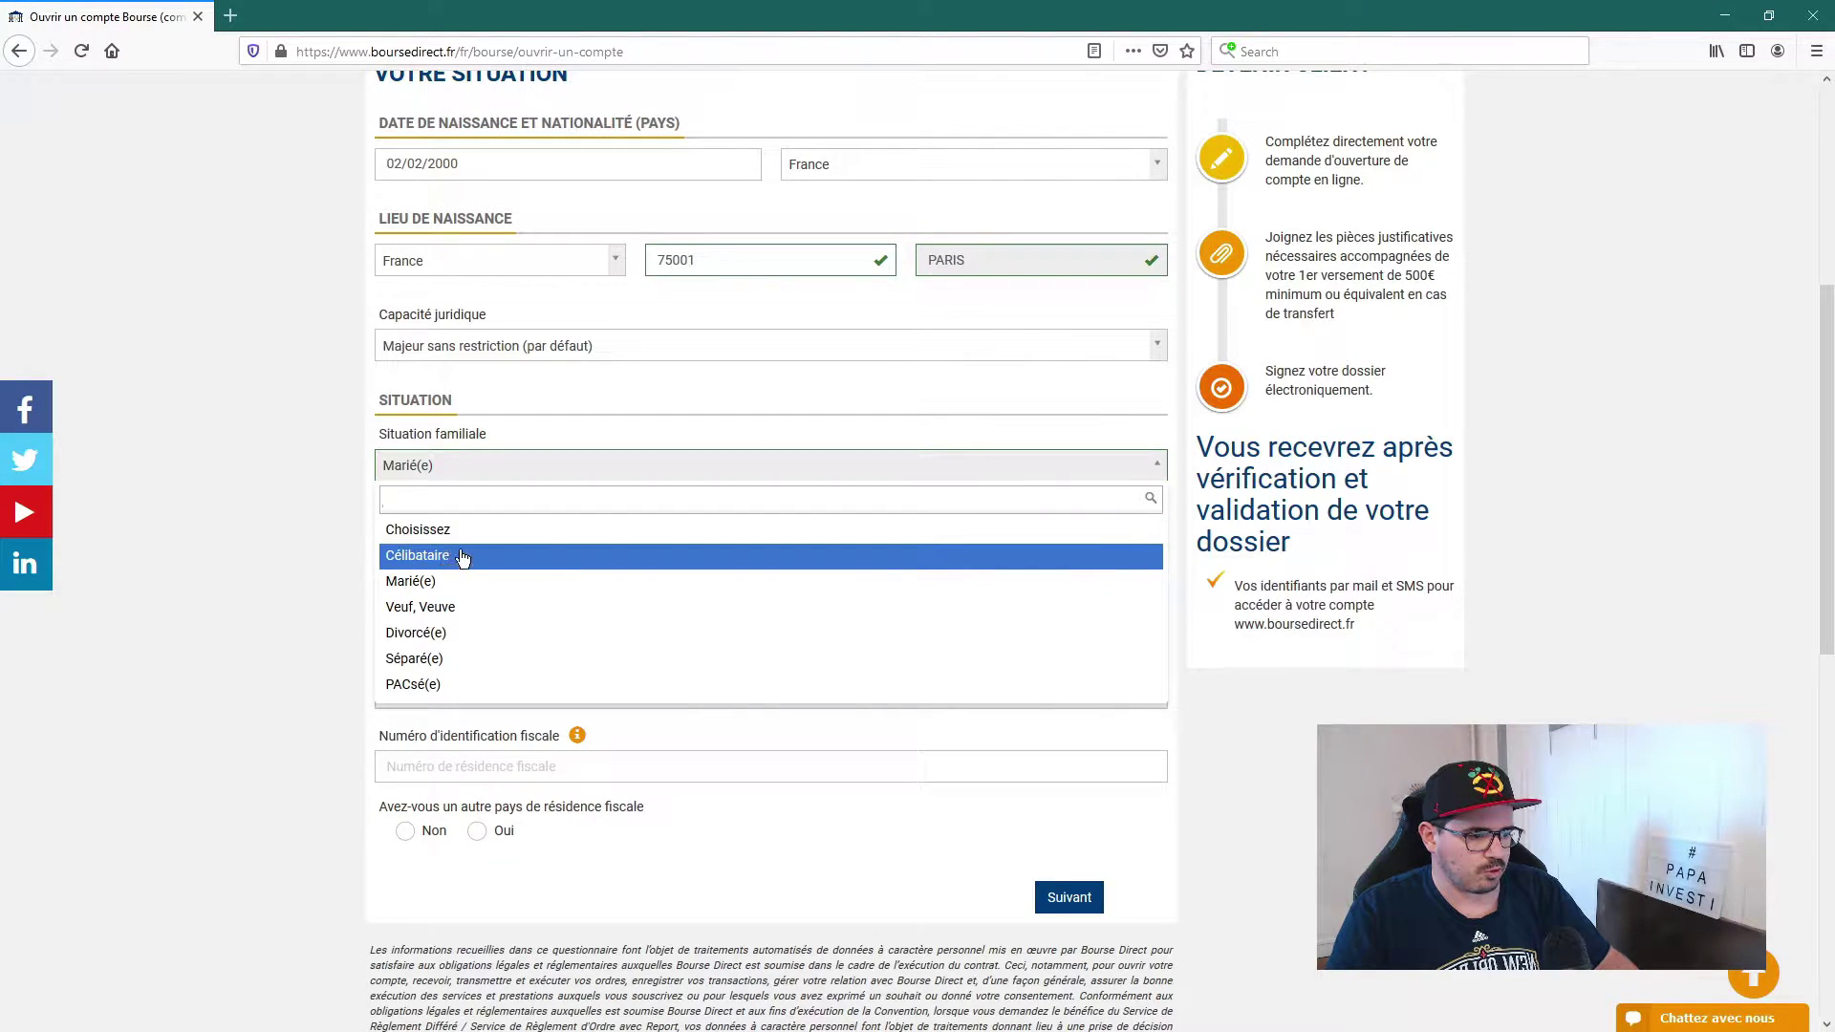
click(454, 558)
Step: Set professional situation to Actif and profession to Employé entreprise privée
click(490, 541)
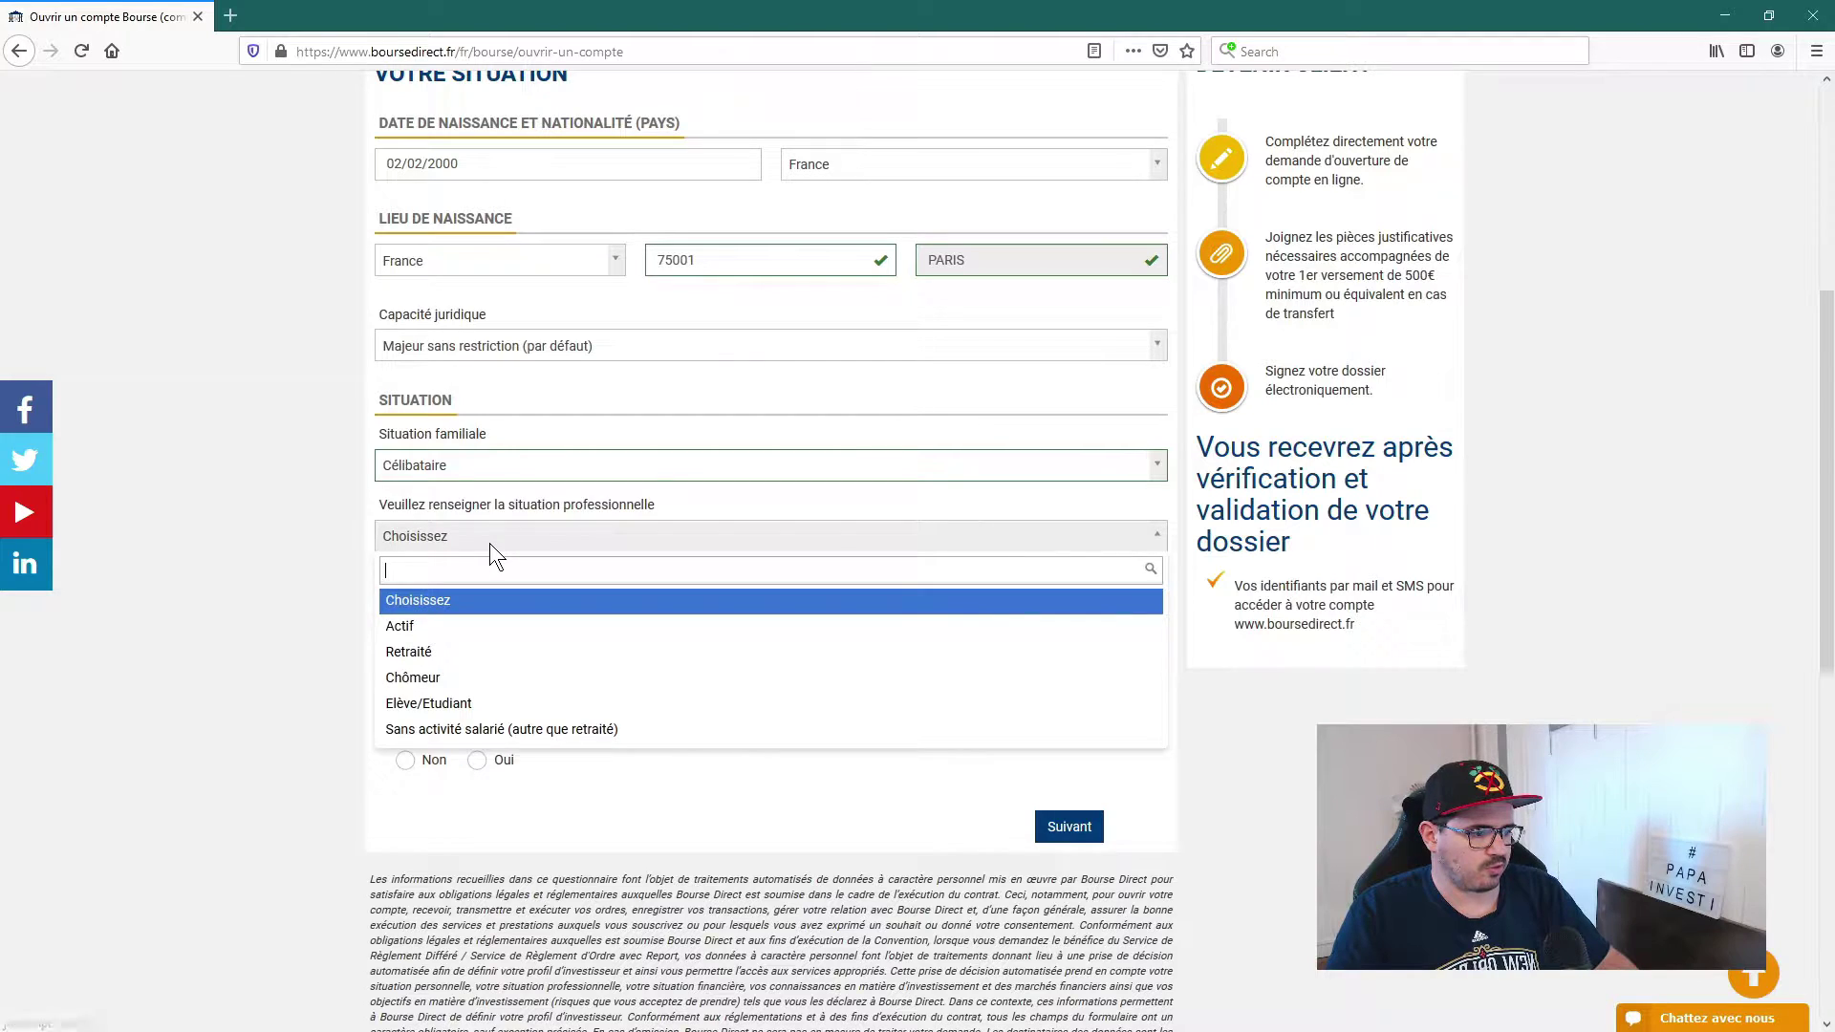
click(417, 629)
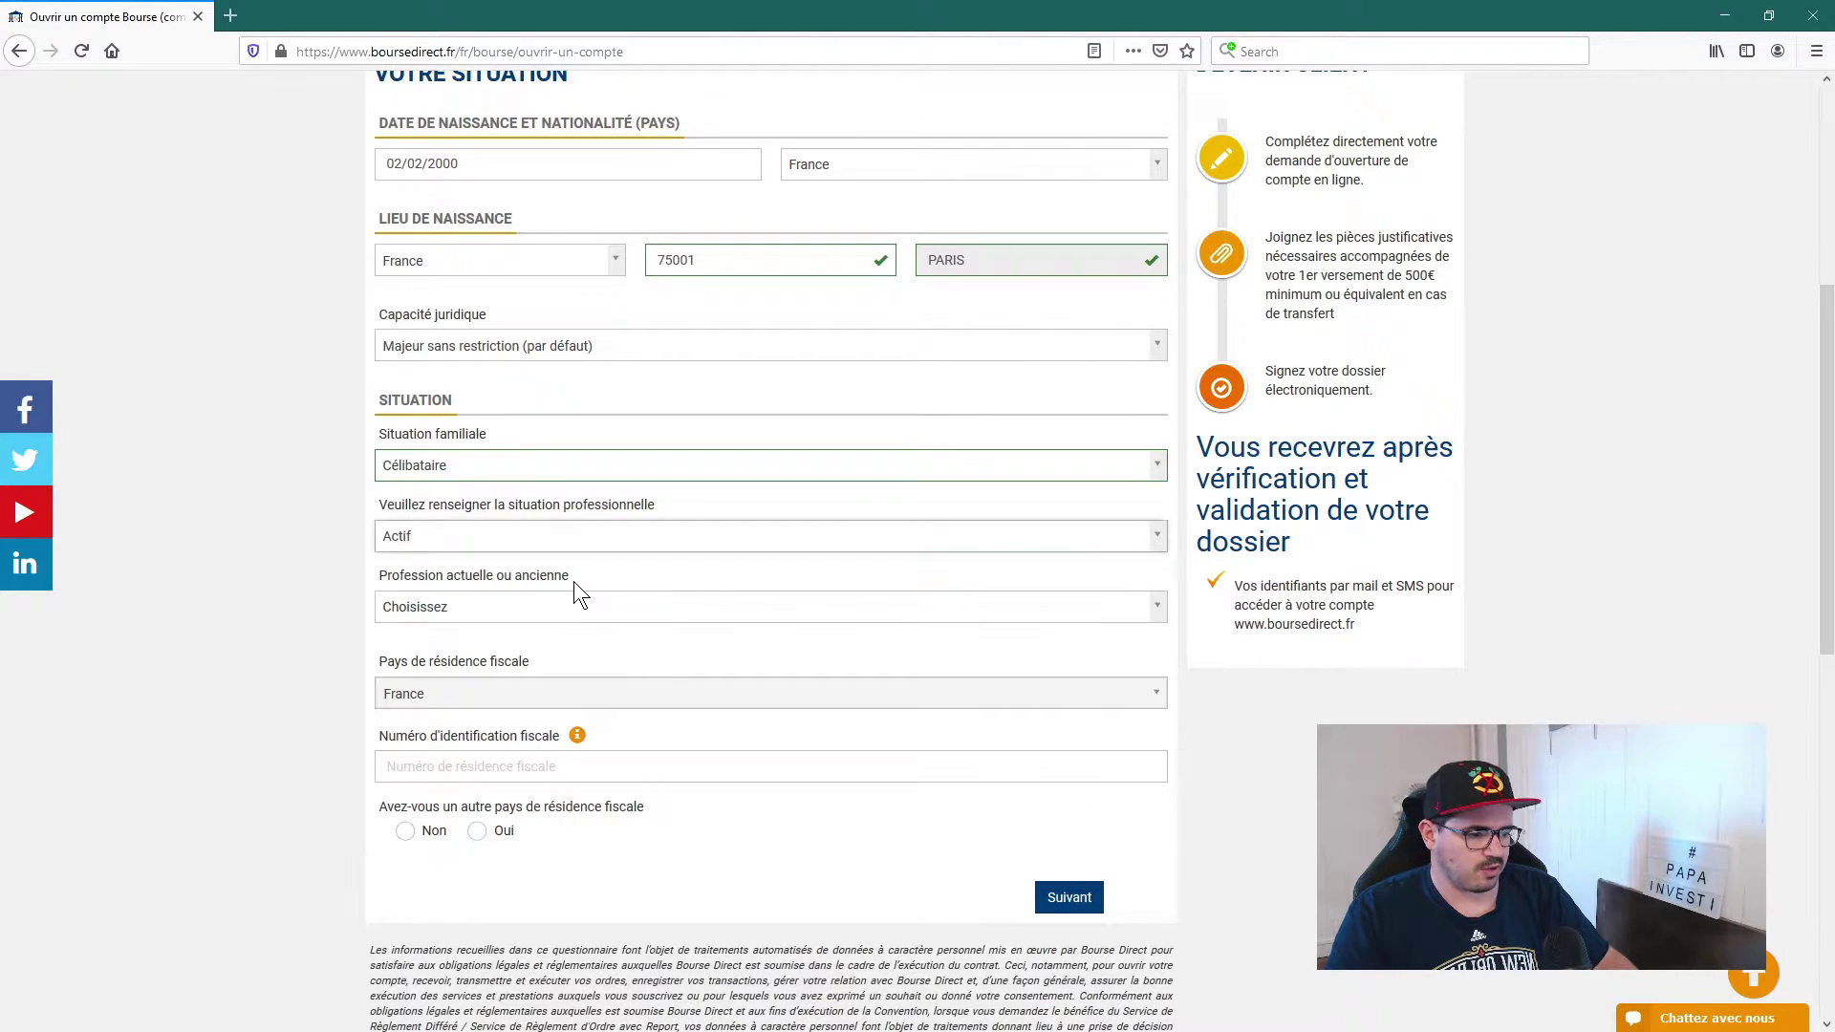
click(475, 608)
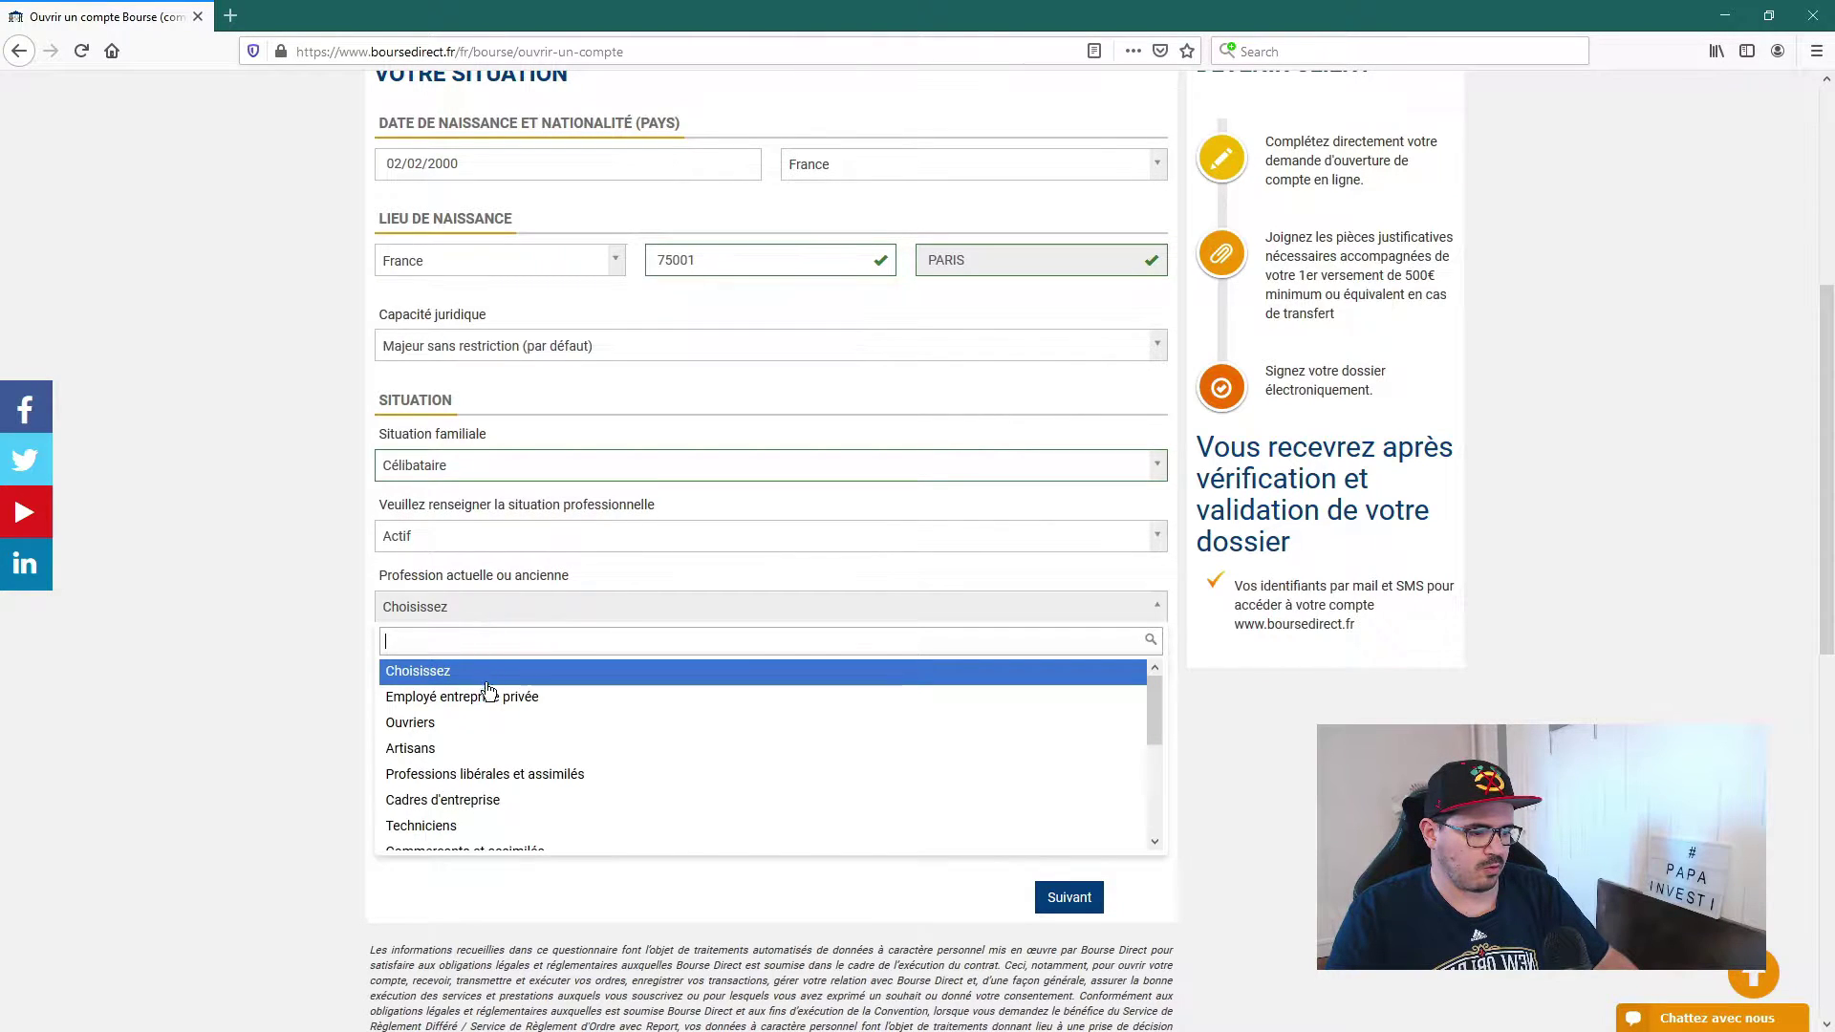
scroll(493, 707, down, 5)
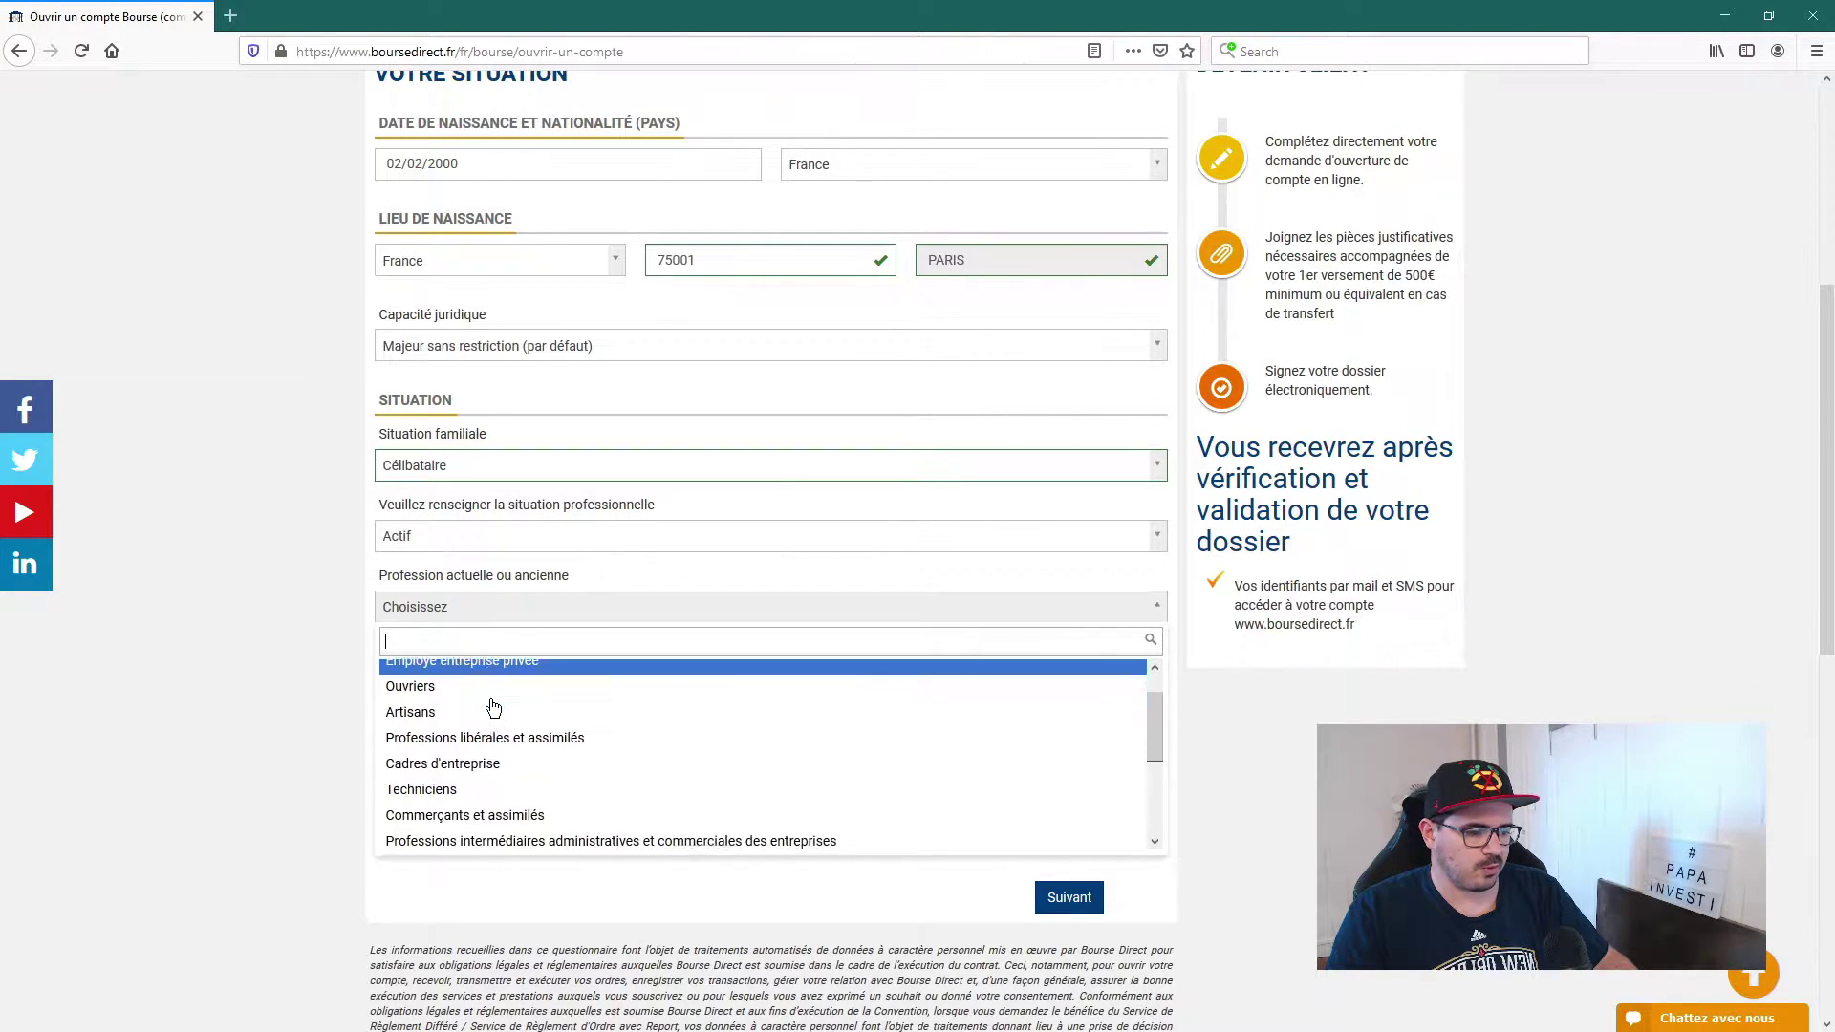
scroll(493, 707, up, 5)
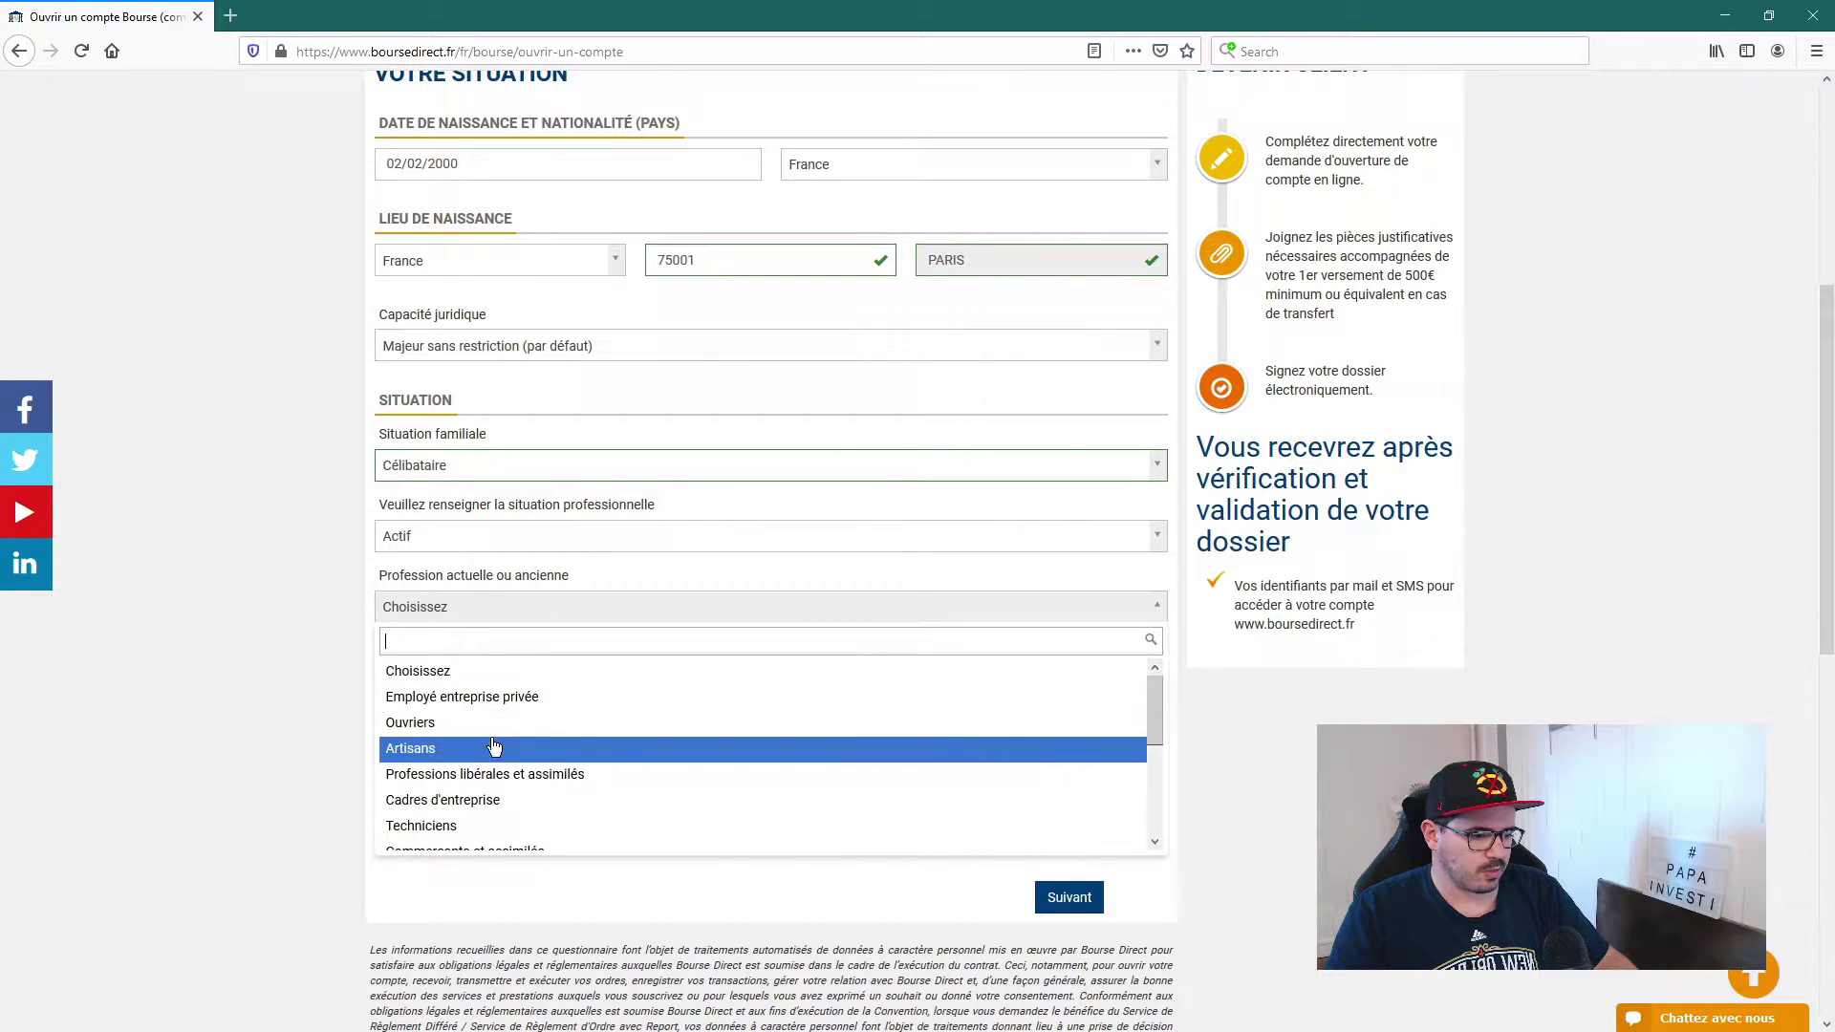
click(486, 700)
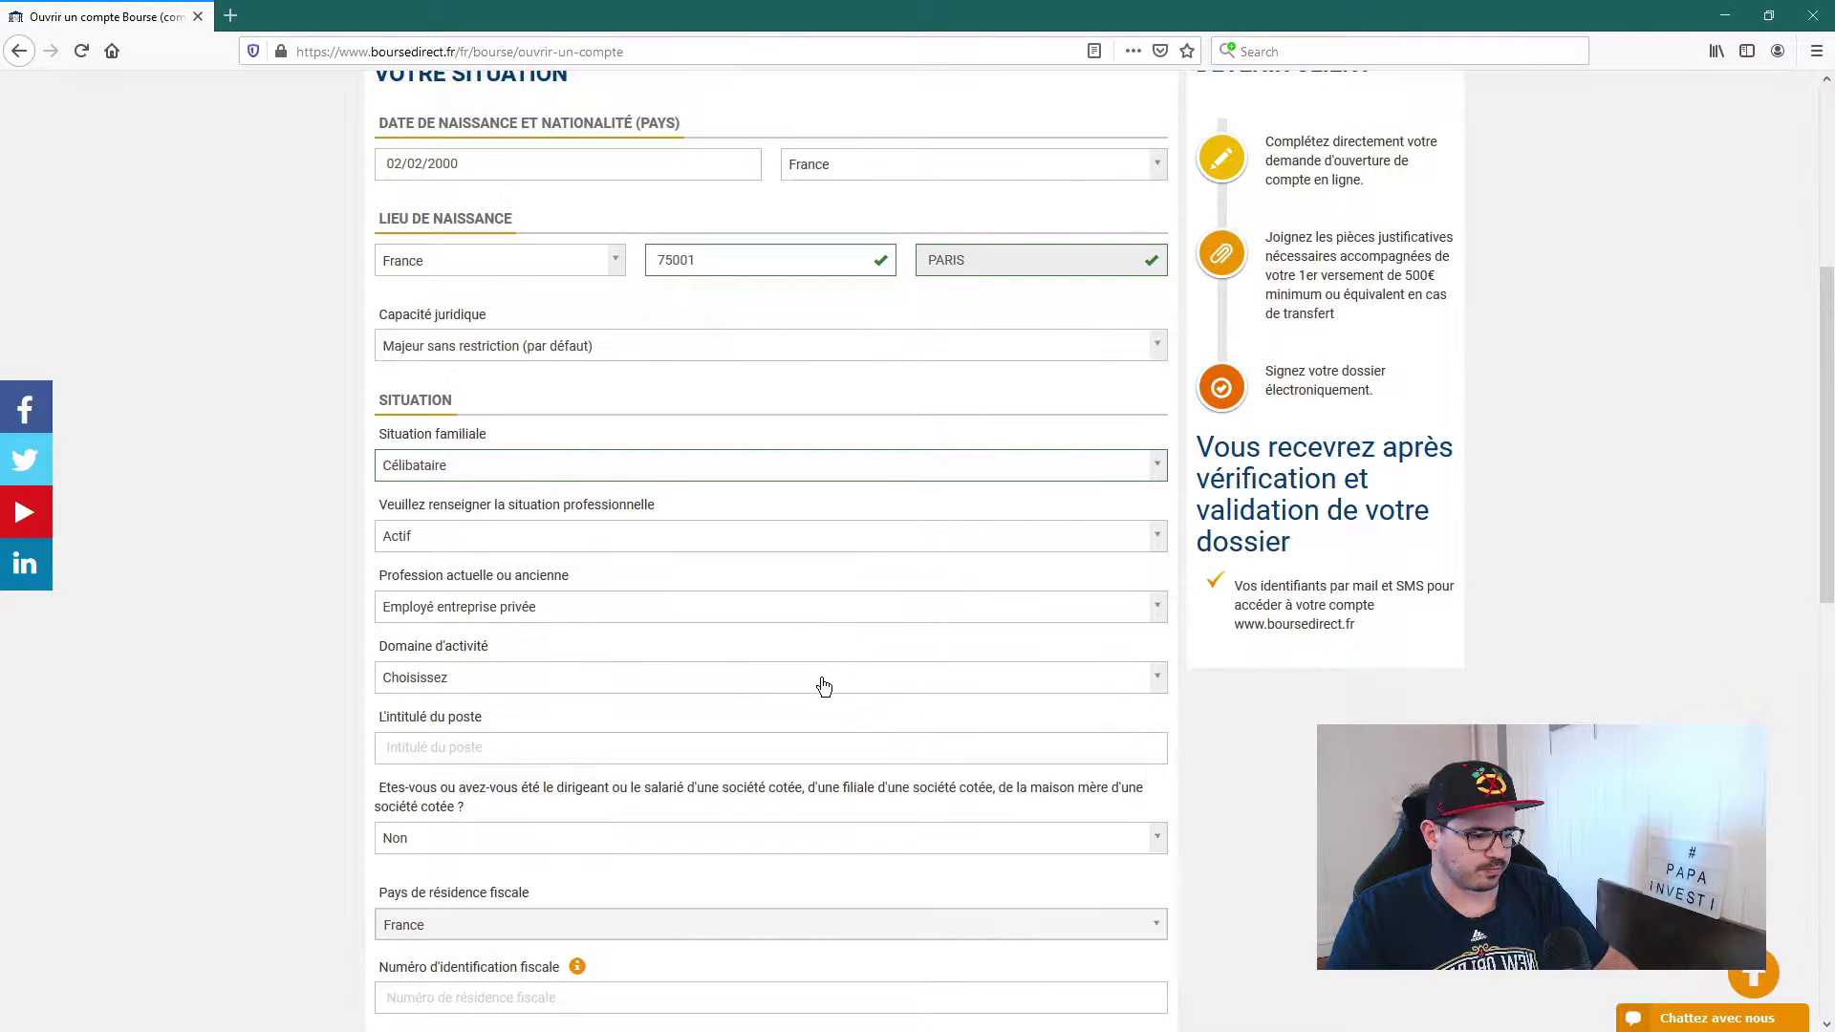
Step: Choose Assurance, Banque/finance, Intermédiation financière as the field of activity
click(467, 678)
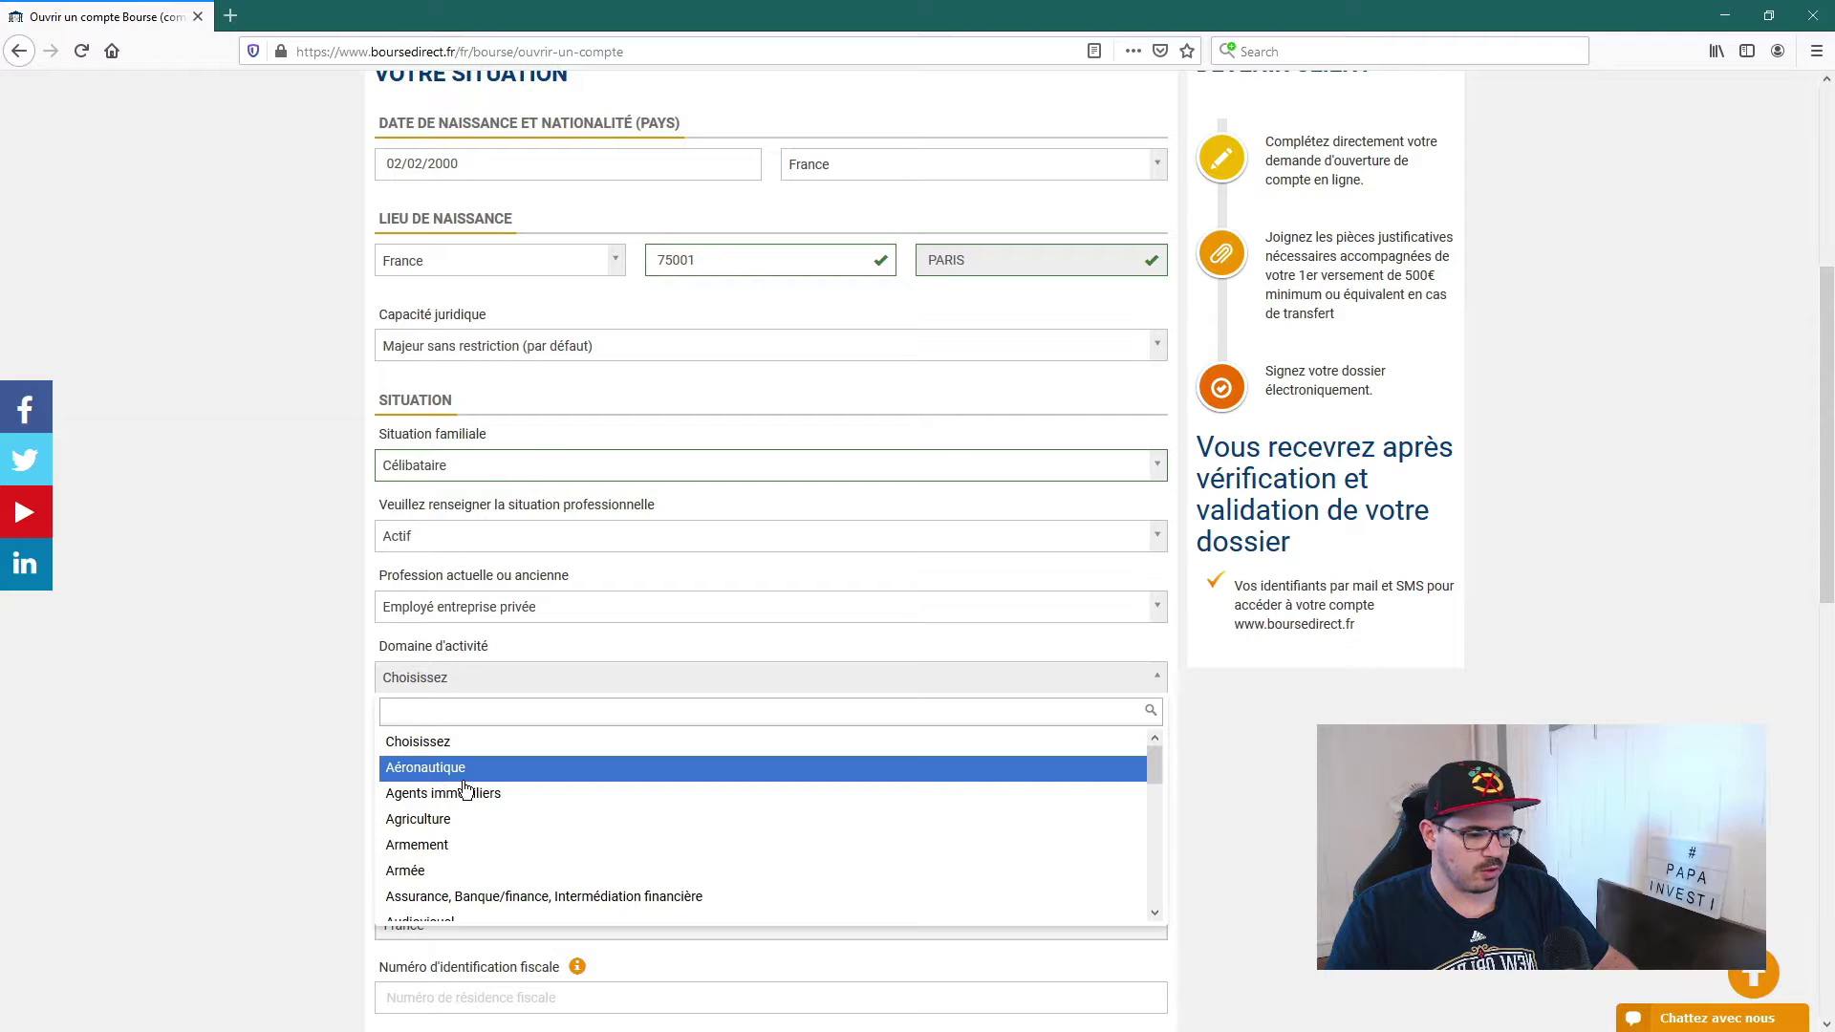
scroll(466, 789, down, 2)
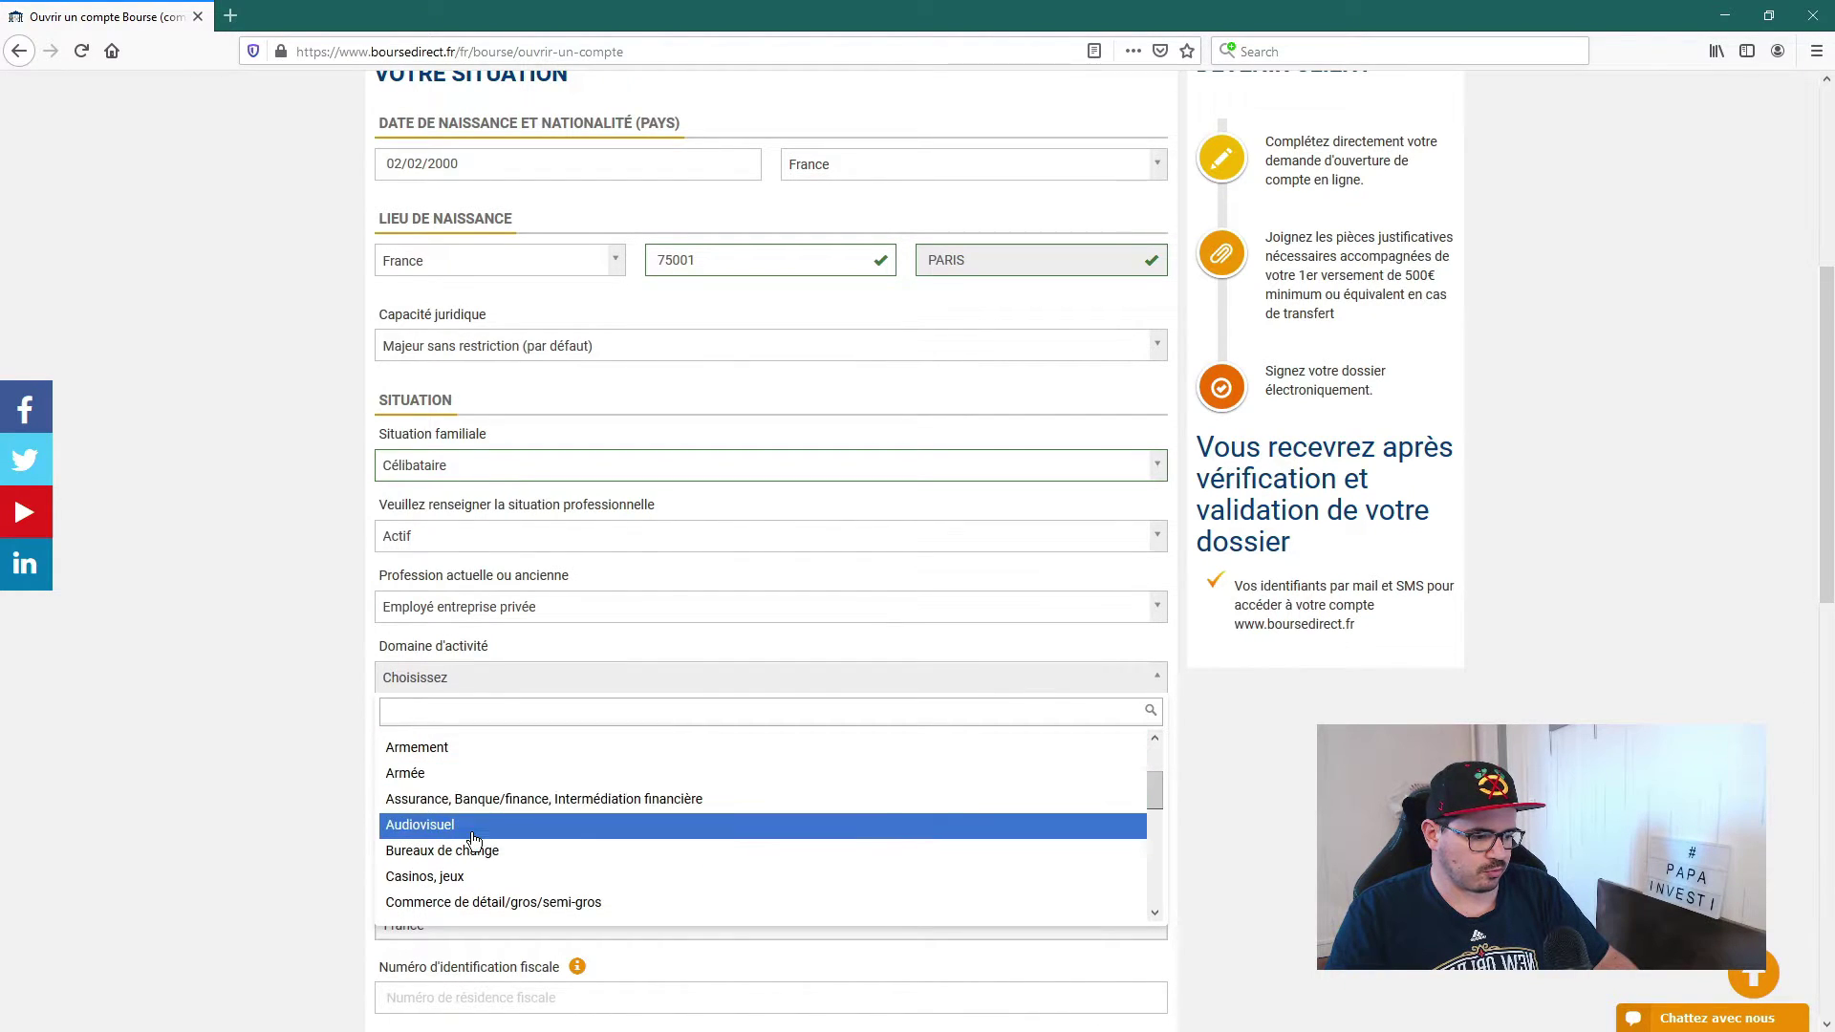
scroll(465, 816, down, 2)
scroll(466, 815, down, 2)
scroll(497, 851, up, 3)
scroll(504, 860, up, 3)
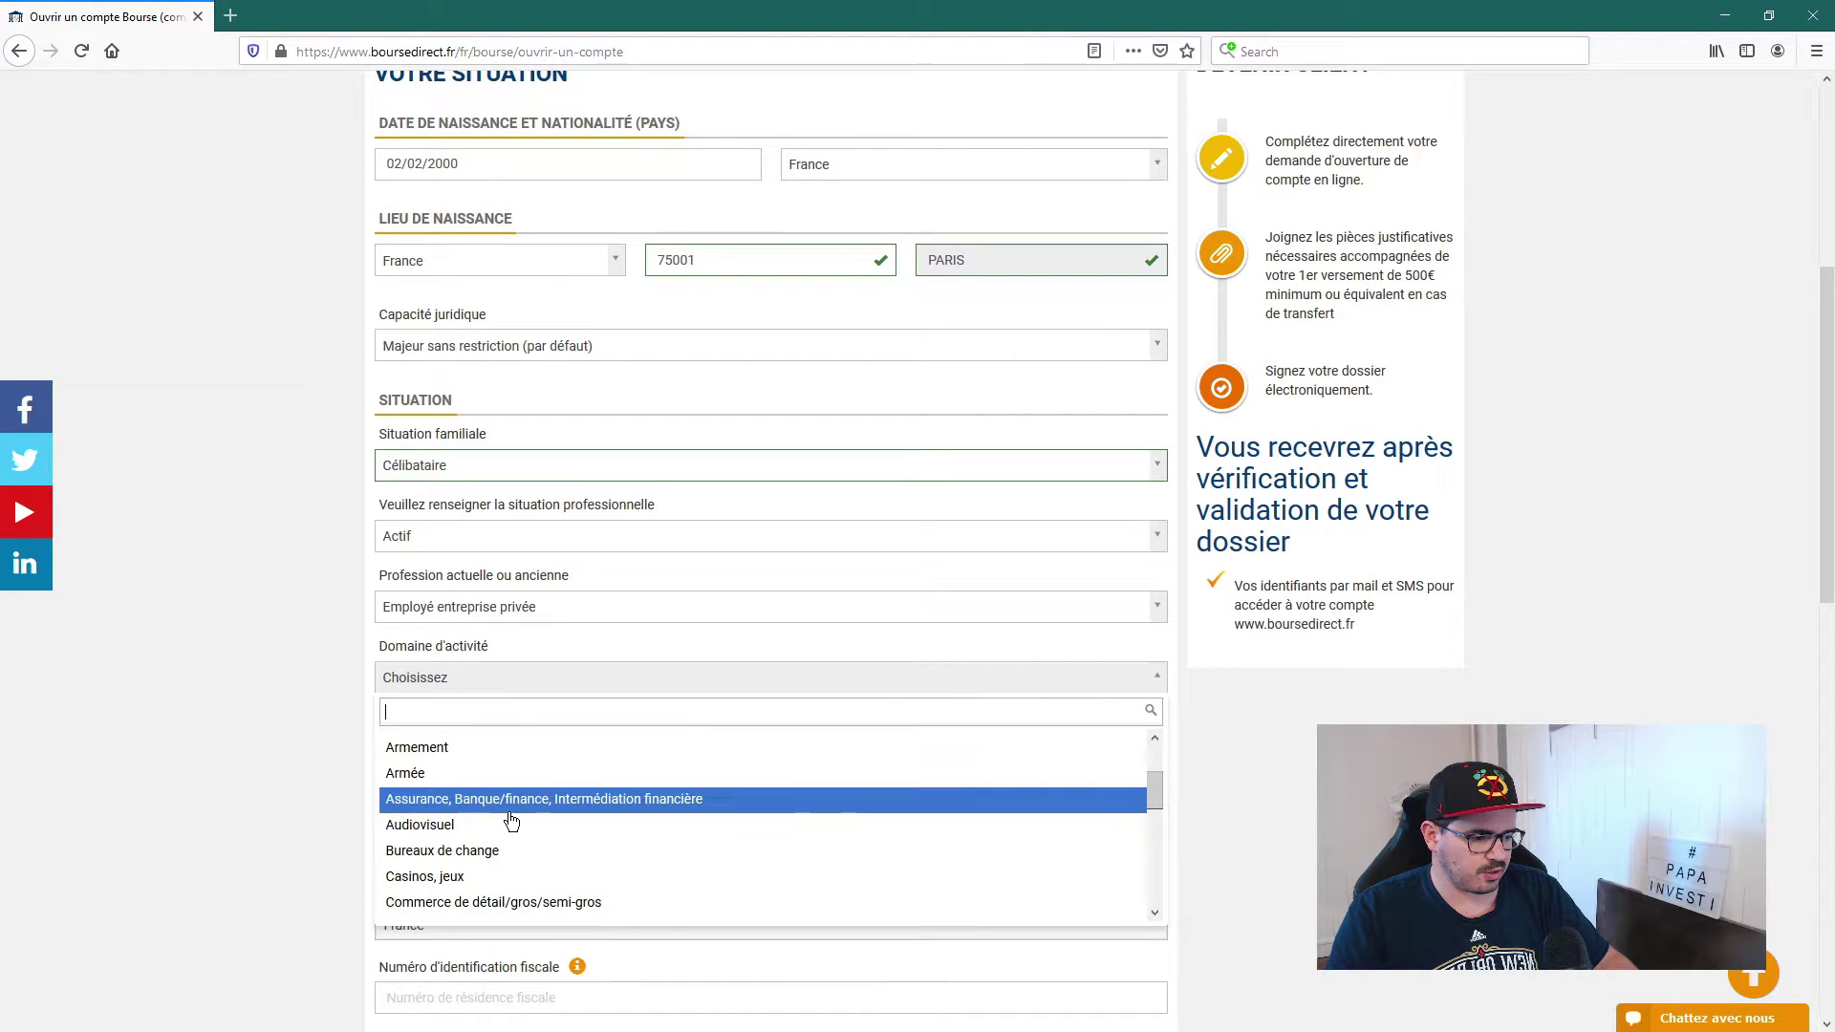
click(511, 806)
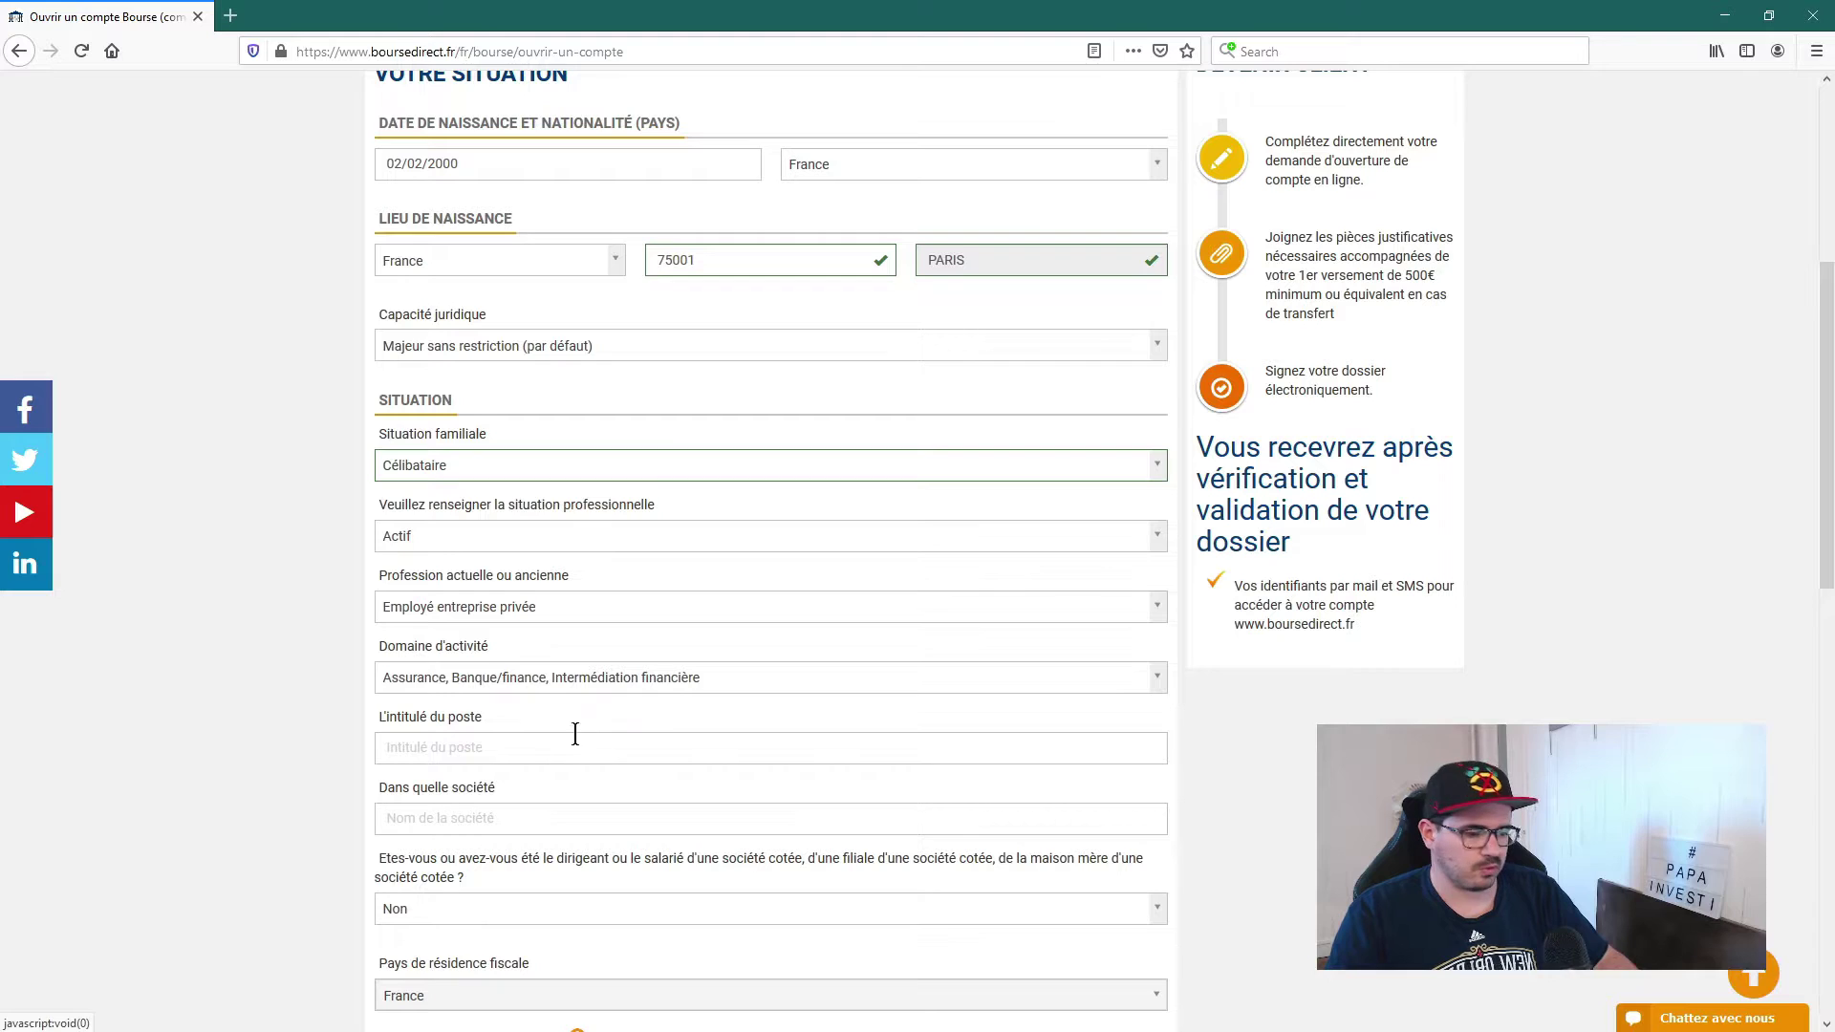
Step: Enter job title 'youtubeur' and employer company 'Papainvesti'
click(458, 748)
text(y)
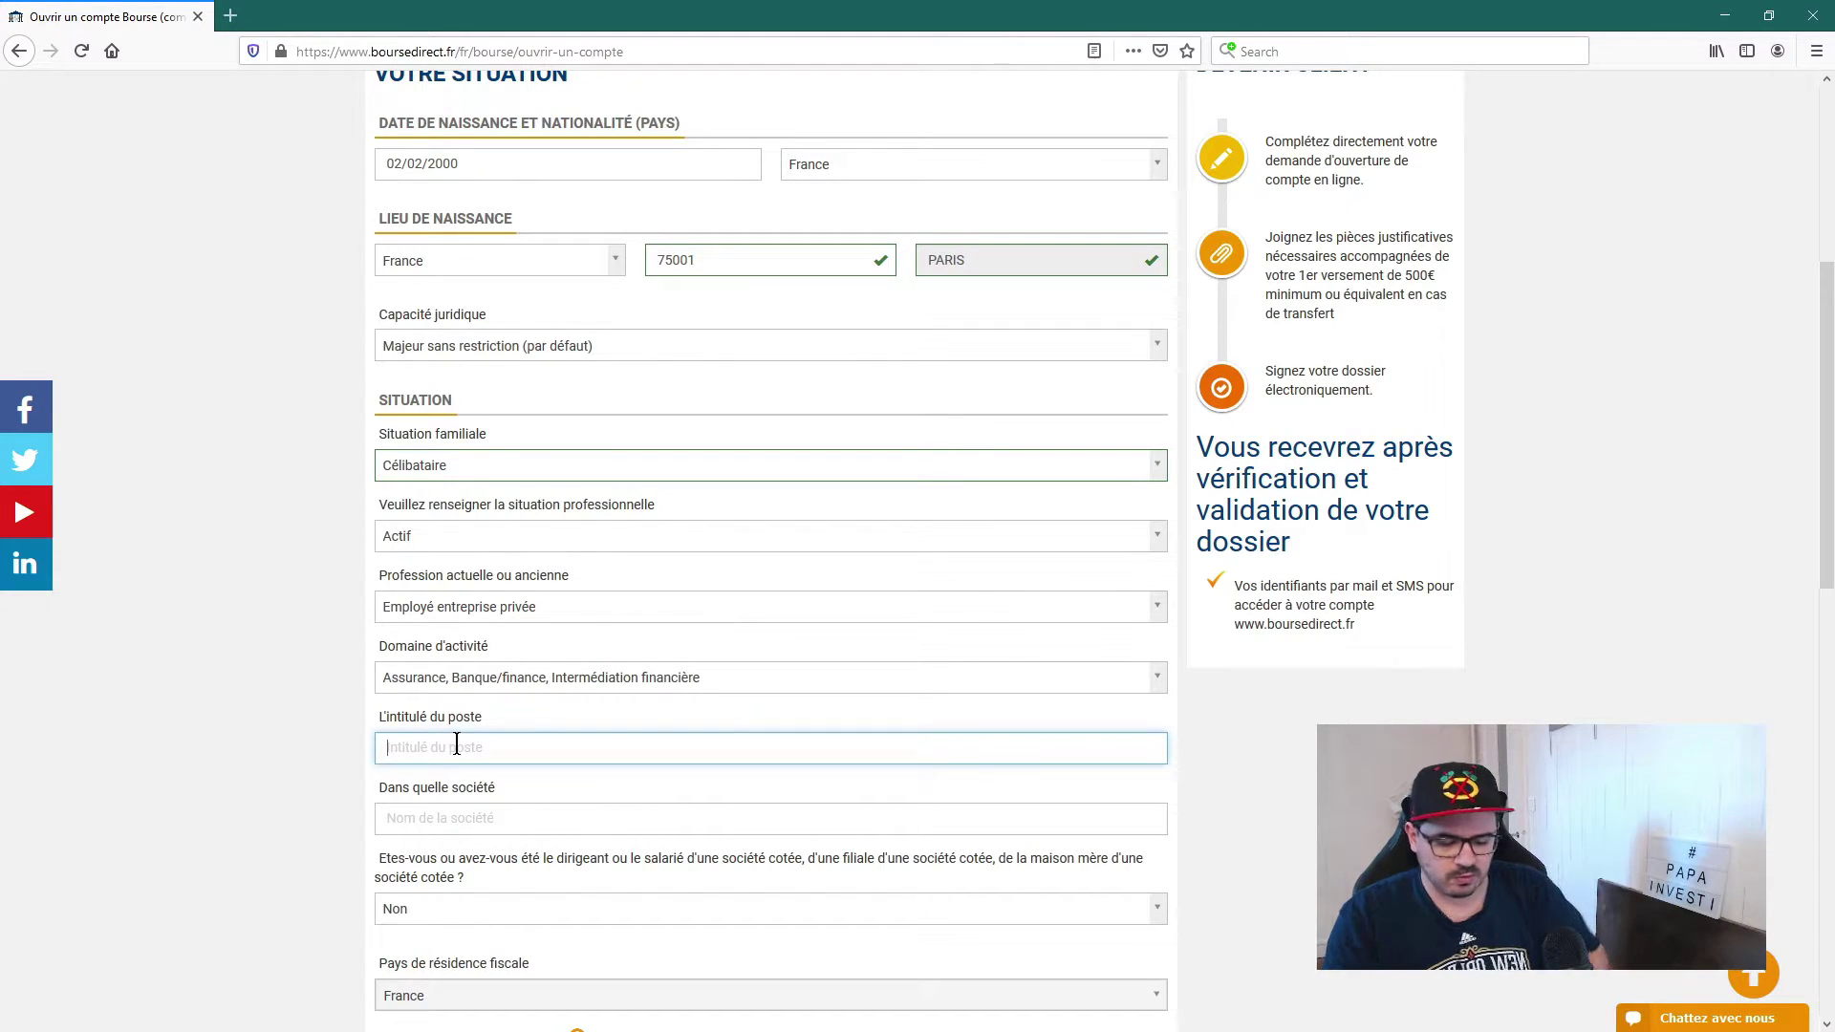
text(outubeur)
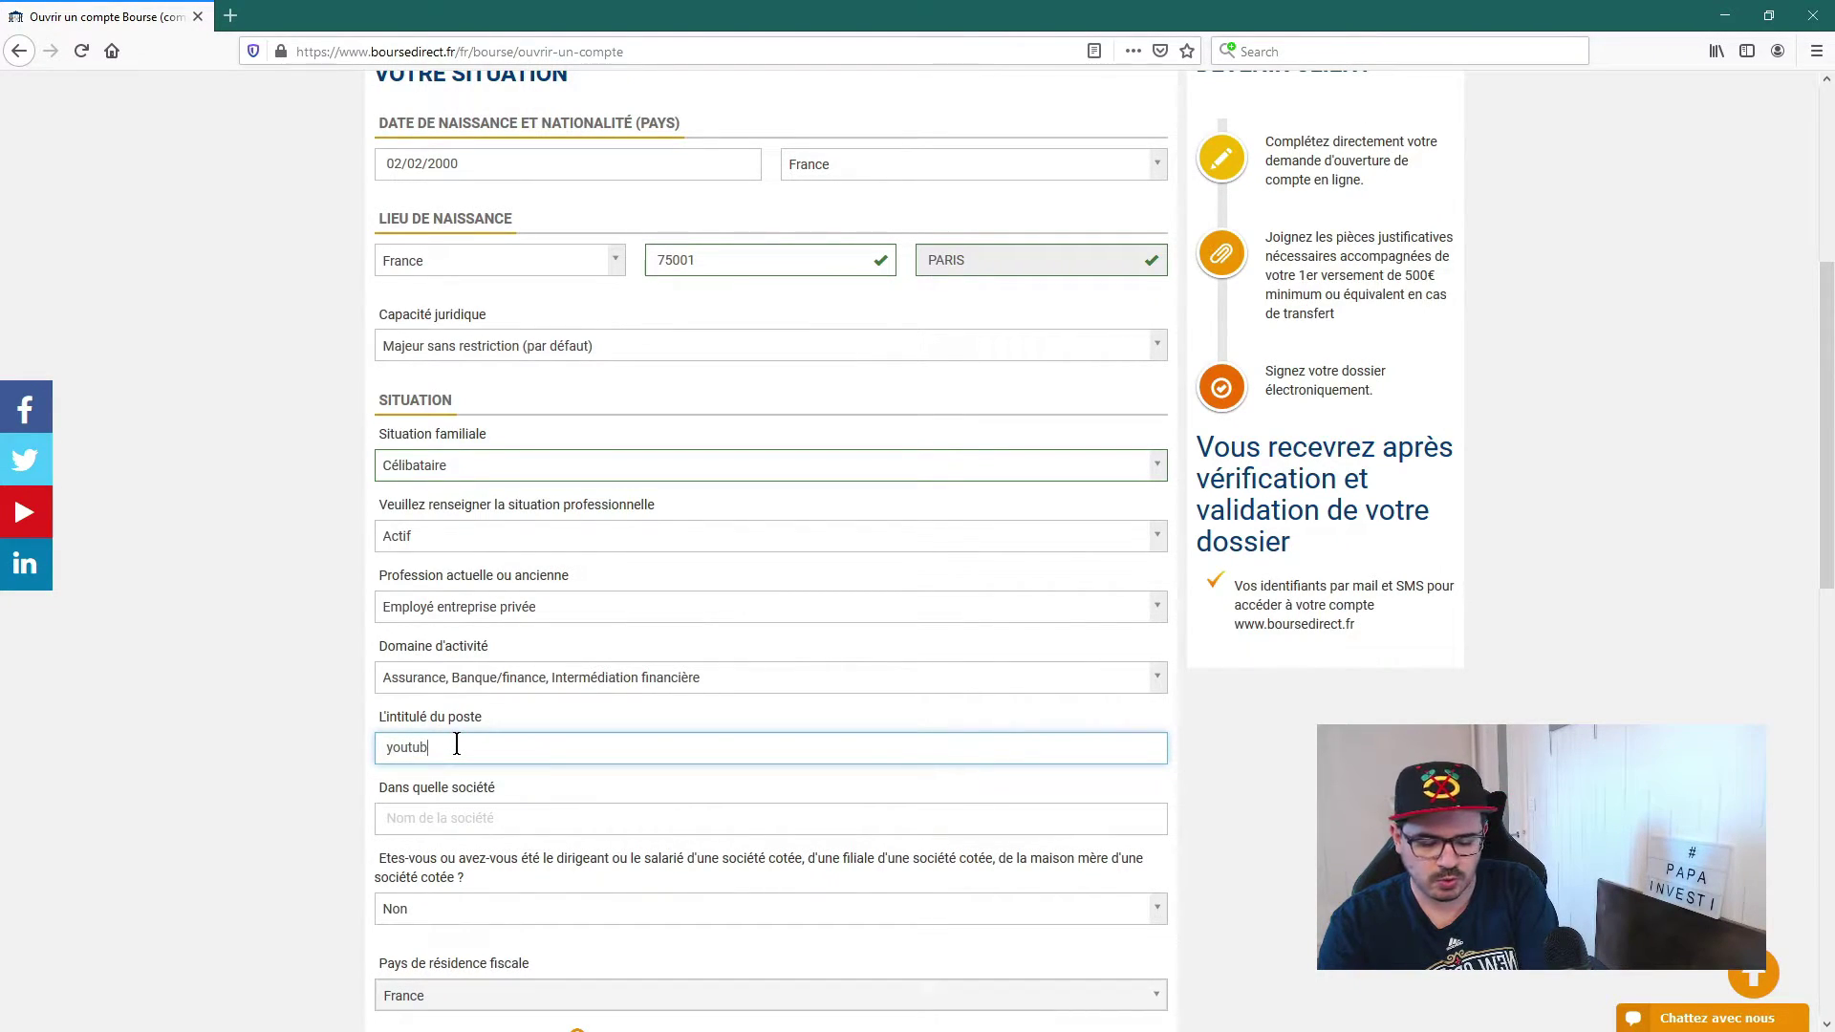
click(304, 764)
scroll(383, 774, down, 1)
click(460, 720)
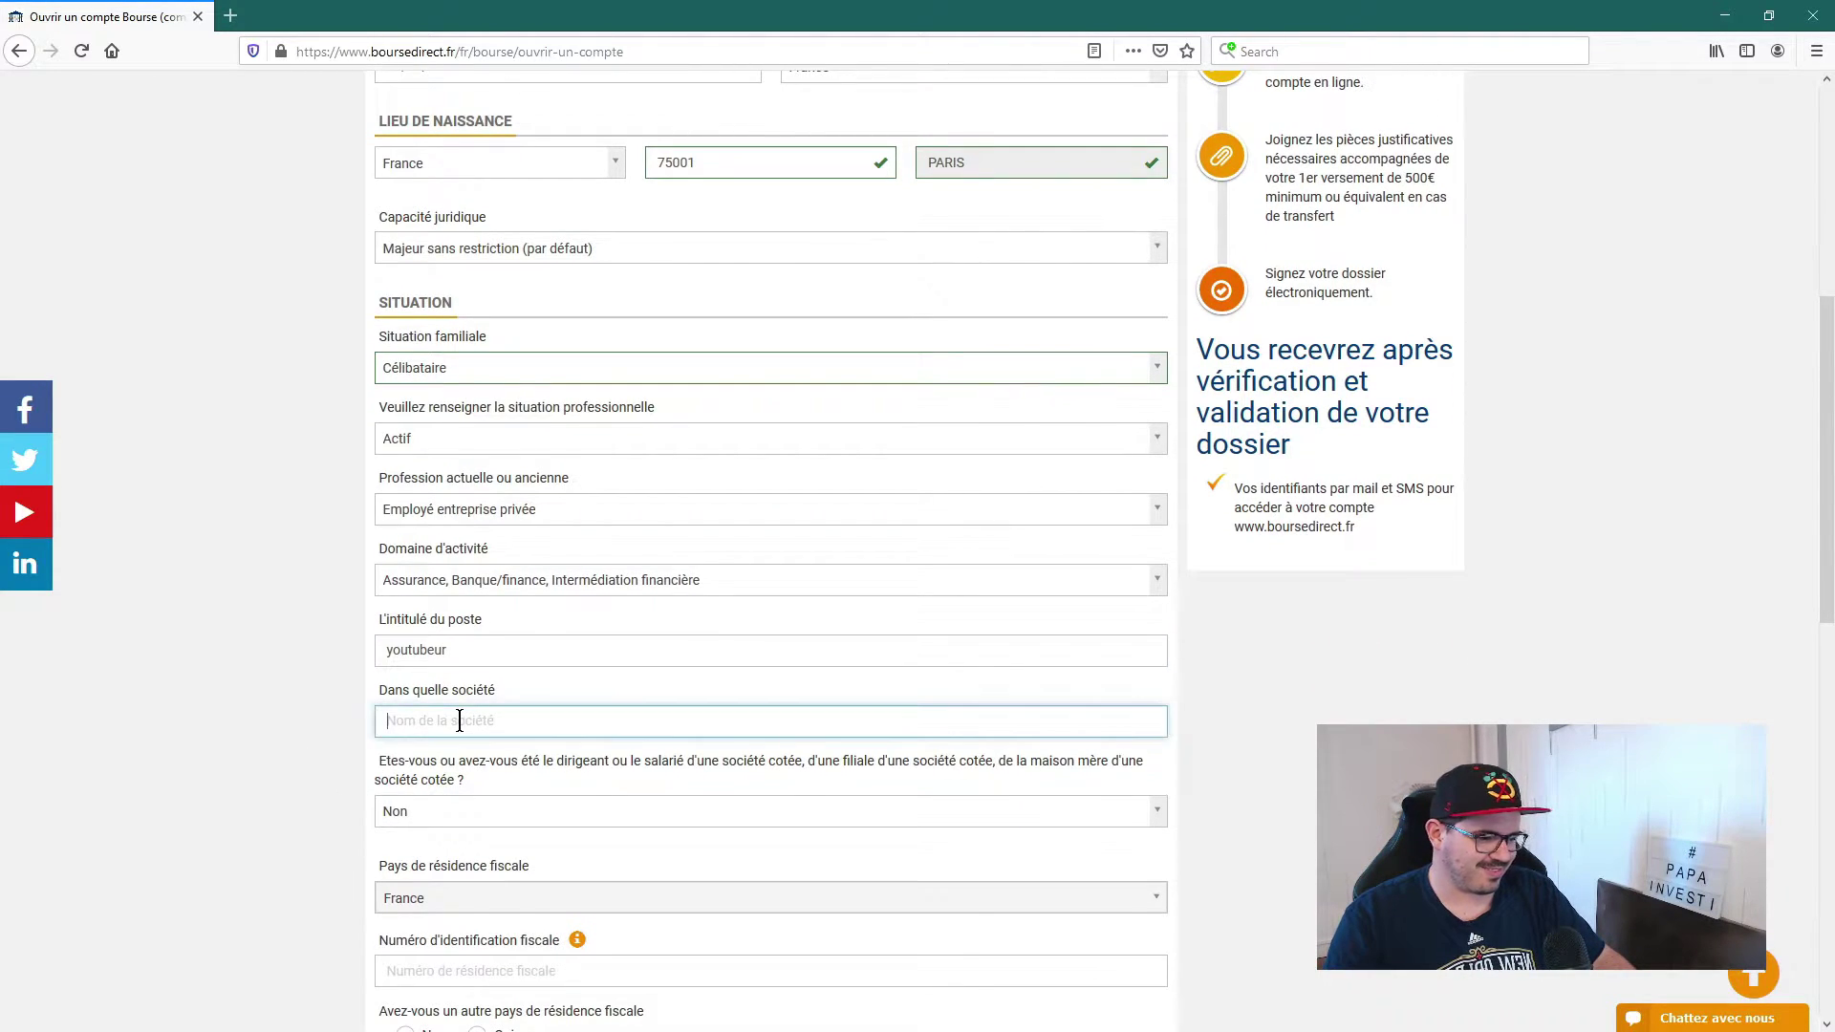
text(Papa)
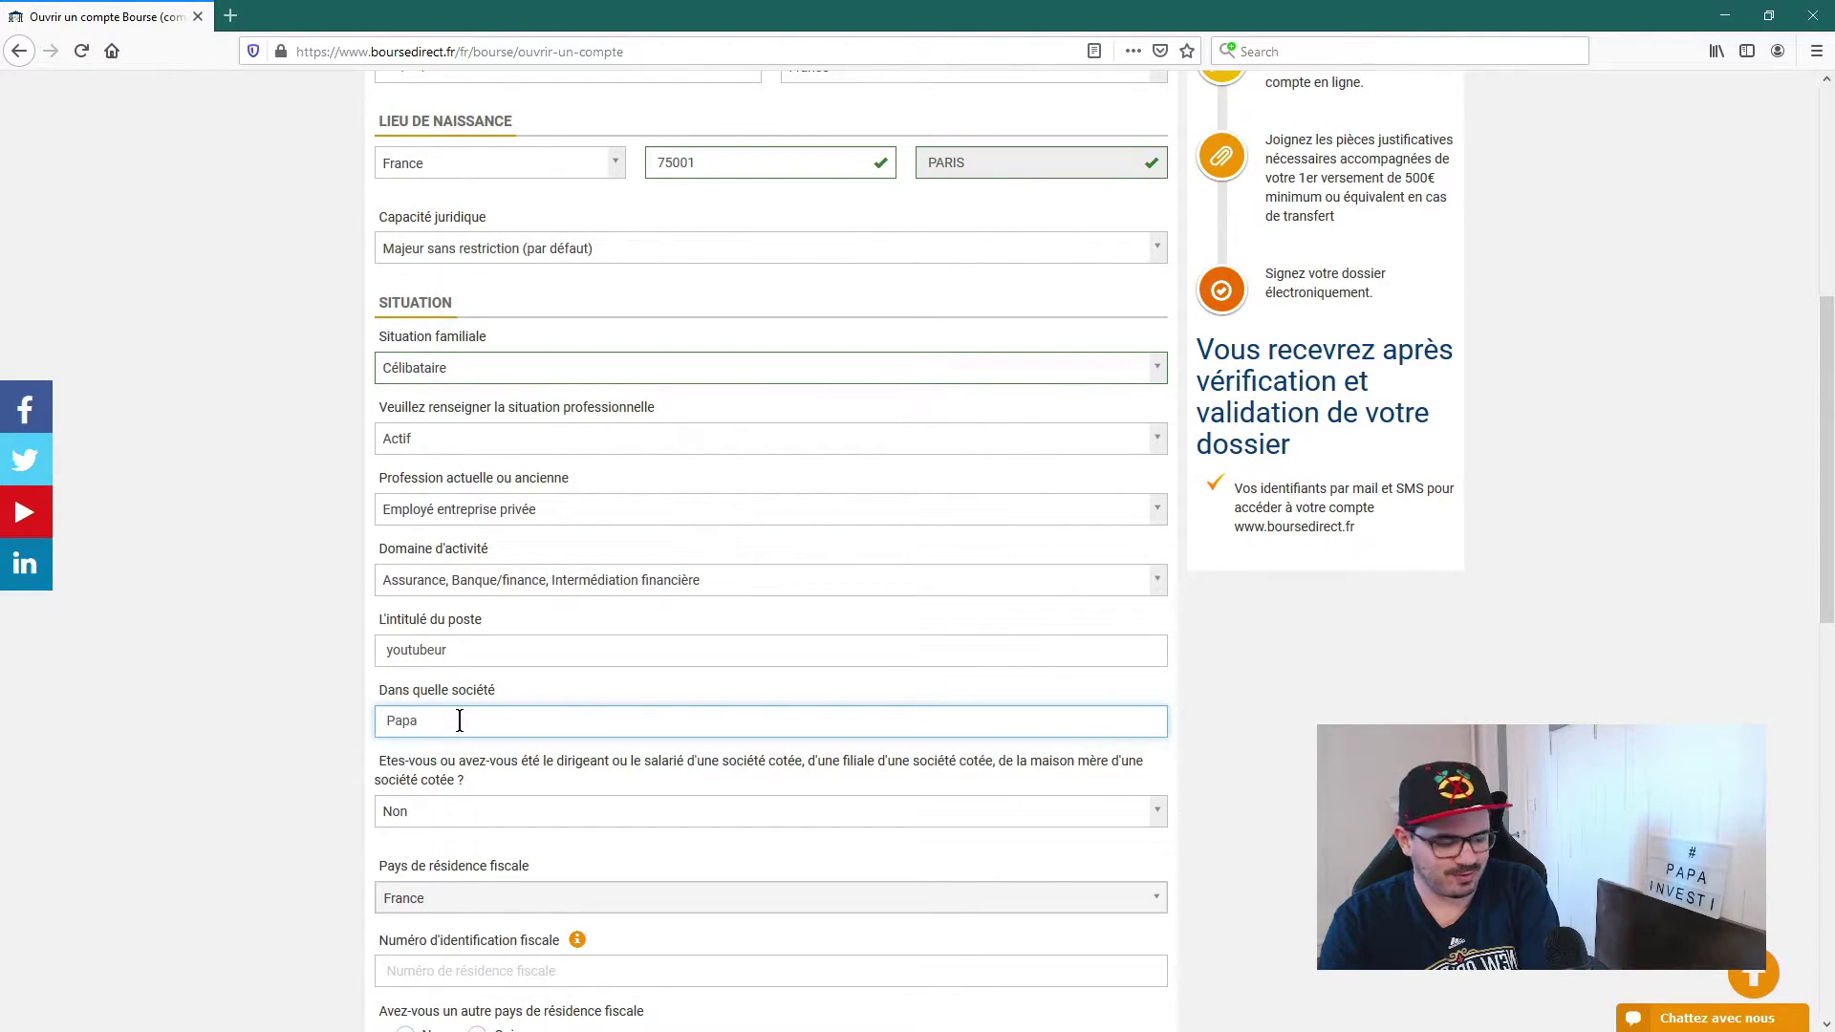
text(investi)
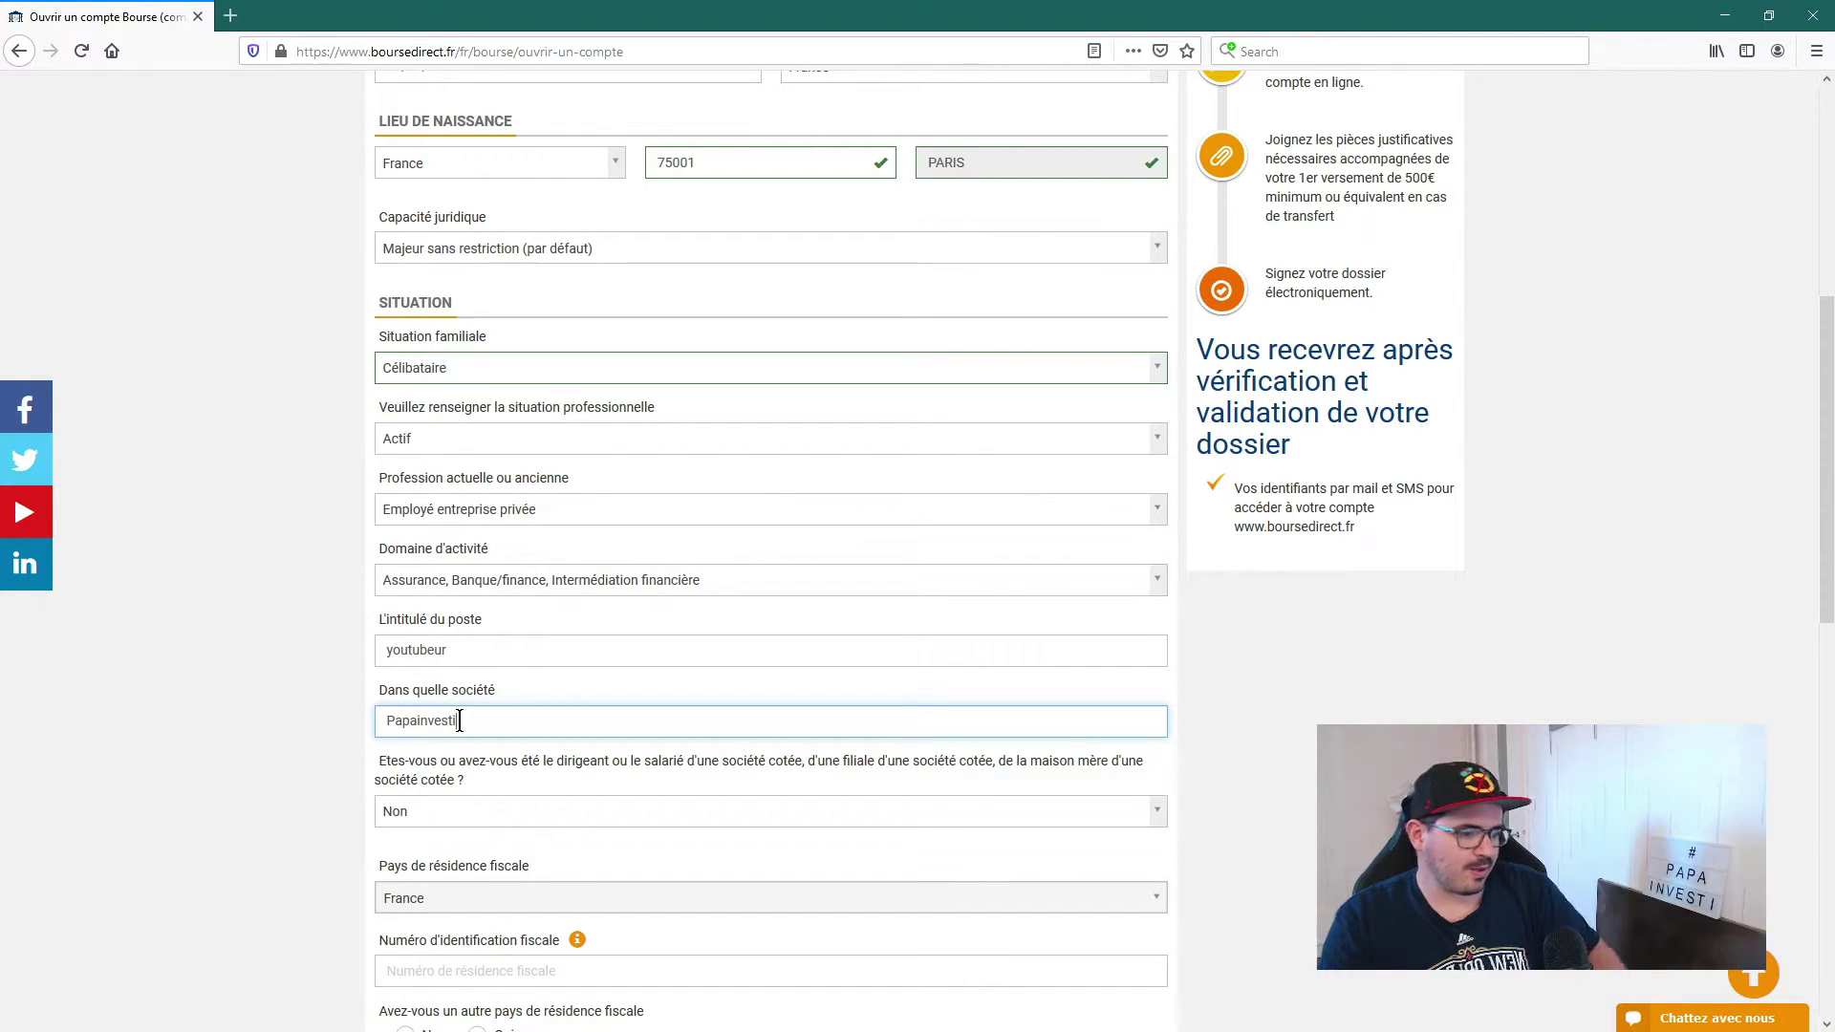
click(453, 674)
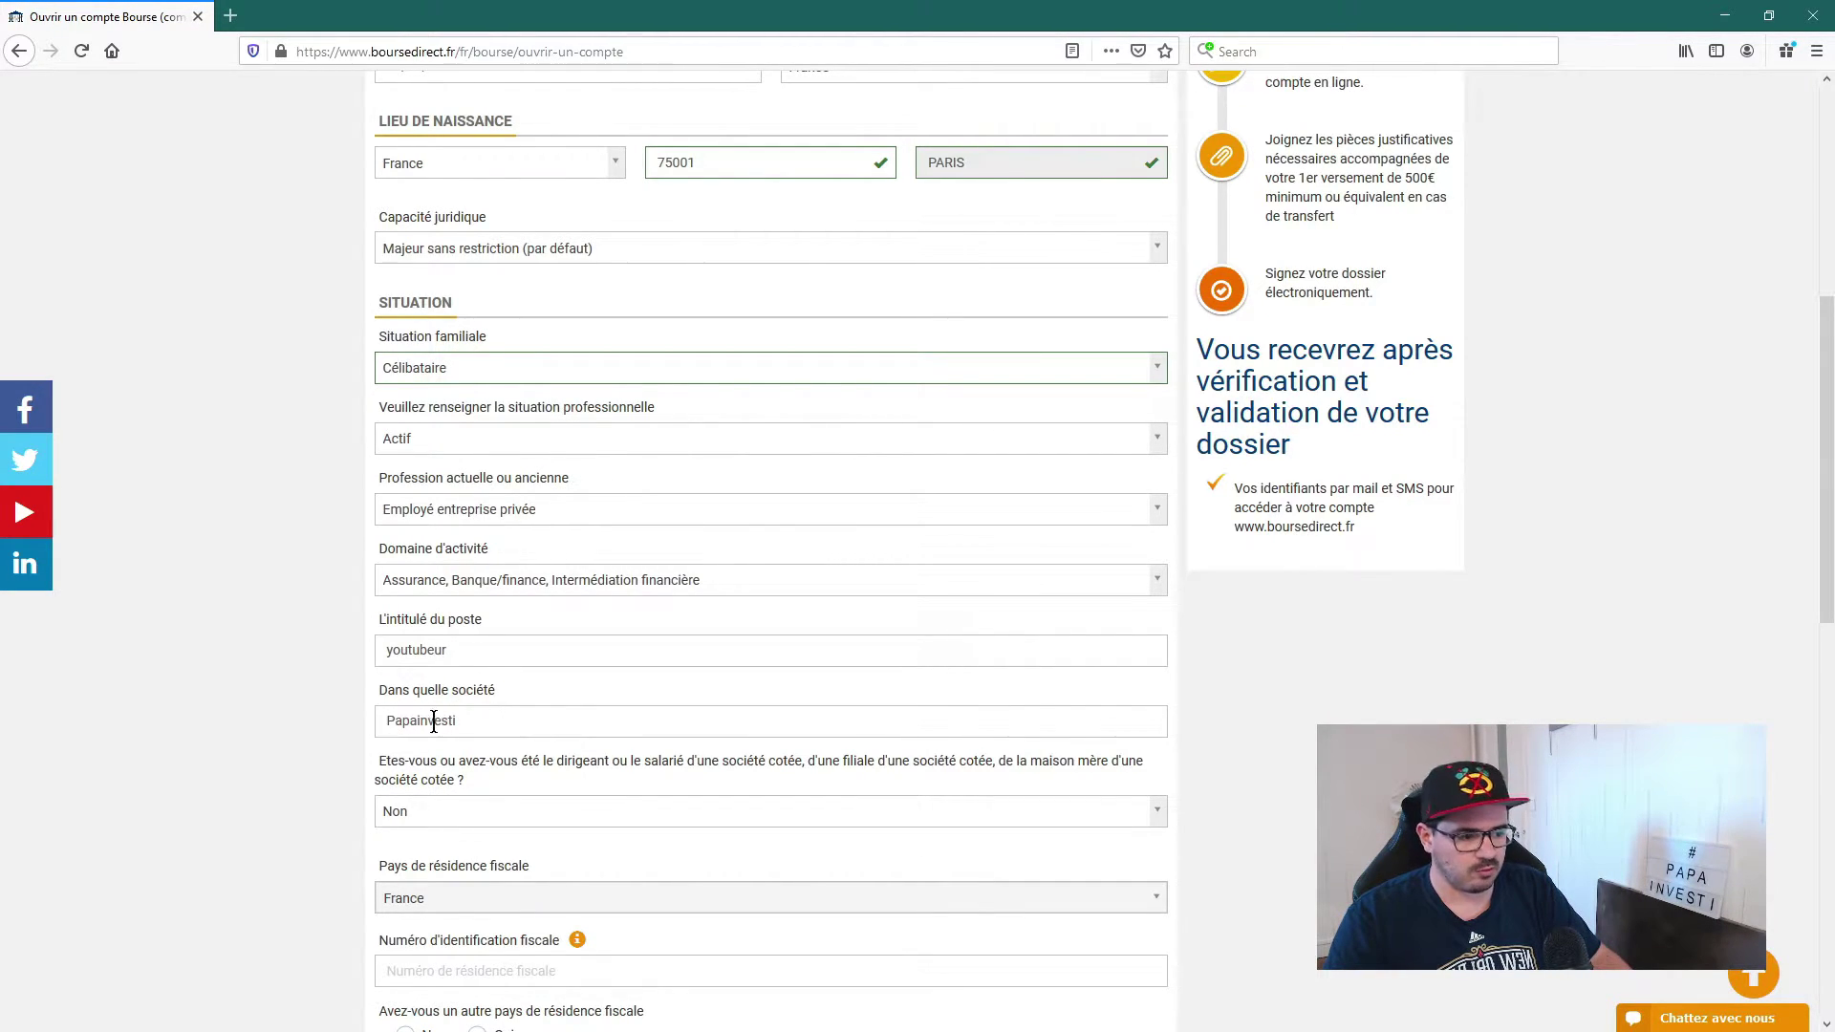
scroll(285, 749, down, 2)
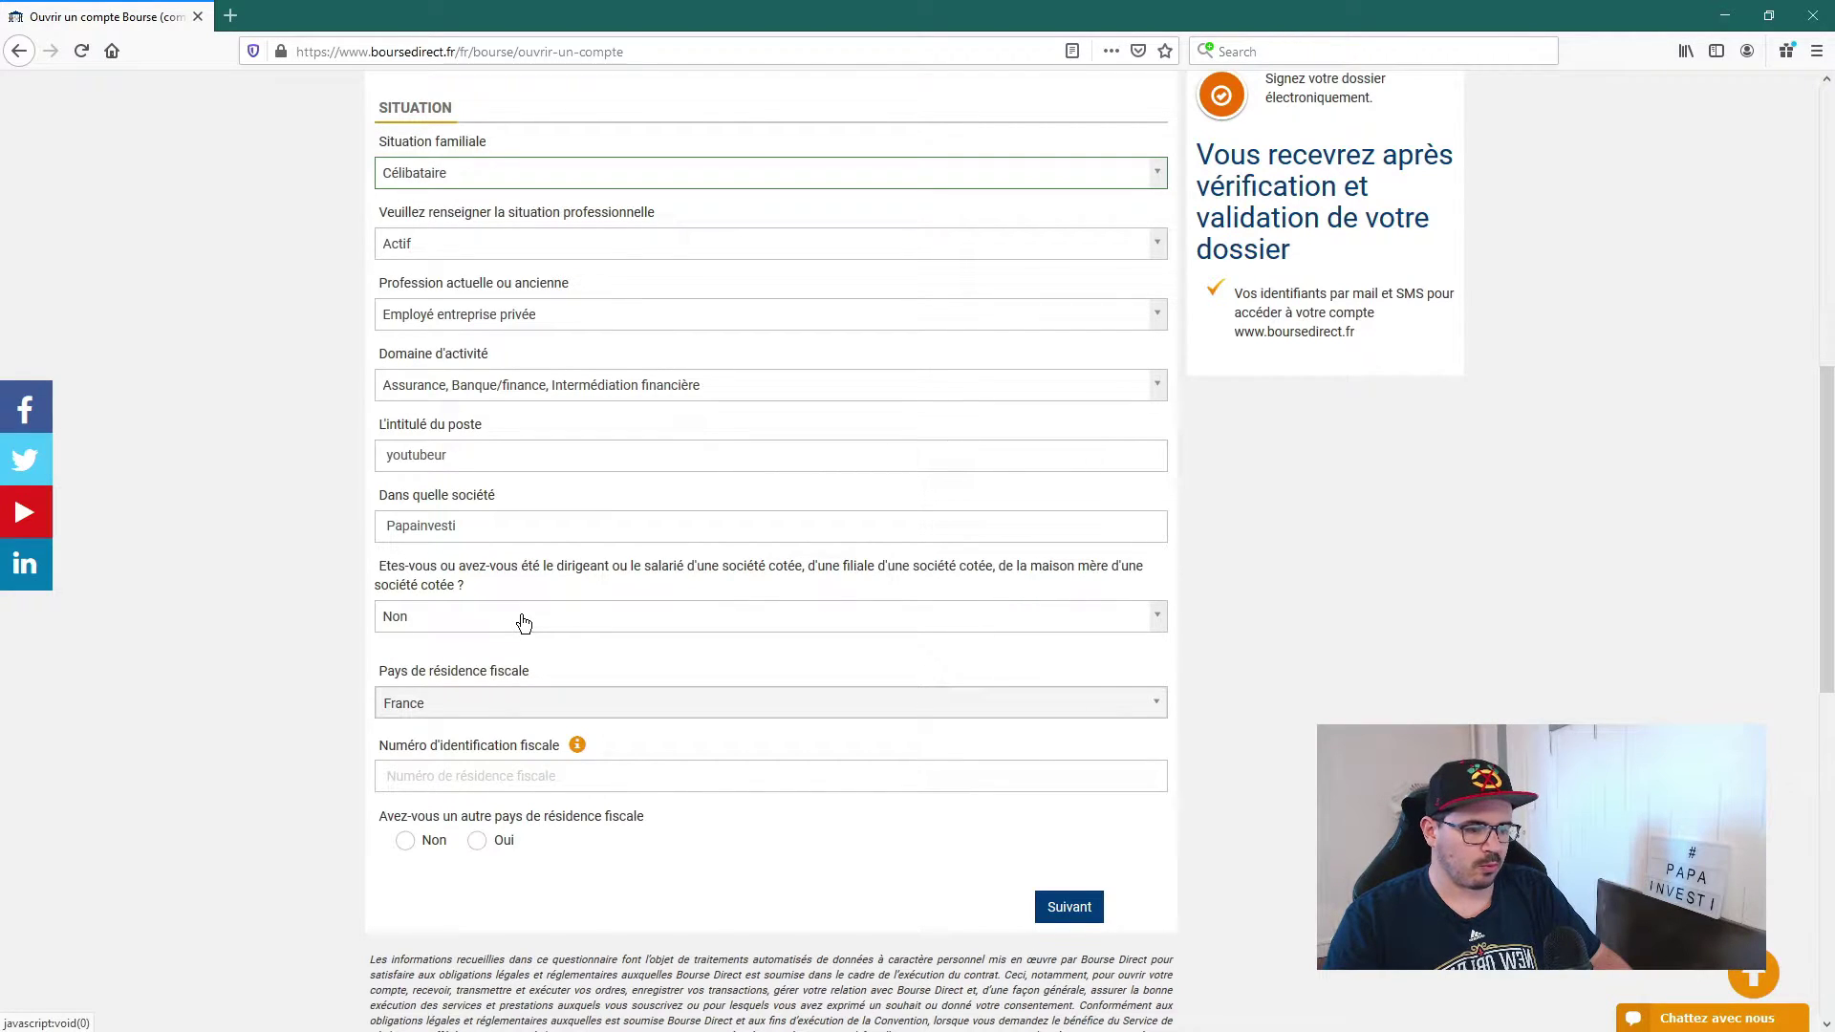
Step: Answer Oui to the listed-company question and name 'société générale' as the company
click(524, 623)
click(430, 703)
click(461, 692)
text(so)
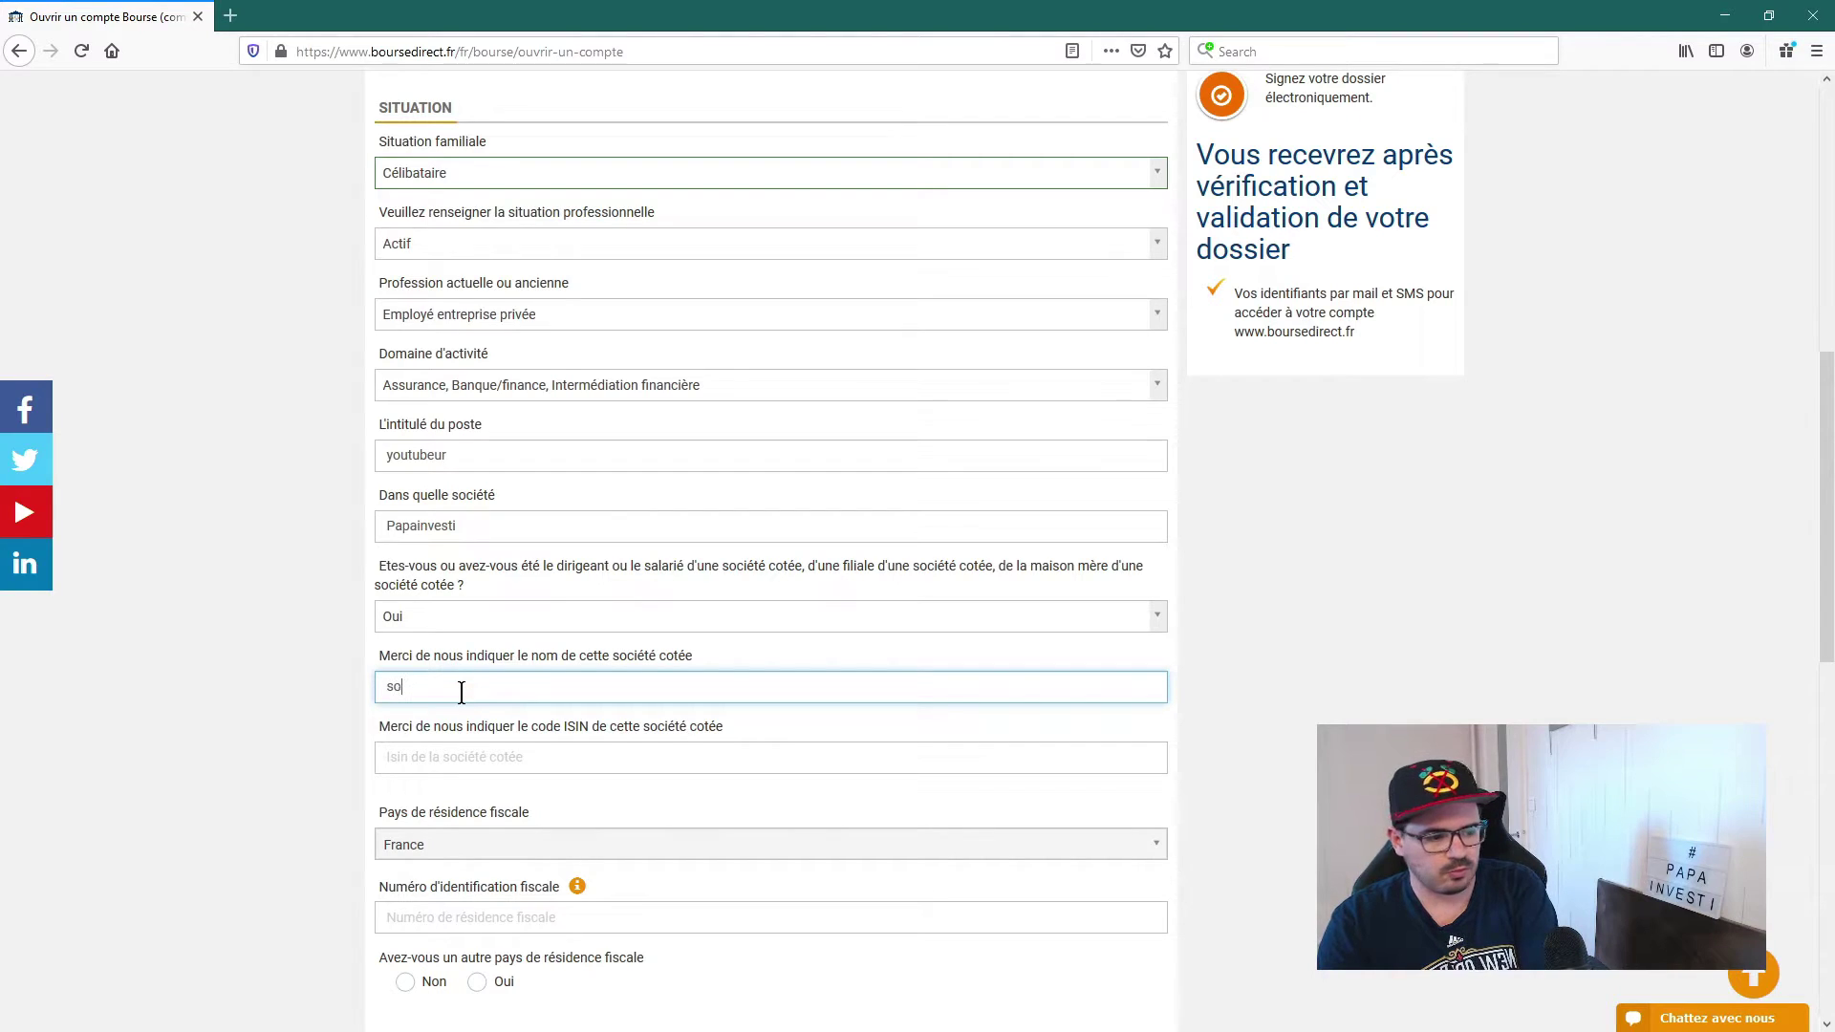
text(ciété gé)
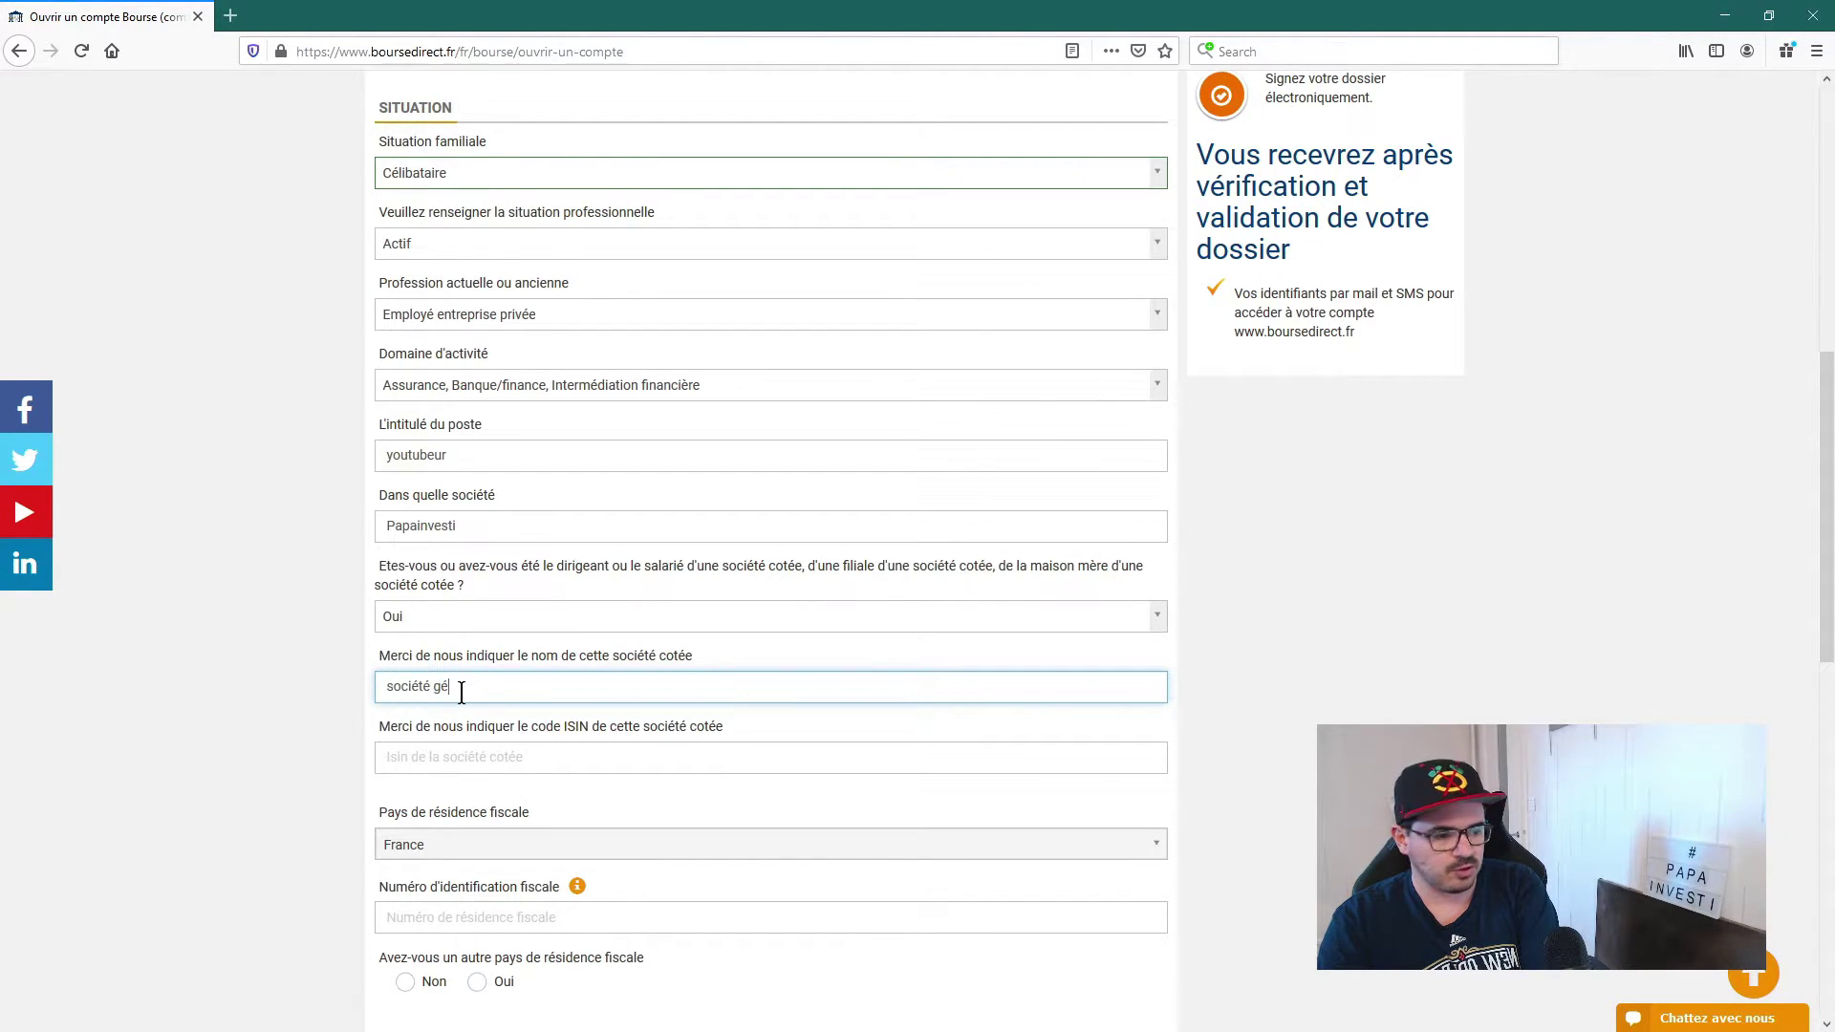
text(nérale)
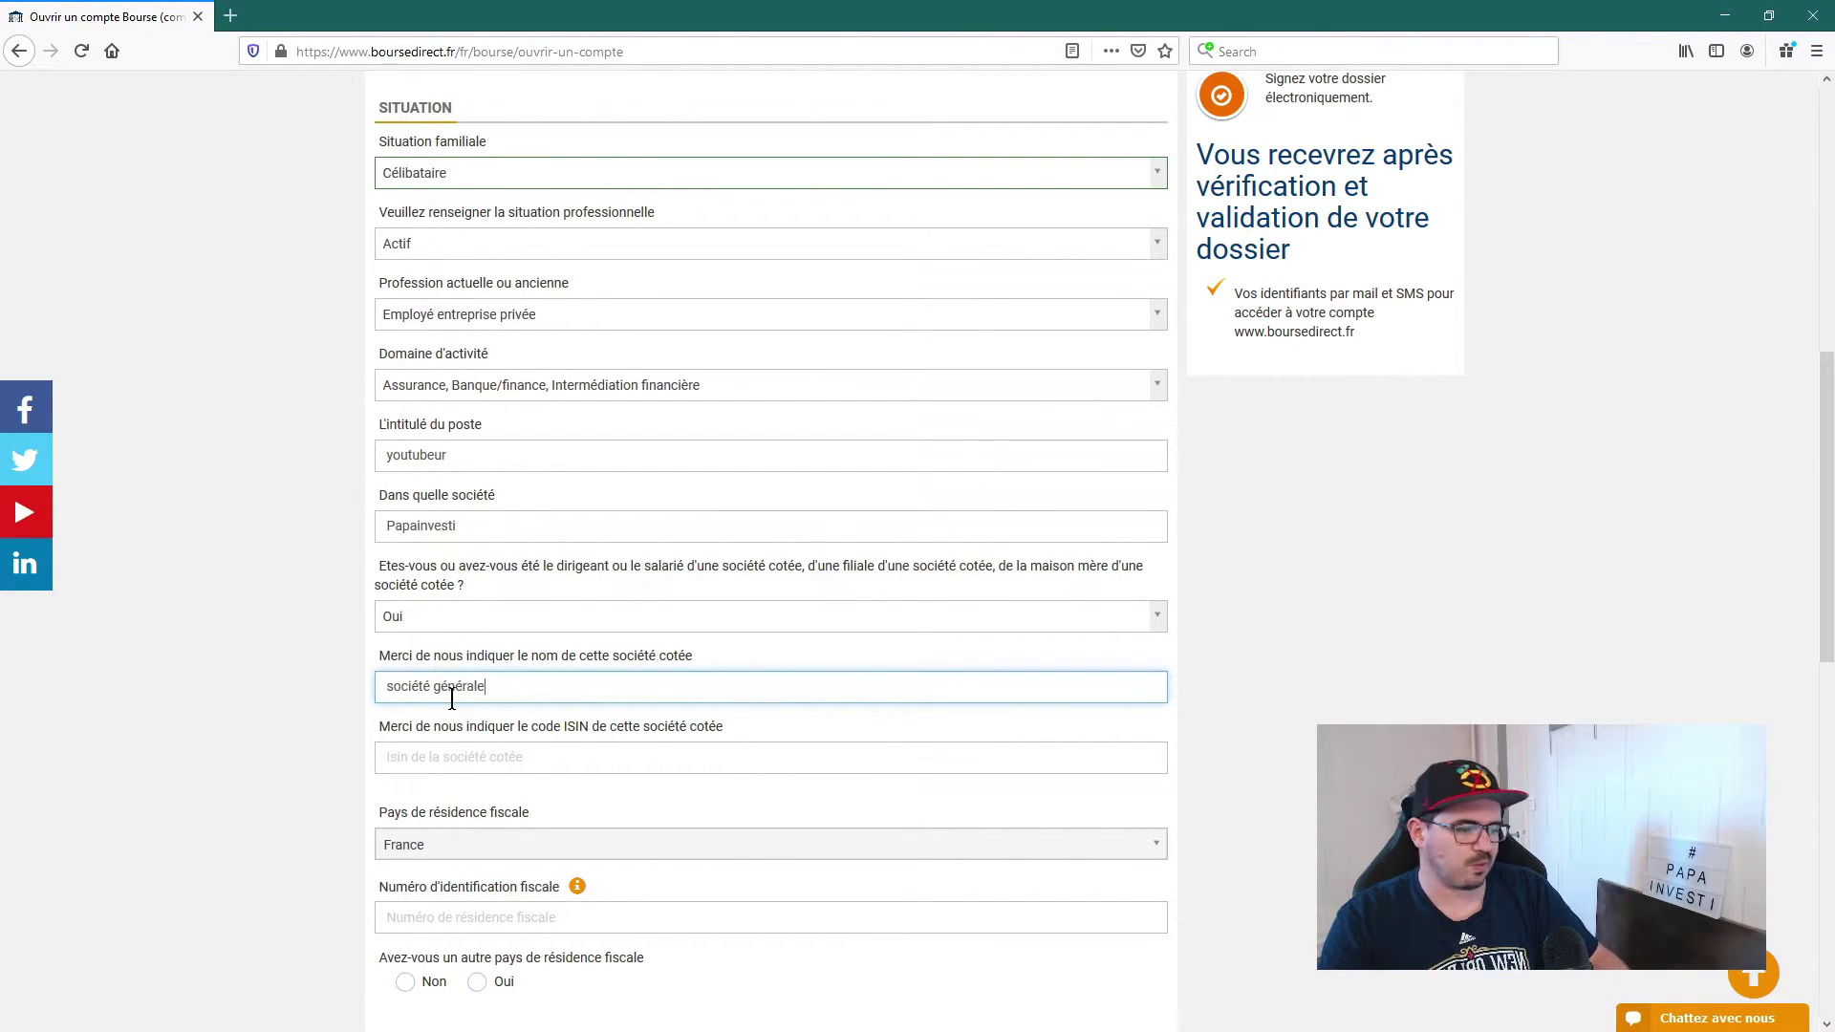
key(Tab)
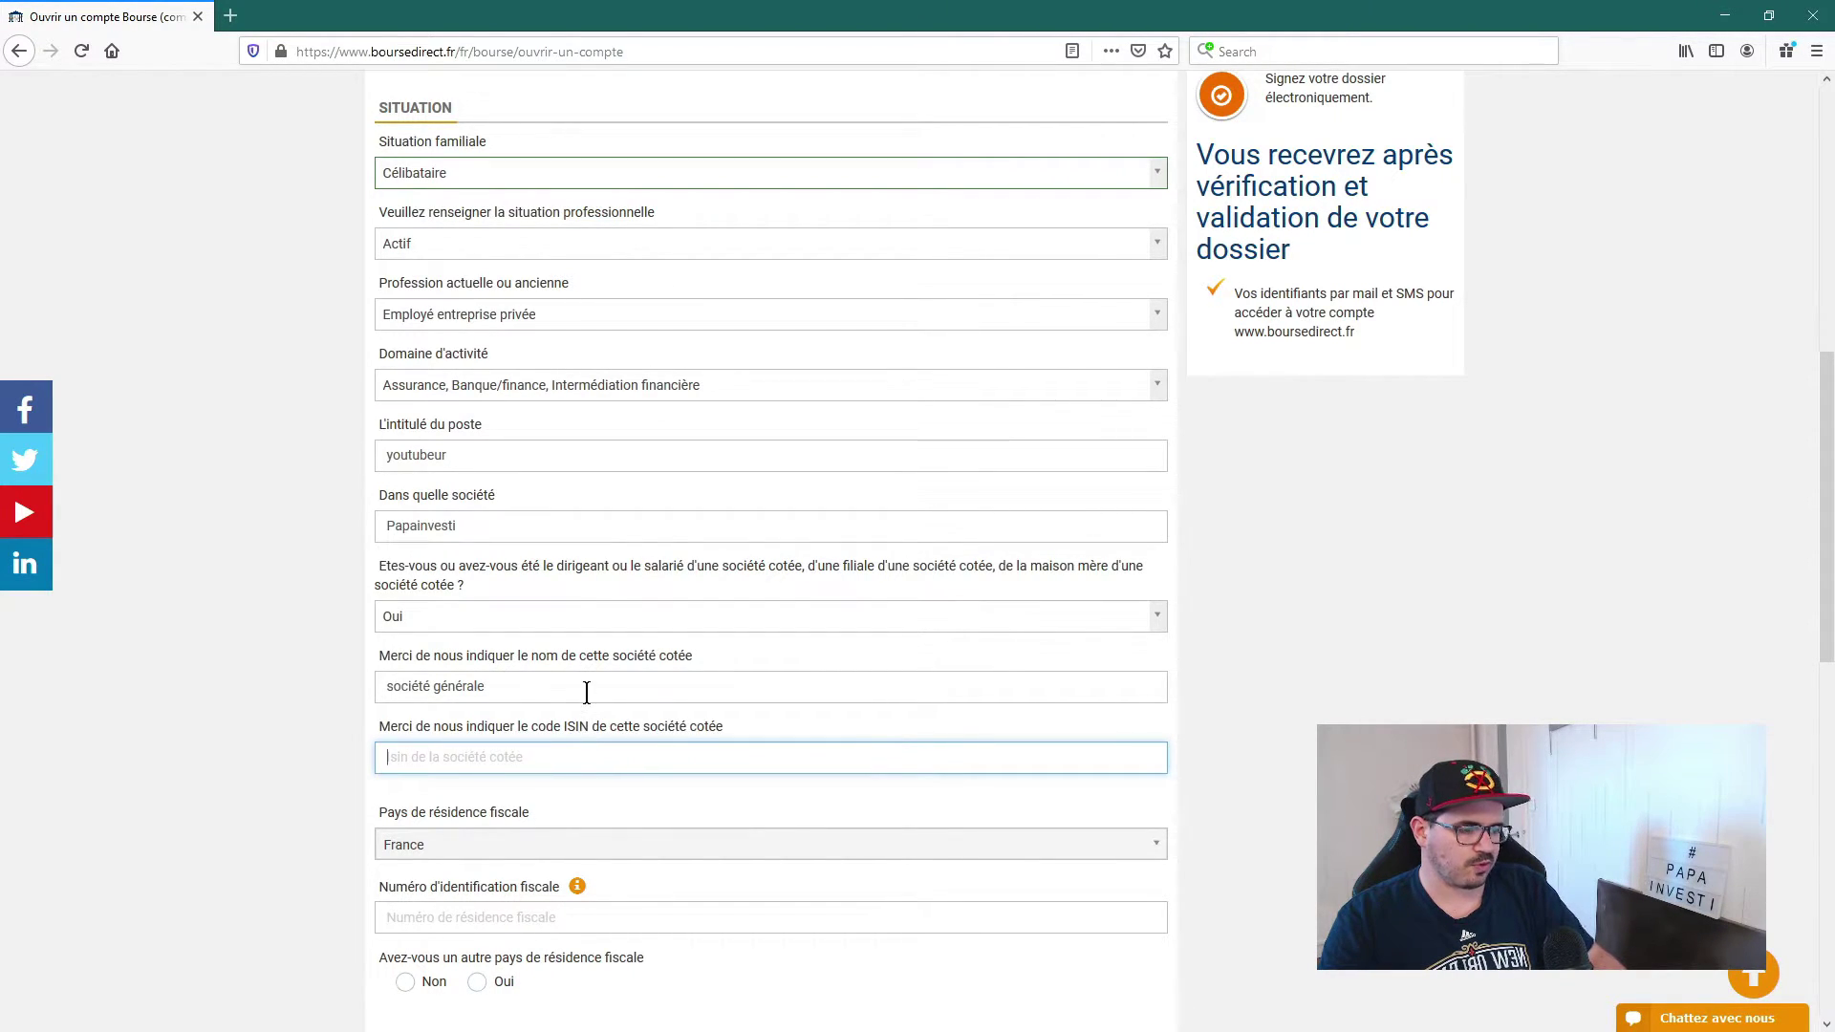
scroll(478, 589, up, 10)
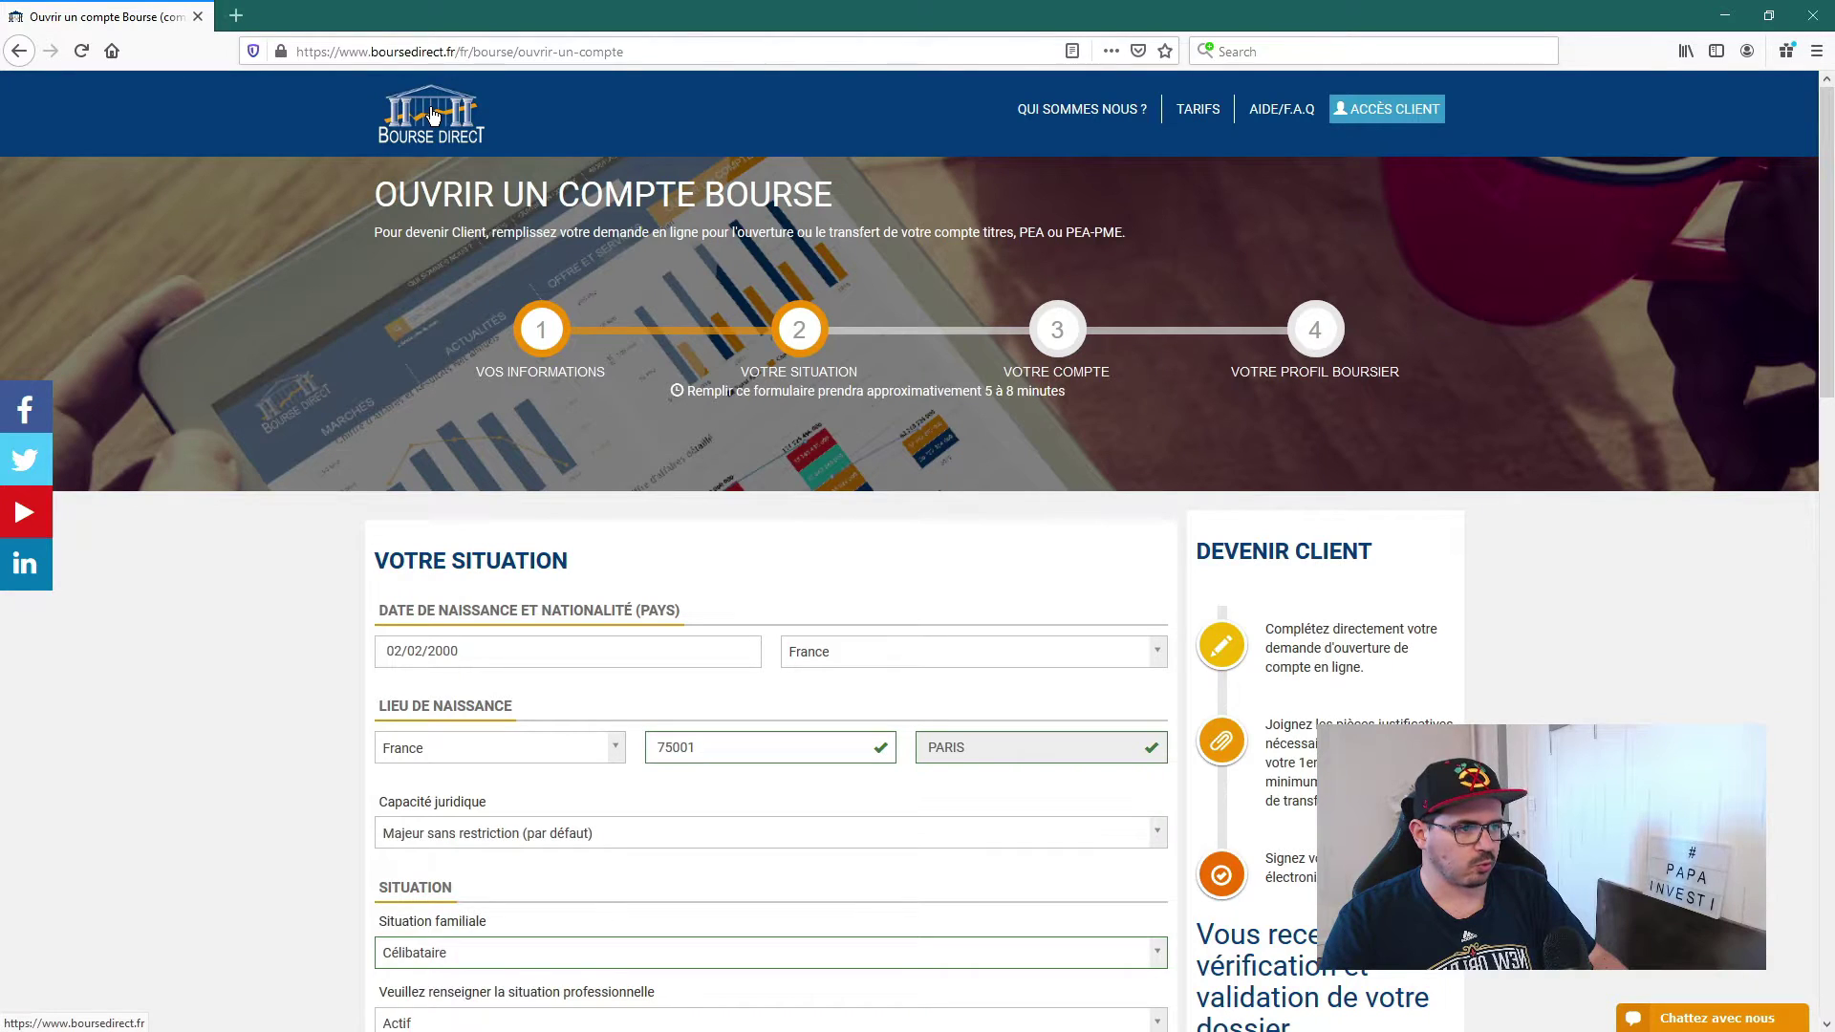
middle_click(433, 116)
click(273, 11)
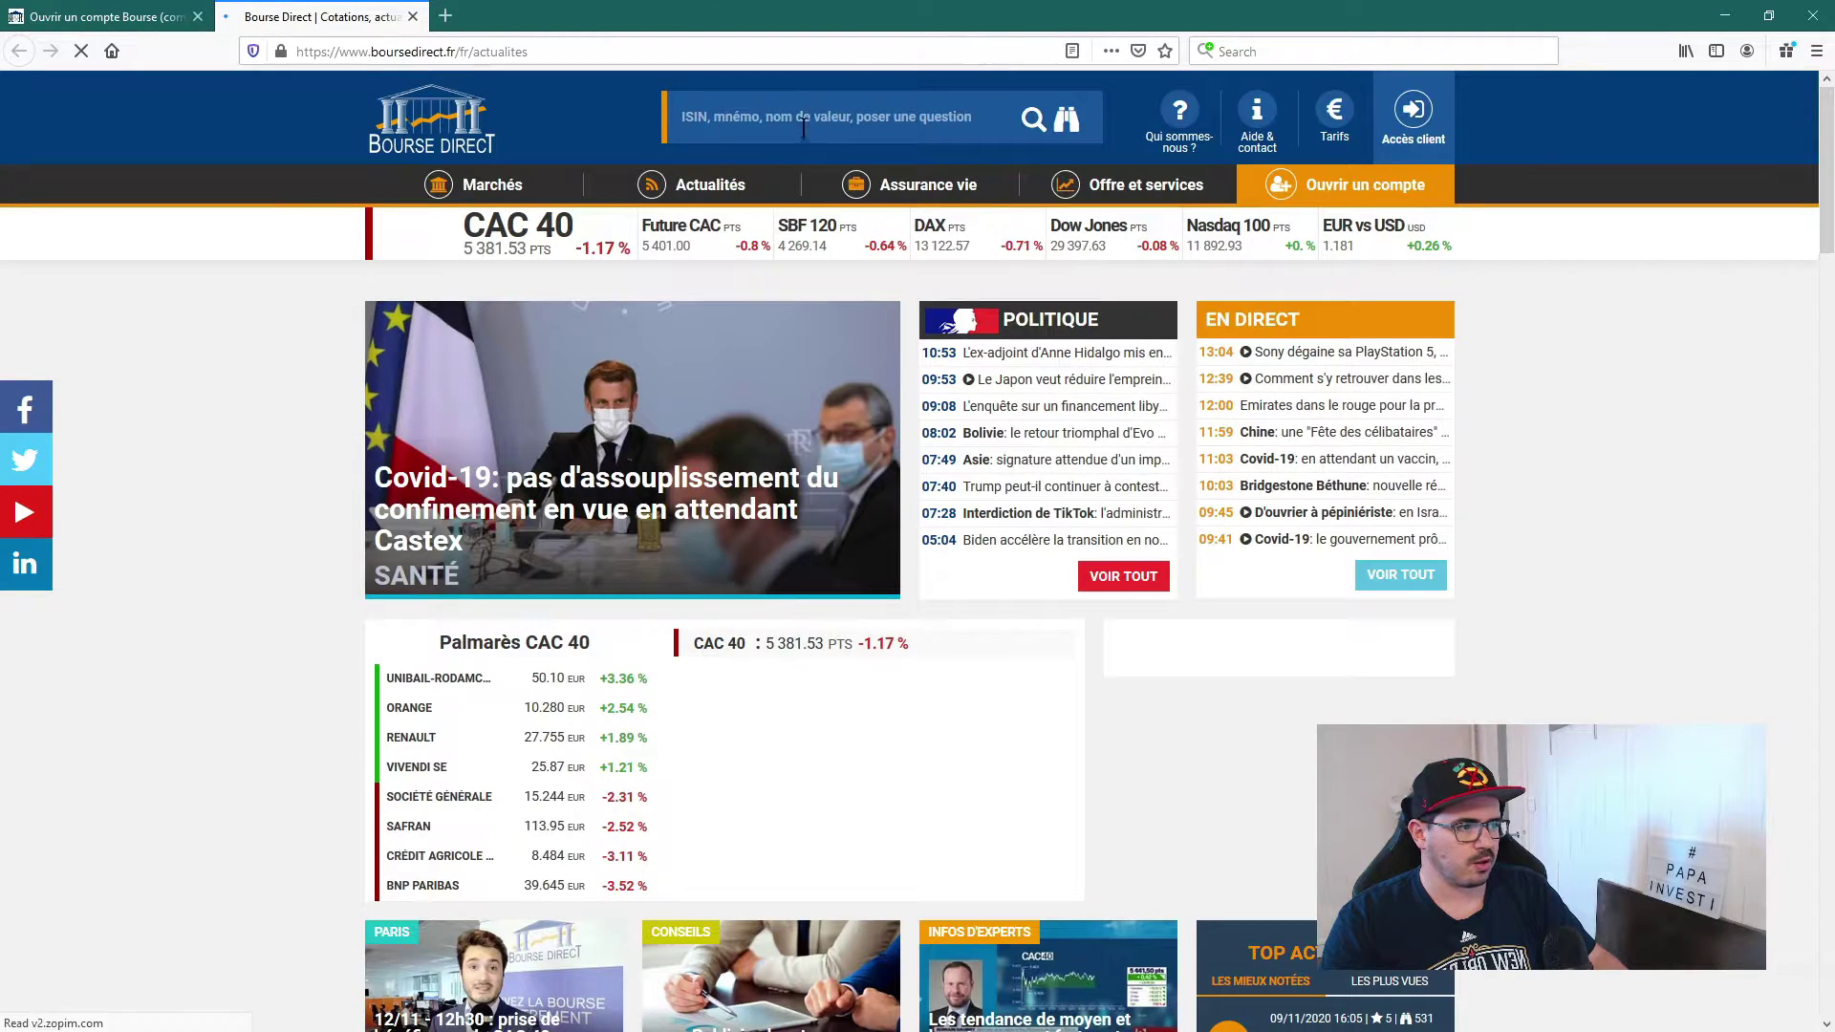
click(770, 116)
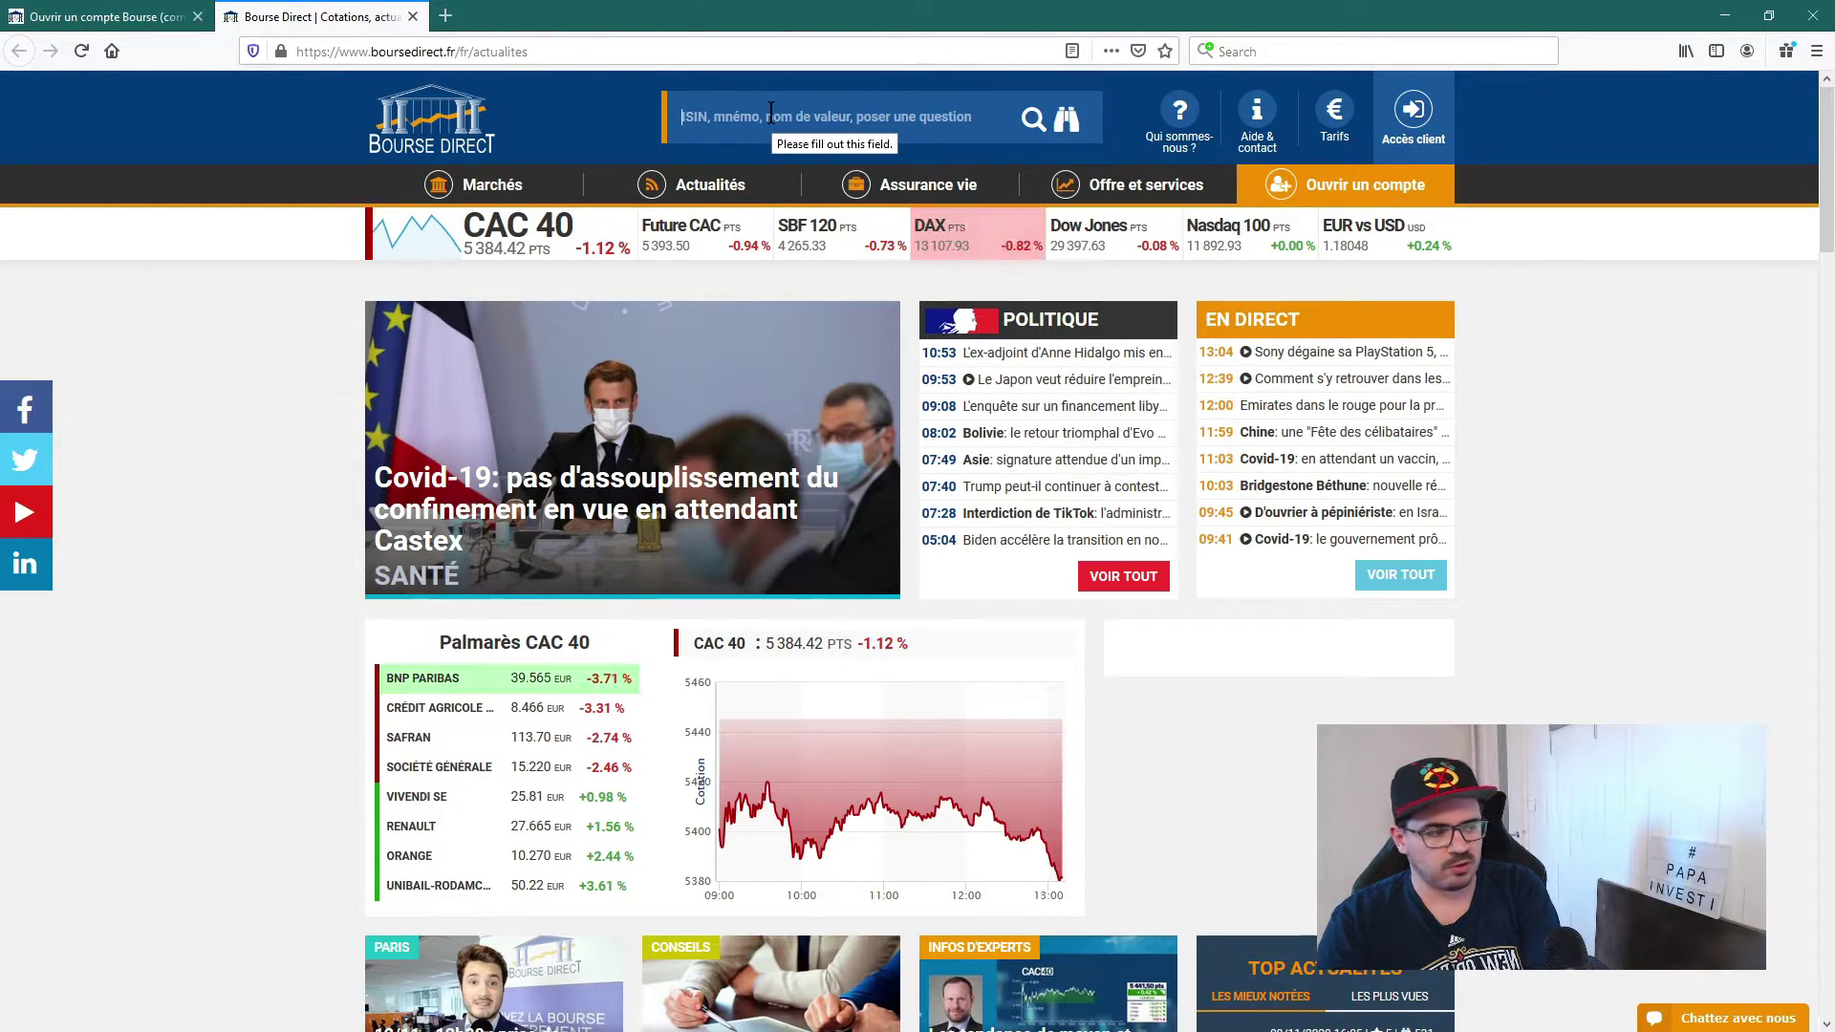
text(soci)
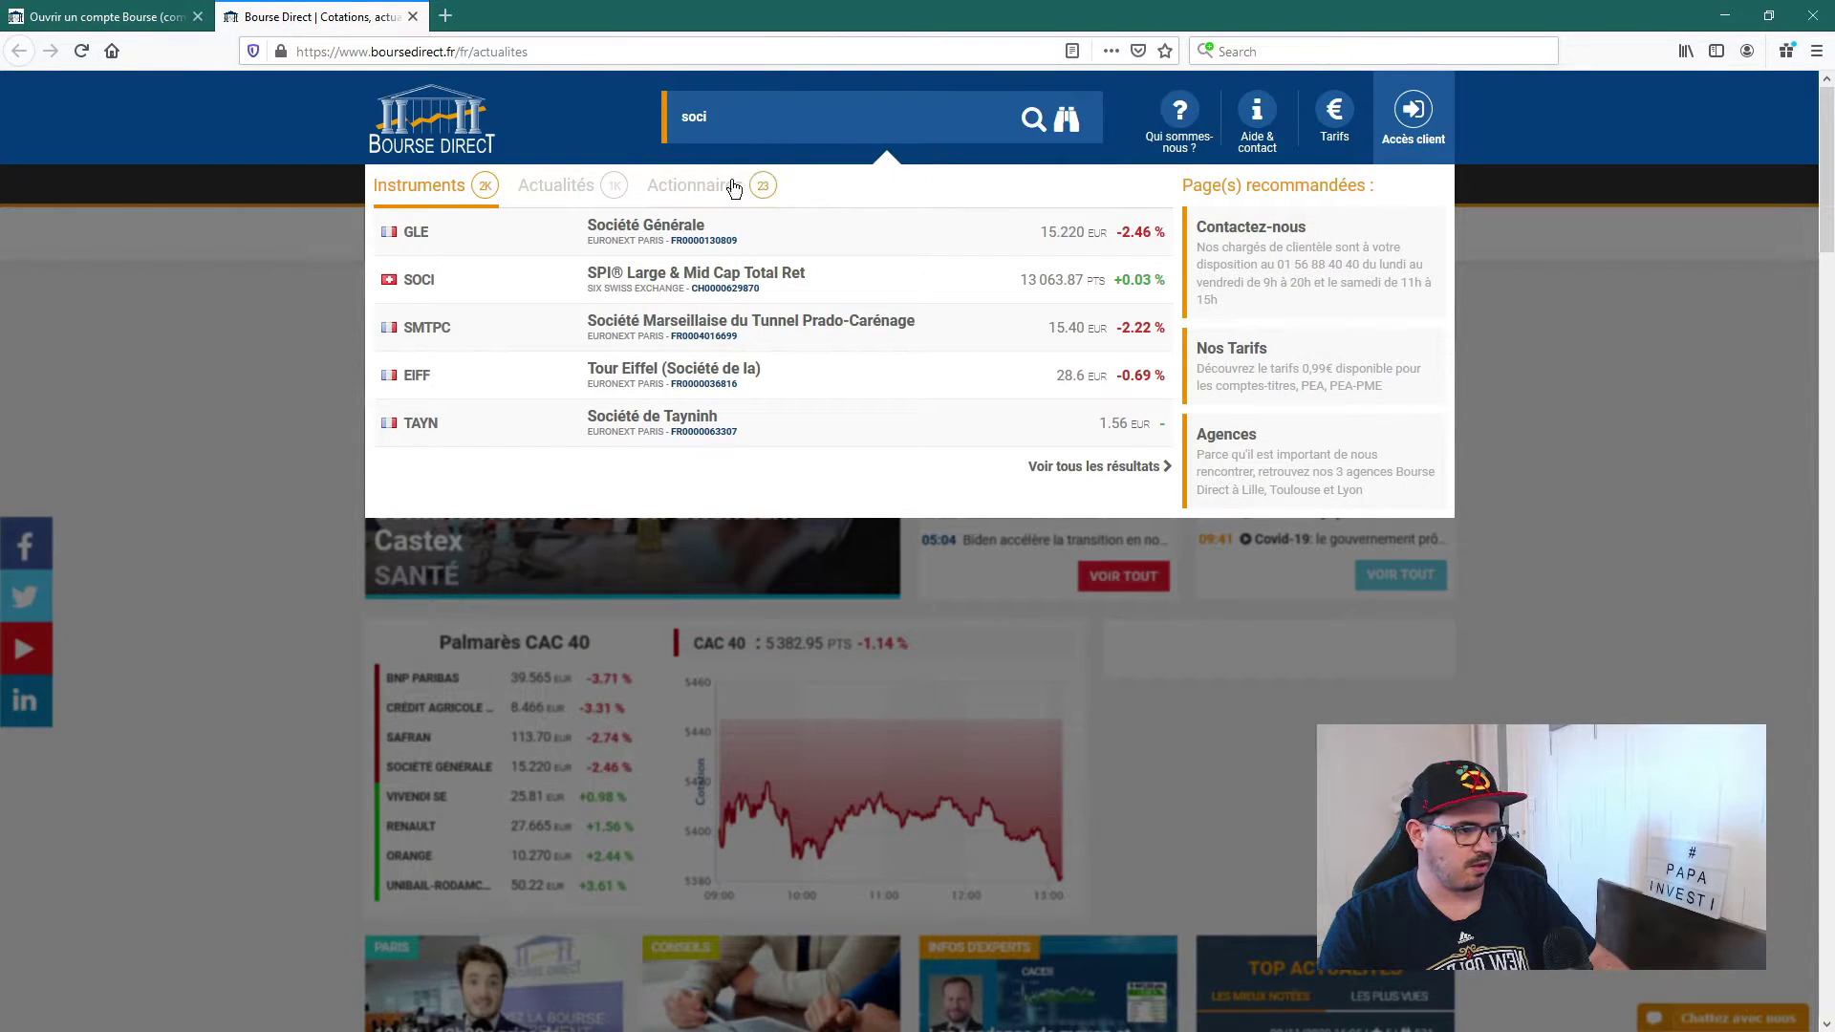
click(703, 244)
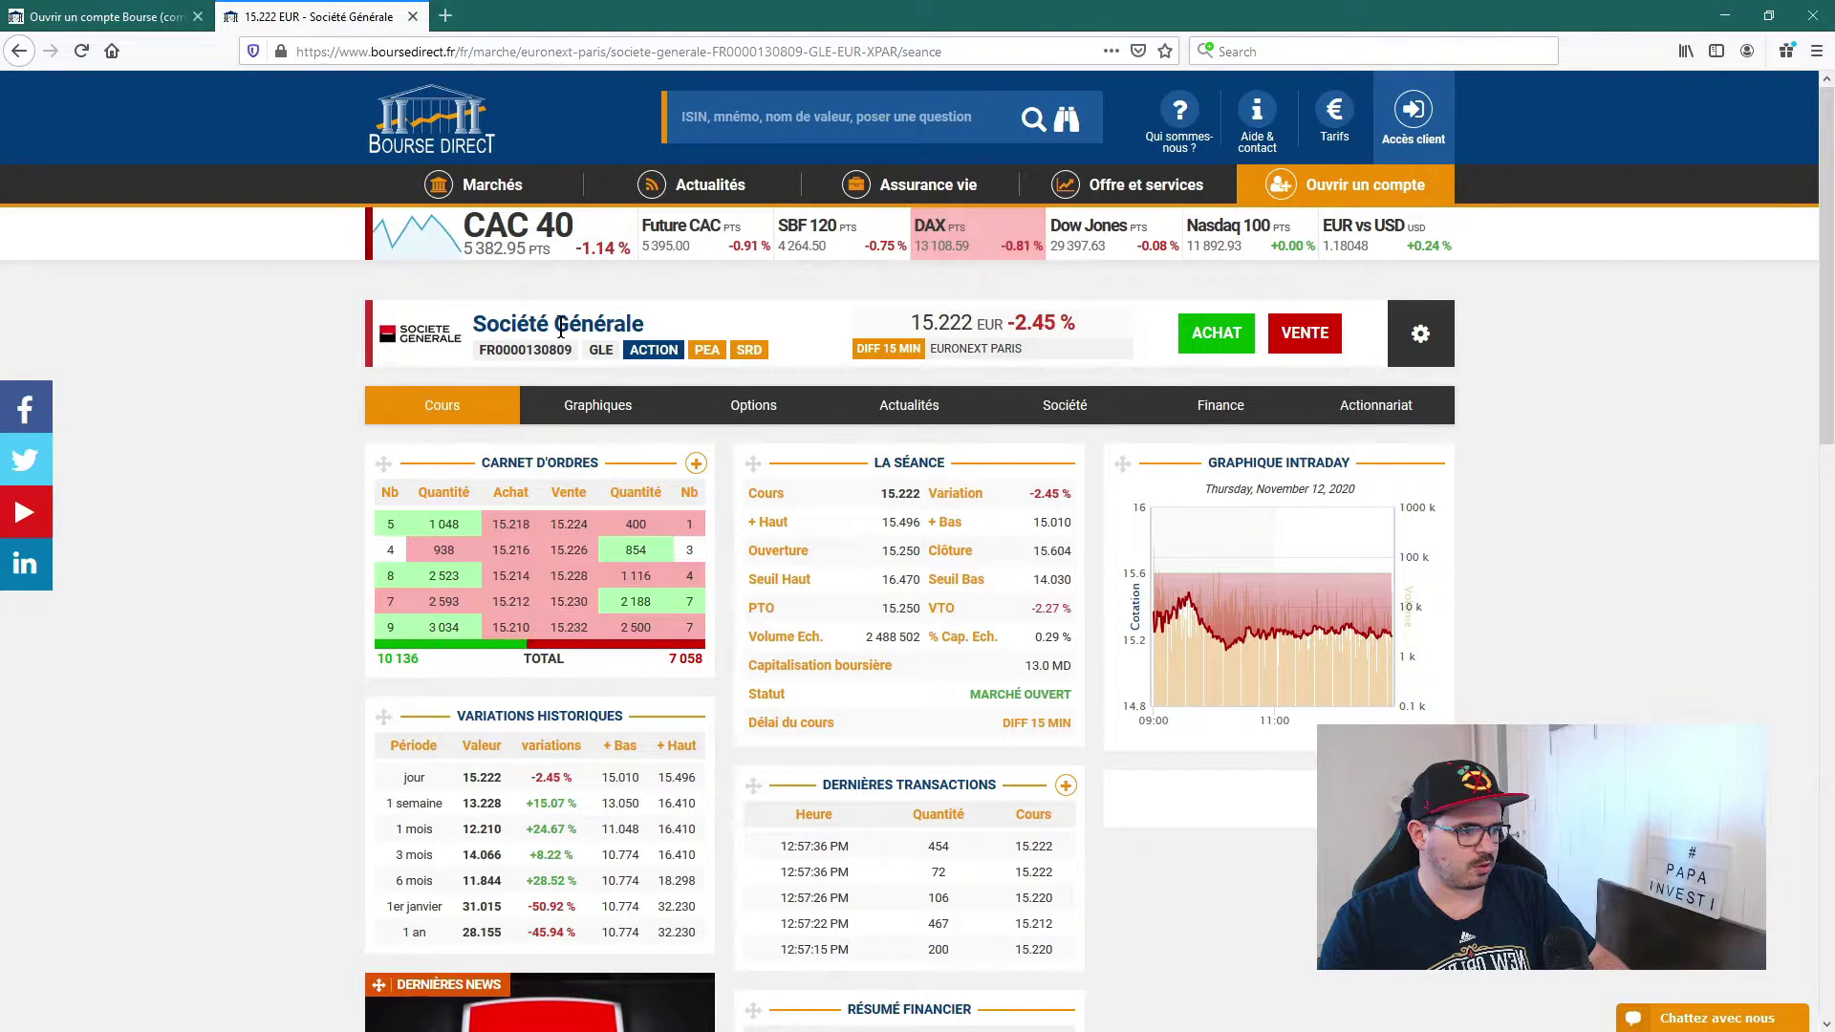
drag(572, 349, 359, 348)
key(ctrl+c)
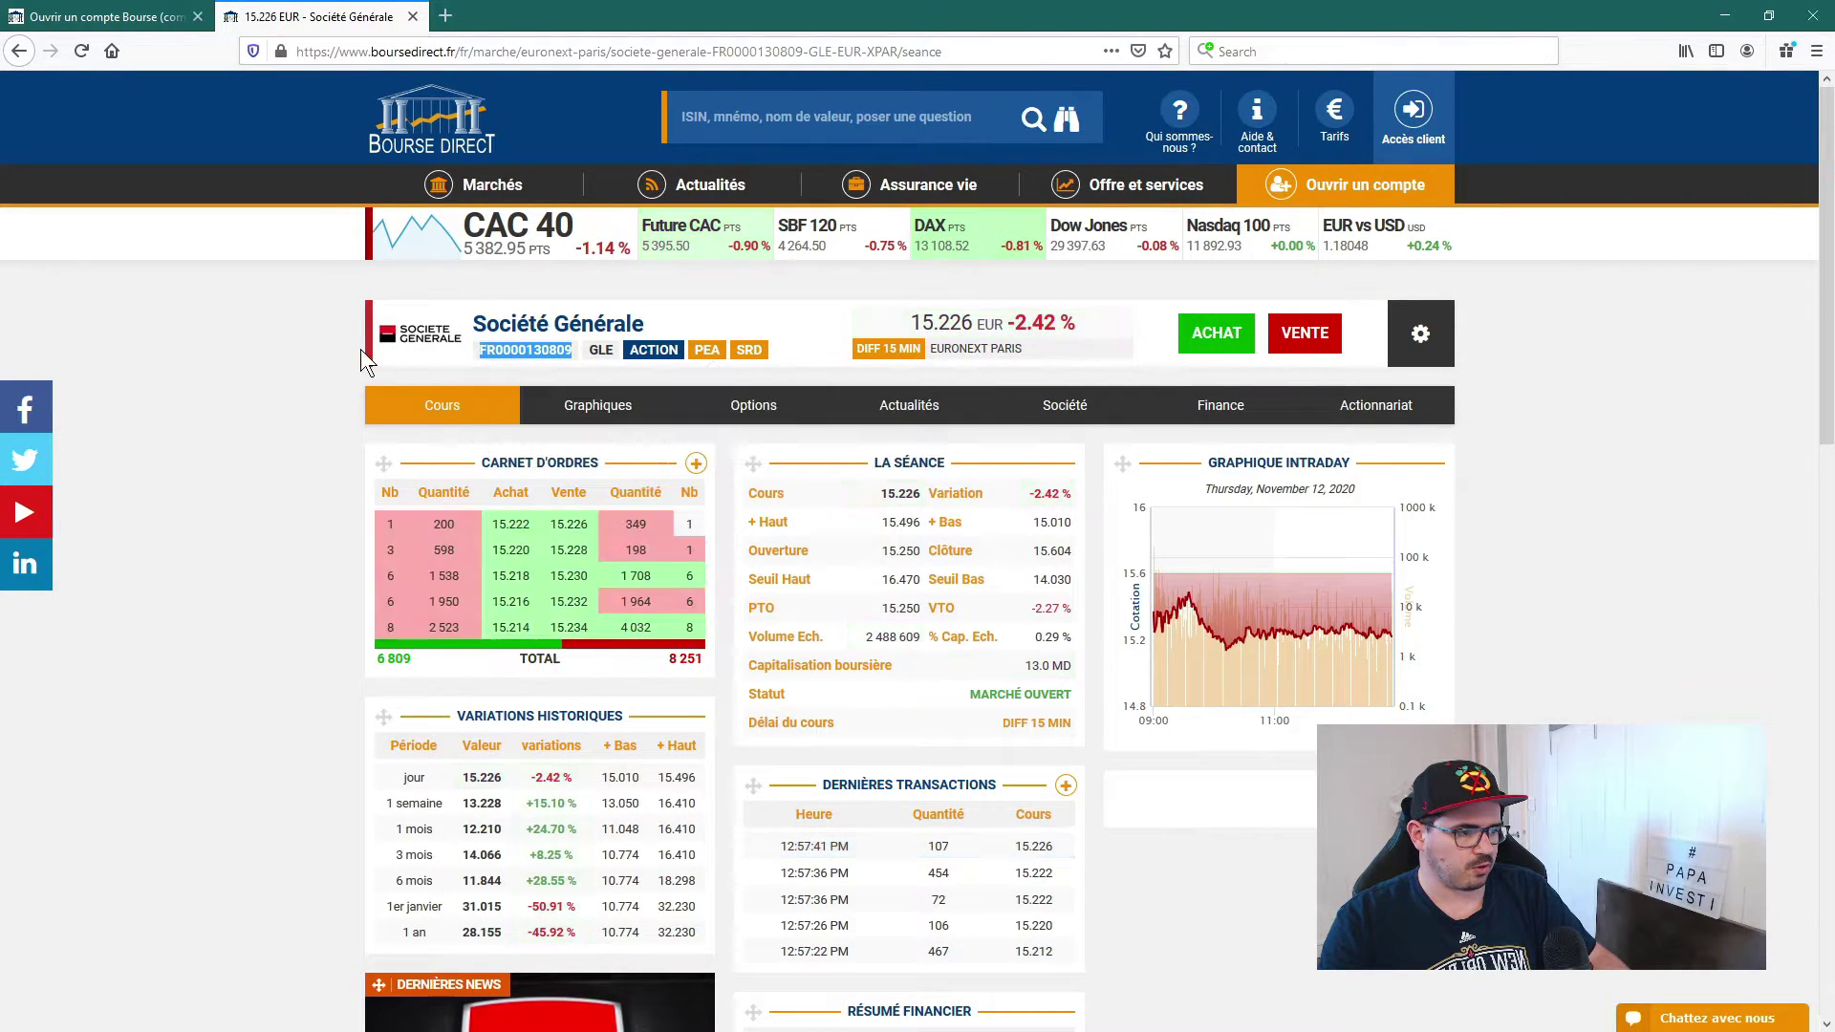
click(105, 17)
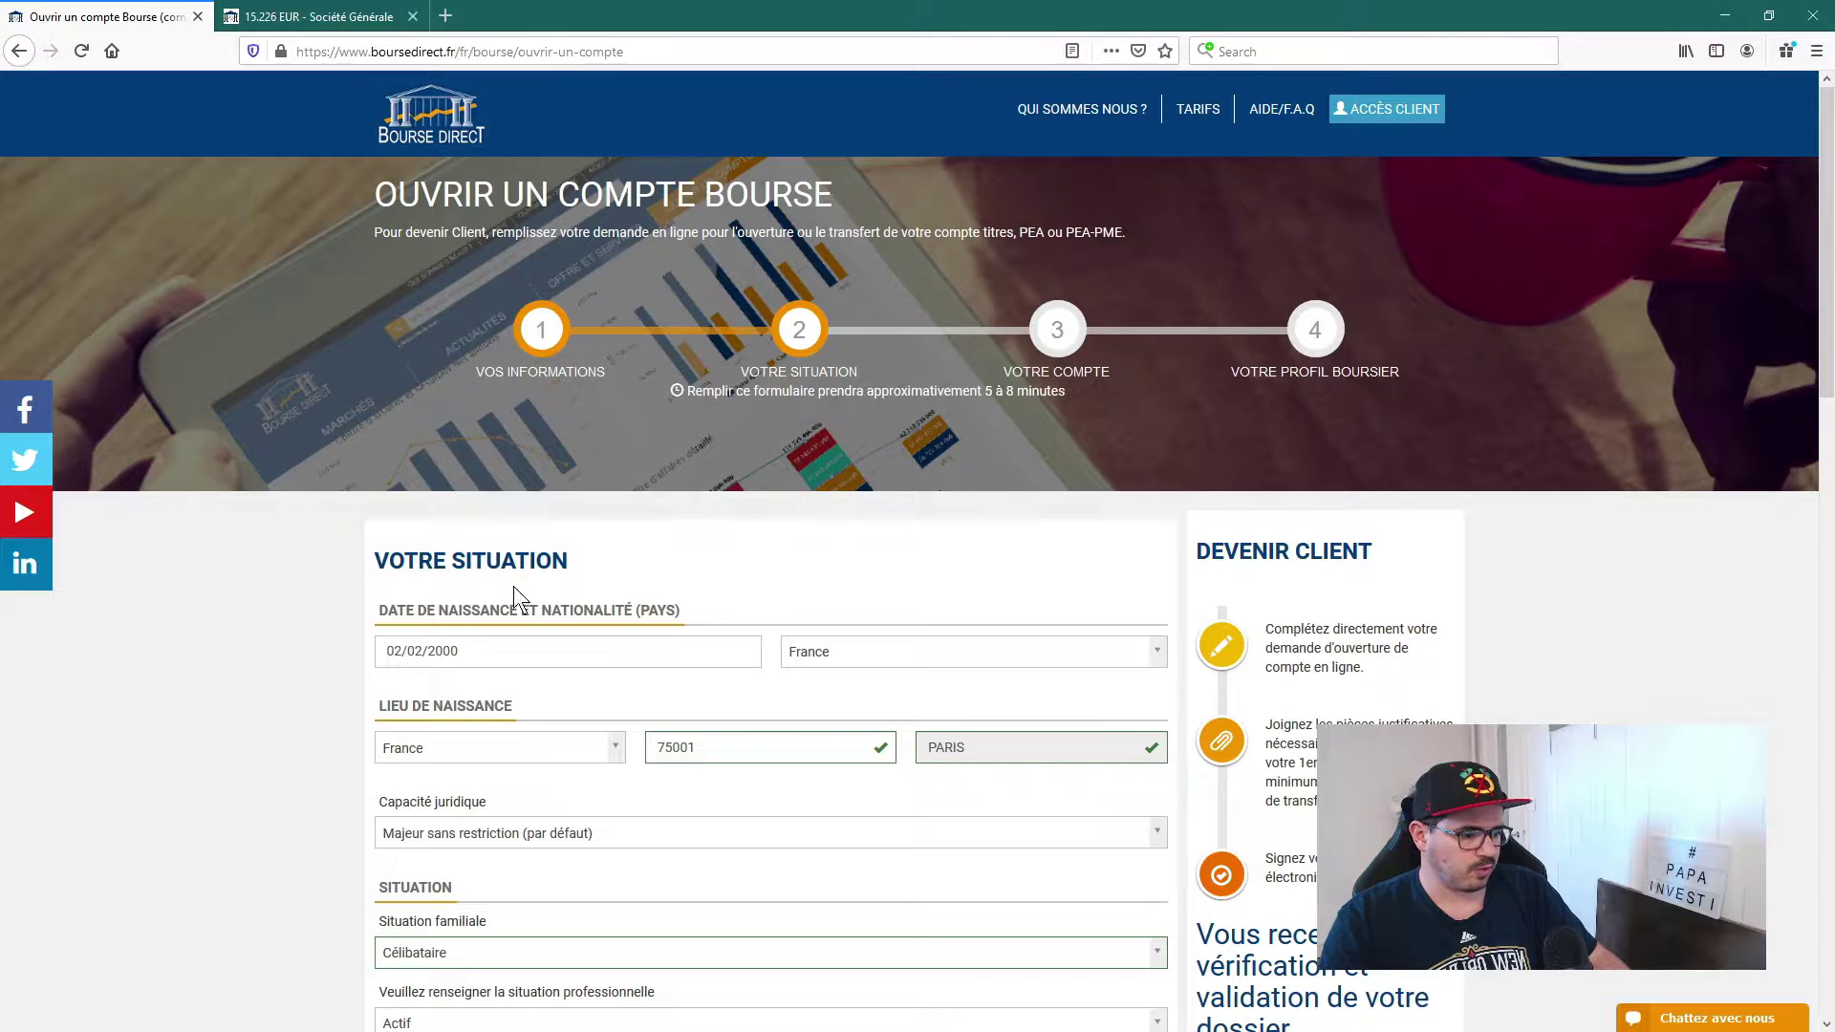
scroll(306, 715, down, 8)
scroll(306, 713, down, 1)
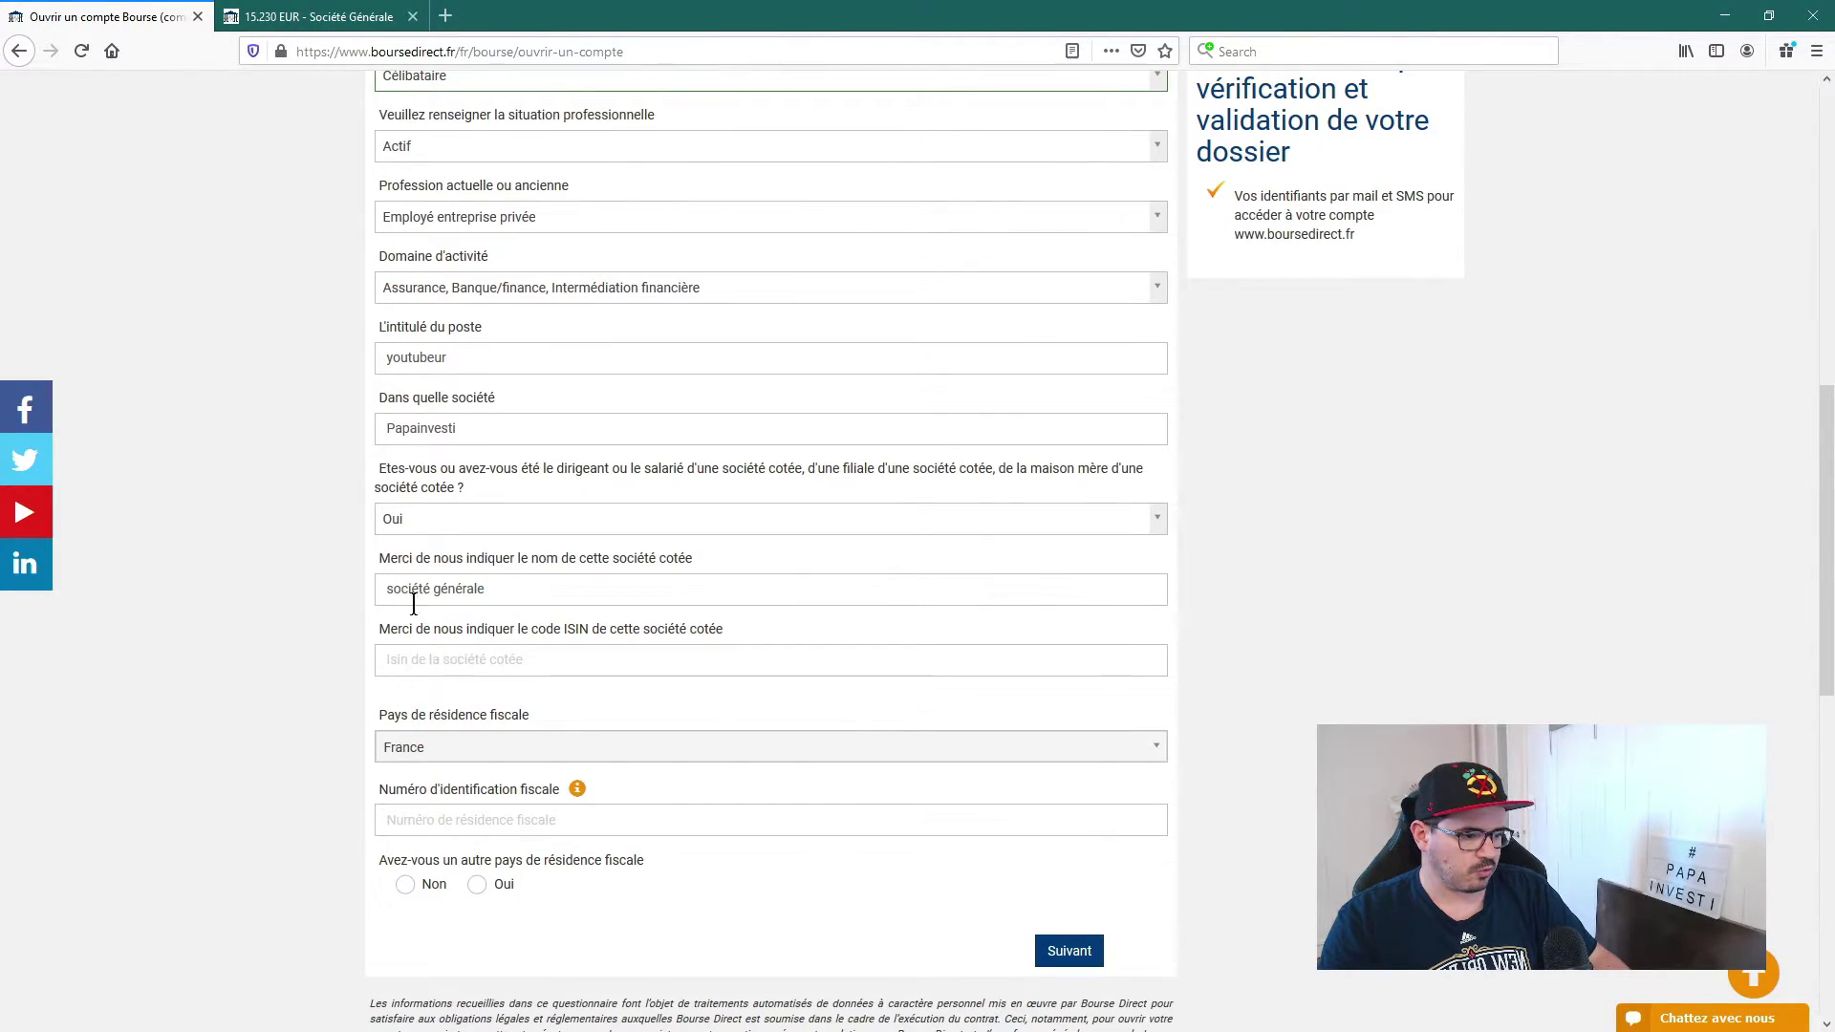
click(580, 669)
key(ctrl+v)
click(323, 698)
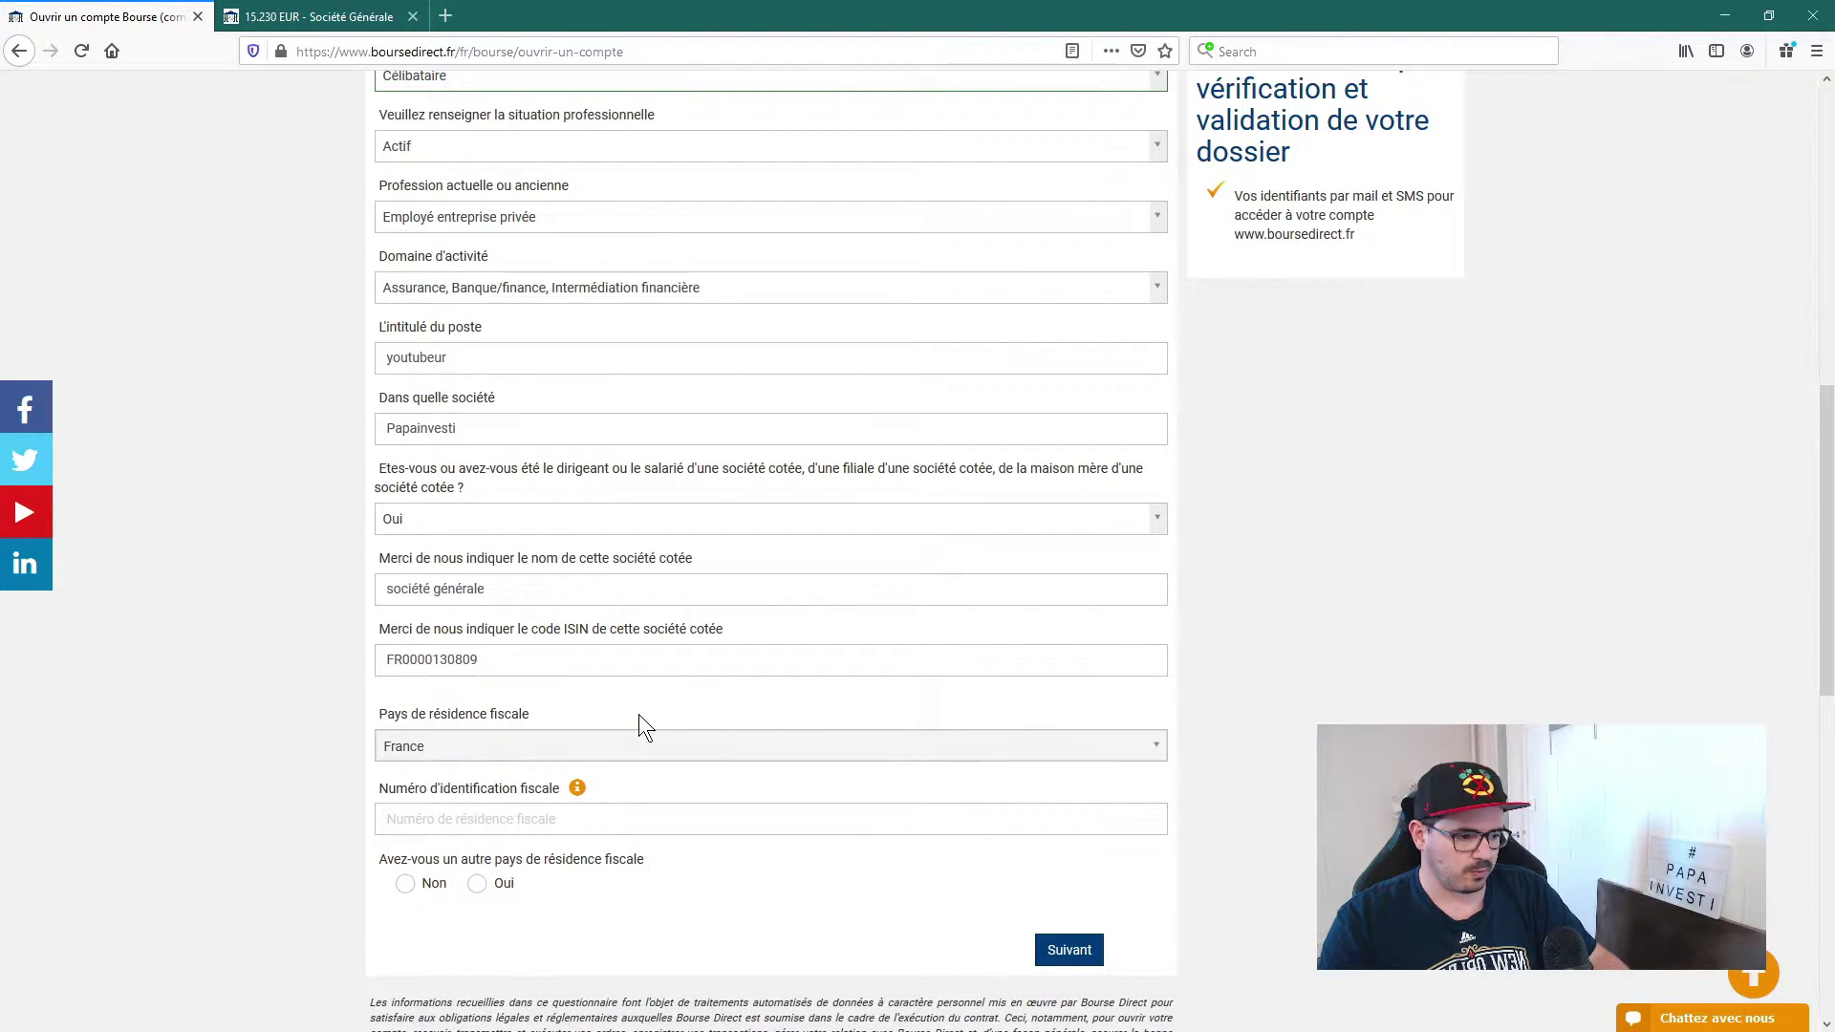
Step: Enter the fiscal identification number and answer Non to another tax-residence country
scroll(633, 707, down, 4)
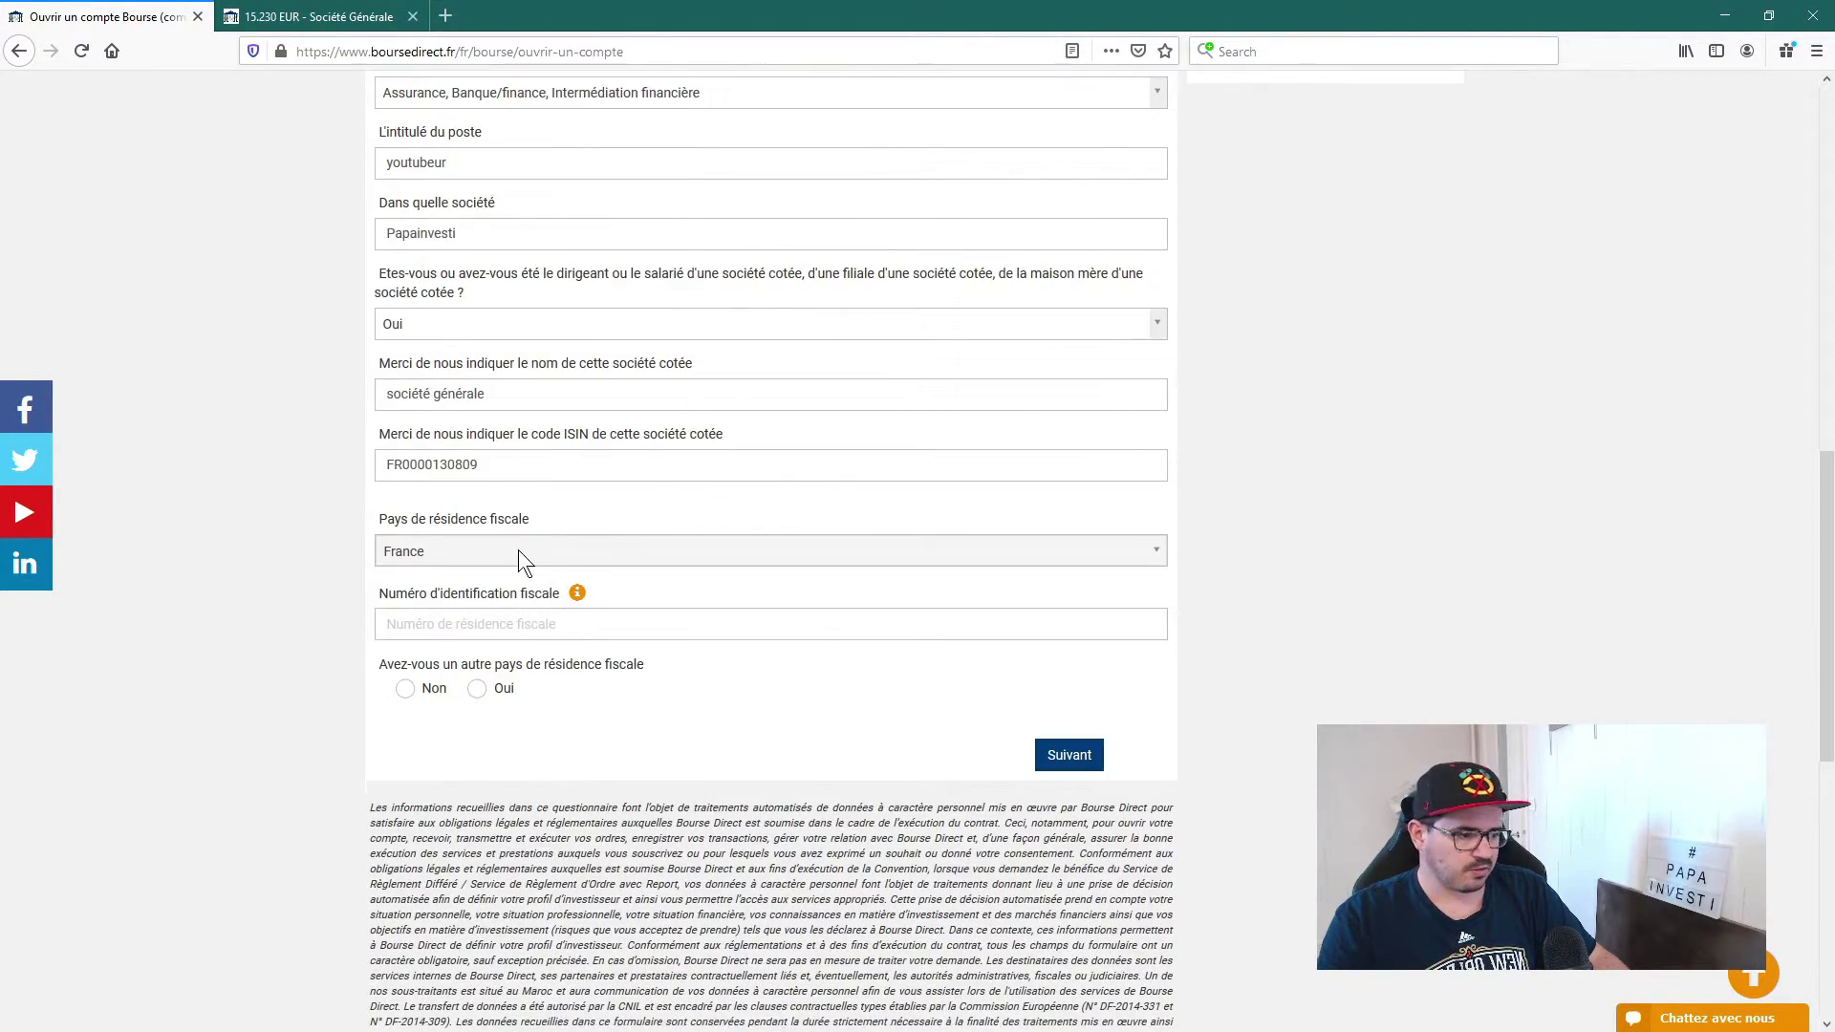
click(386, 624)
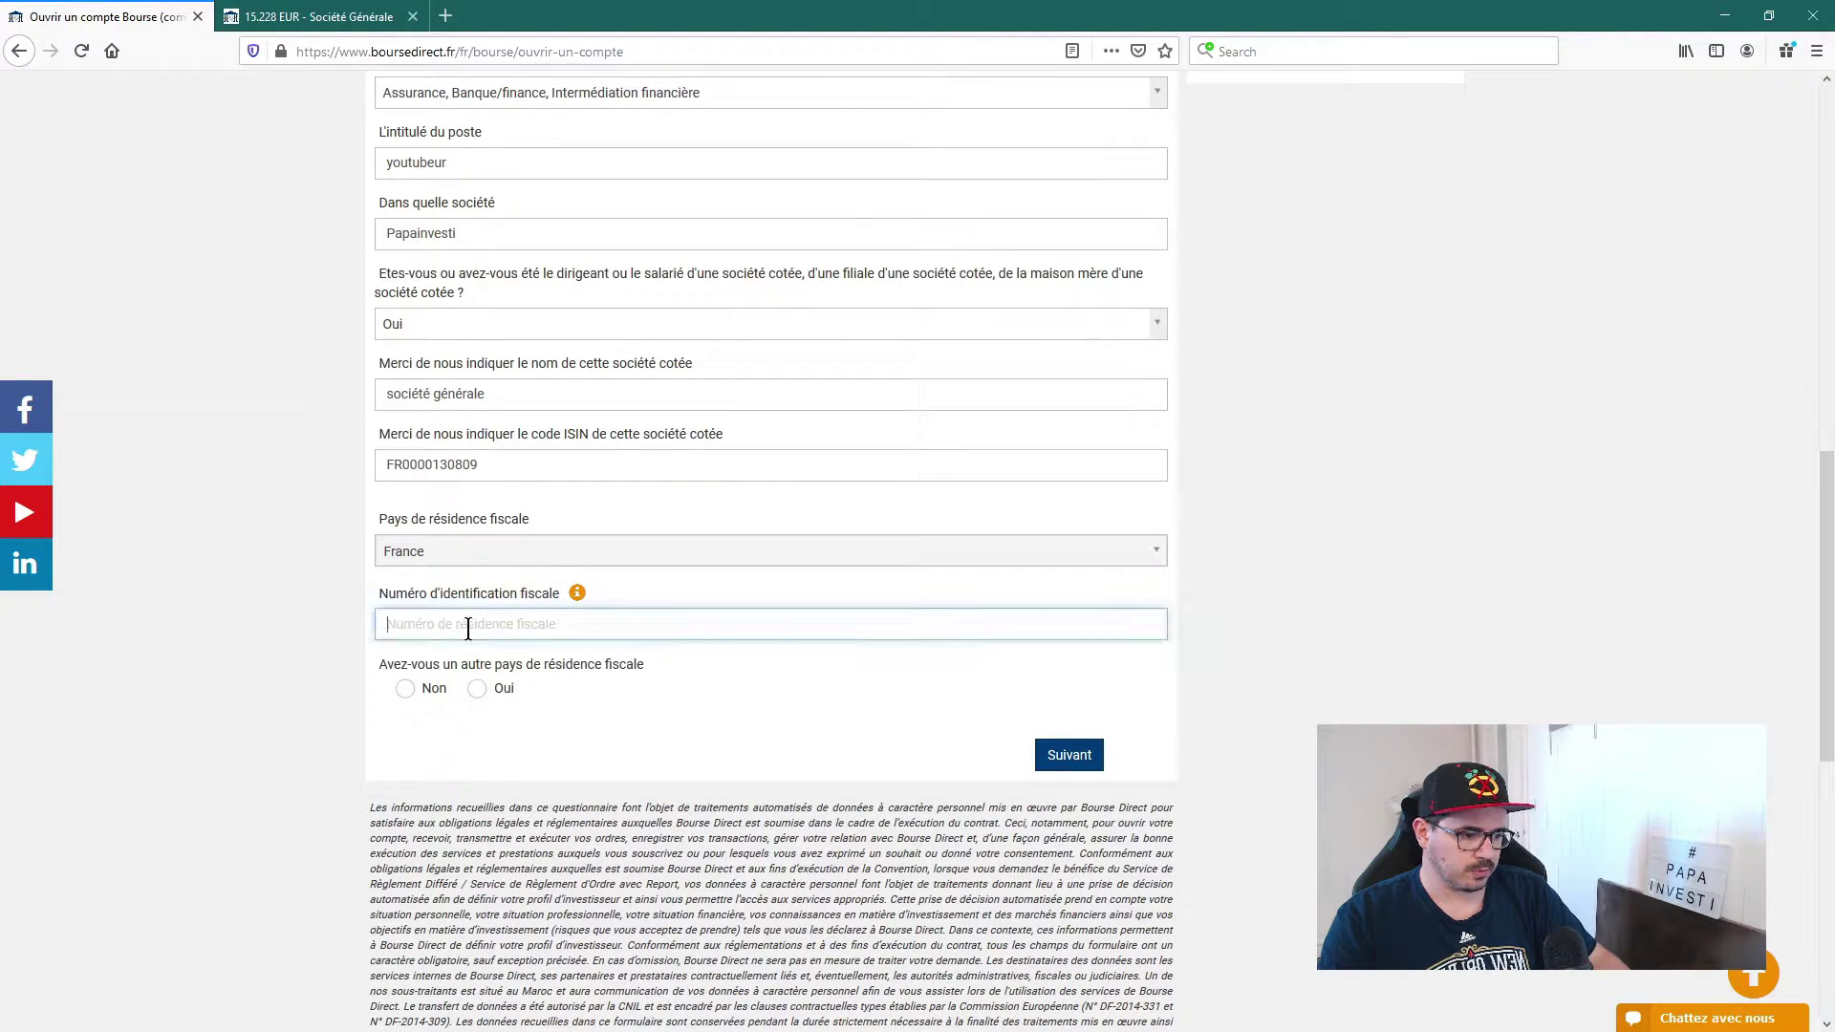
text(123)
key(Return)
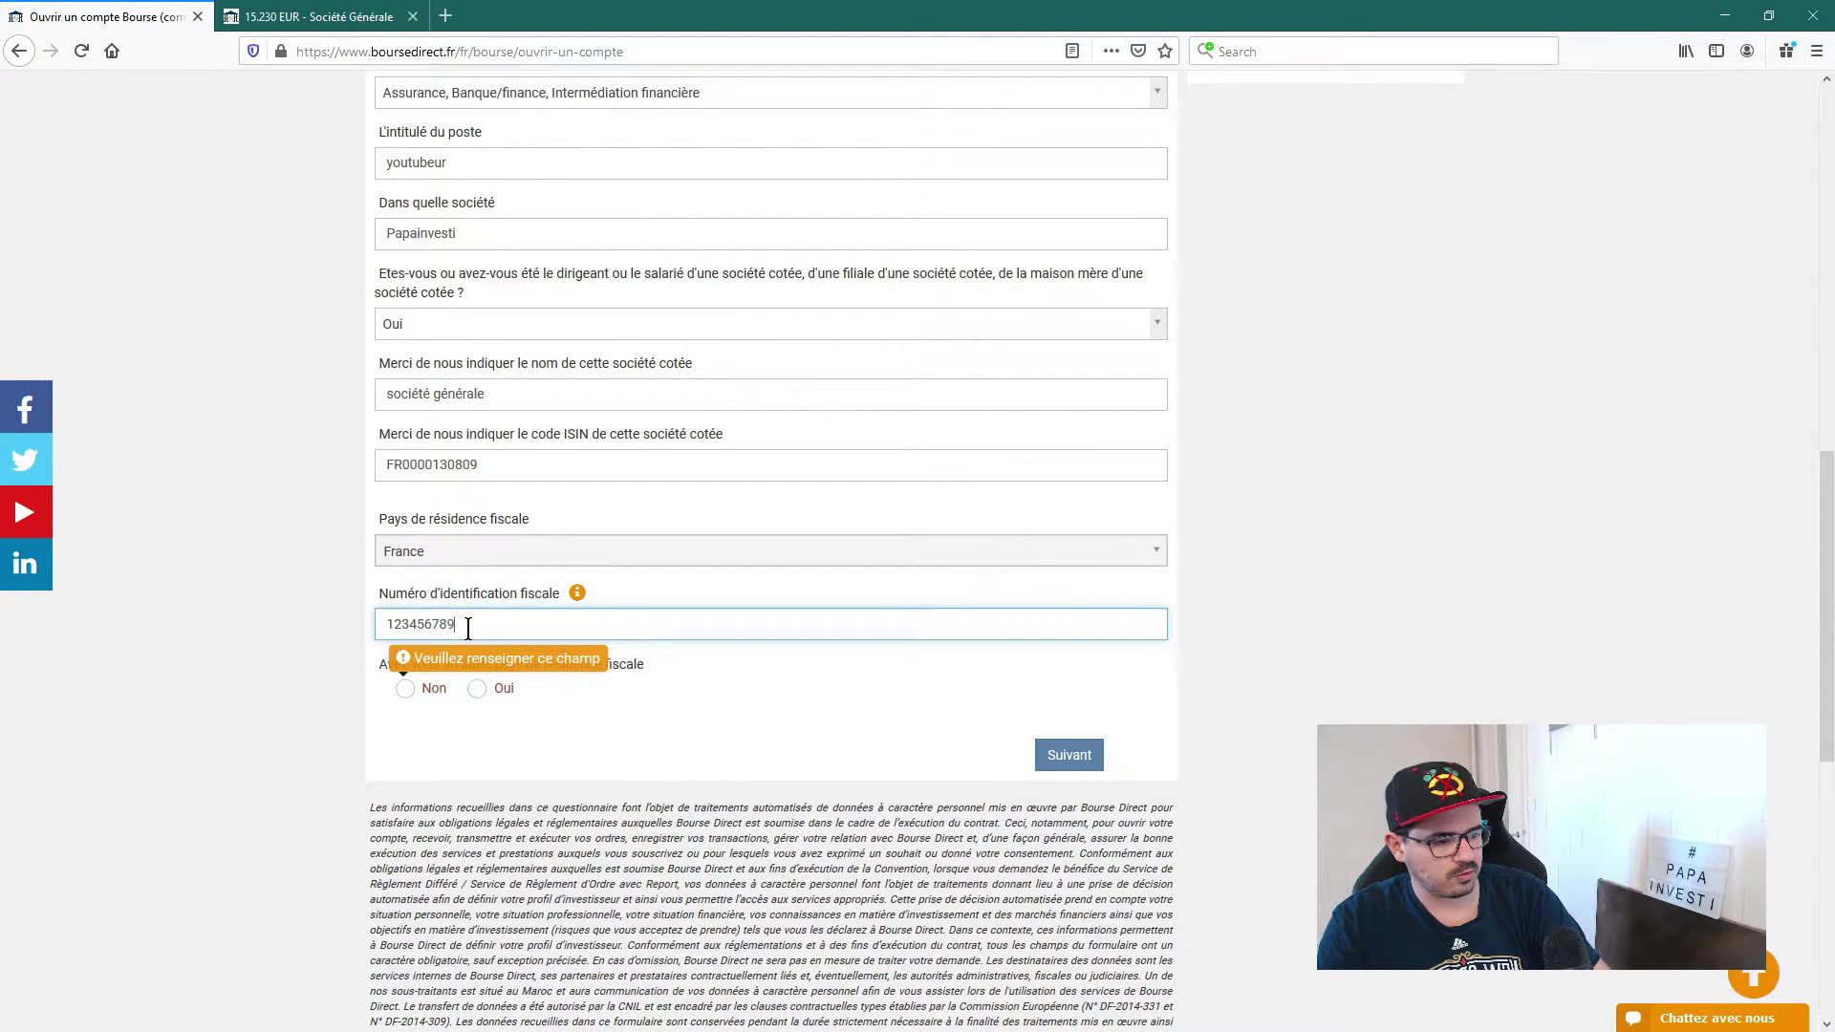
text(4567890123)
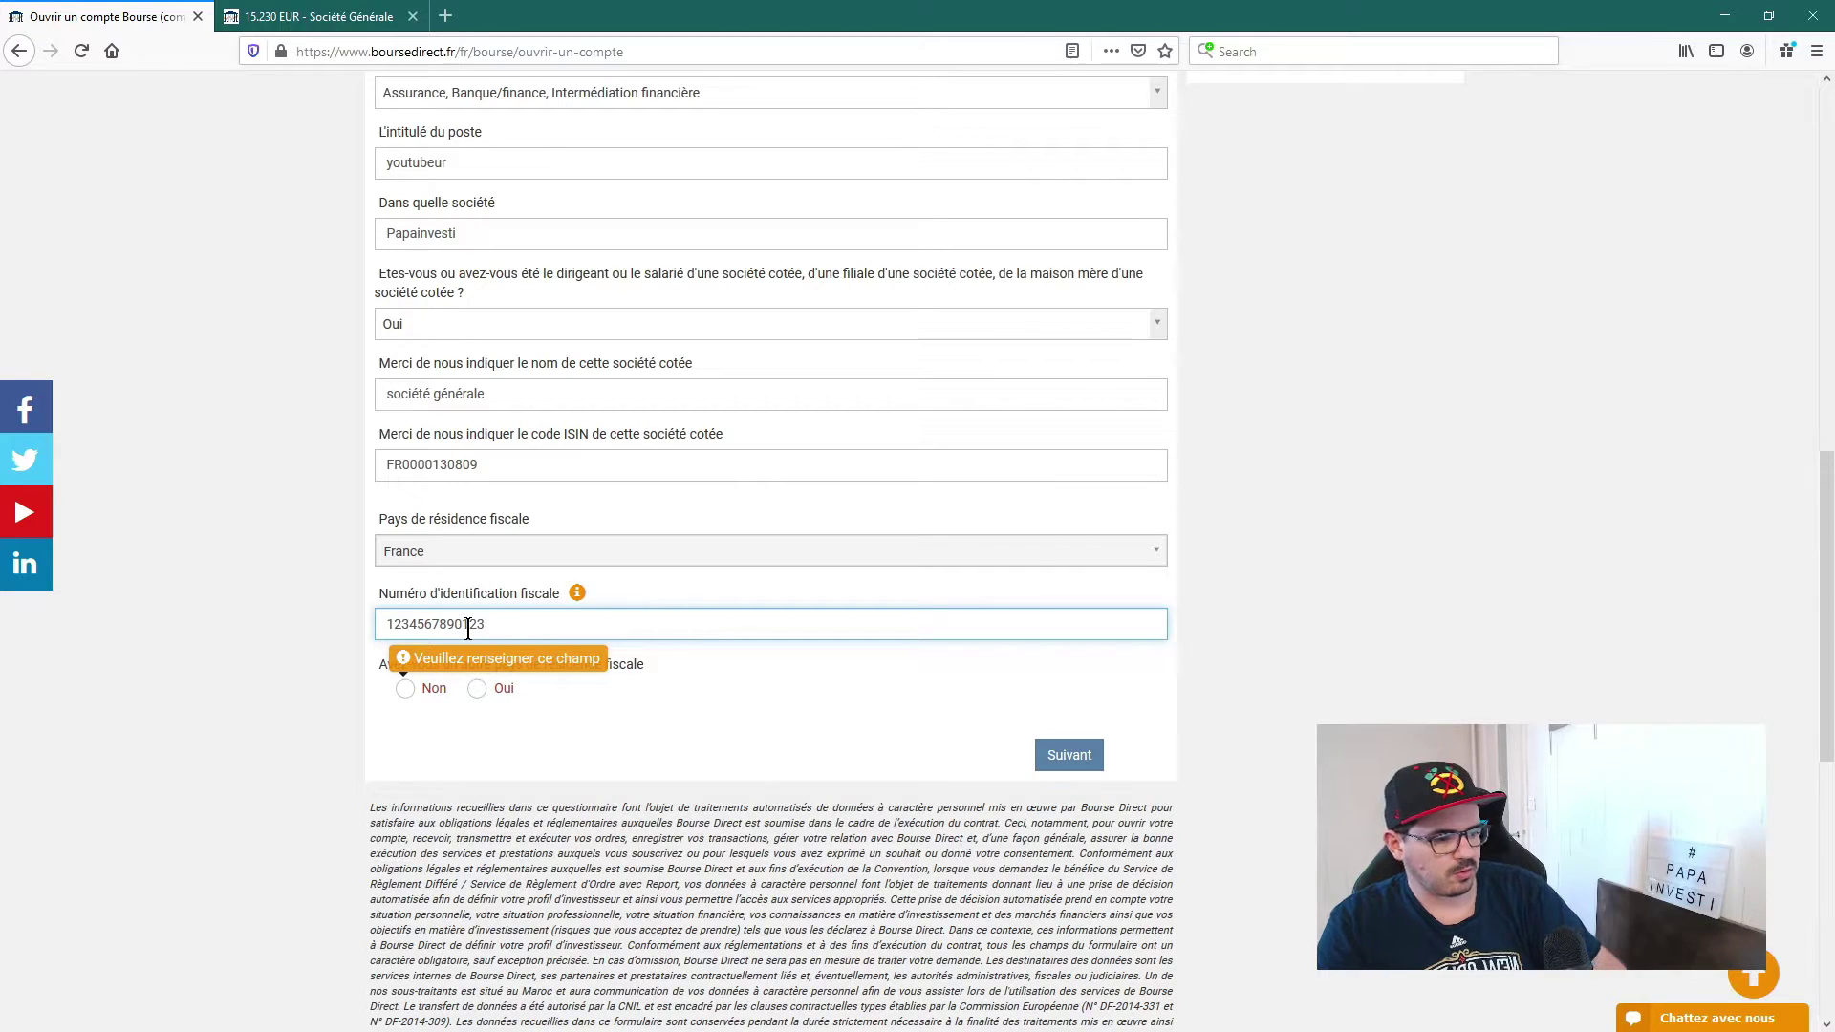
click(1229, 633)
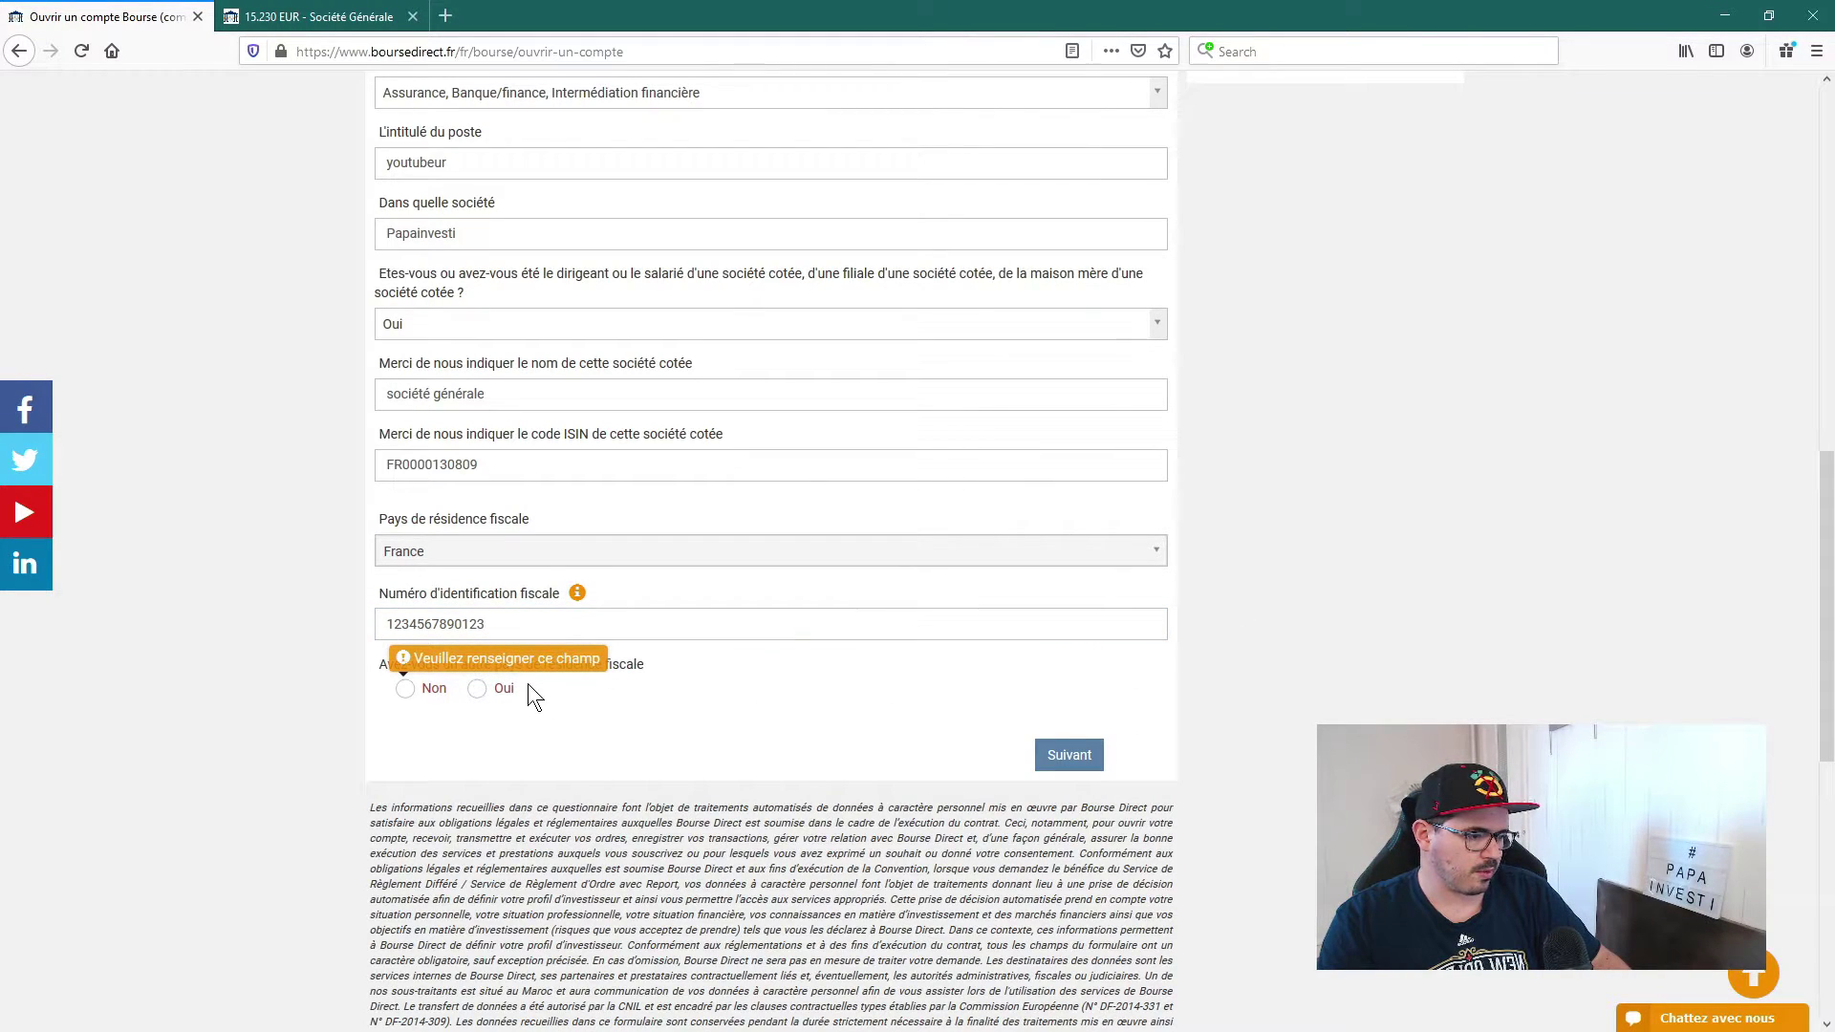
click(409, 689)
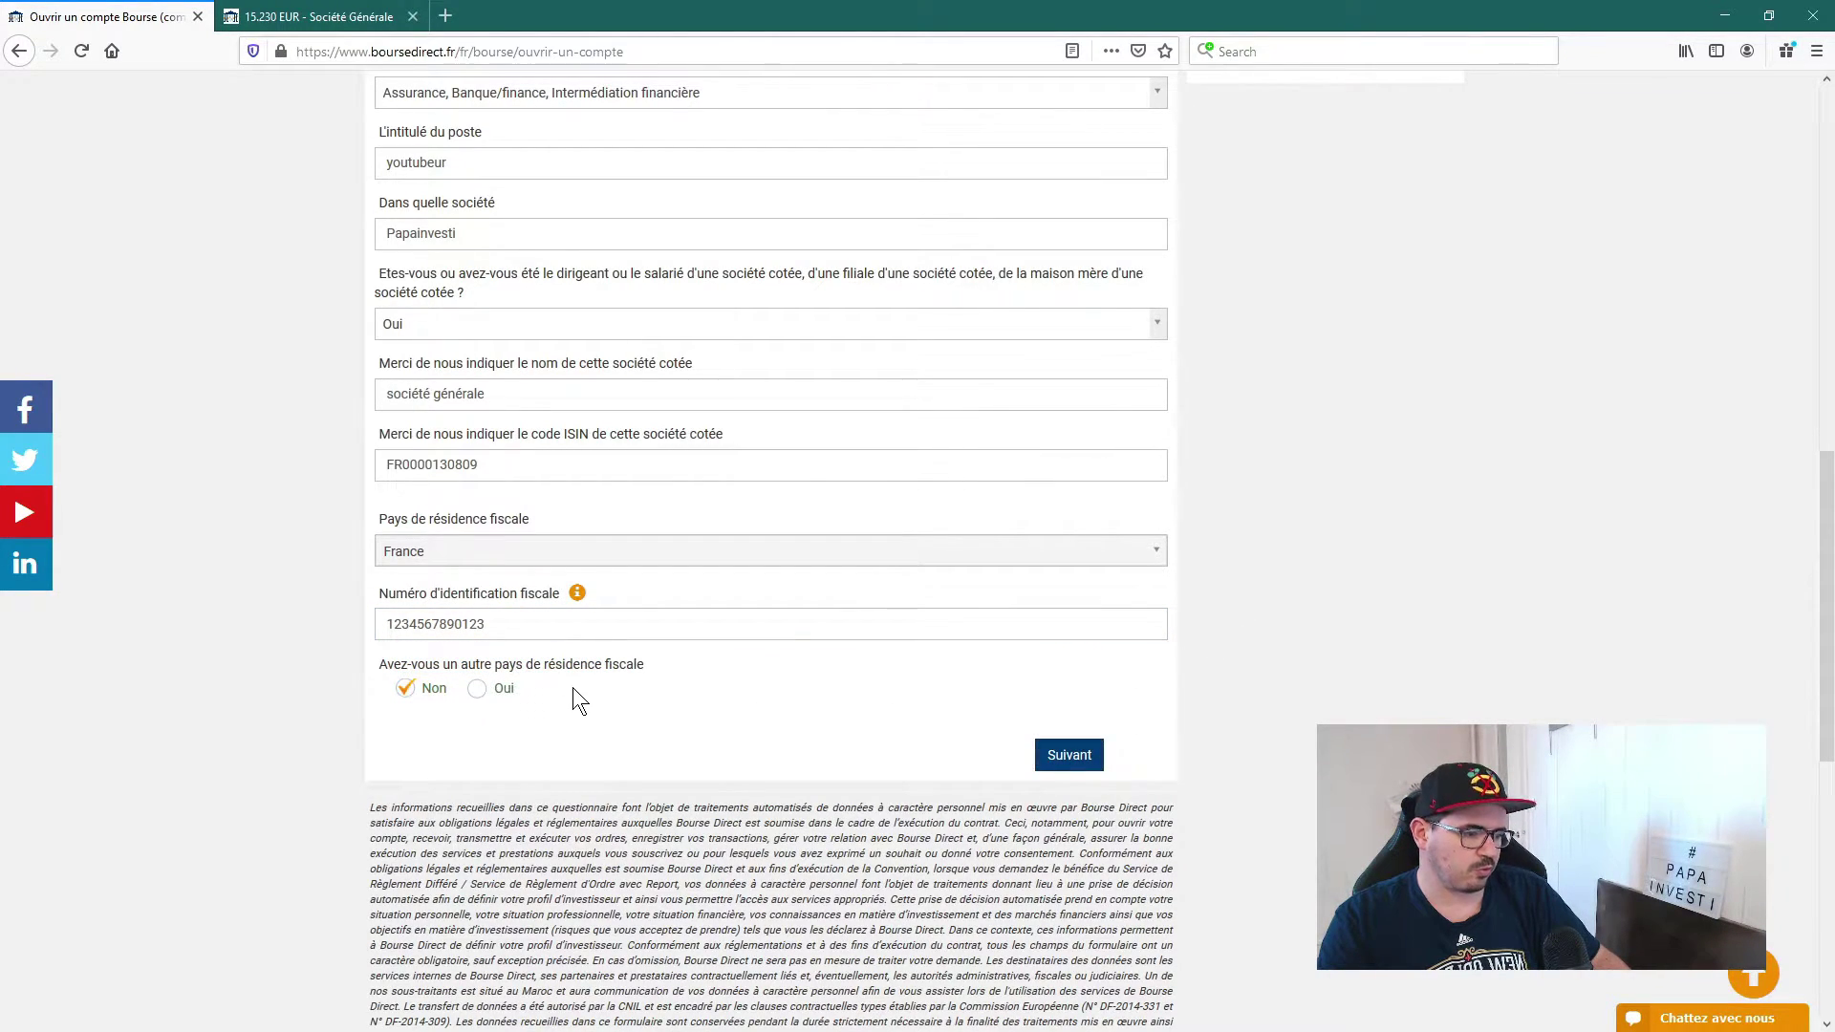
click(497, 694)
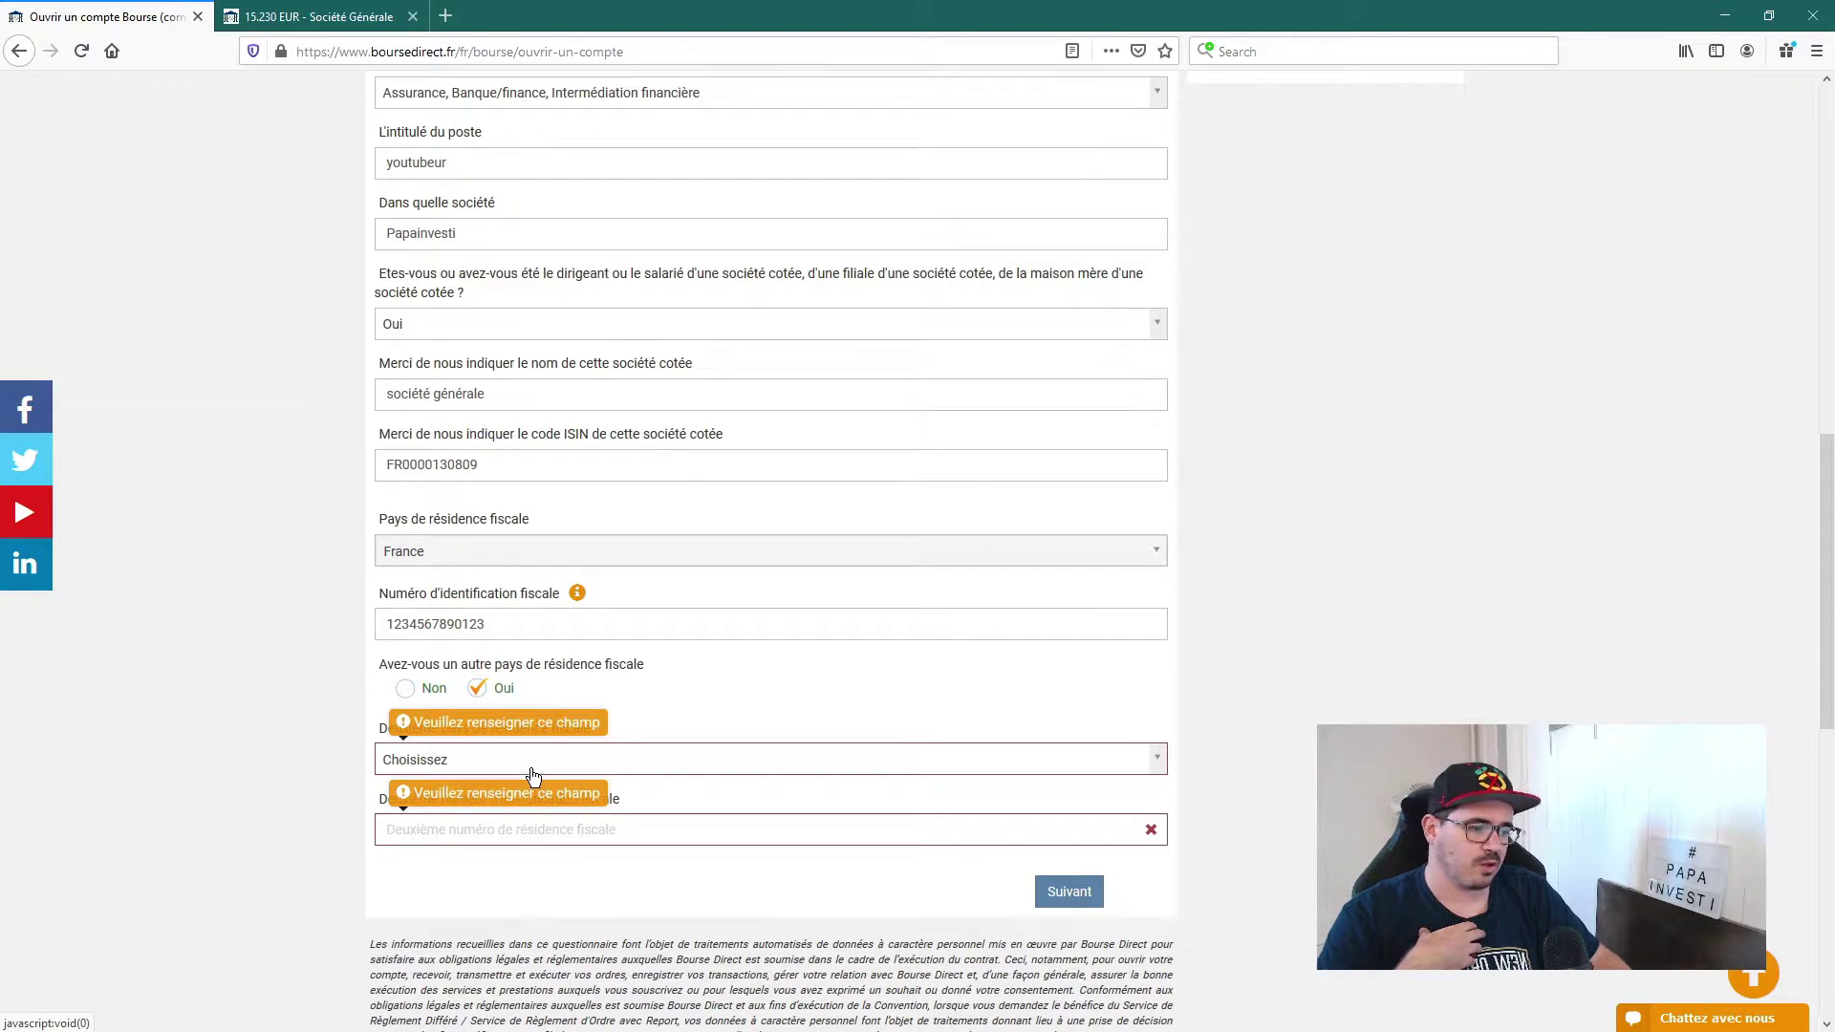
click(411, 696)
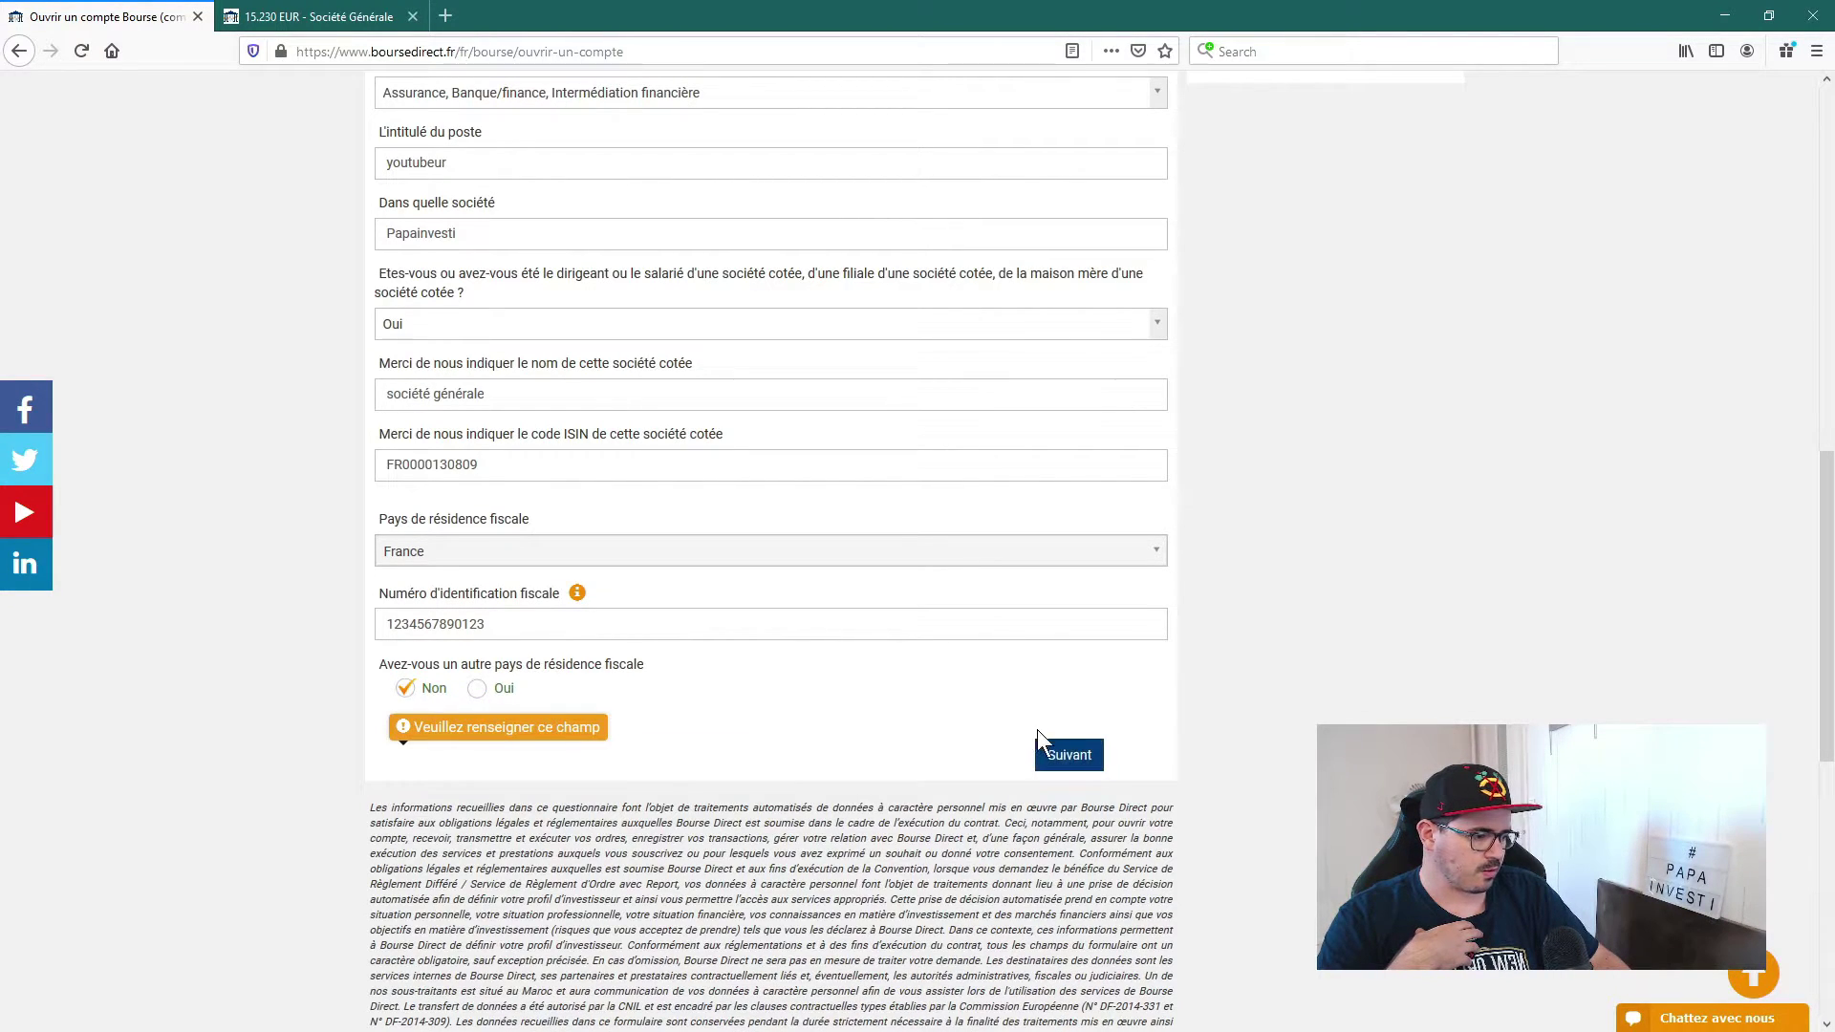
Step: Submit the situation step and keep IR sans acompte as the bond-interest taxation
click(1068, 755)
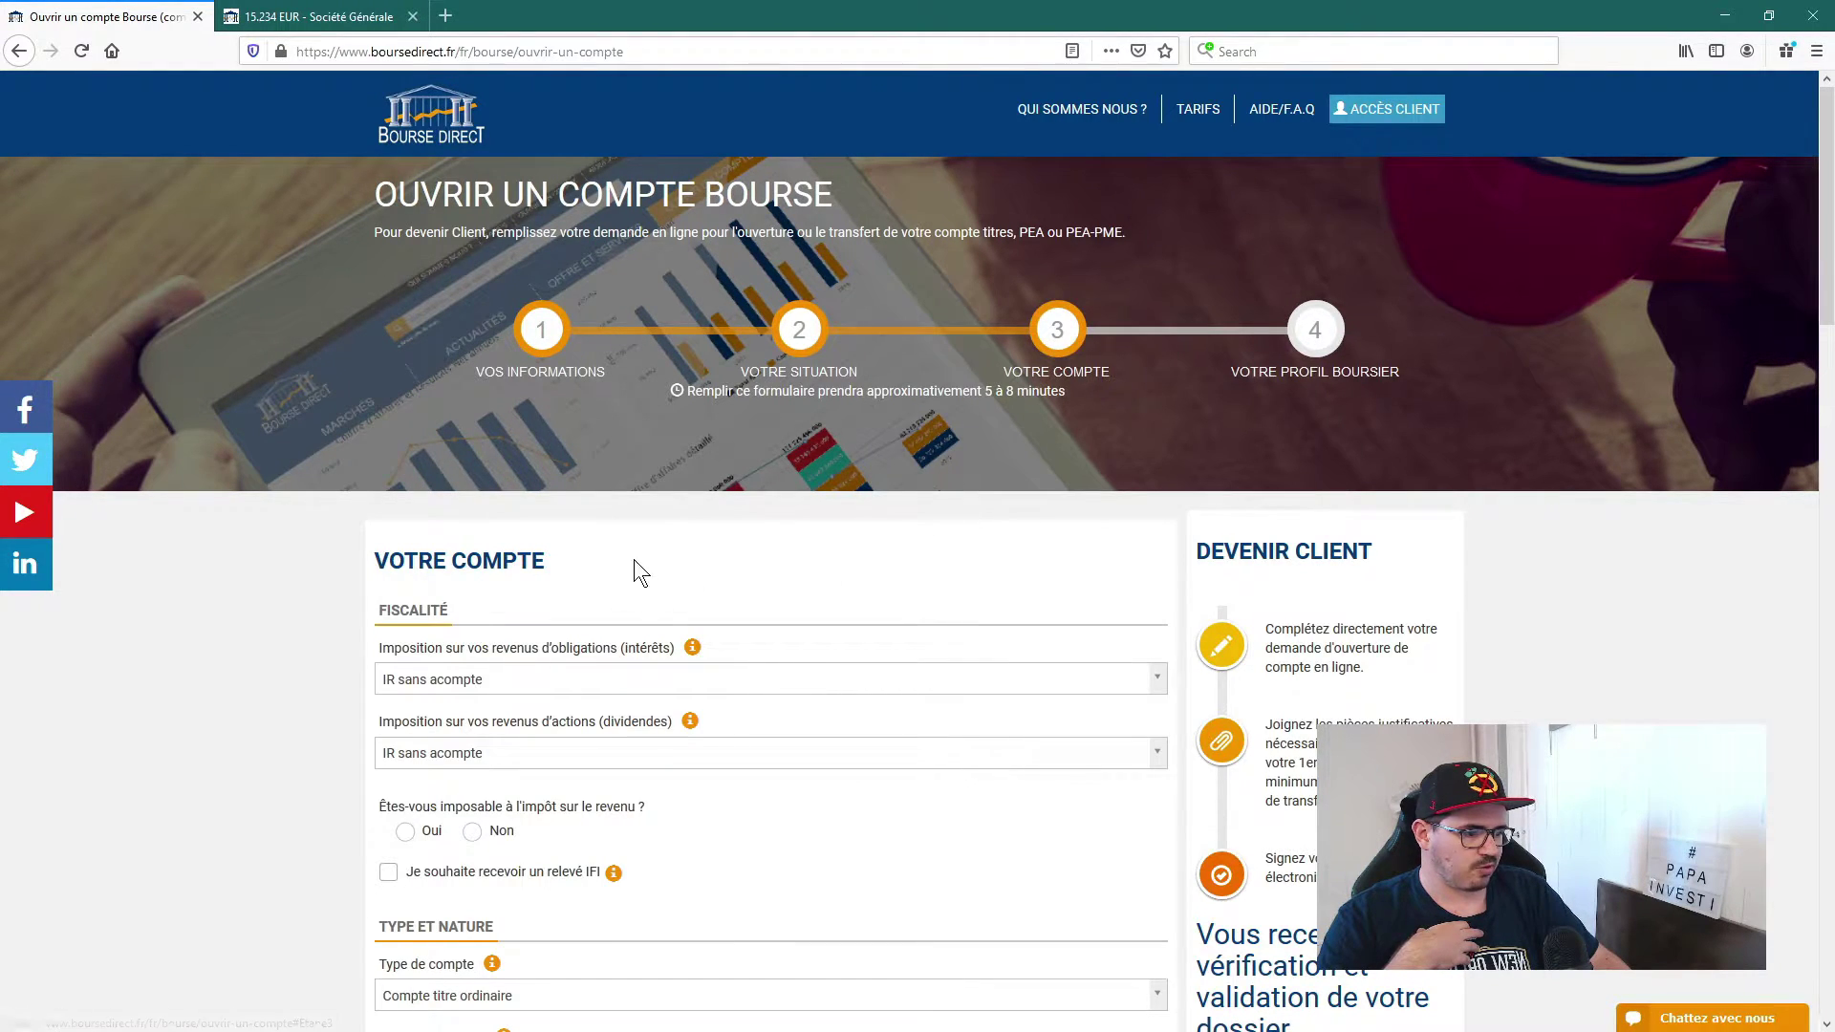
scroll(623, 553, down, 2)
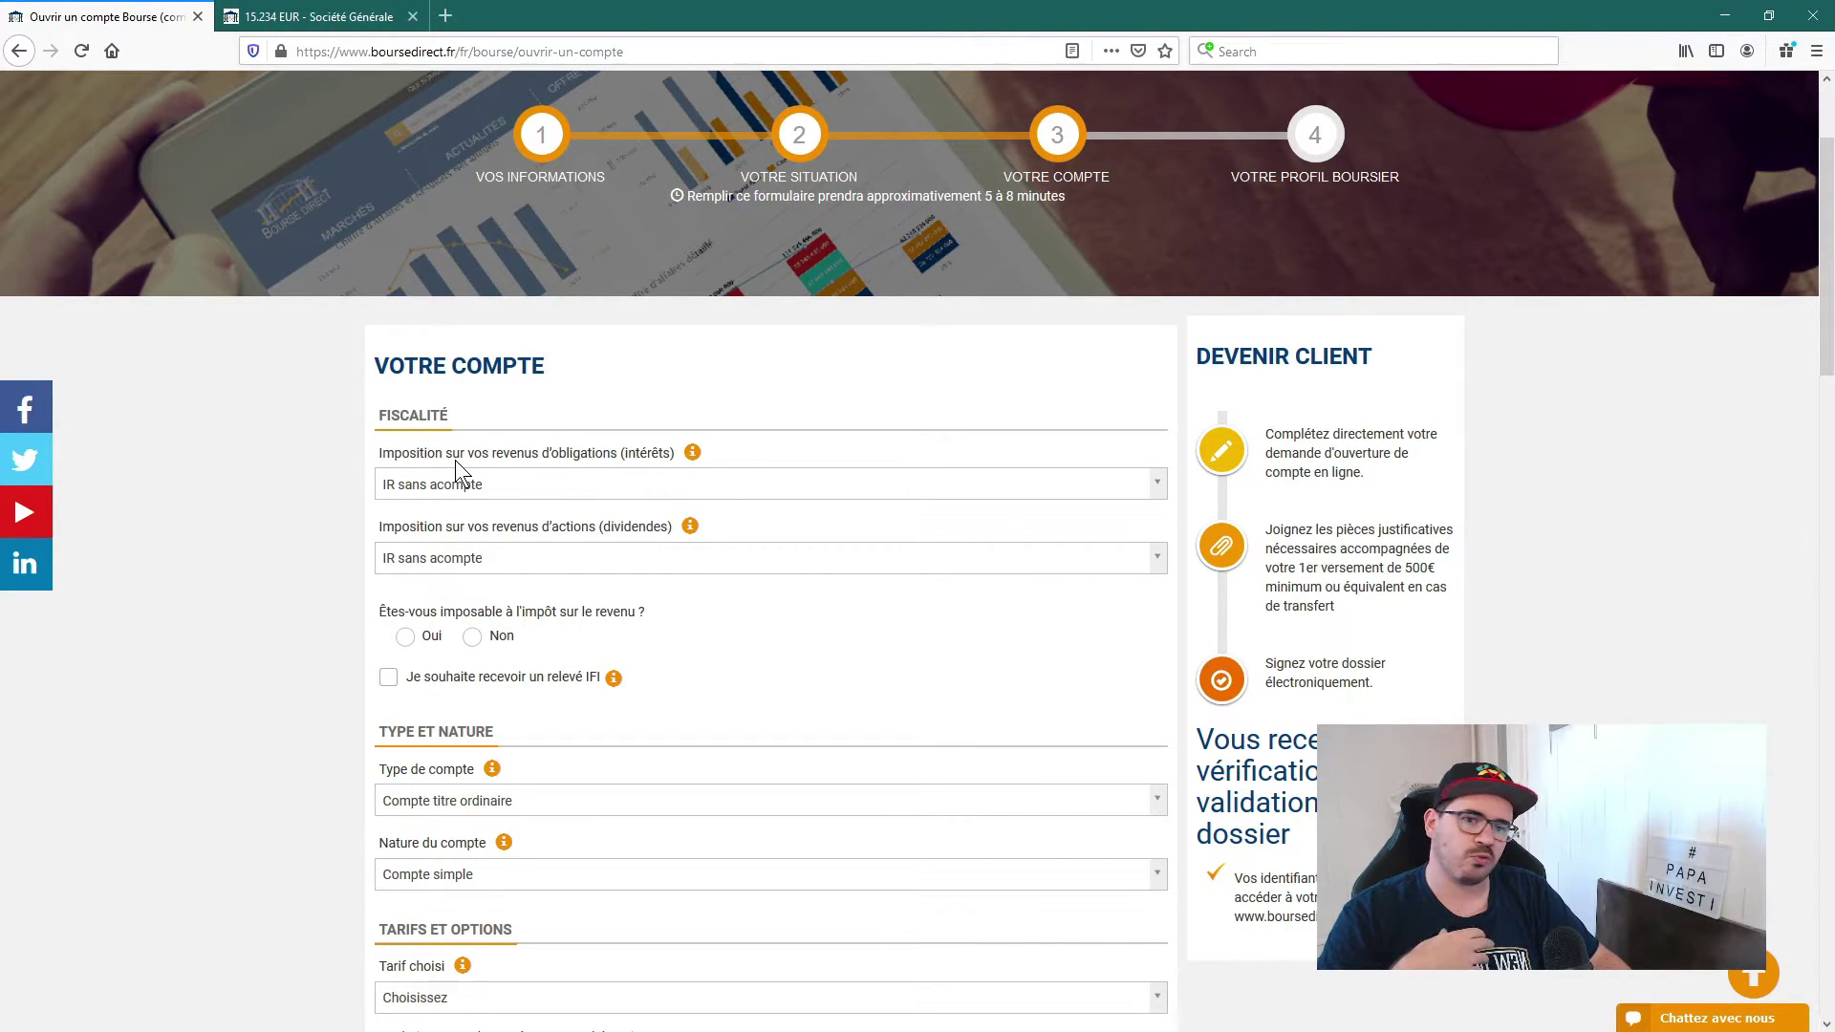
double_click(565, 453)
drag(541, 527, 564, 526)
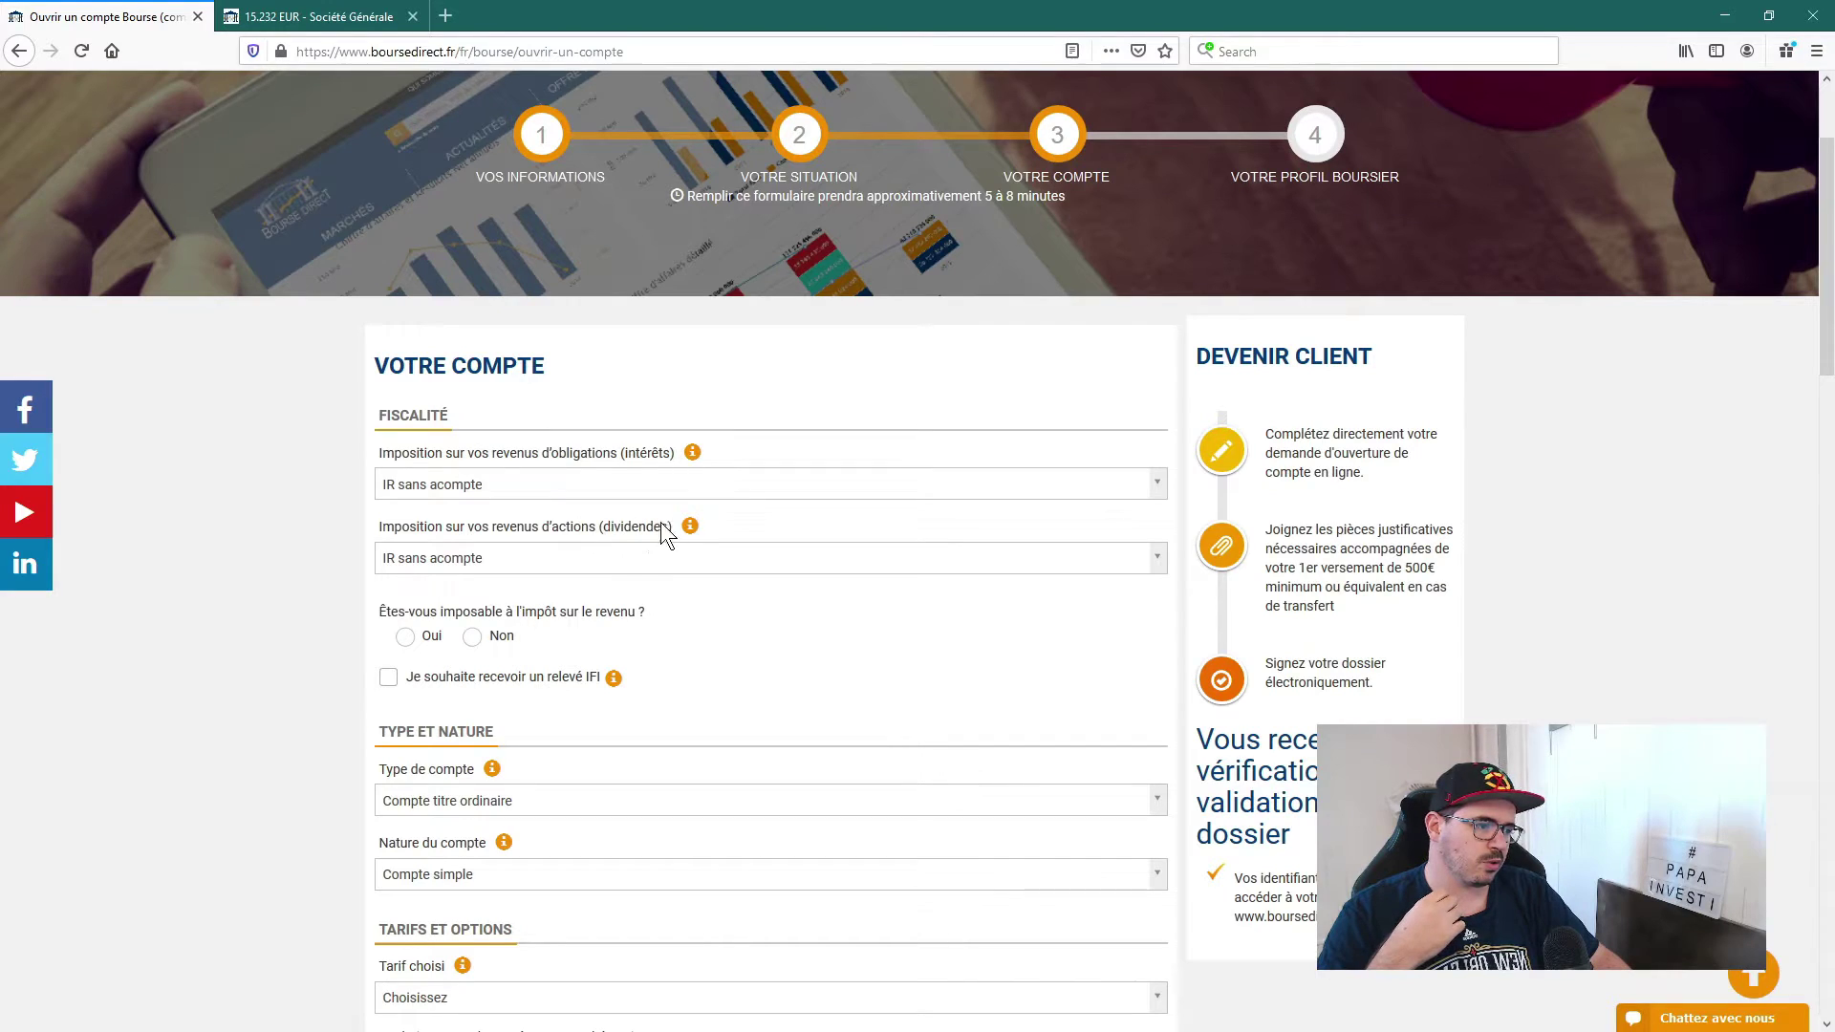
click(660, 456)
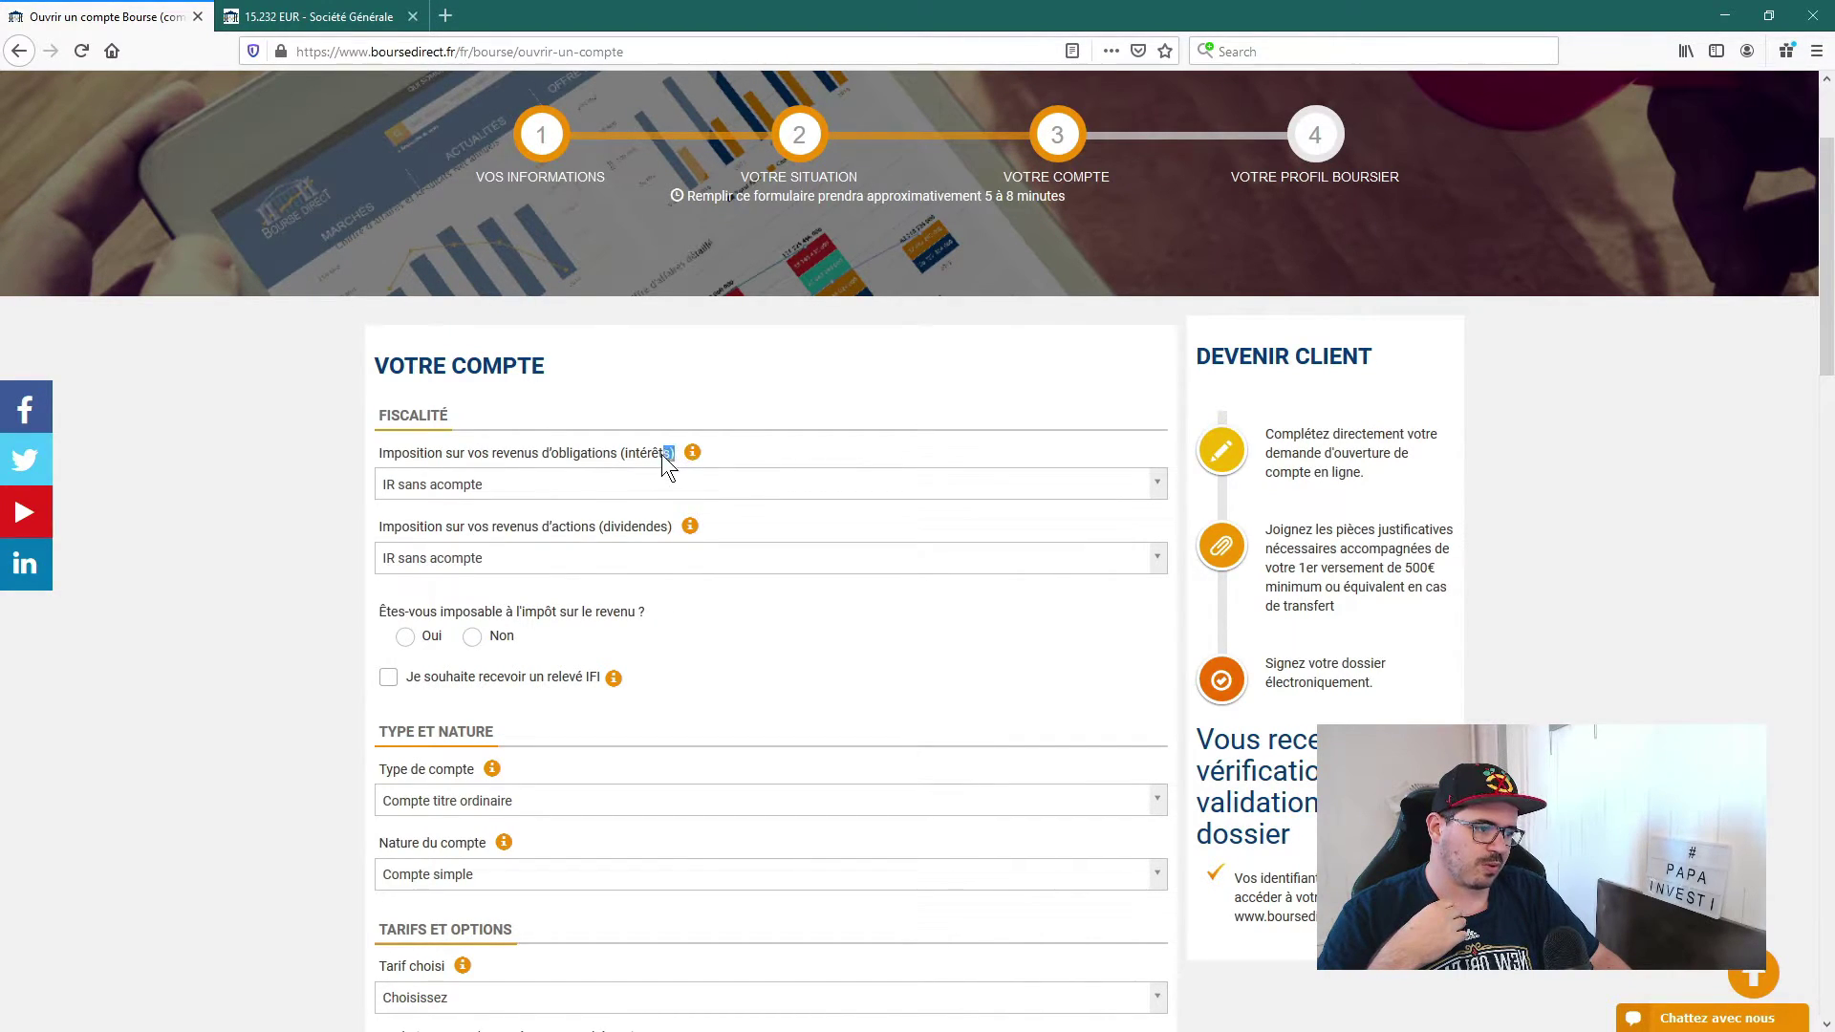
click(586, 404)
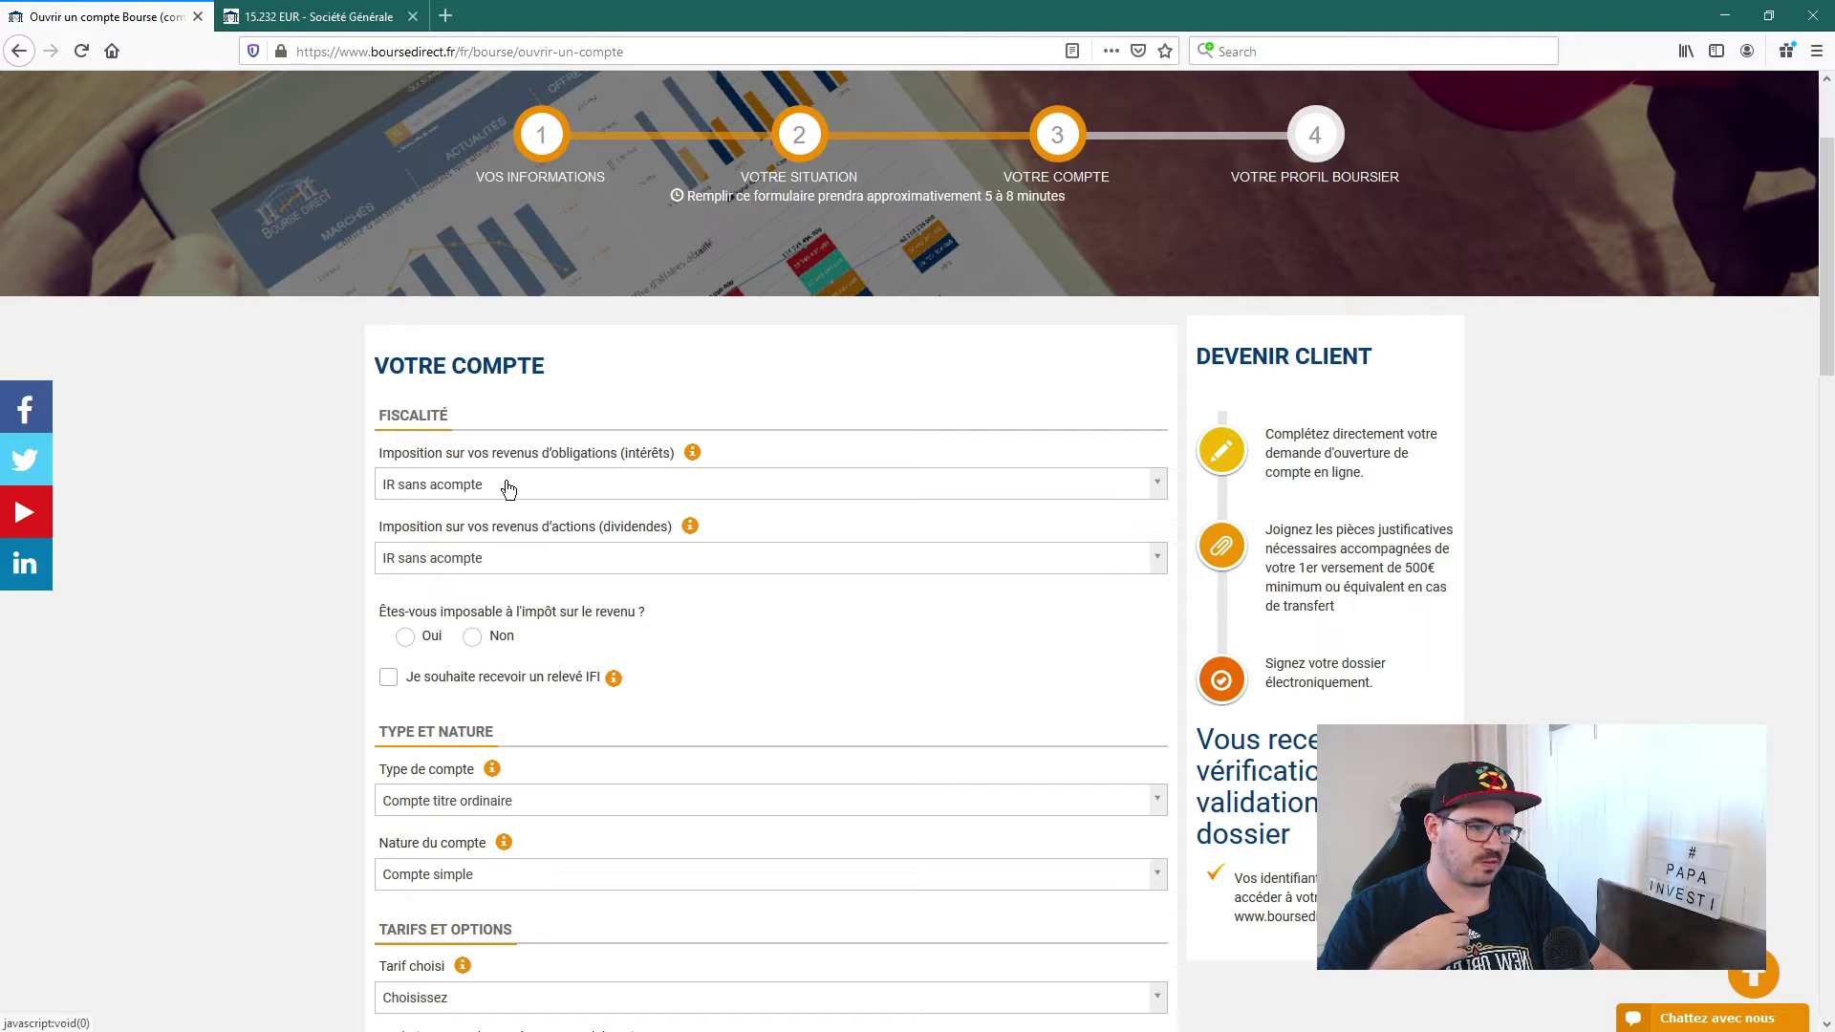
click(505, 481)
click(557, 411)
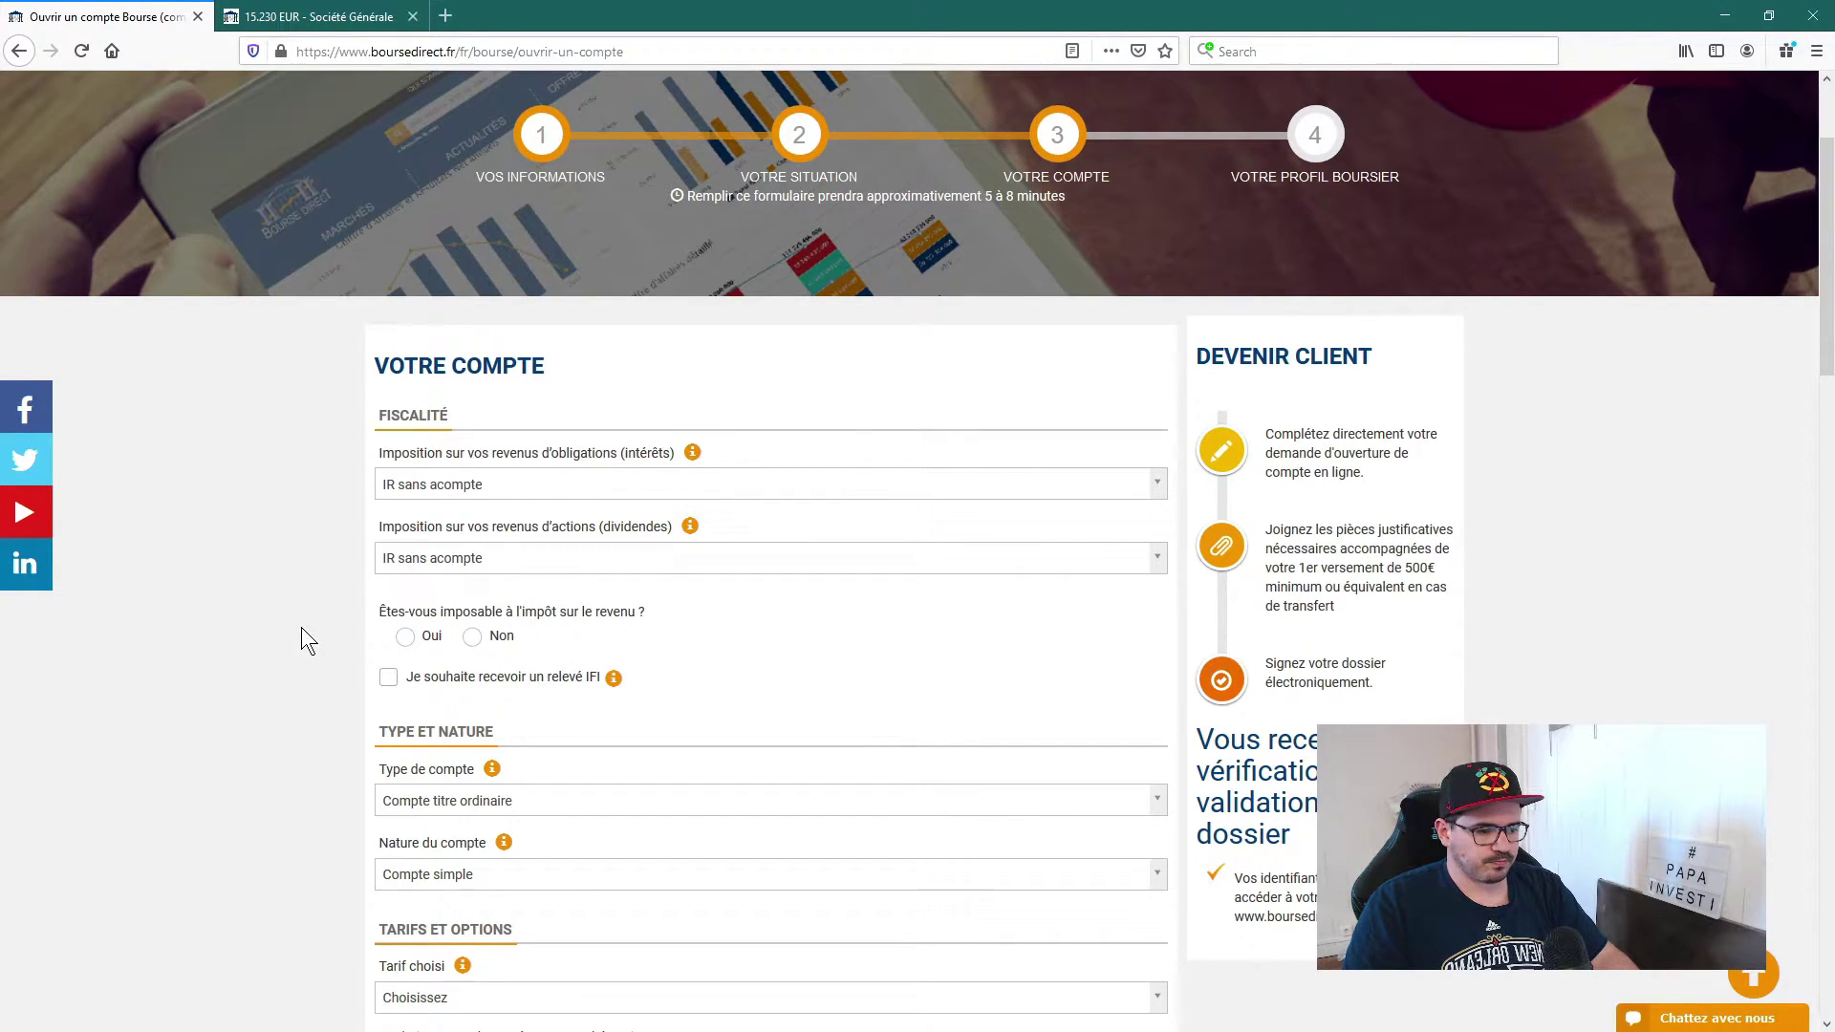
Step: Answer Oui to being liable for income tax and leave the IFI statement unrequested
scroll(301, 627, down, 1)
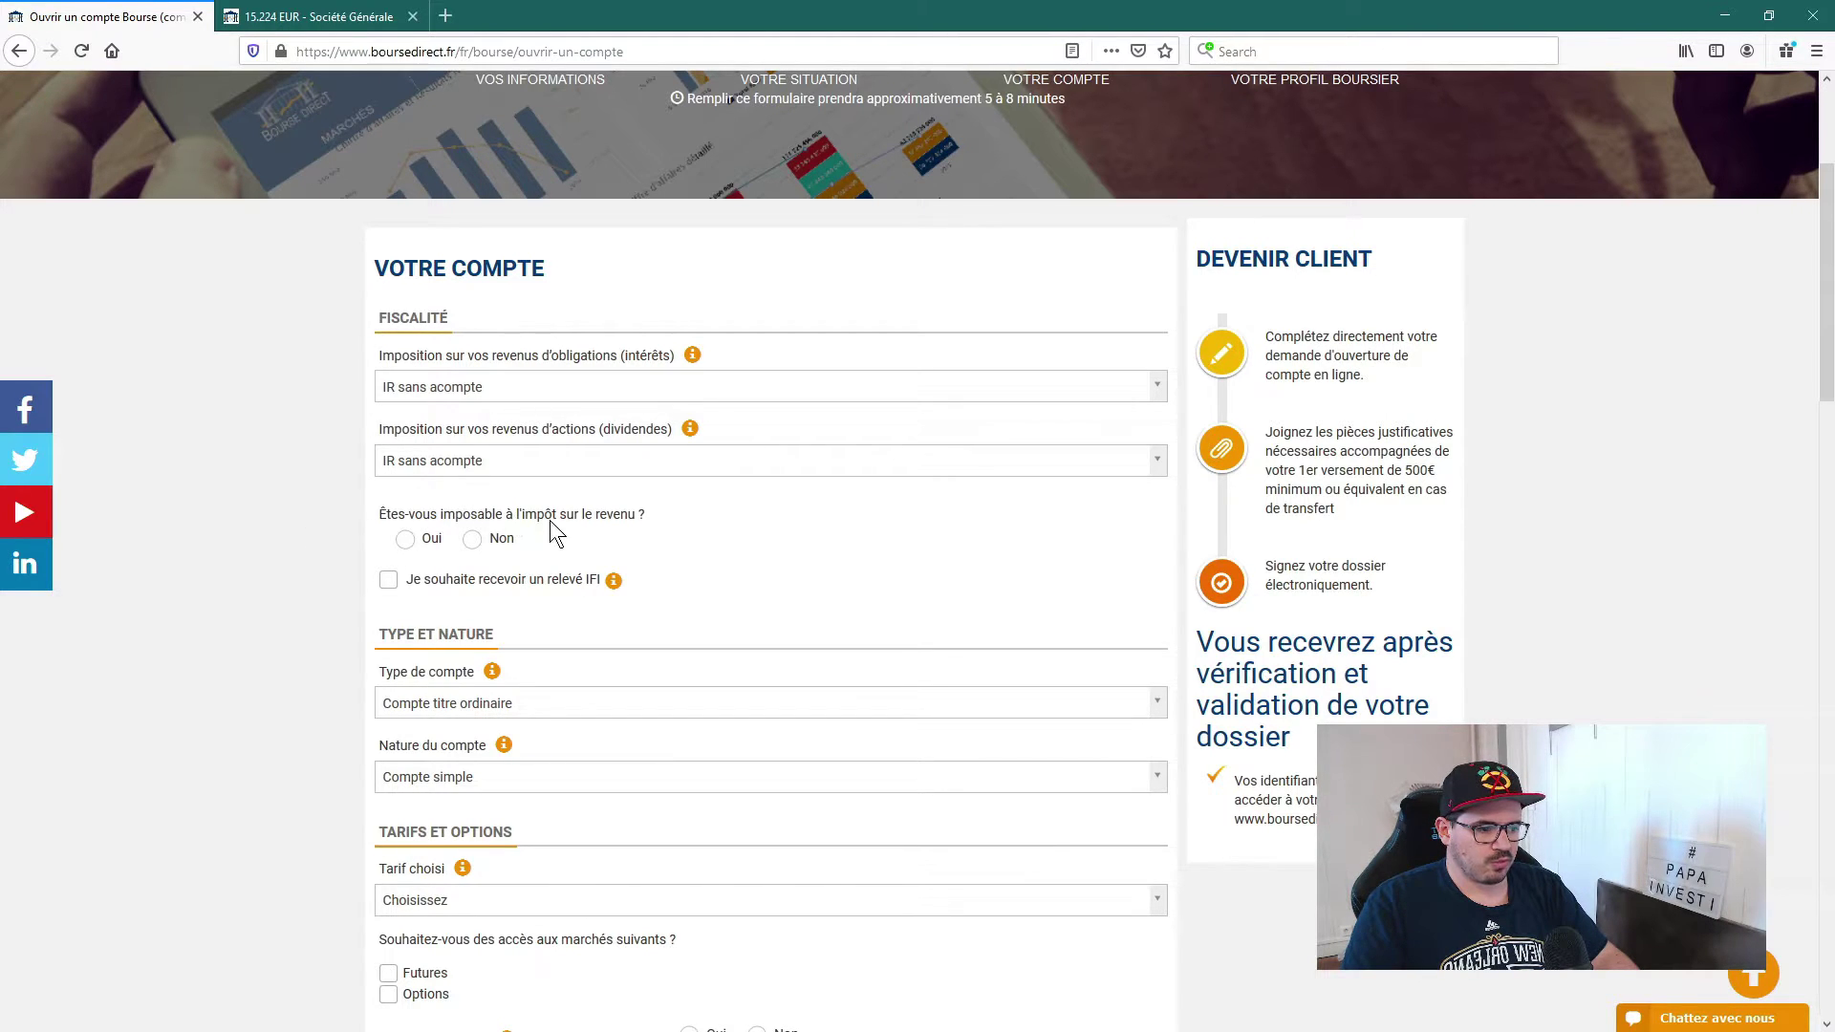
click(407, 541)
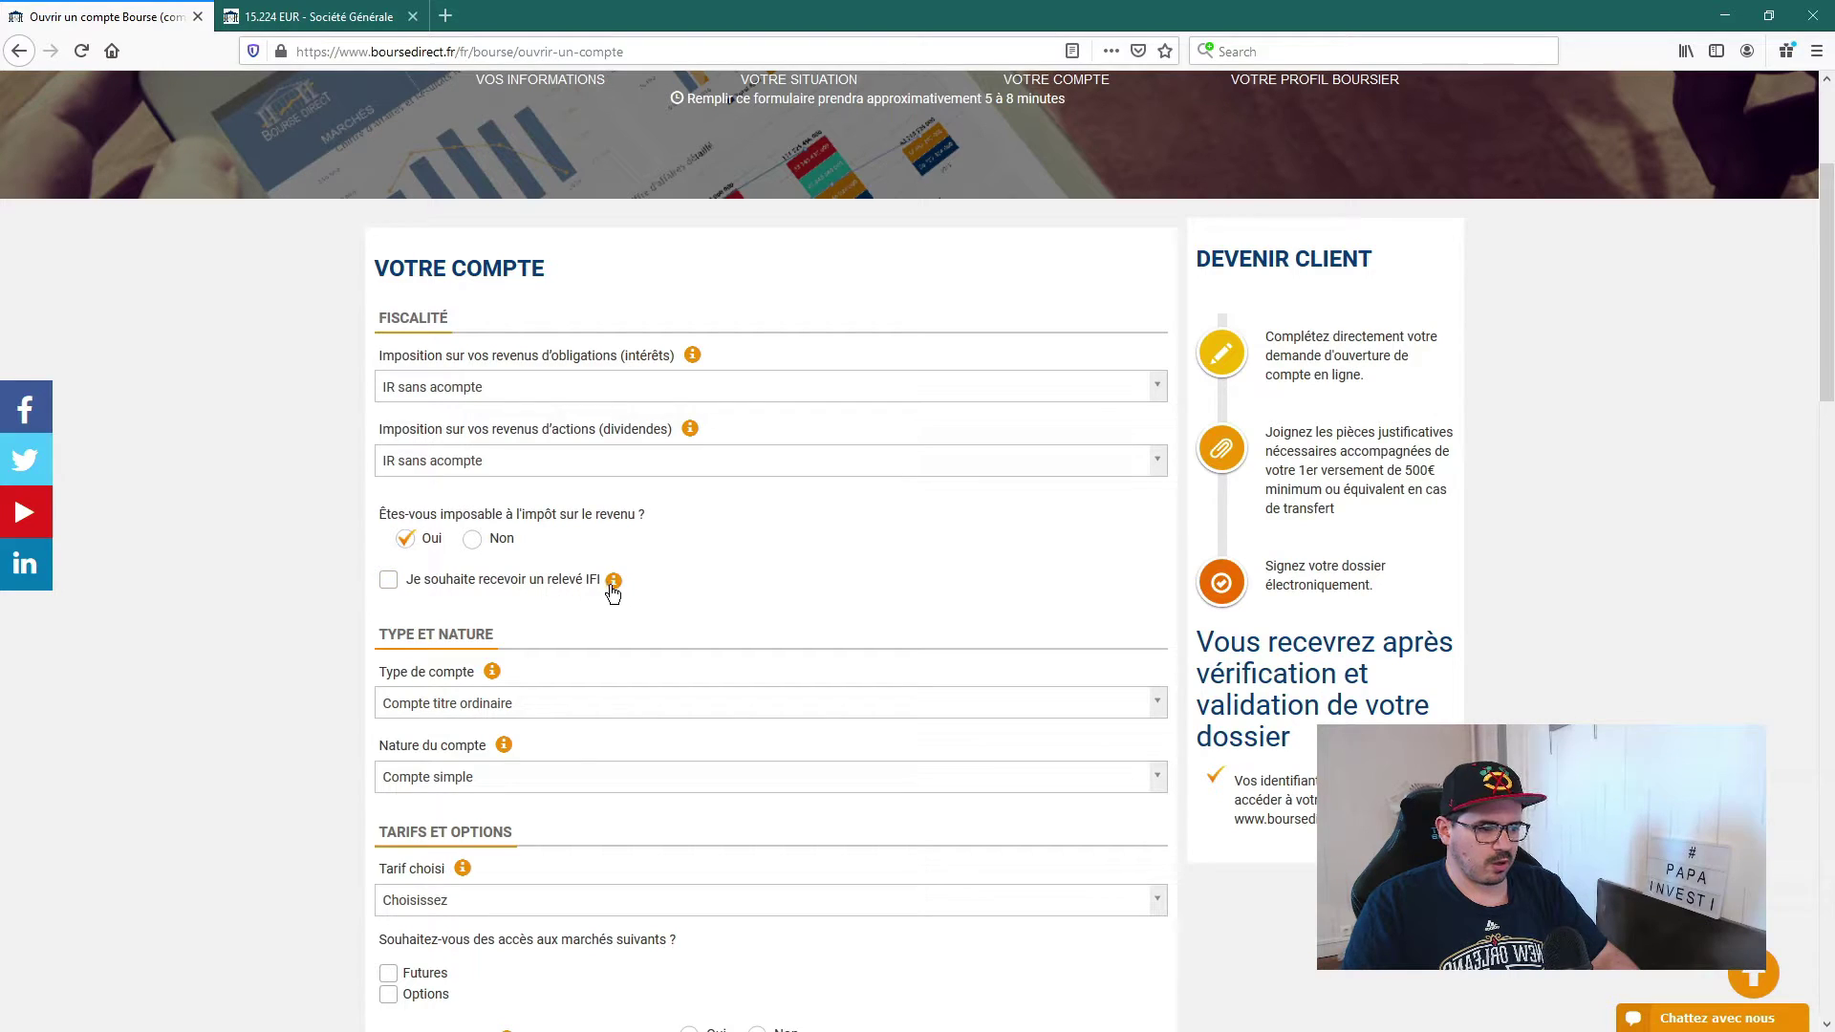
click(614, 580)
drag(859, 170, 957, 175)
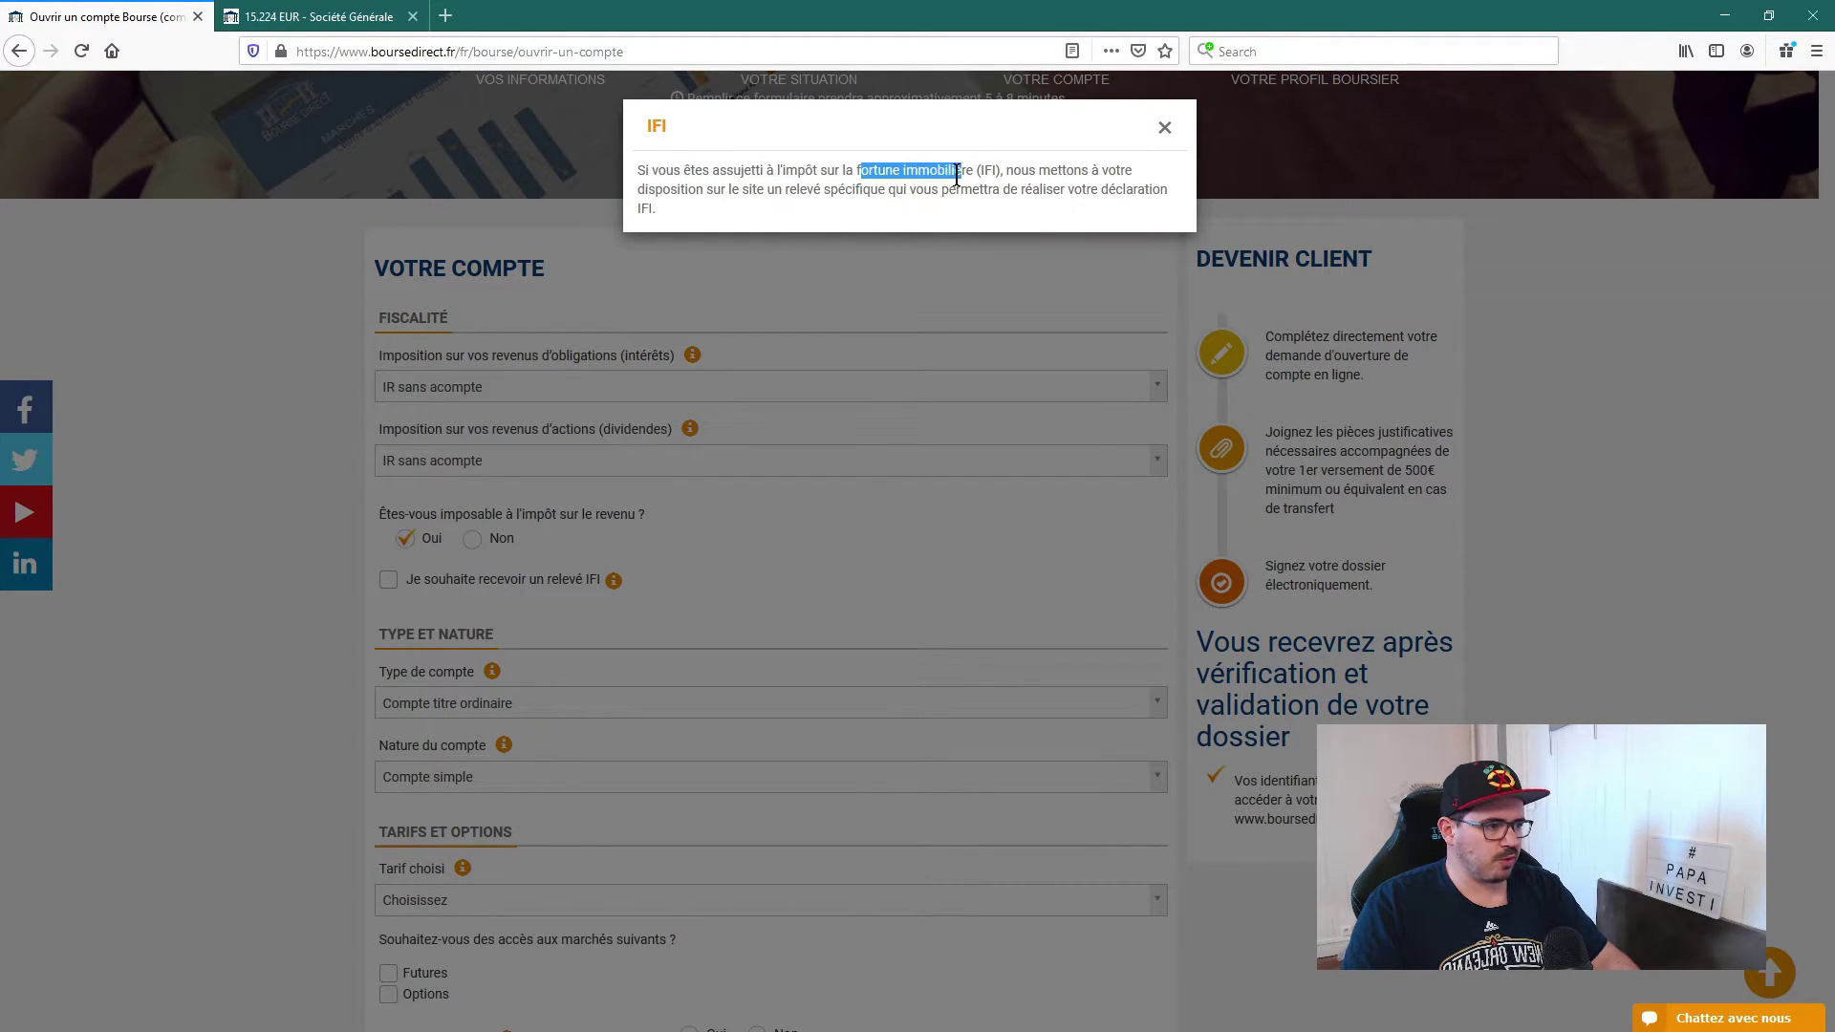
click(1165, 130)
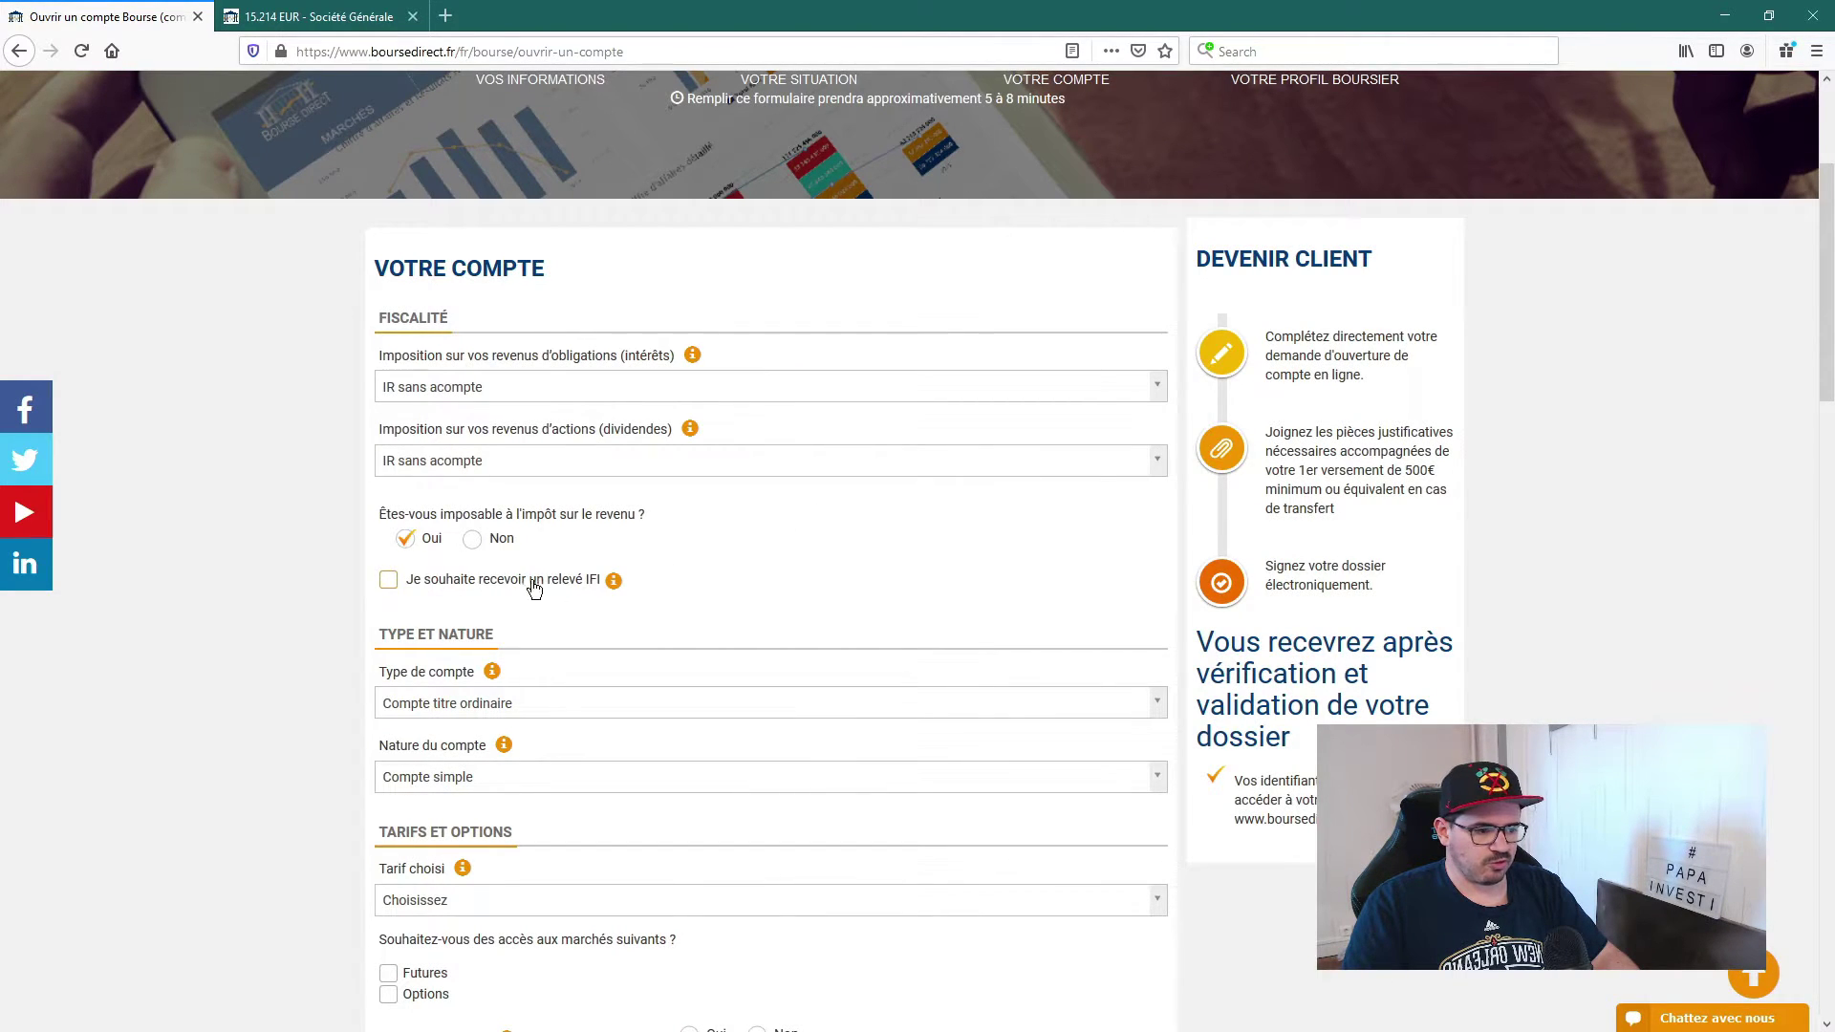
double_click(383, 590)
click(387, 583)
click(389, 586)
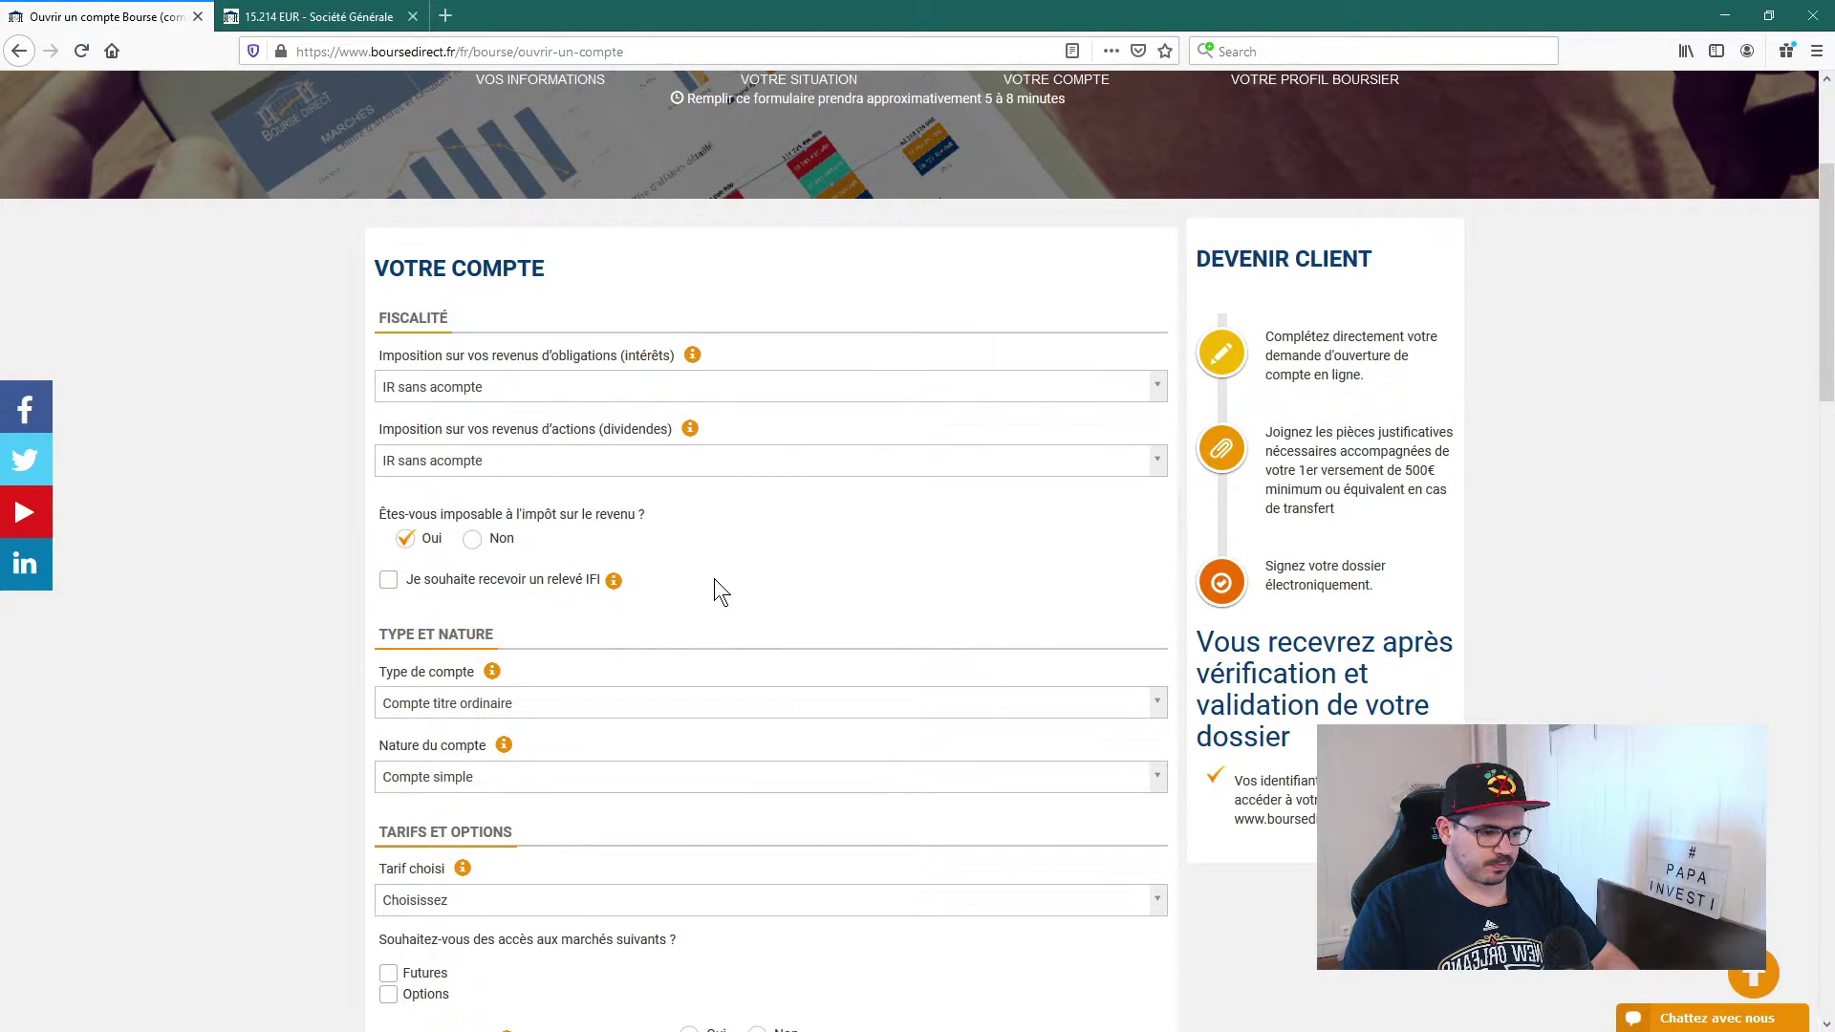
scroll(712, 588, down, 4)
click(477, 516)
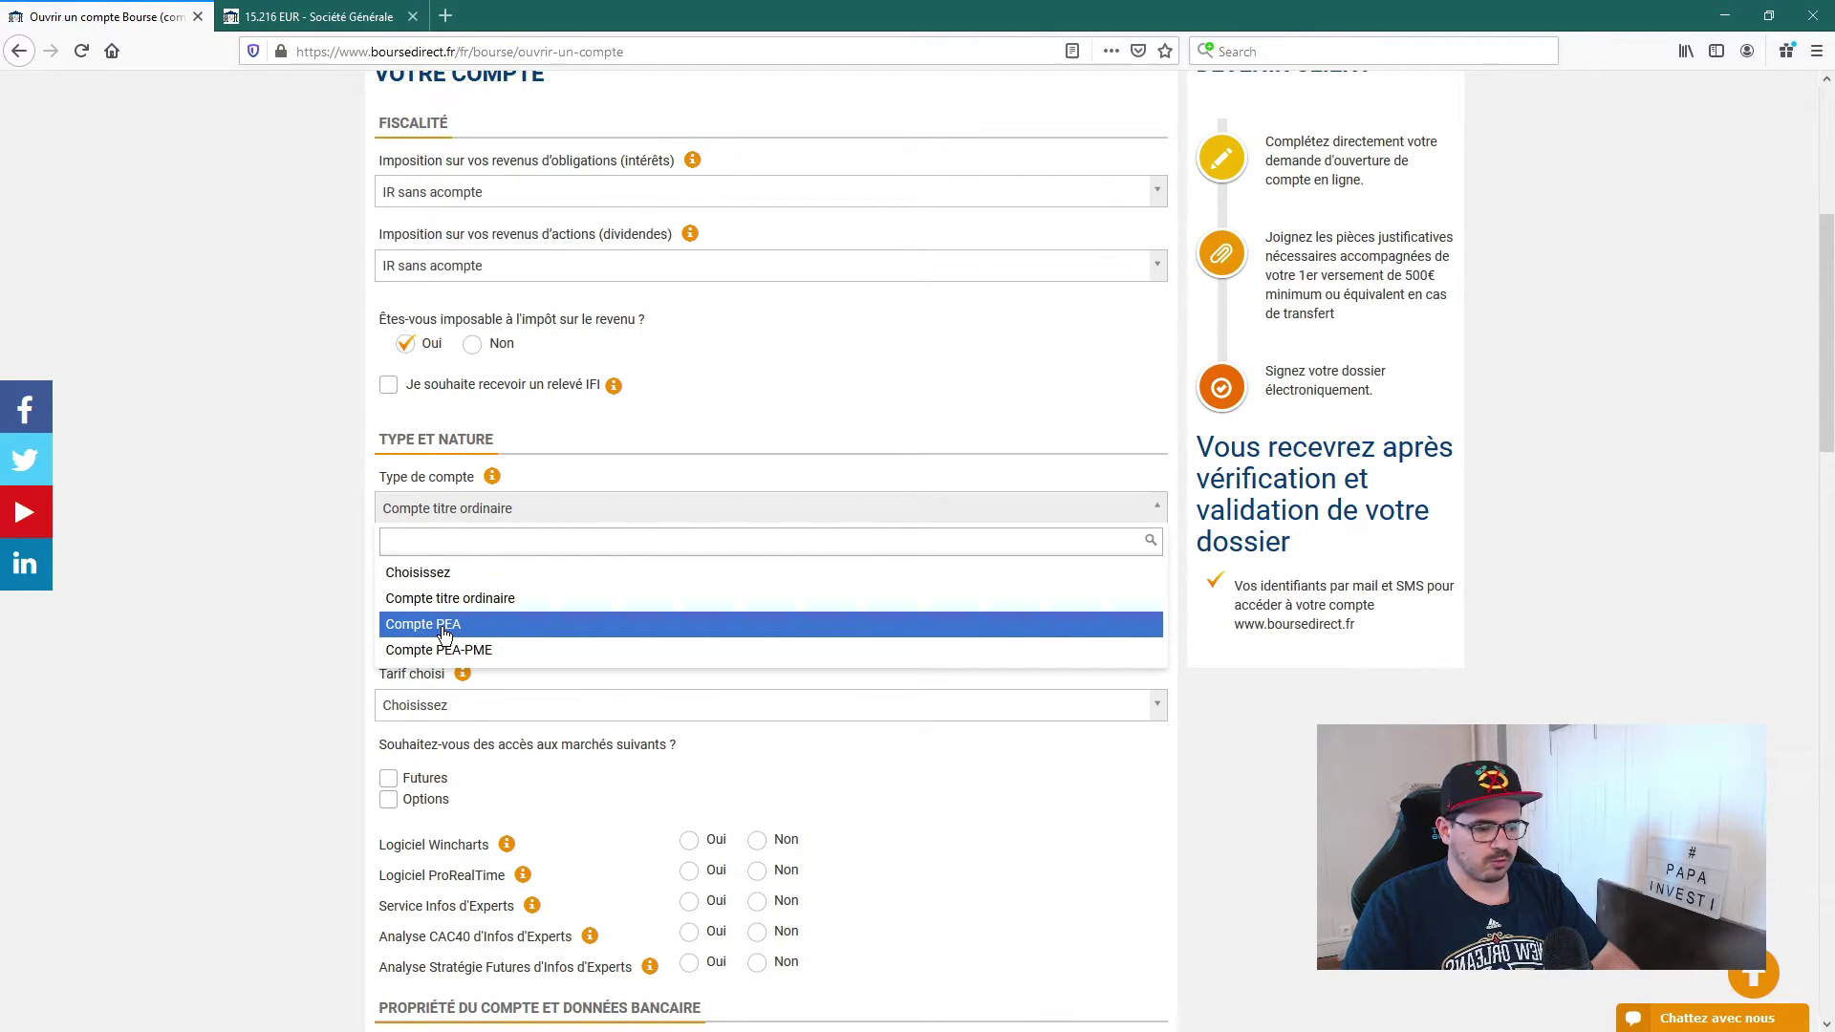
Step: Set the account type to Compte PEA, leaving the nature as Compte simple
key(Return)
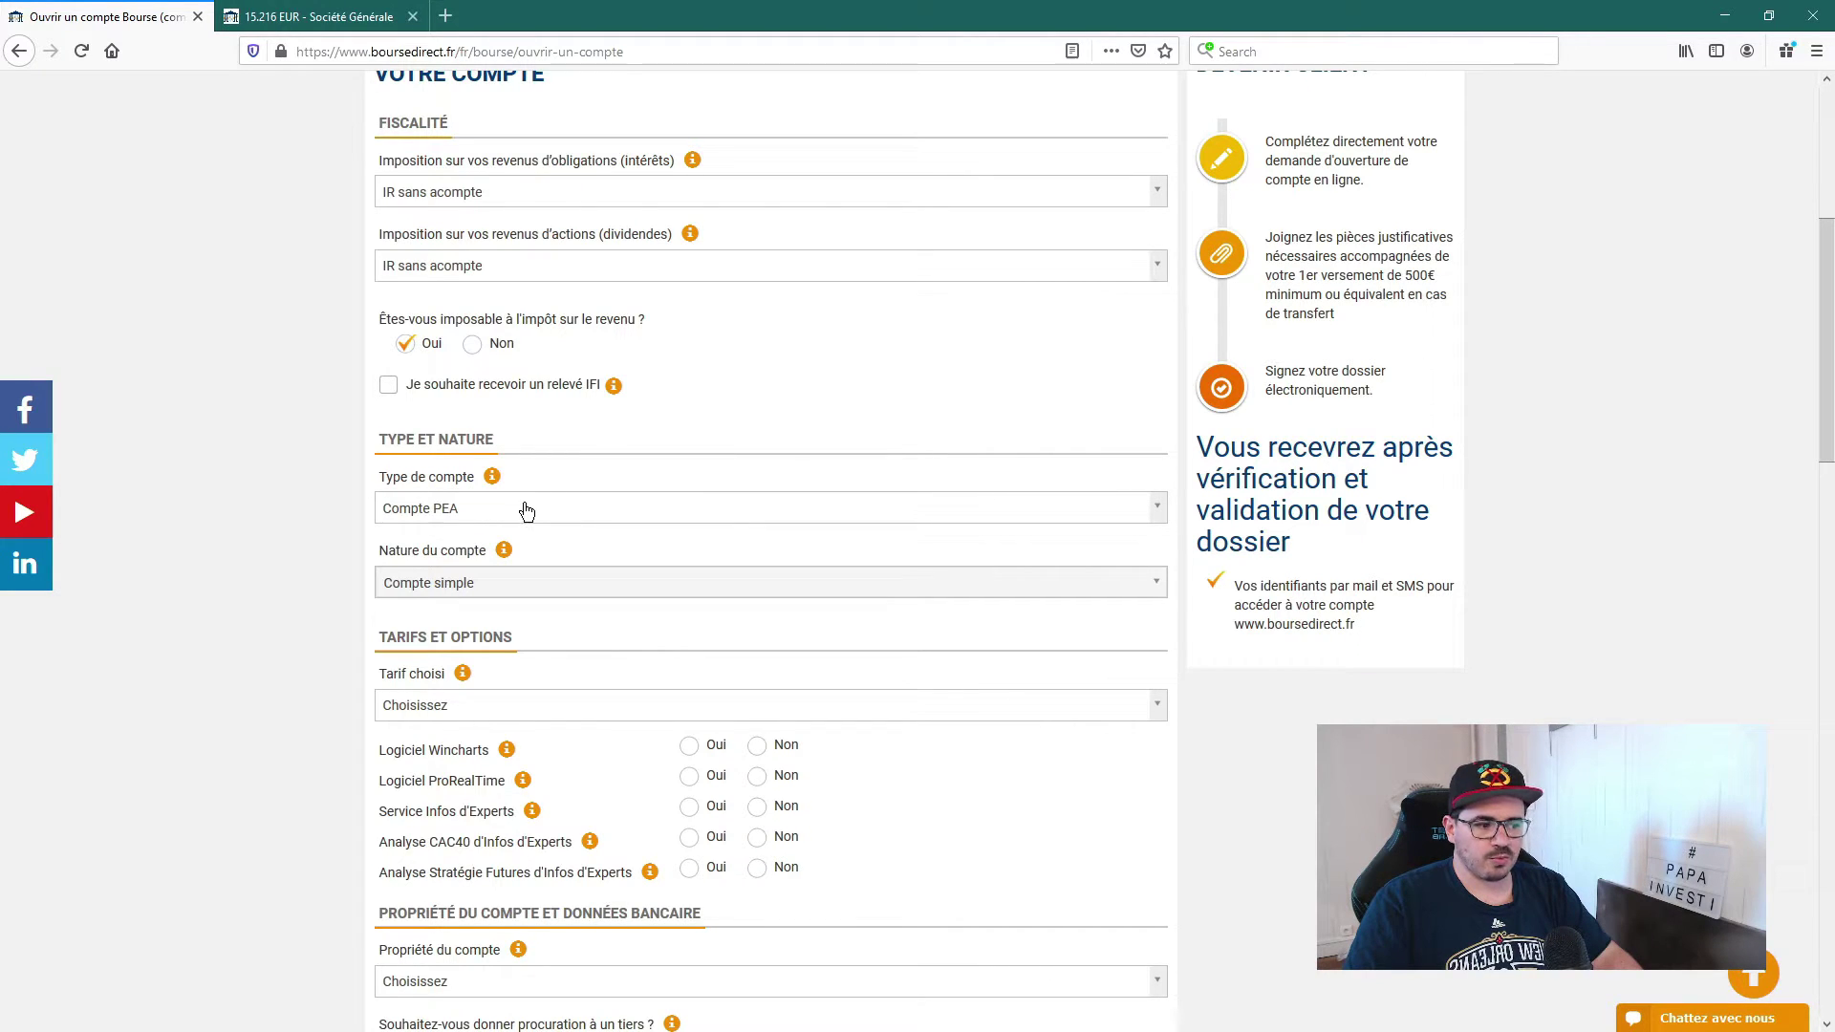
click(495, 514)
key(Up)
key(Up)
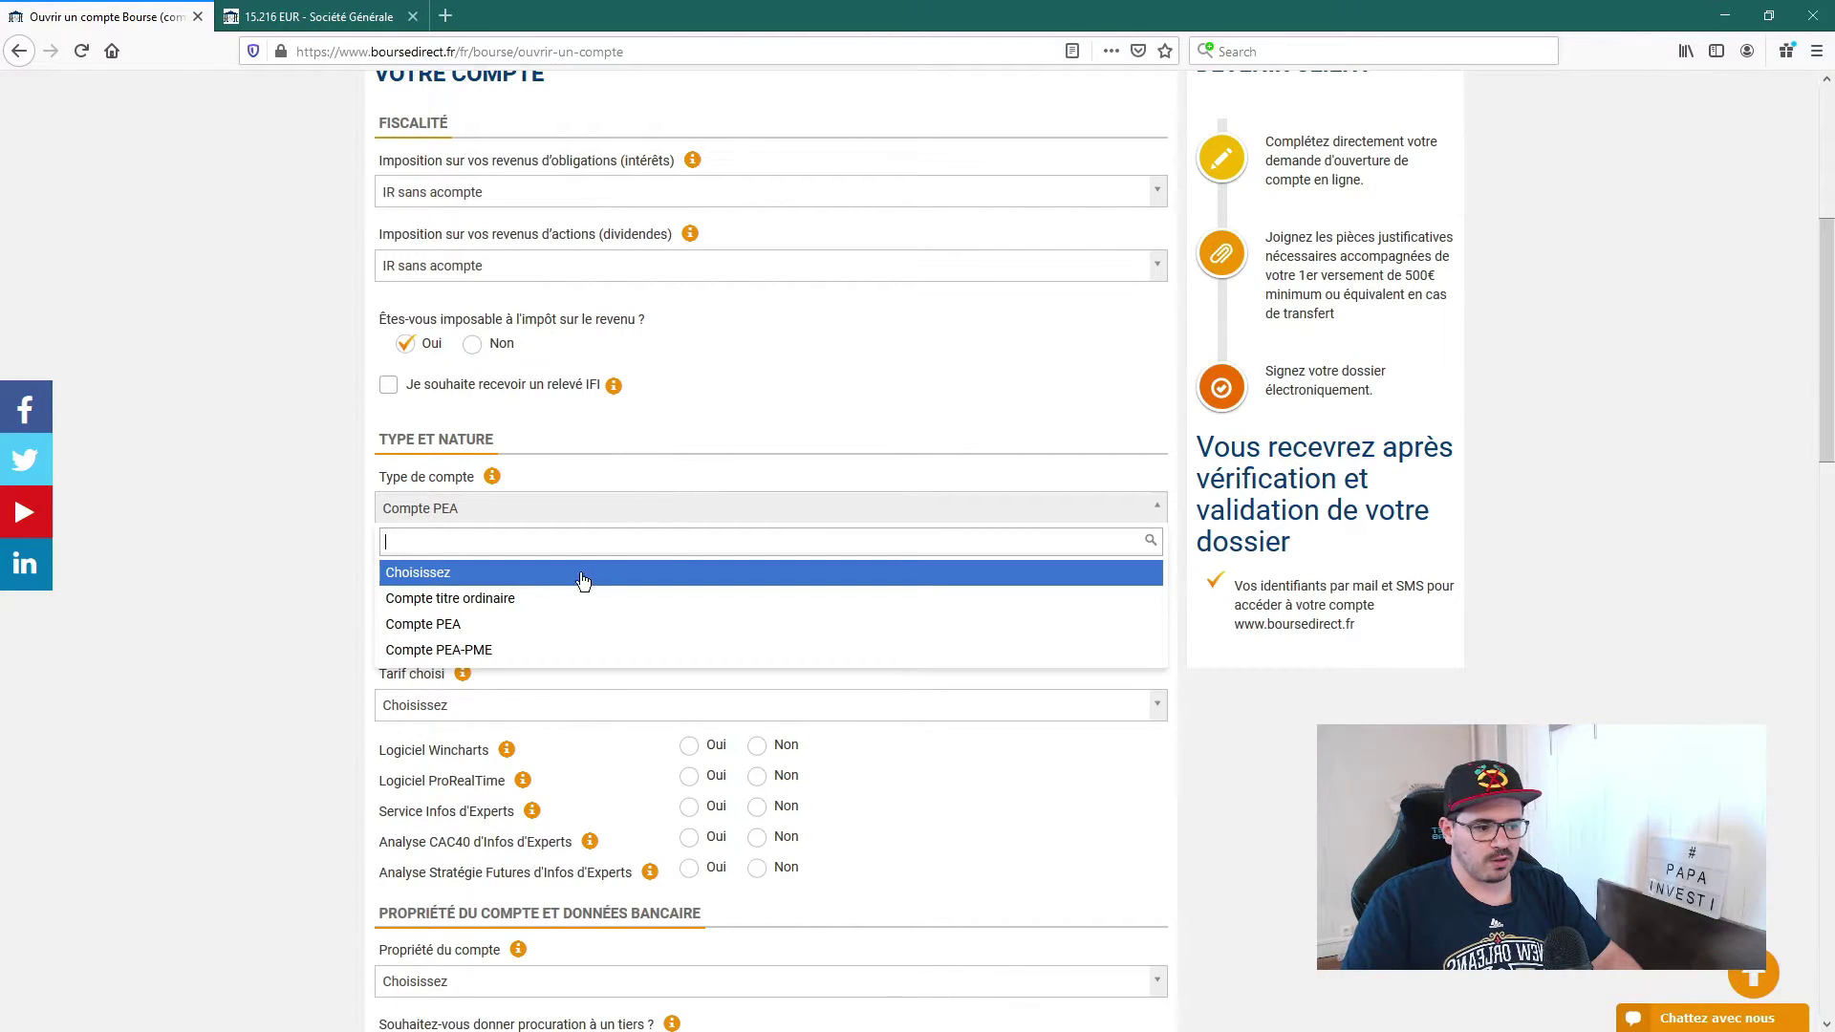
click(468, 631)
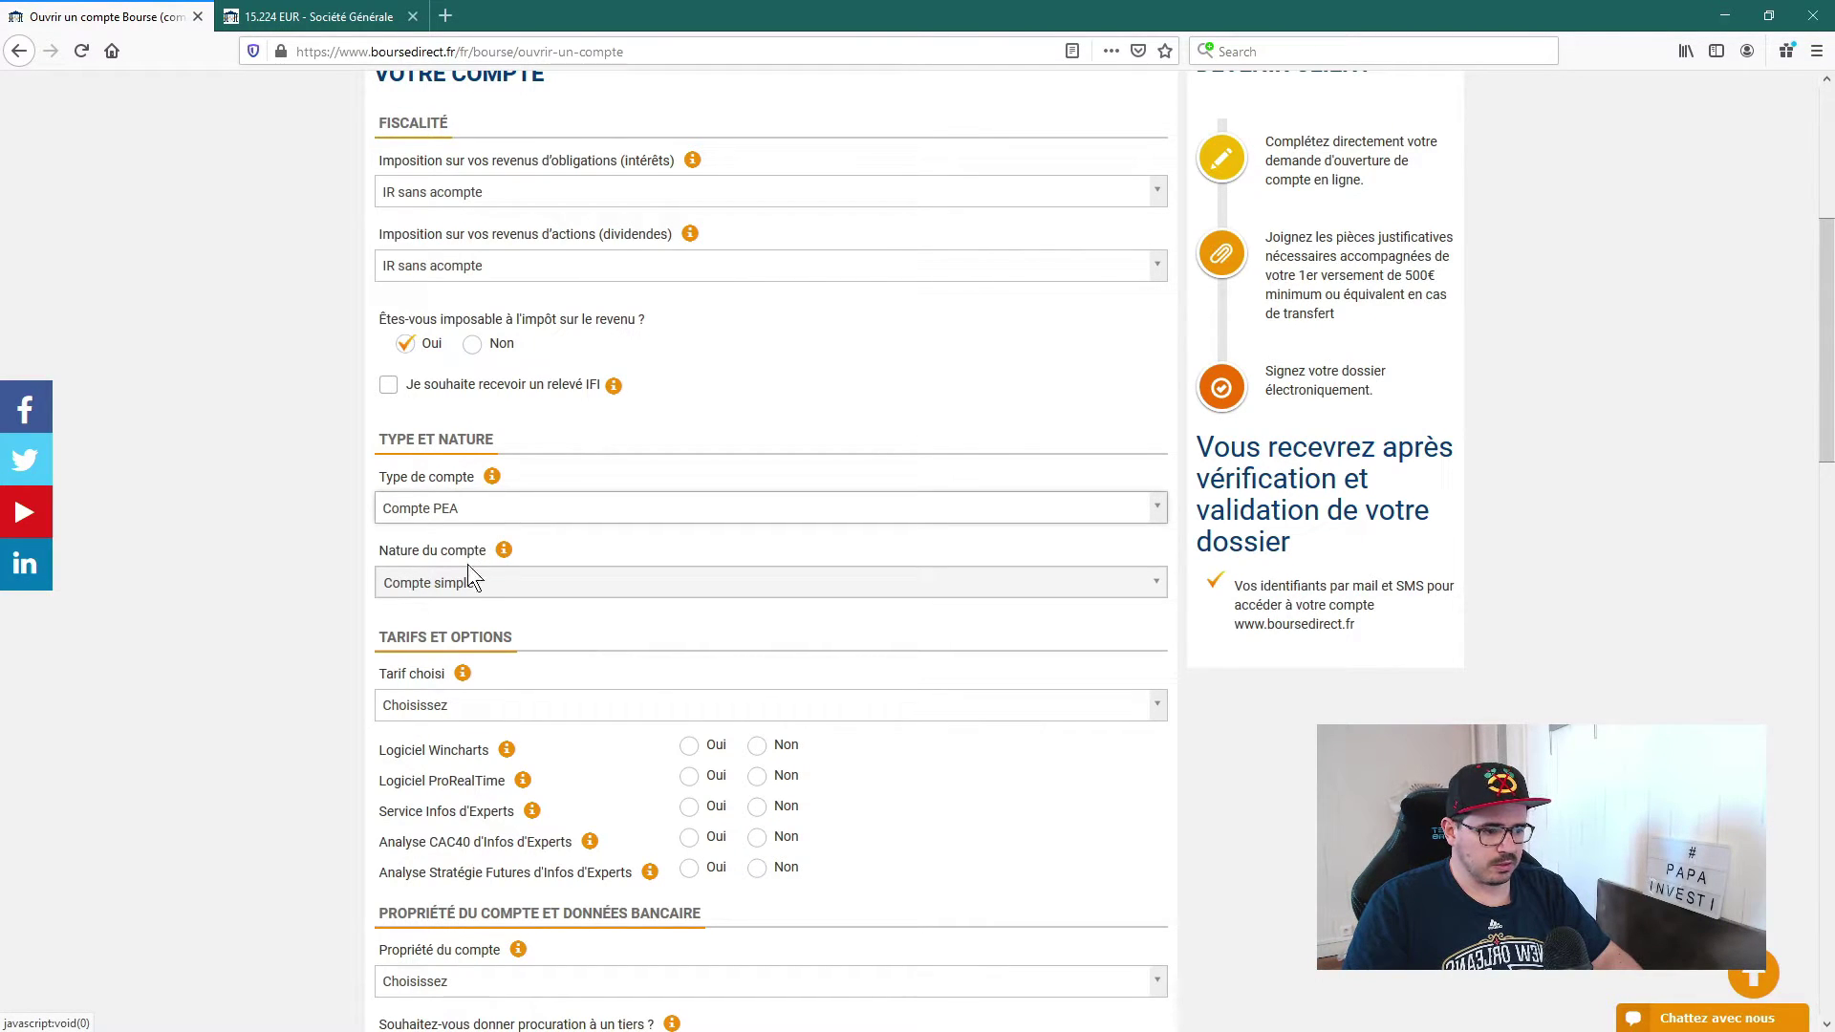
scroll(250, 548, down, 3)
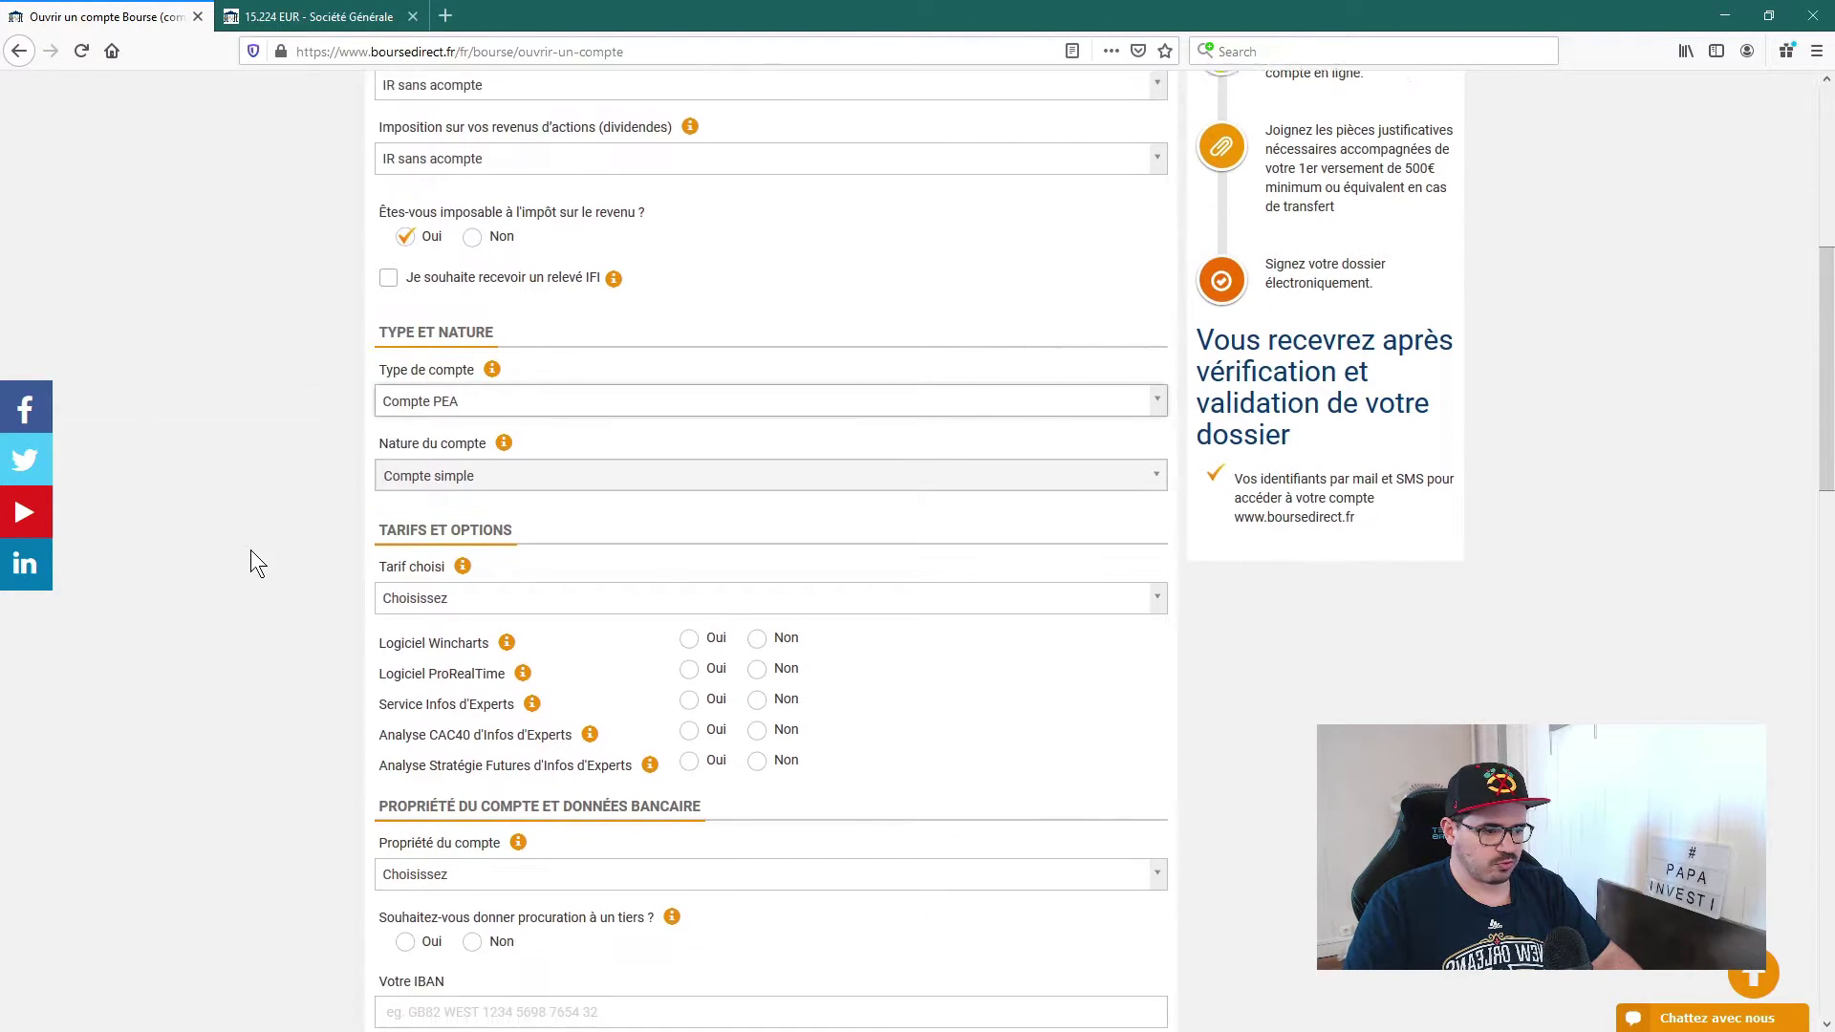
scroll(486, 428, down, 2)
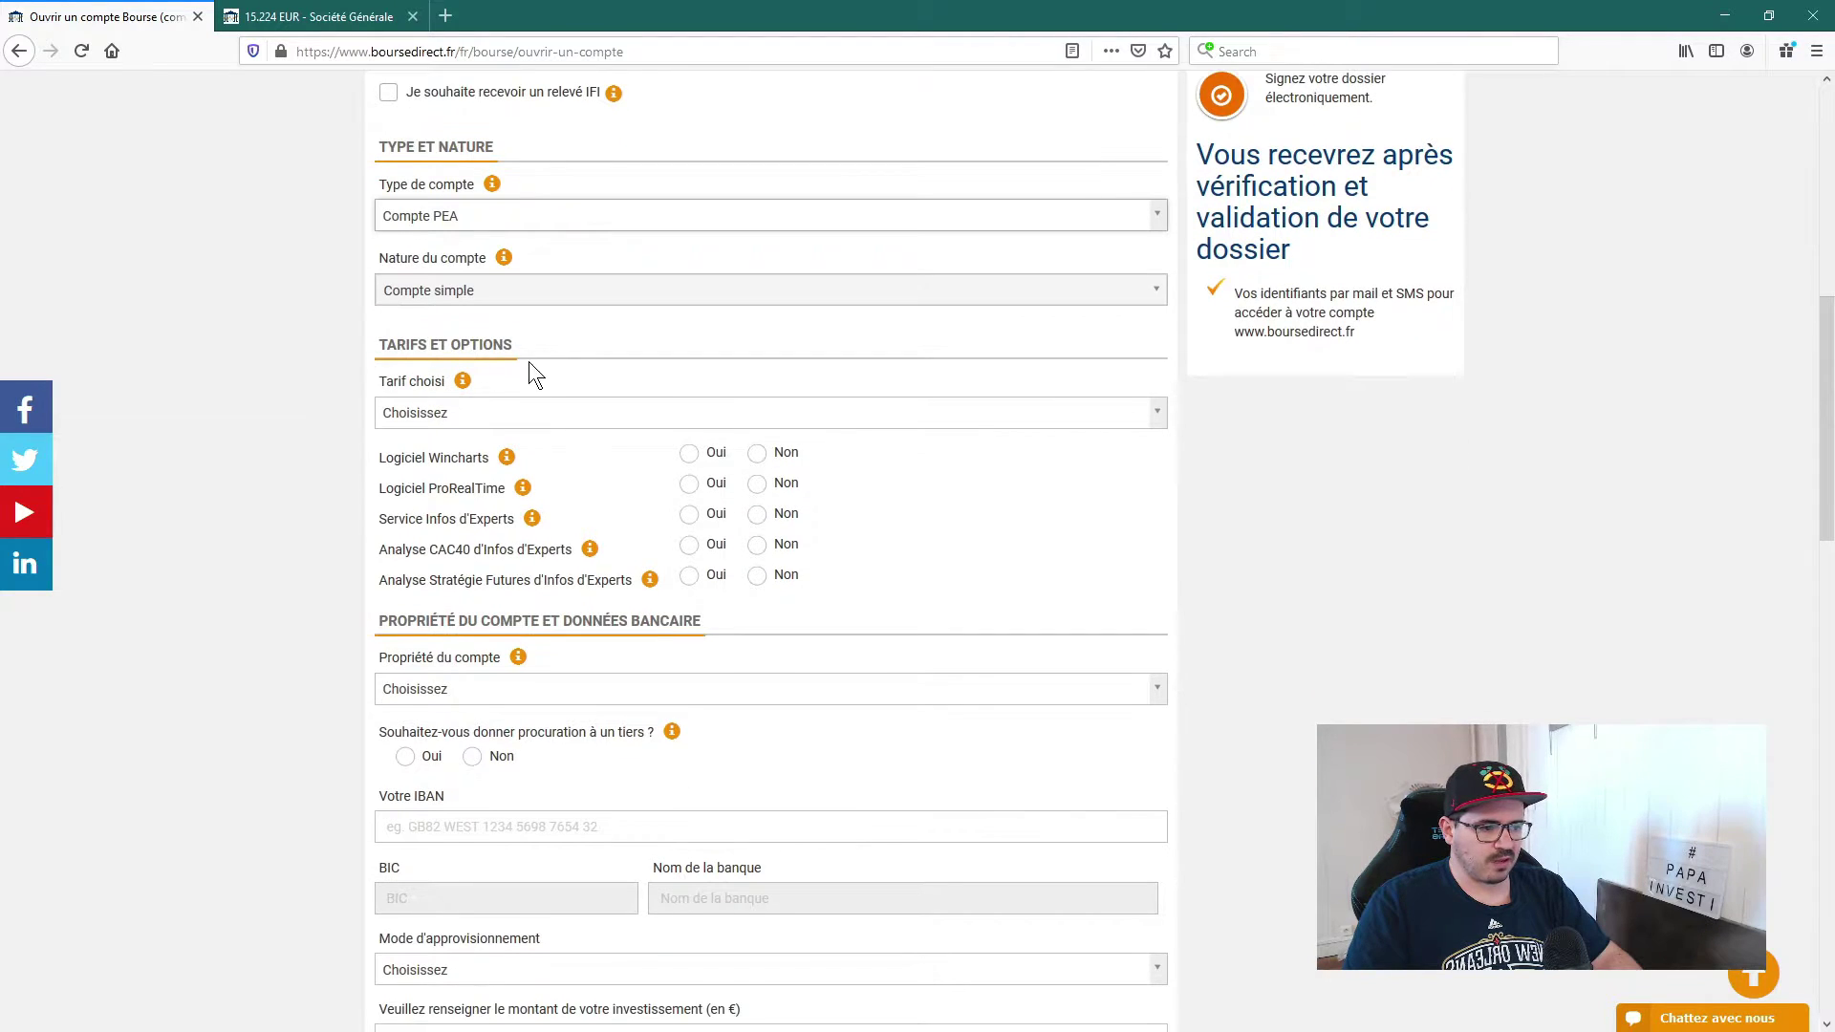
Step: Select the 0,99 PEA tariff and open a new blank browser tab
click(538, 412)
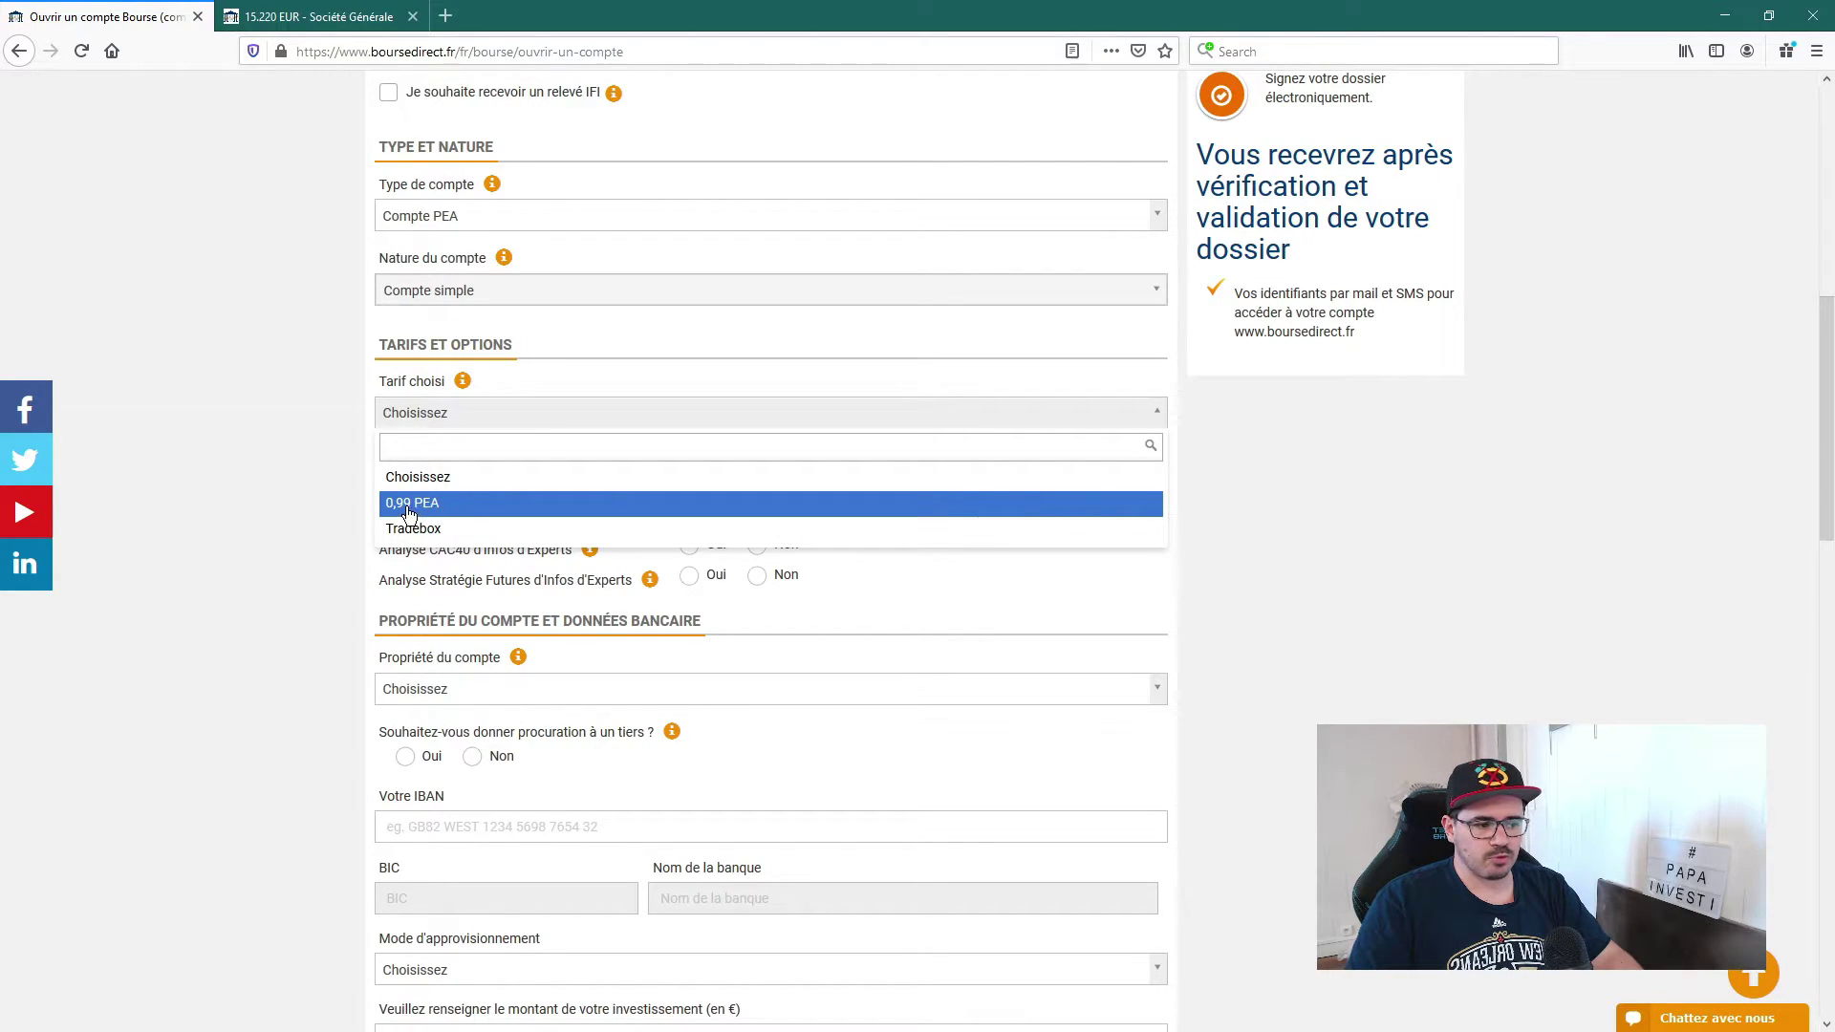
click(415, 505)
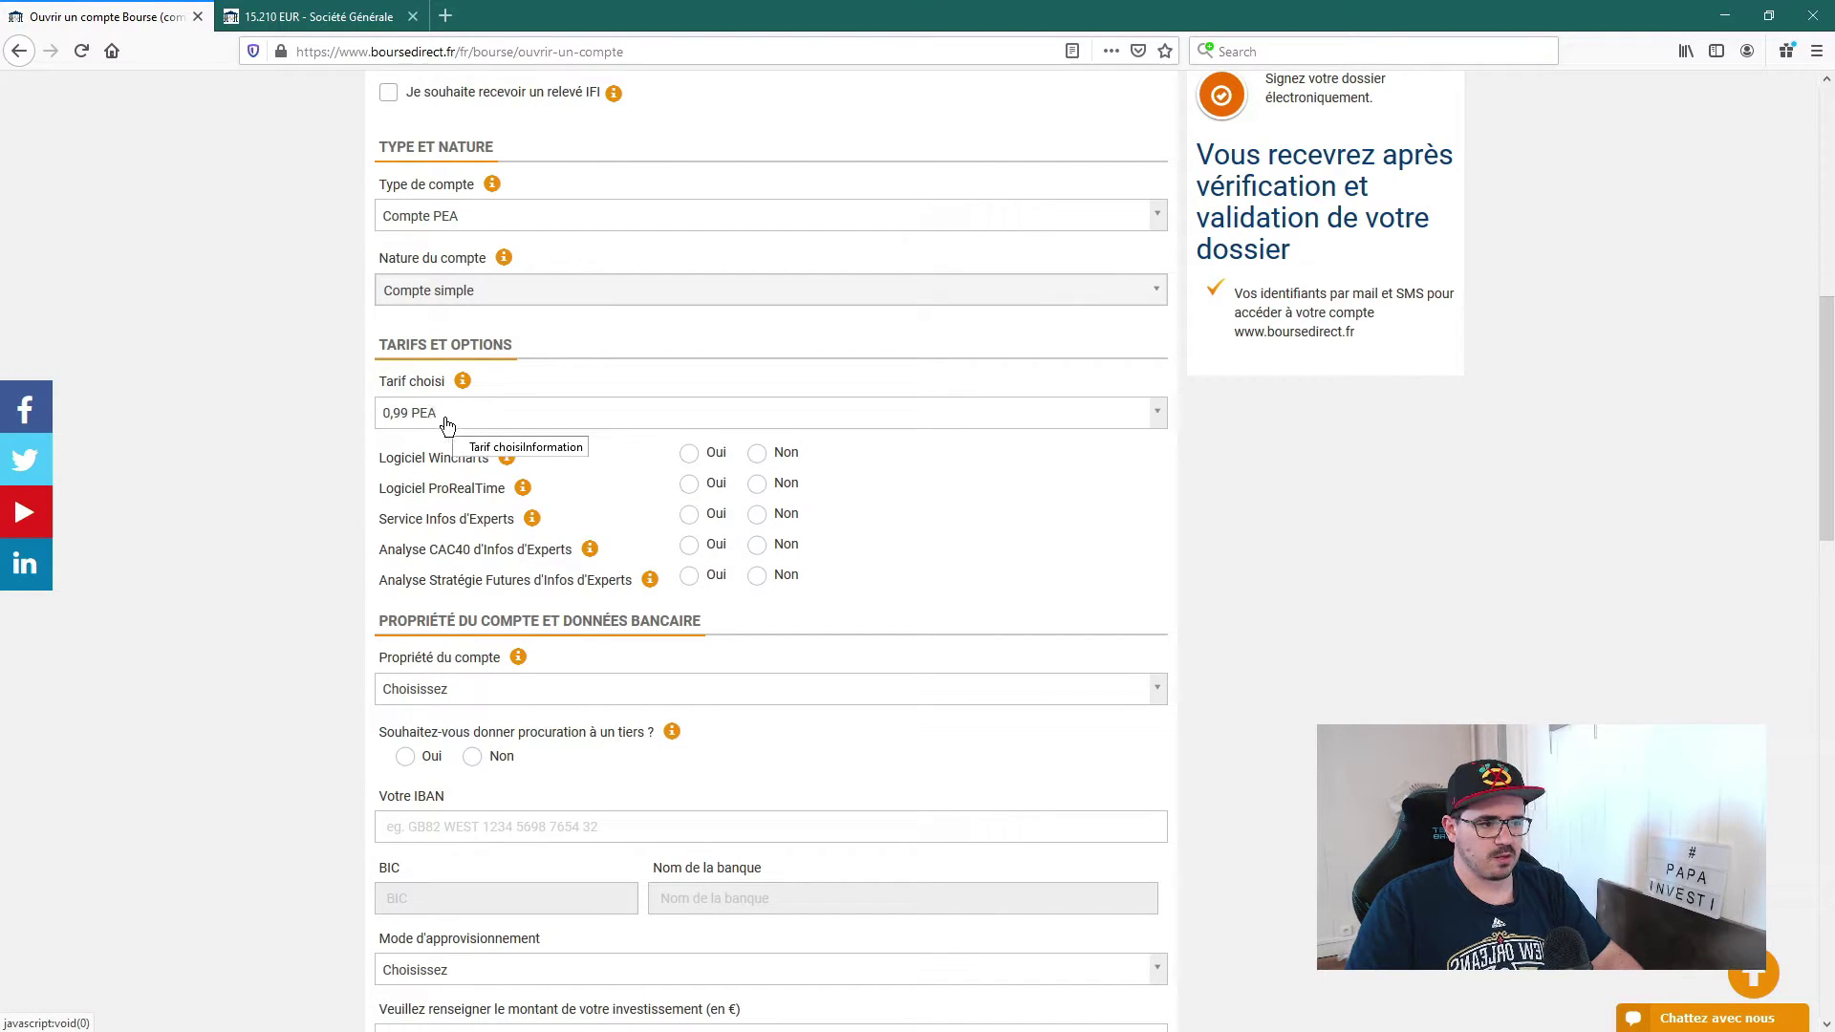
click(448, 19)
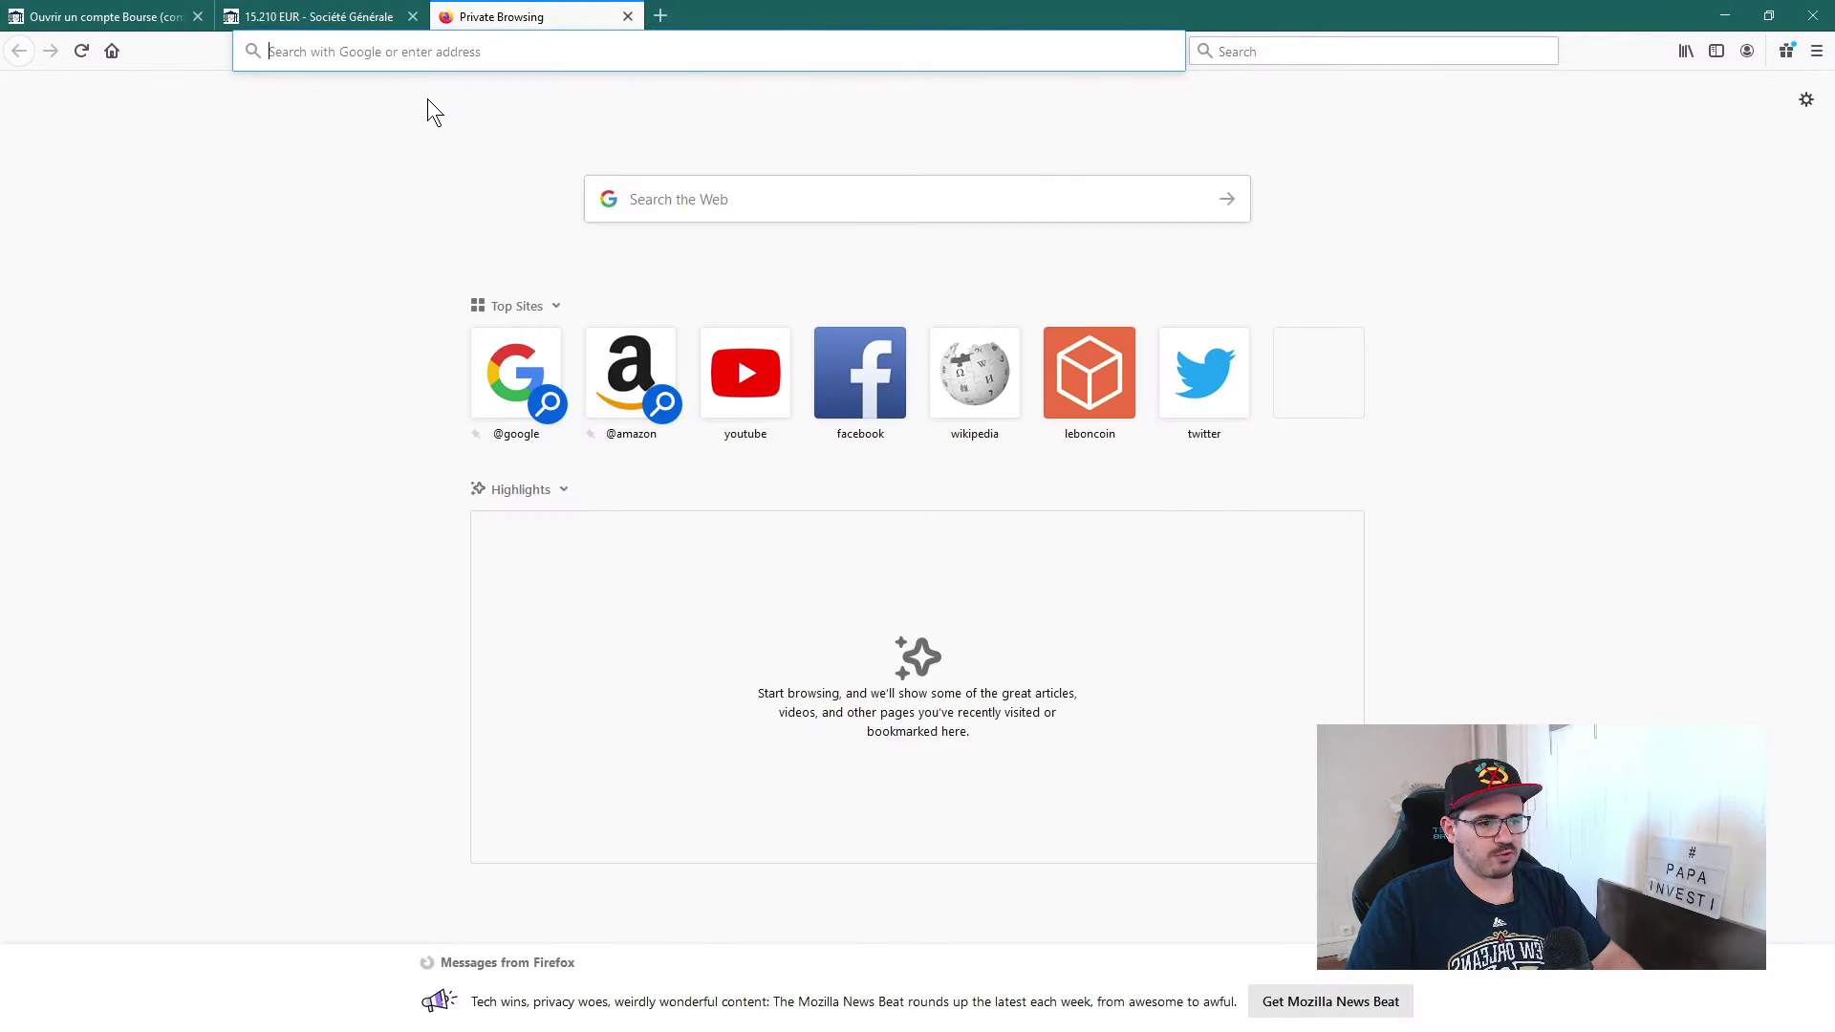
Step: Search Google for 'tarif bourse direct' and open the Tarifs Bourse - Bourse Direct result
text(t)
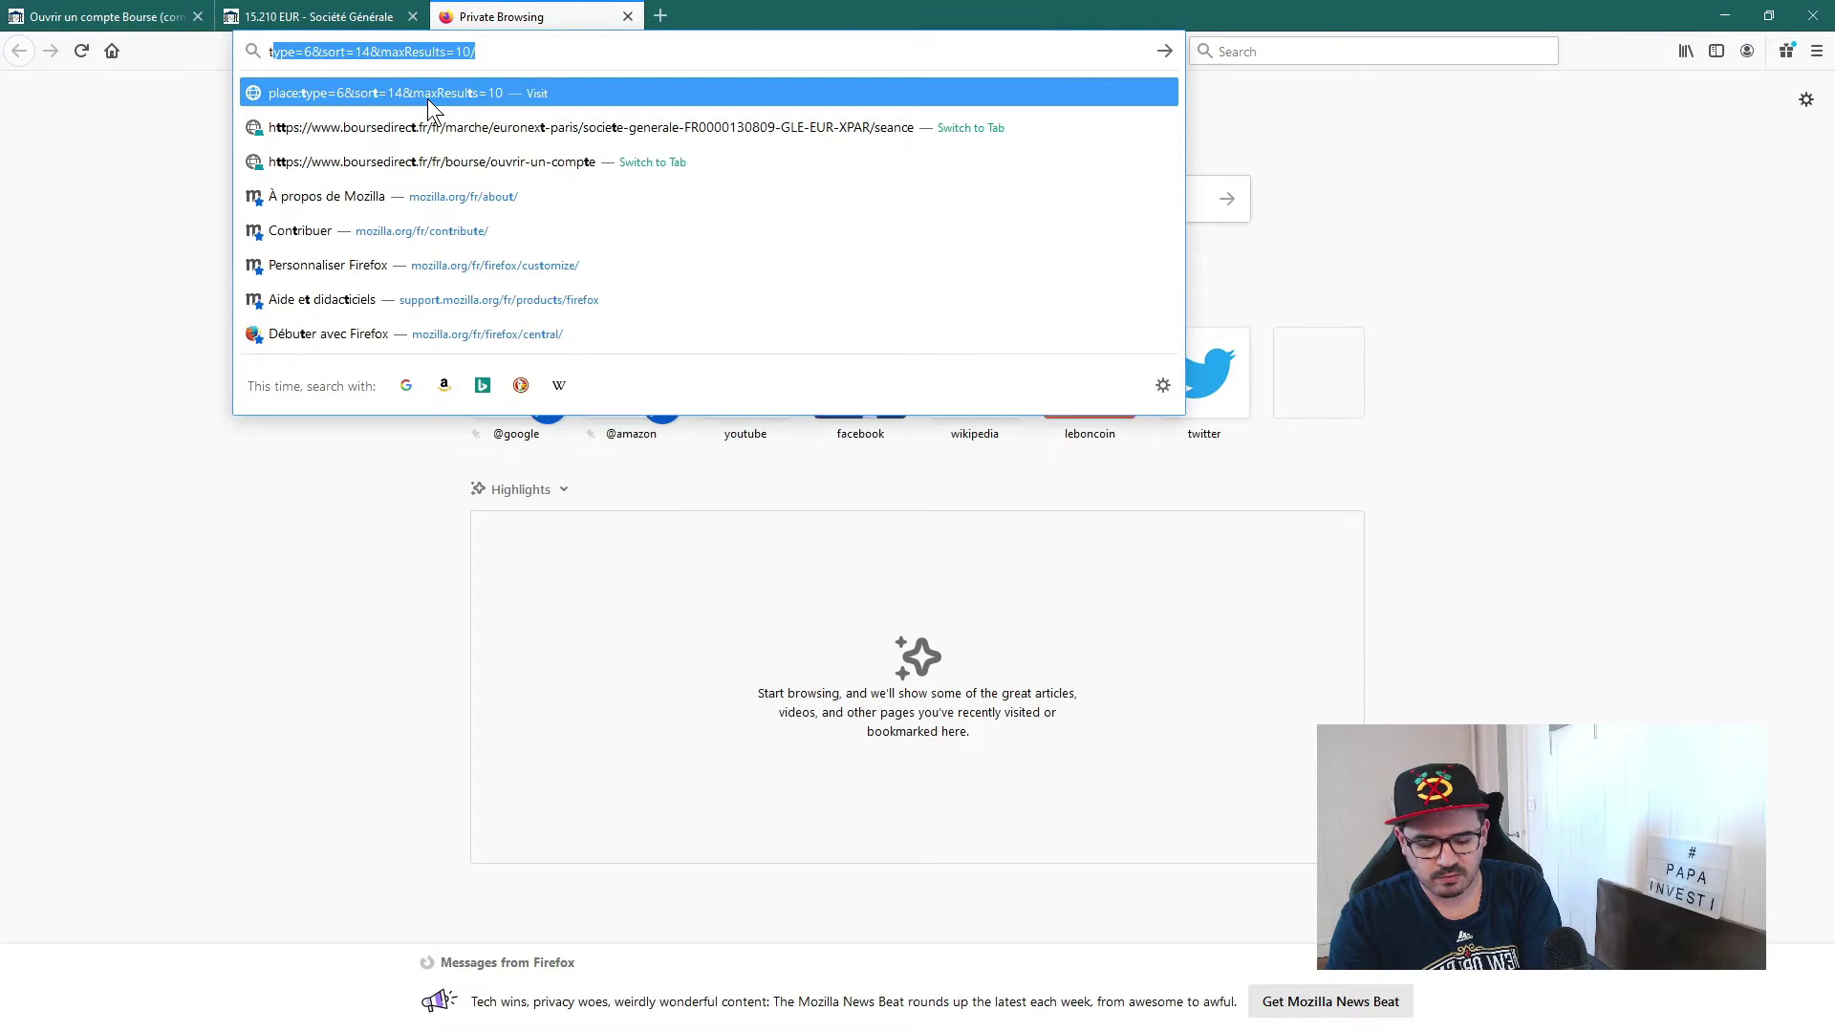
text(arif)
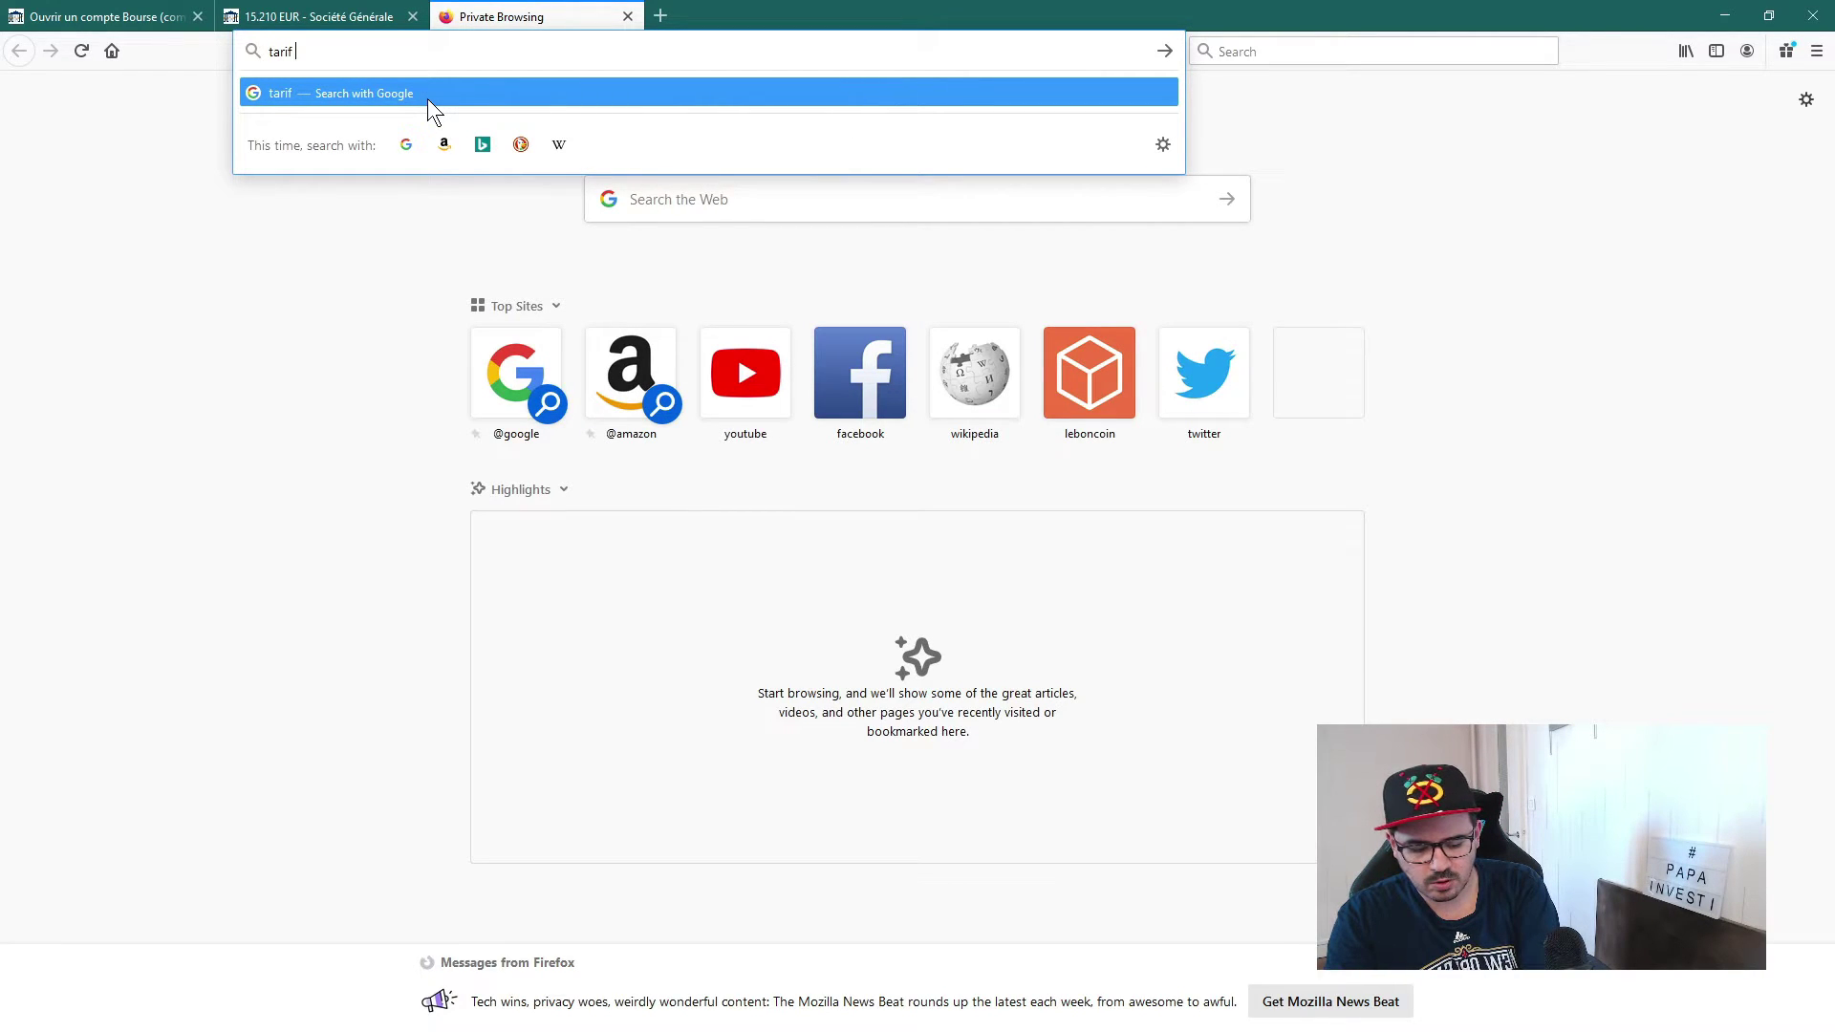
text( bourse)
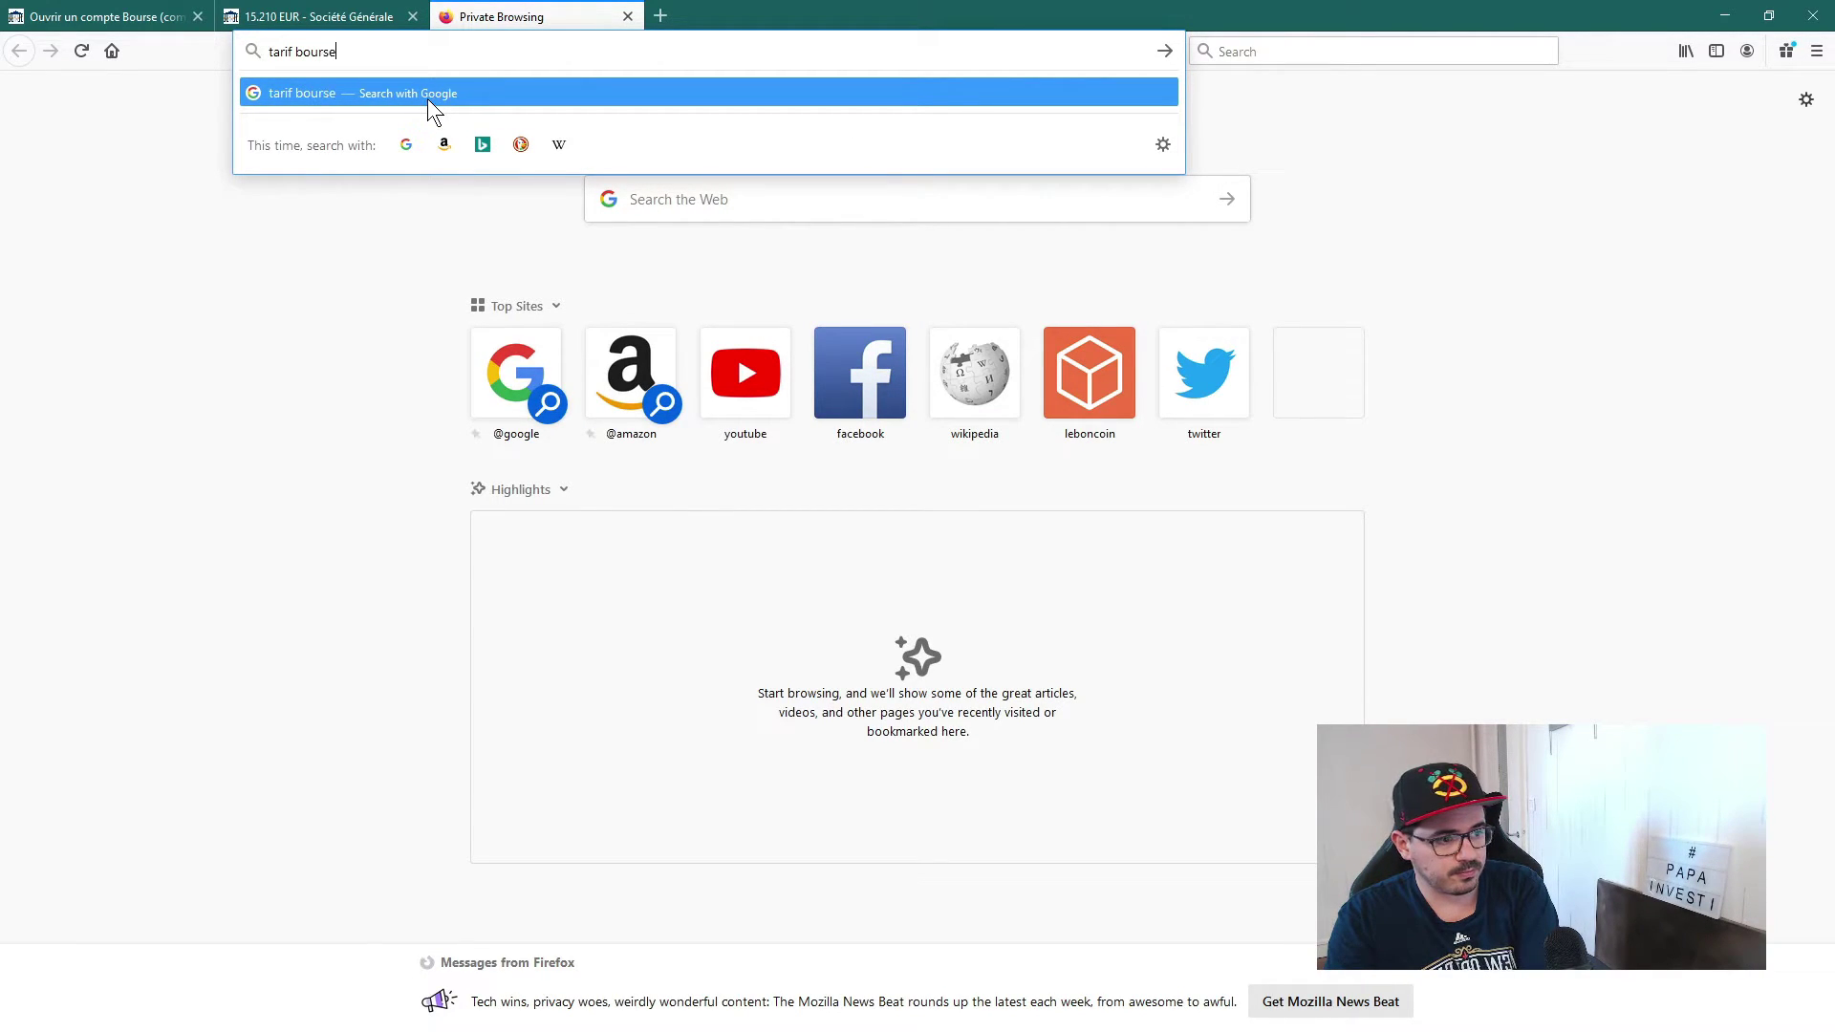
text( direct)
key(Return)
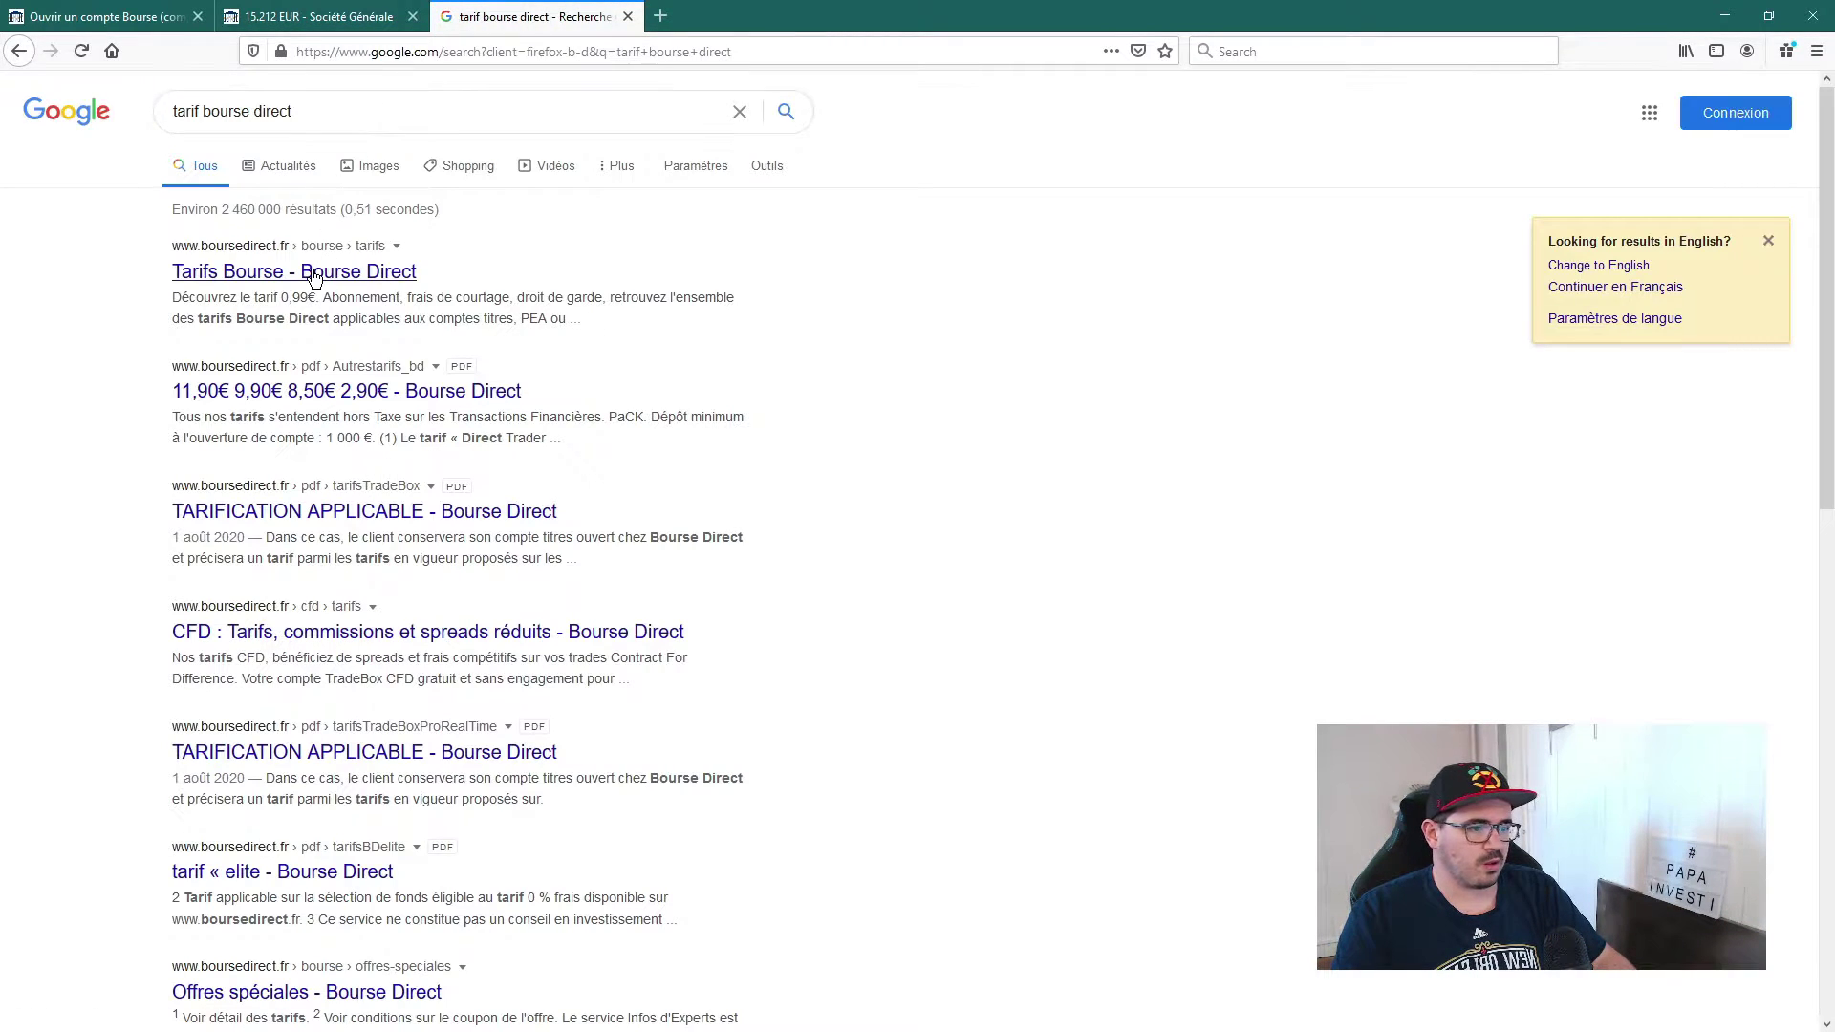
click(330, 275)
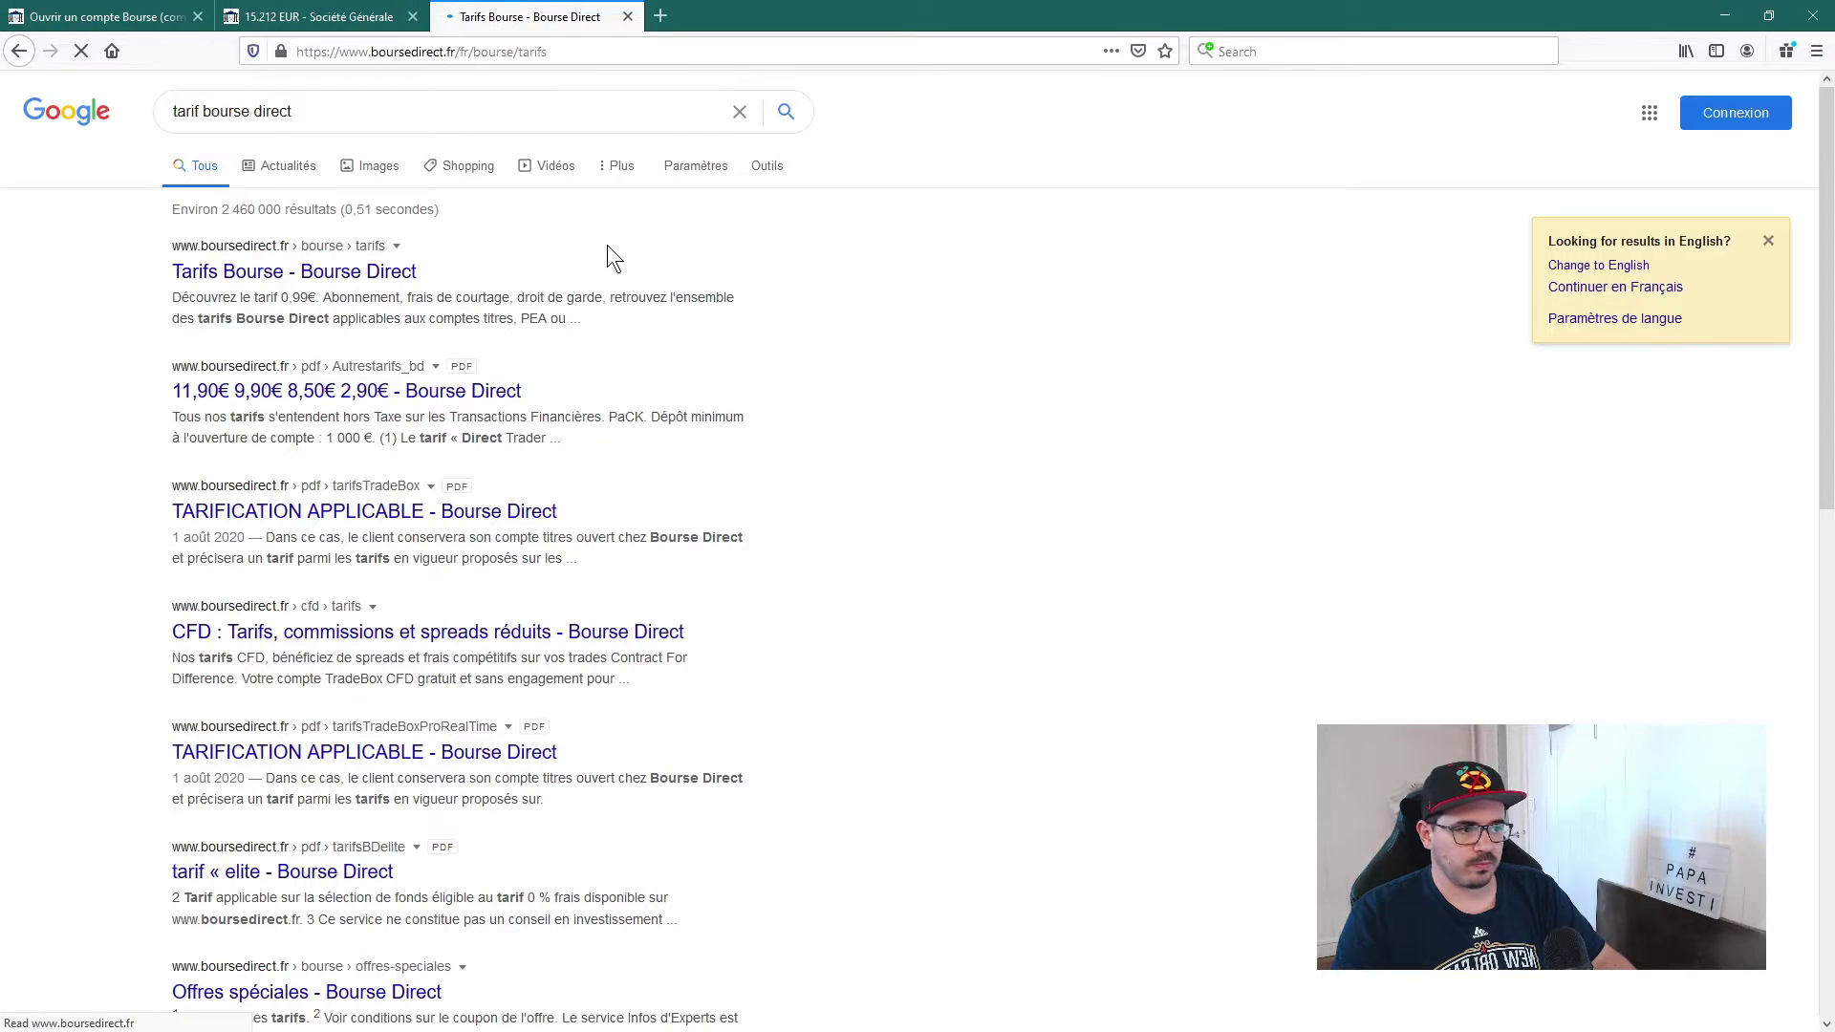
Step: Point out the 0,99 € per-order price and the 500 € order limit on the Tarifs page
scroll(238, 635, down, 3)
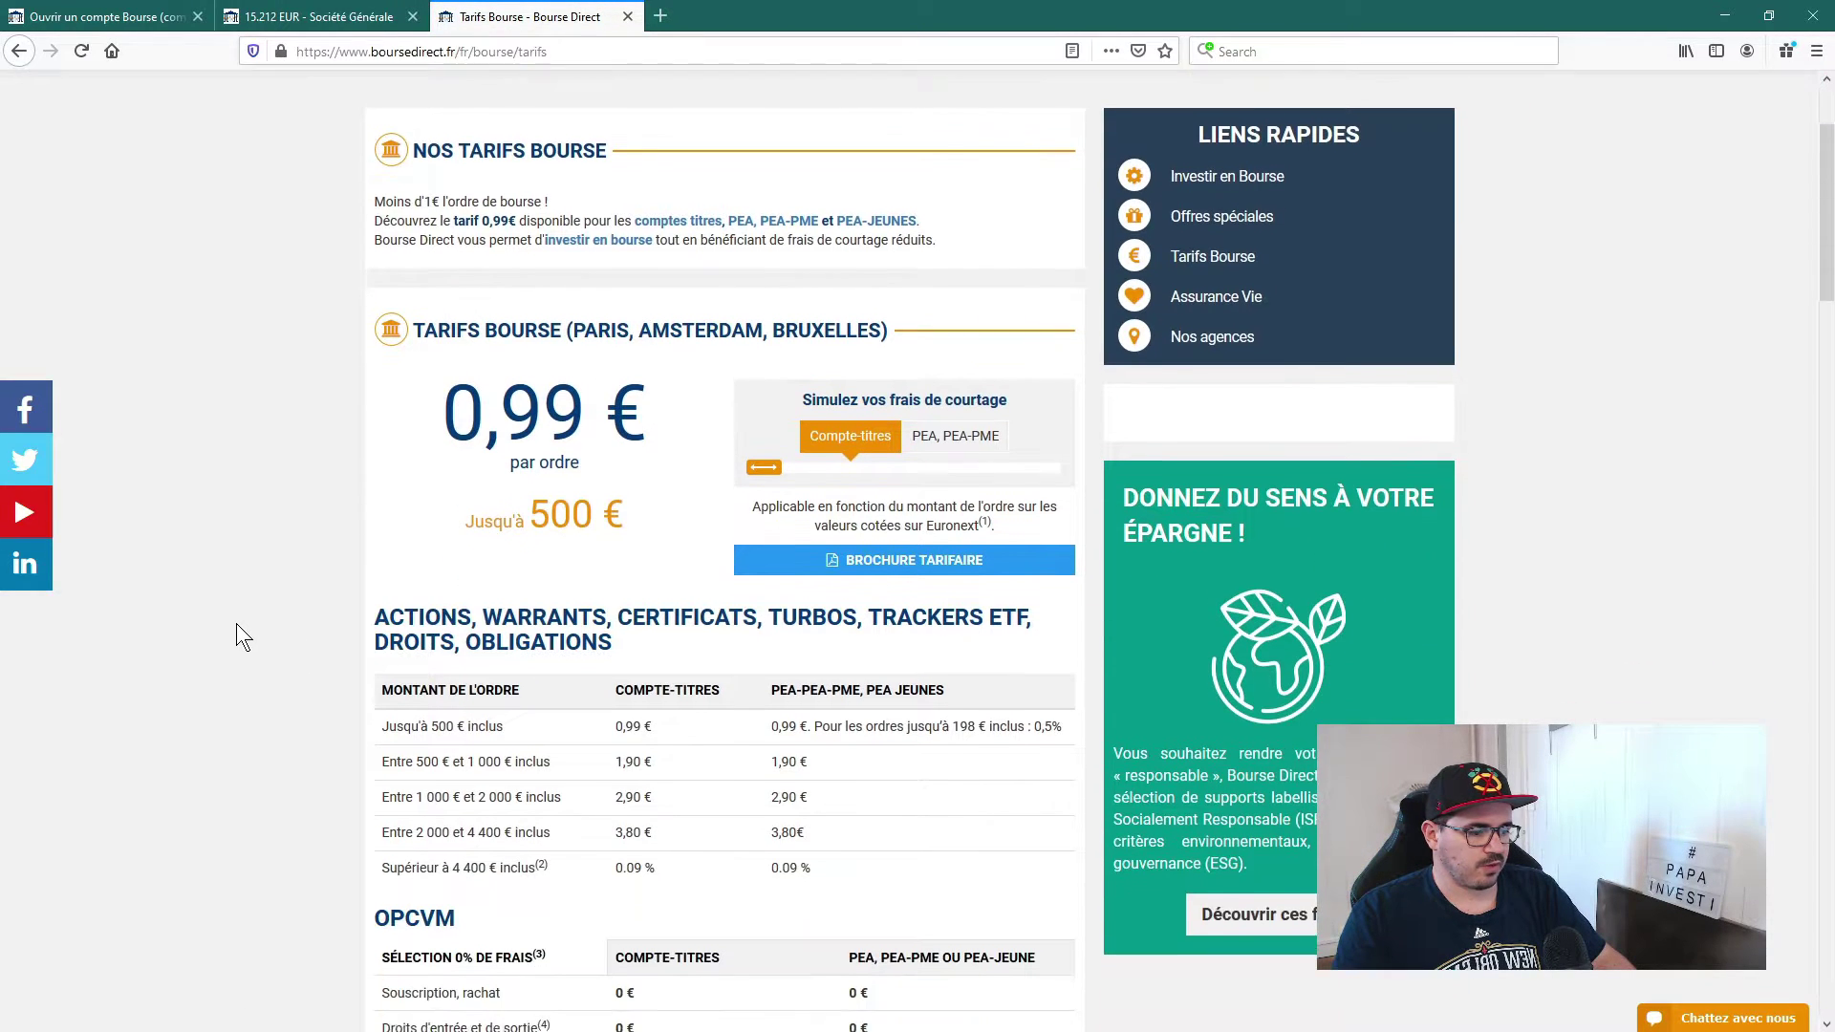
mouse_move(447, 304)
mouse_down()
mouse_move(657, 301)
mouse_move(443, 310)
mouse_up()
click(639, 374)
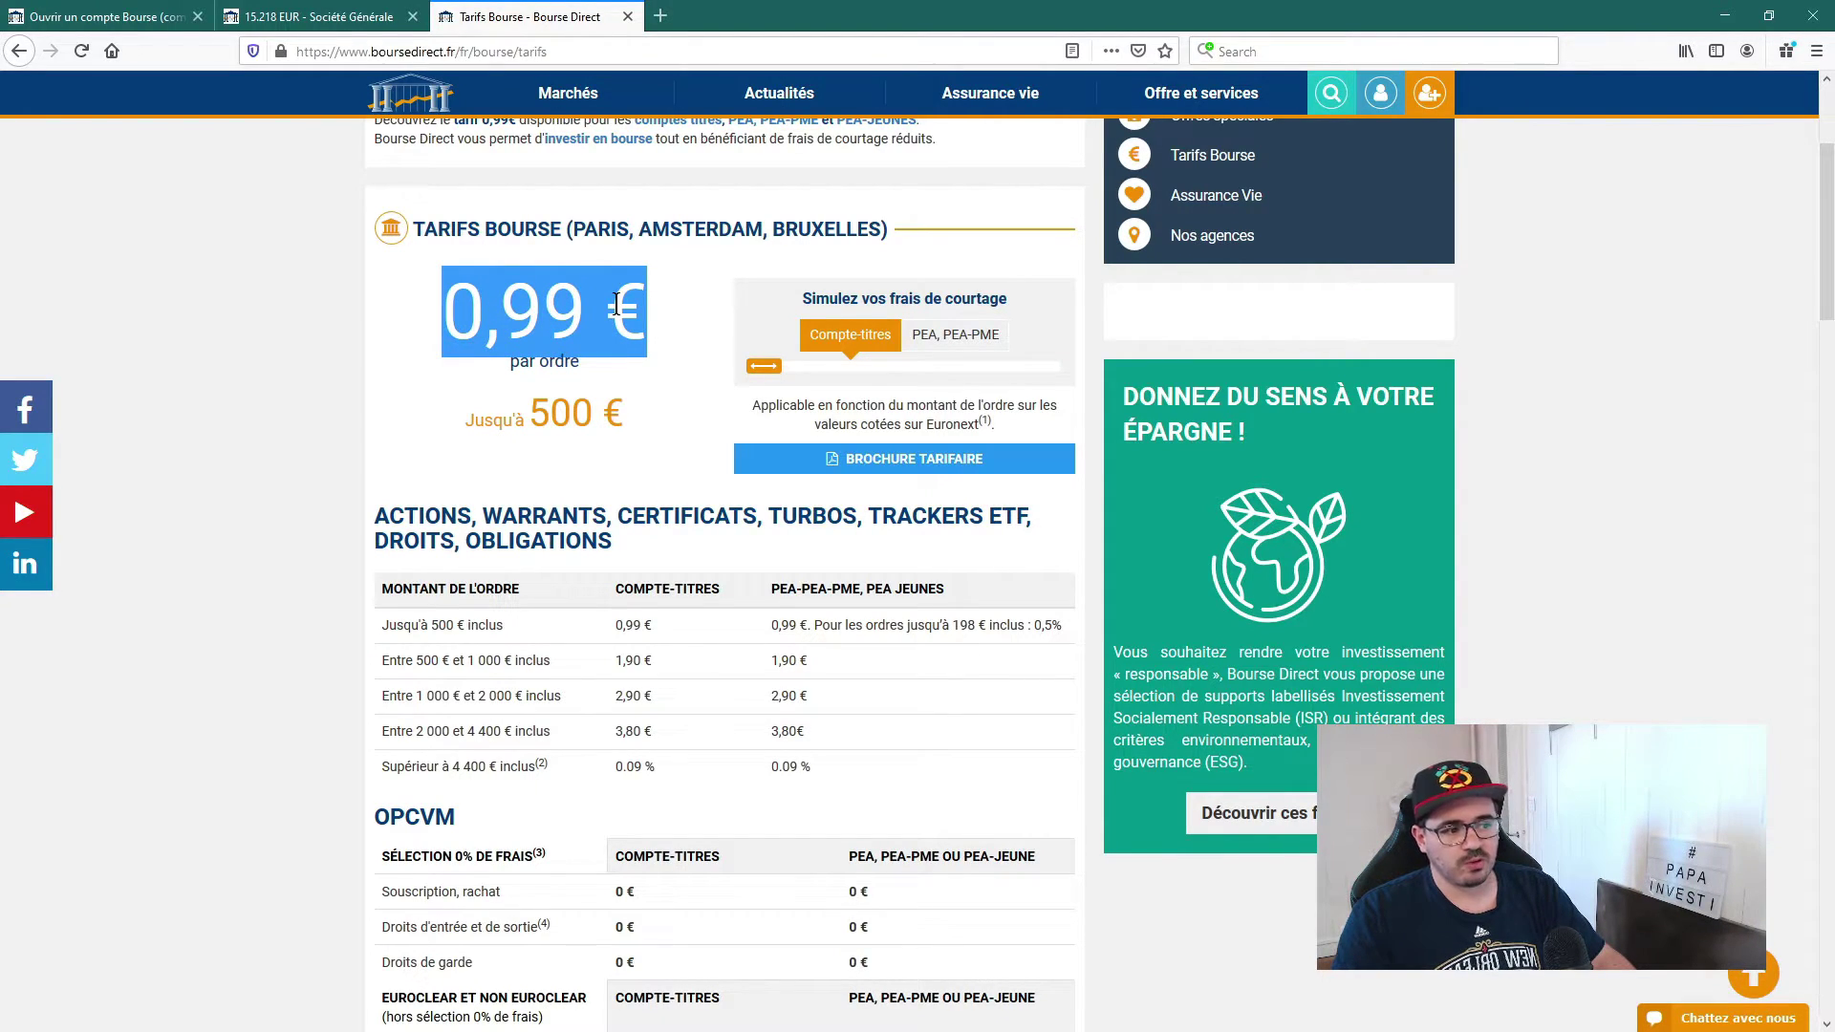
click(625, 405)
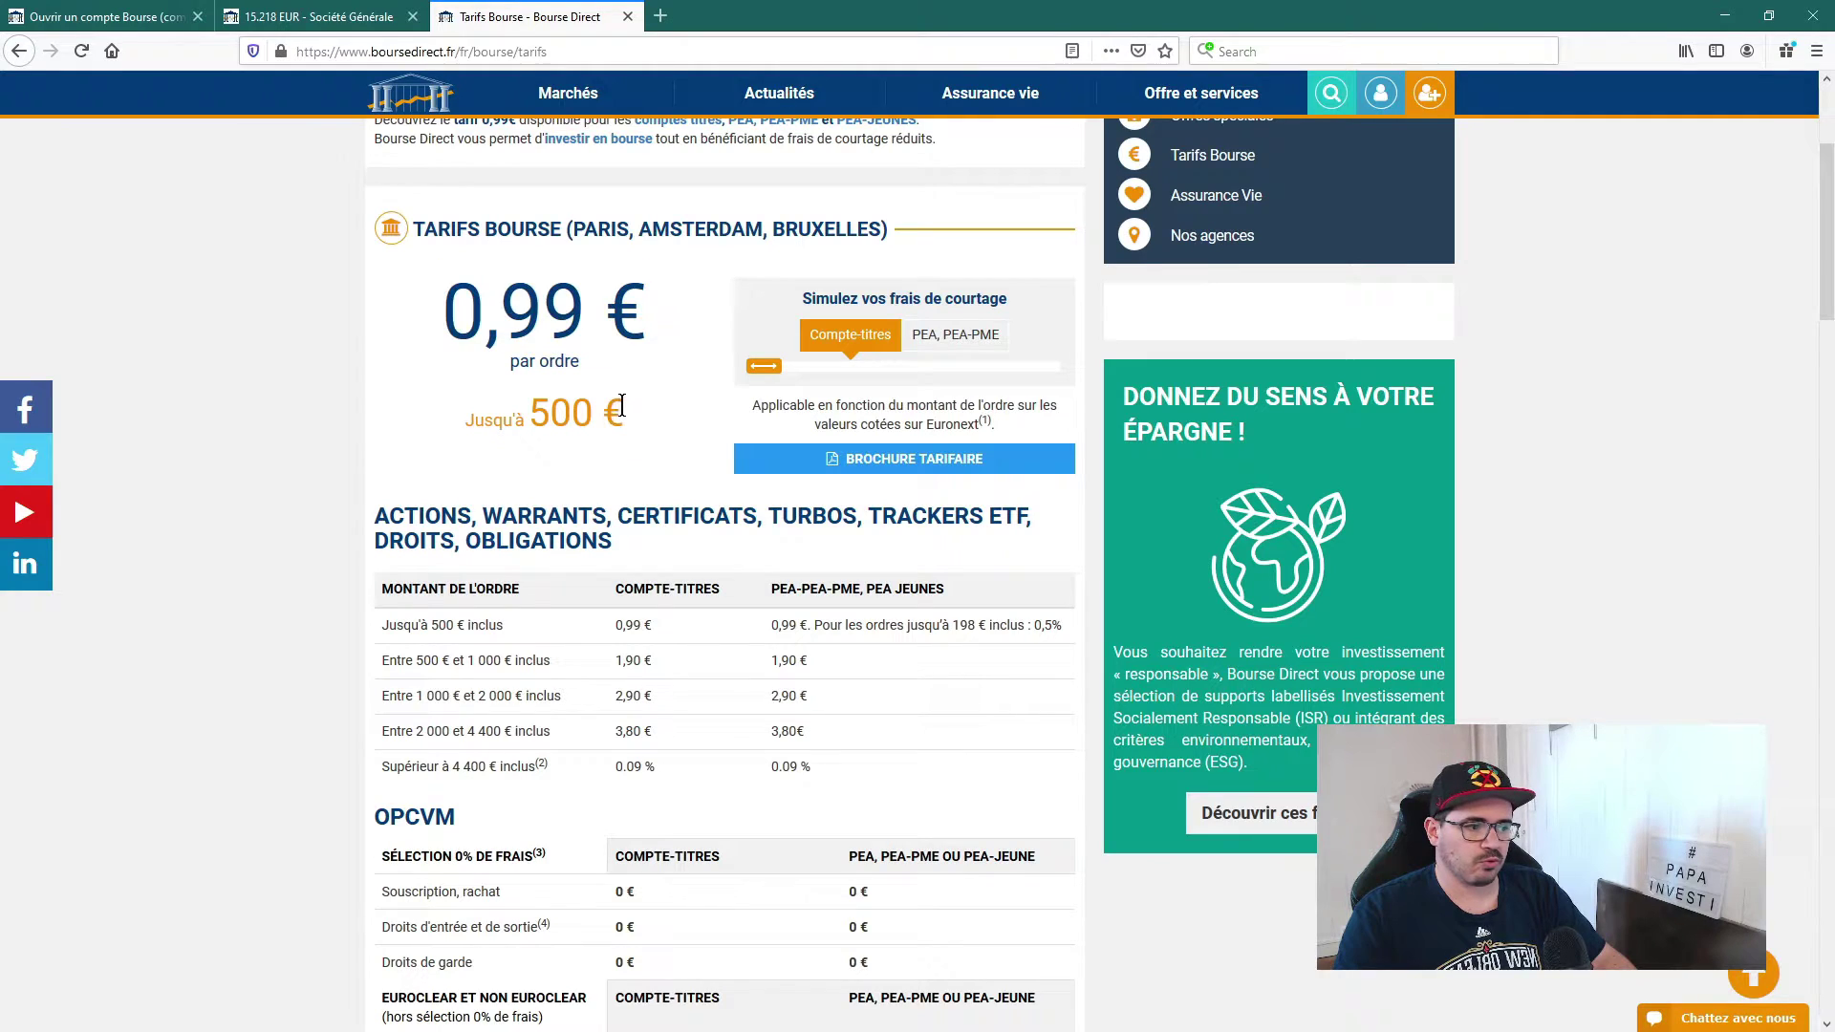
drag(616, 412, 517, 420)
click(627, 470)
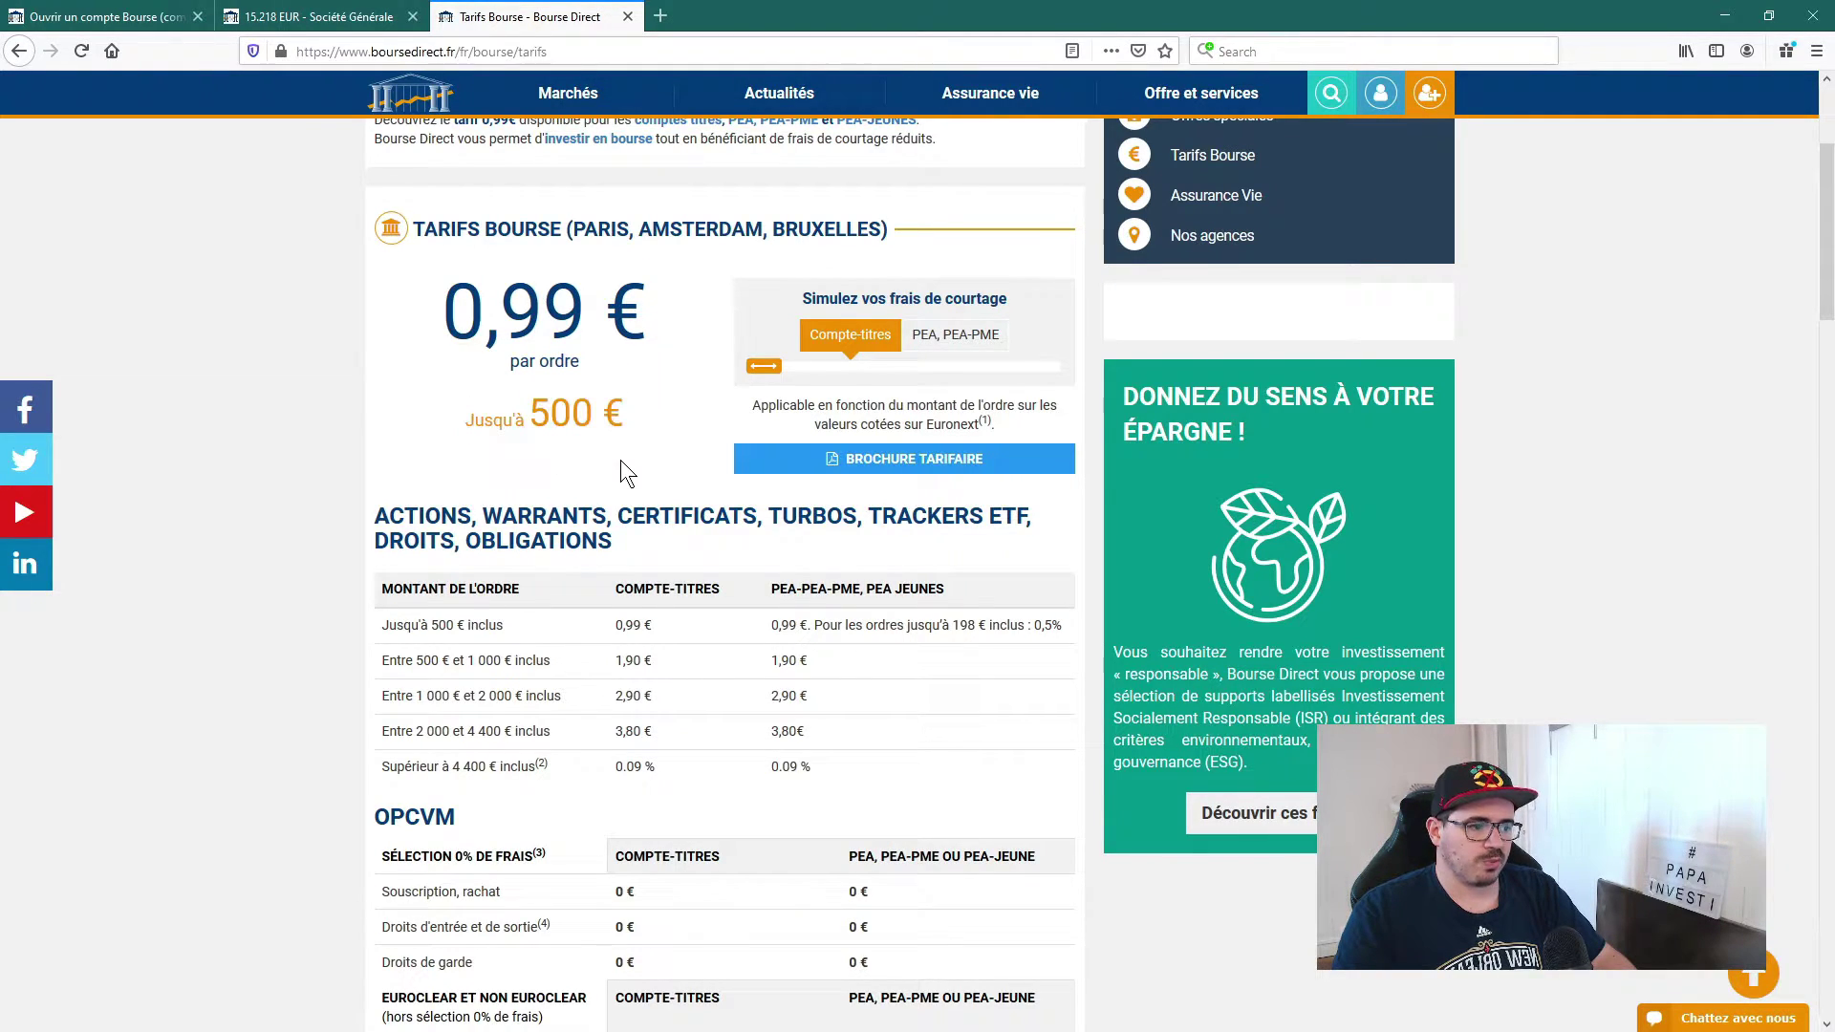
Step: Review the fee-table rows up to 500 € to 1 000 €, then return to the account form
scroll(604, 467, down, 2)
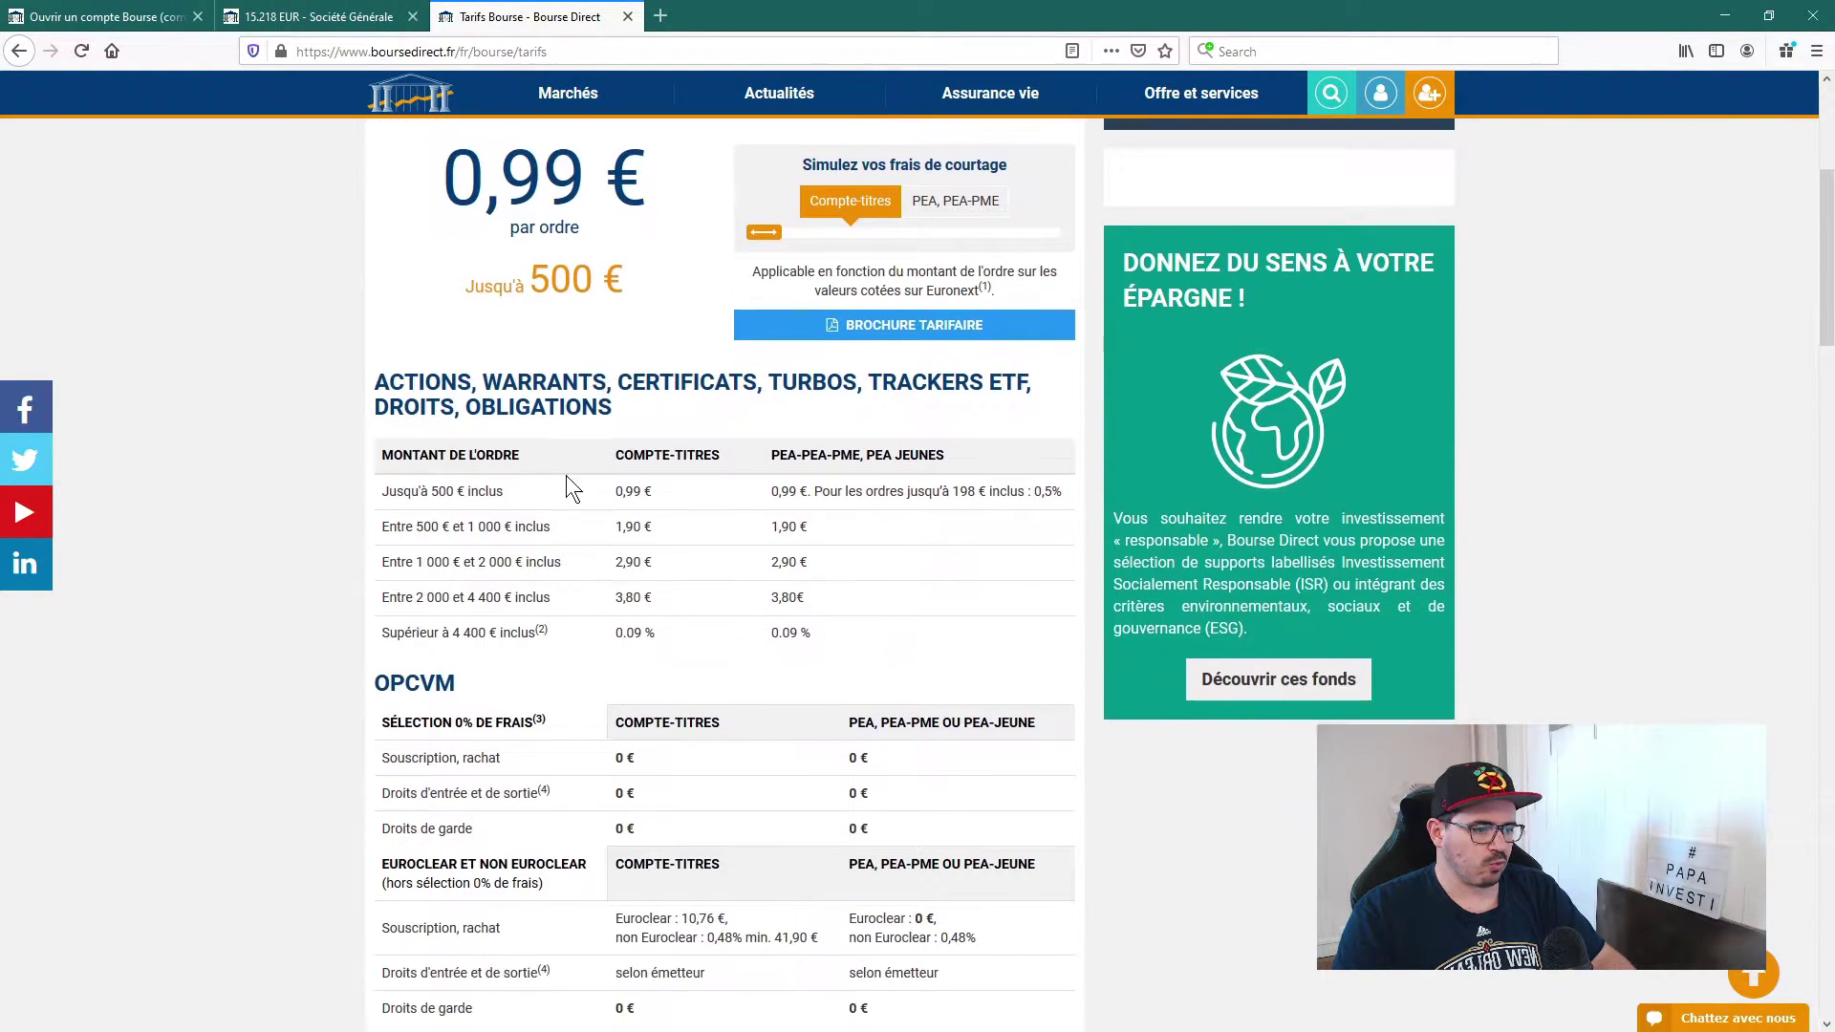
drag(381, 433, 749, 465)
click(726, 475)
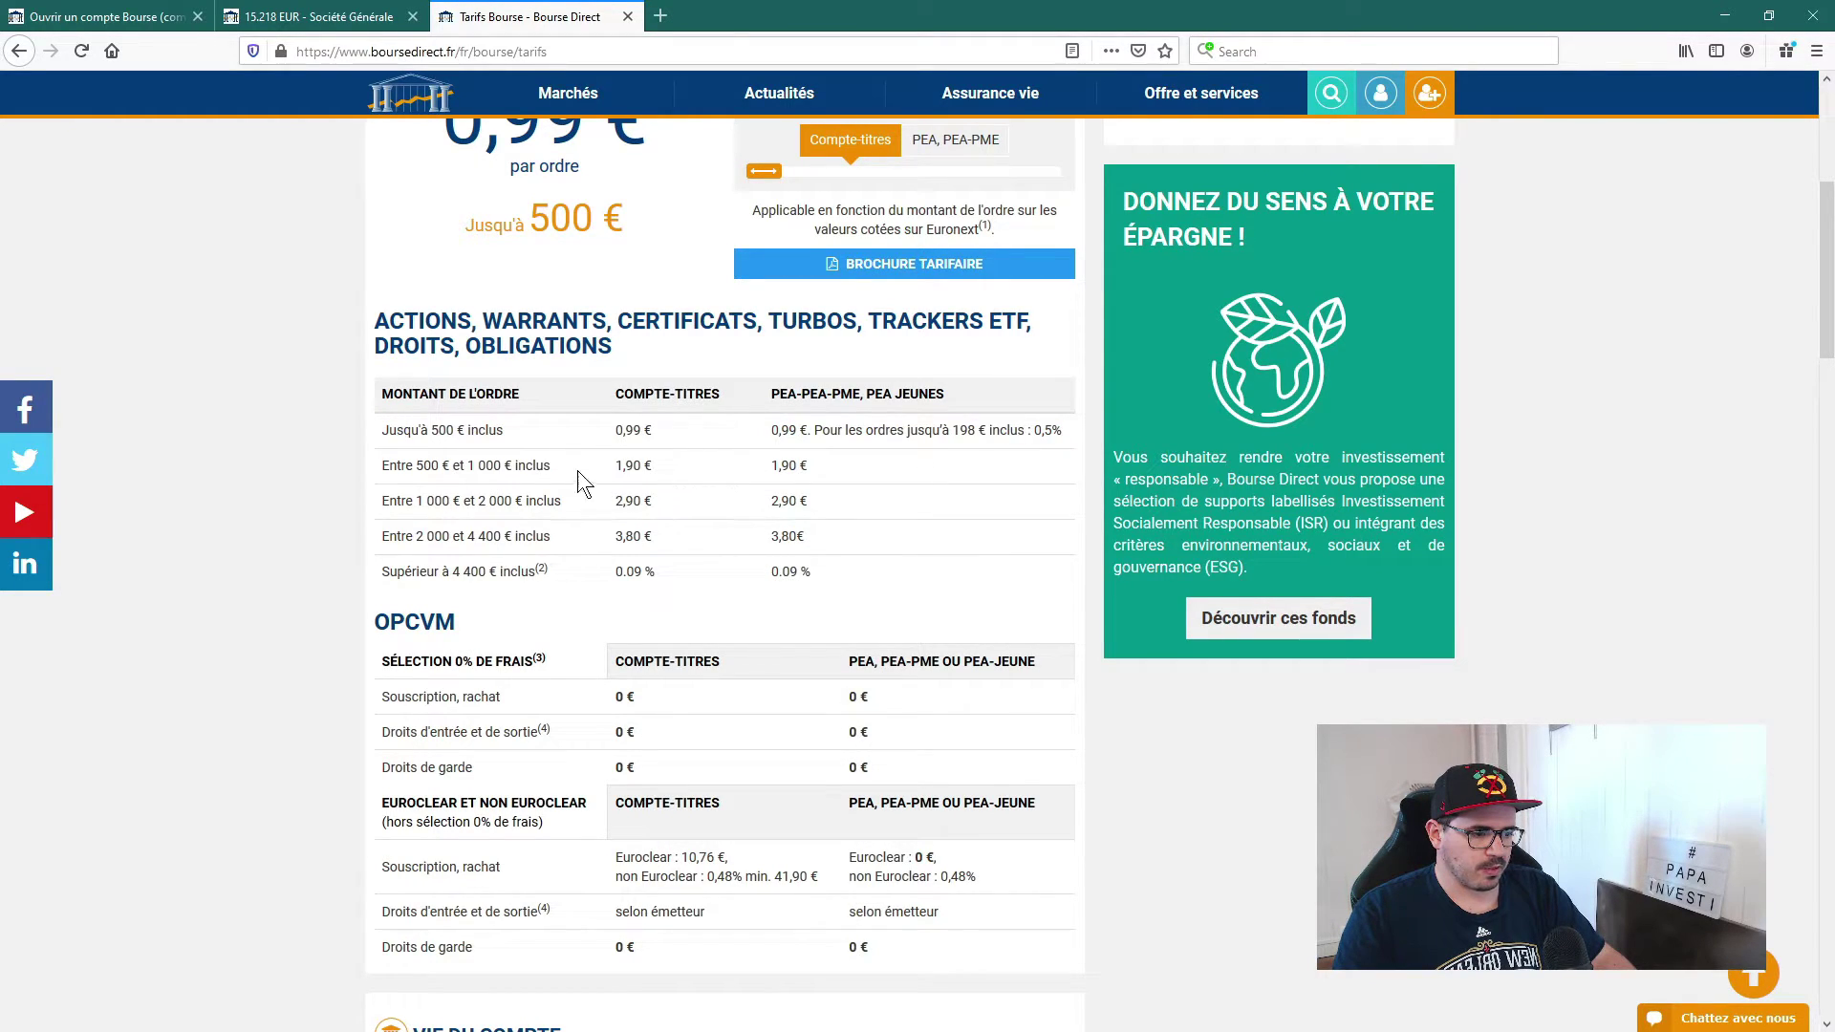
drag(412, 461, 558, 466)
click(591, 530)
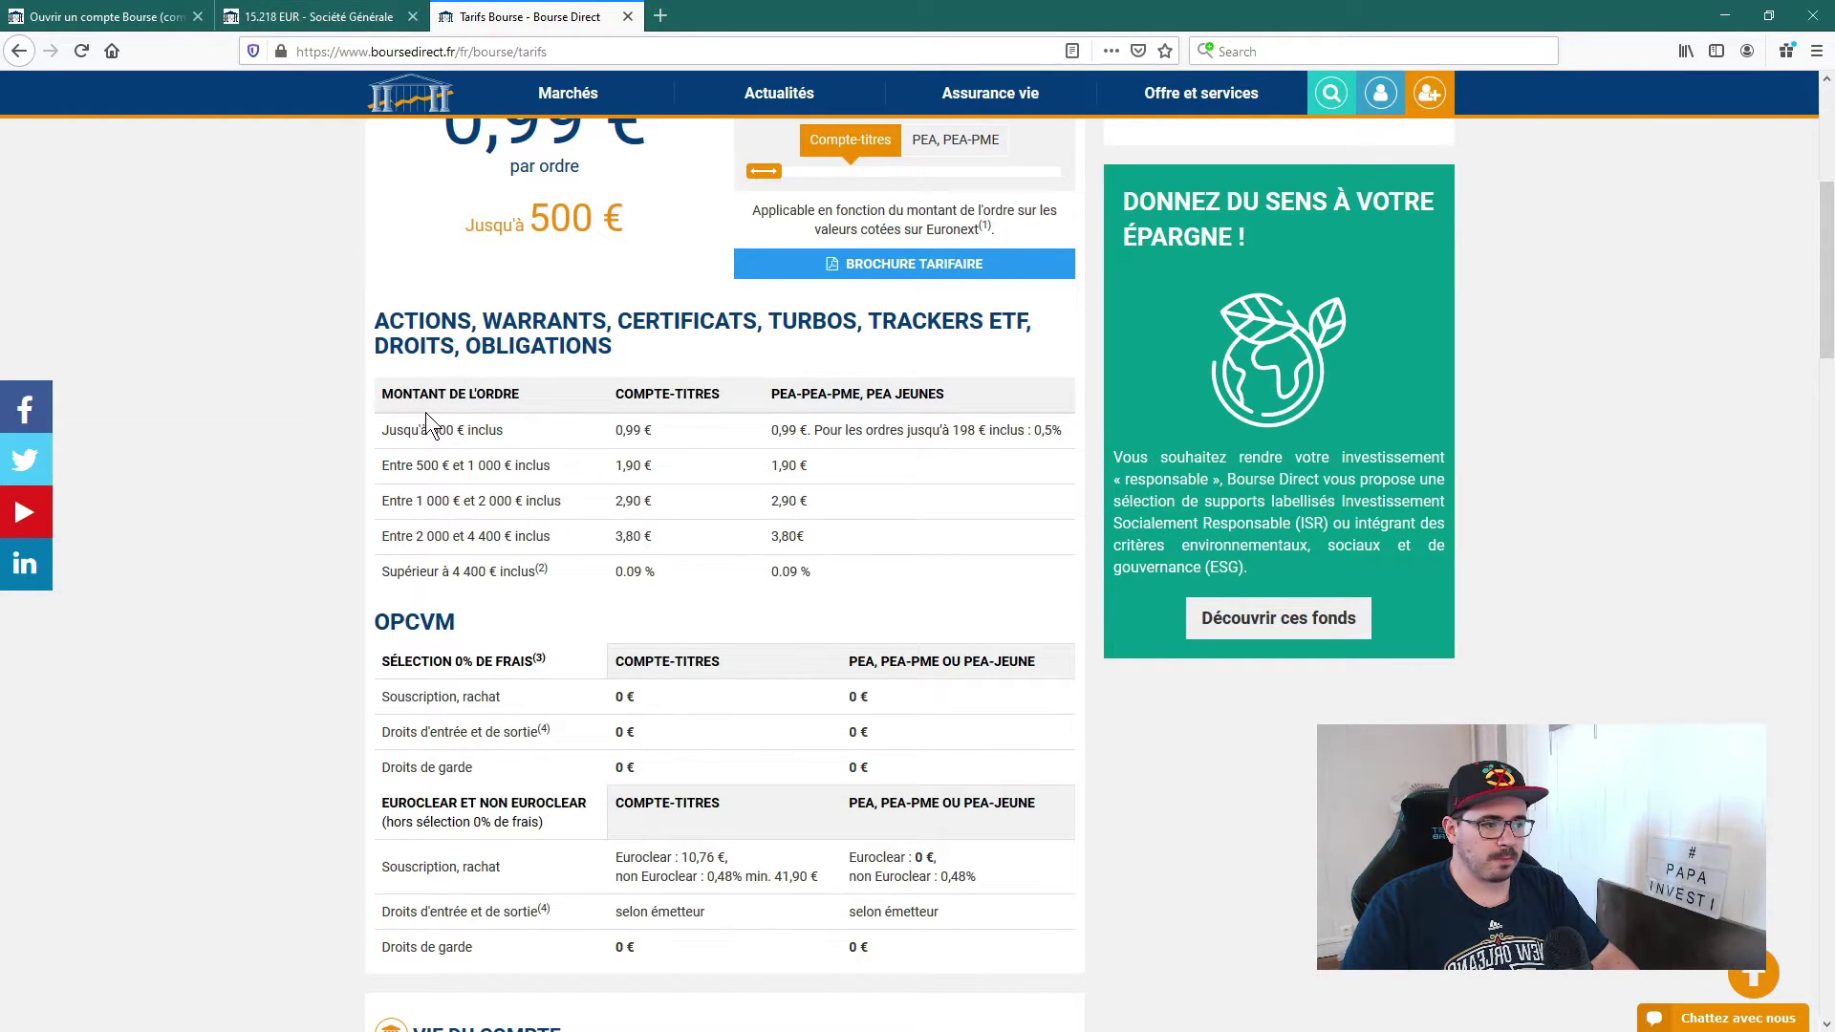
scroll(351, 99, up, 2)
click(105, 16)
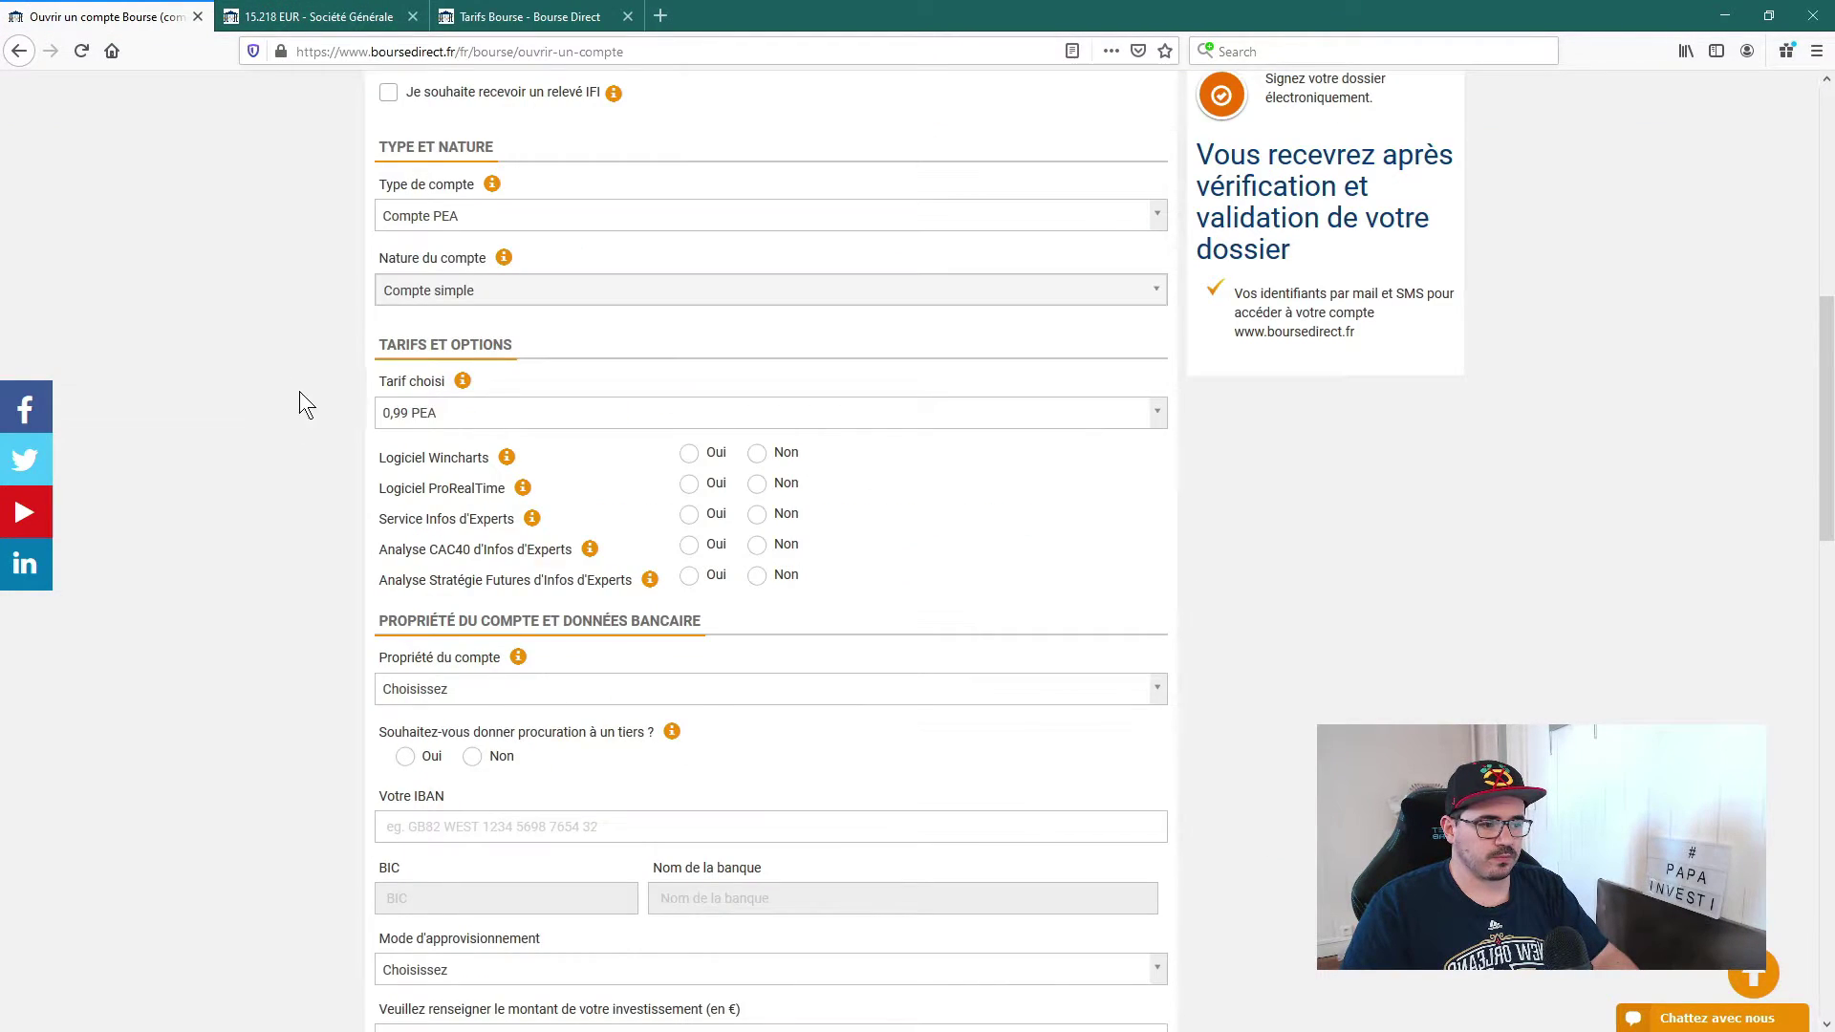
Step: Keep tariff 0,99 PEA, answer Non to all five paid services, and show their prices
click(455, 417)
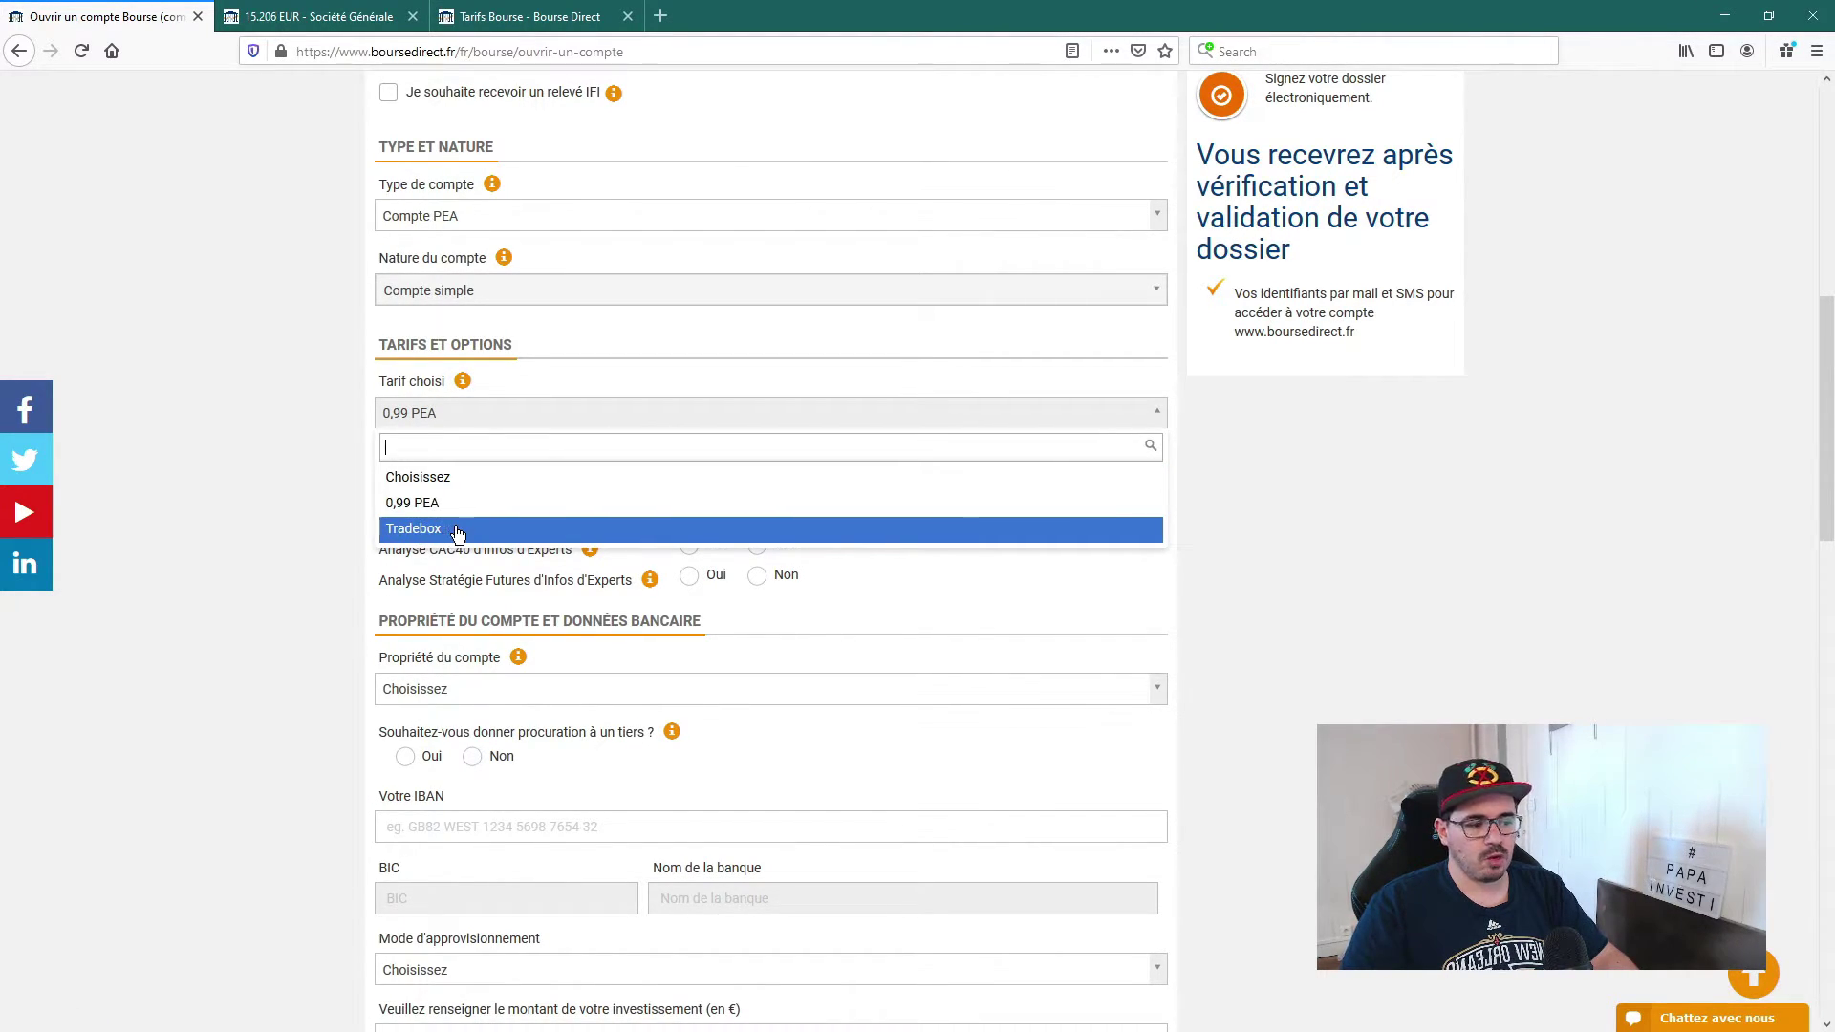
click(435, 503)
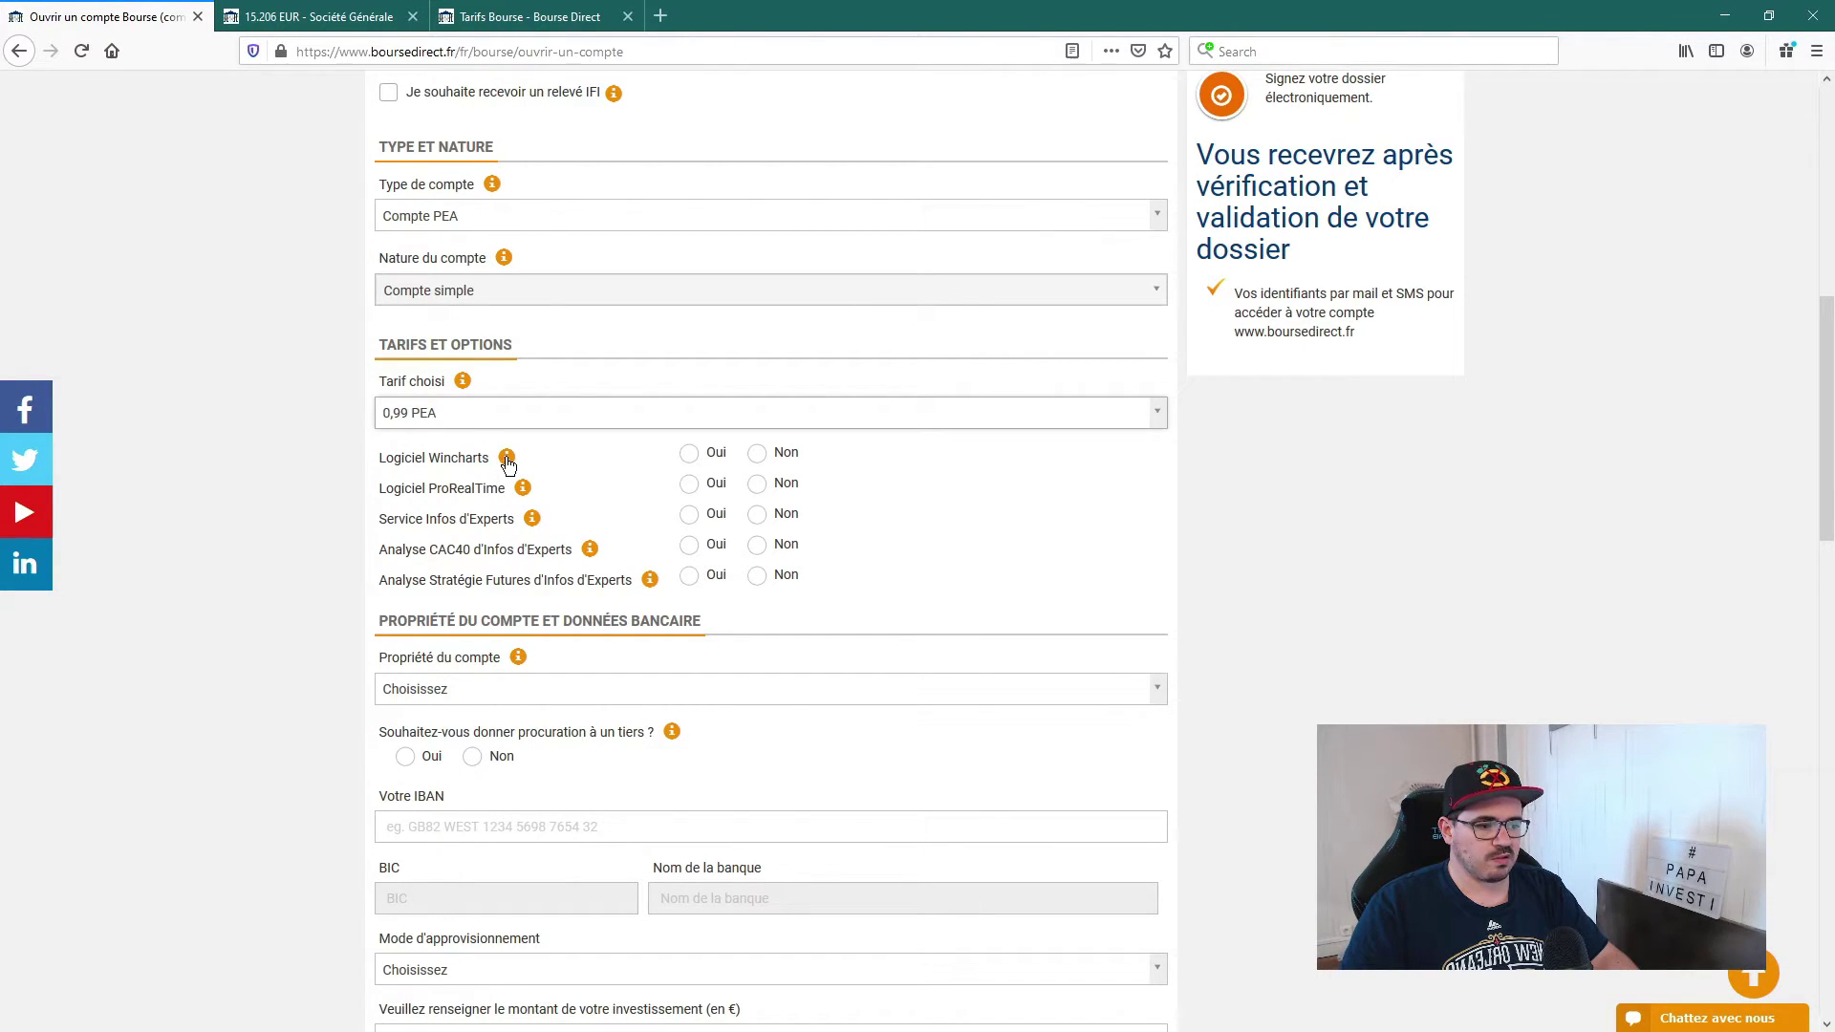
click(758, 457)
click(757, 485)
click(757, 516)
click(759, 548)
click(758, 578)
click(507, 457)
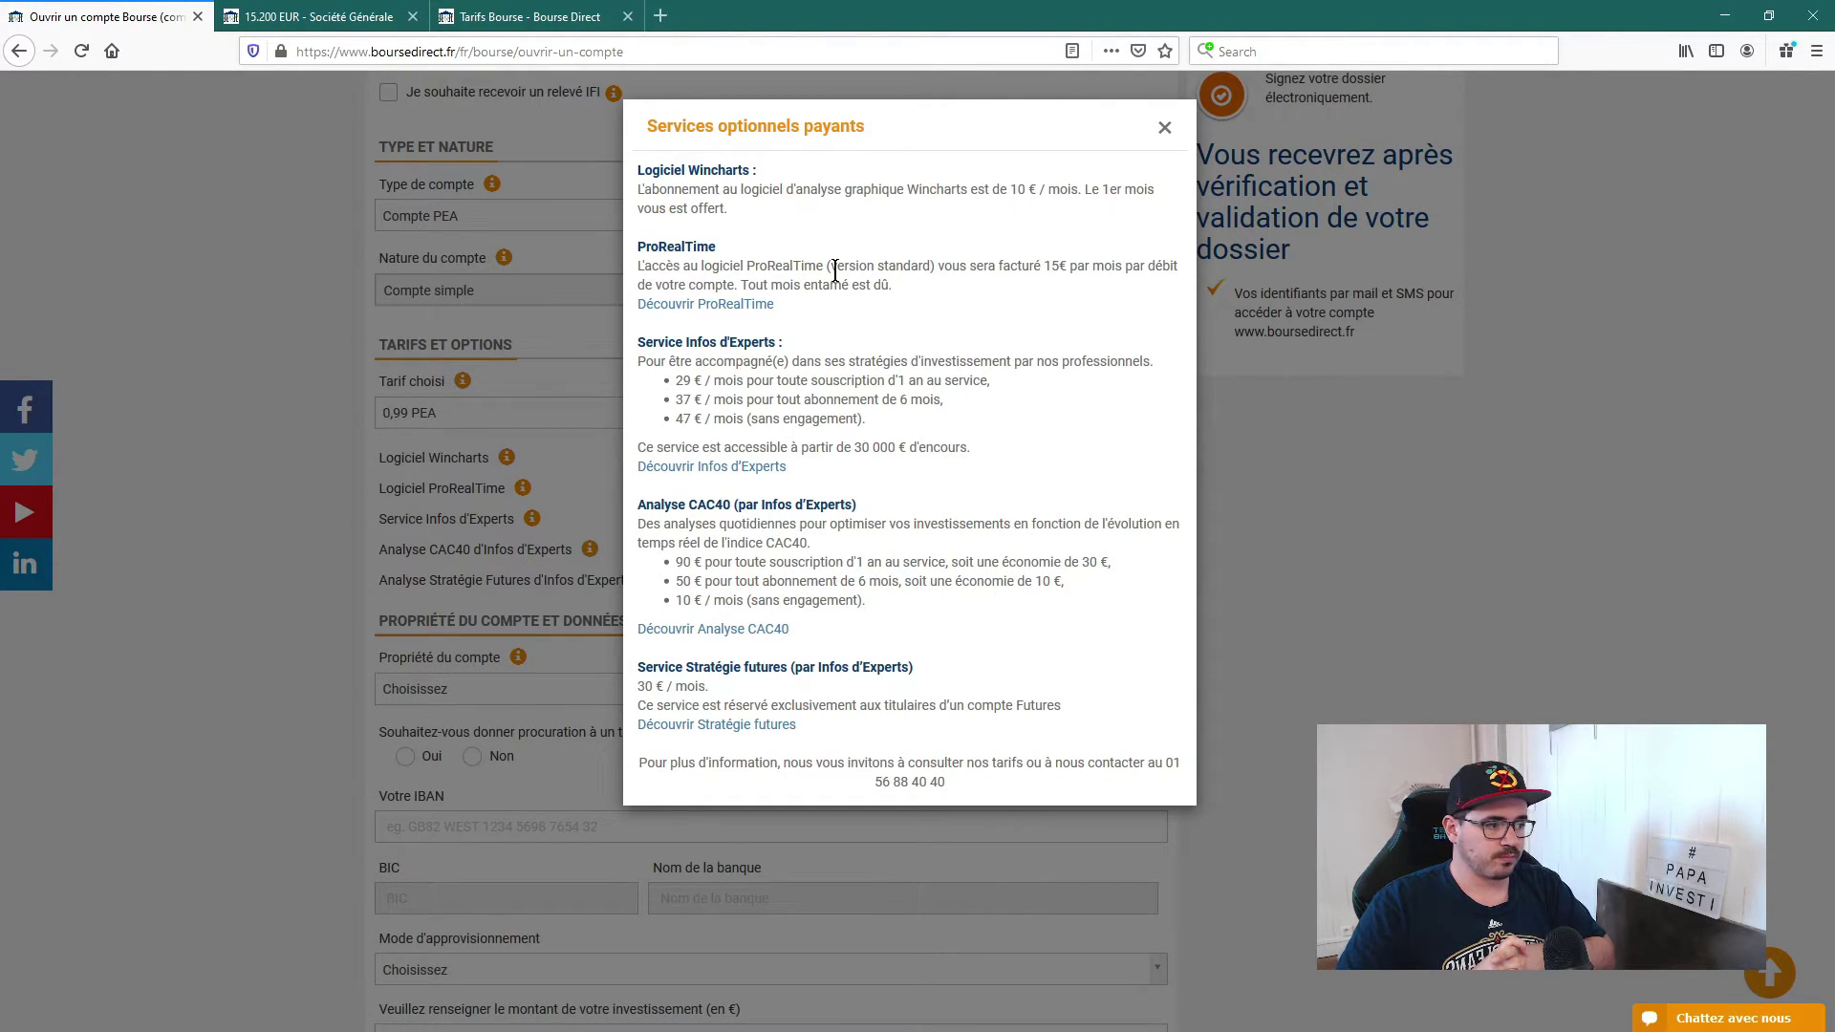
Step: Read the paid services prices (Wincharts 10 €, ProRealTime 15 € monthly) and close the popup
drag(1033, 268, 1077, 267)
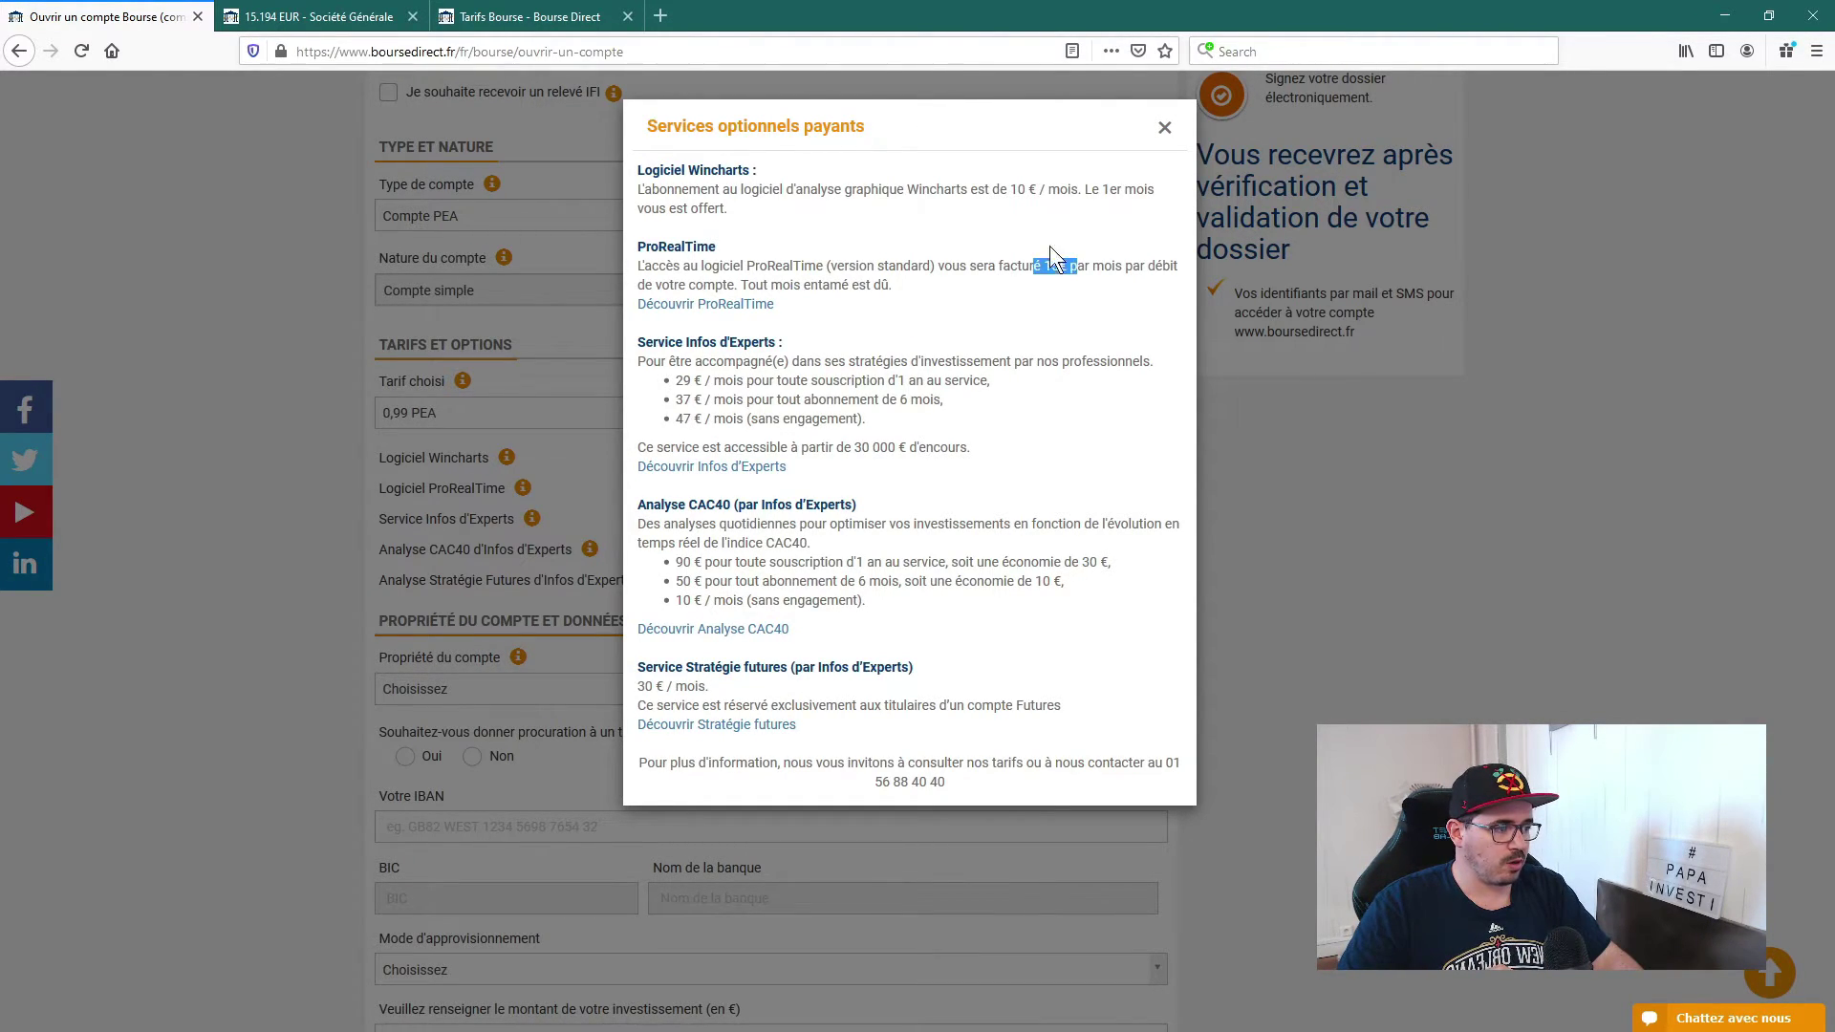
drag(998, 189, 1029, 189)
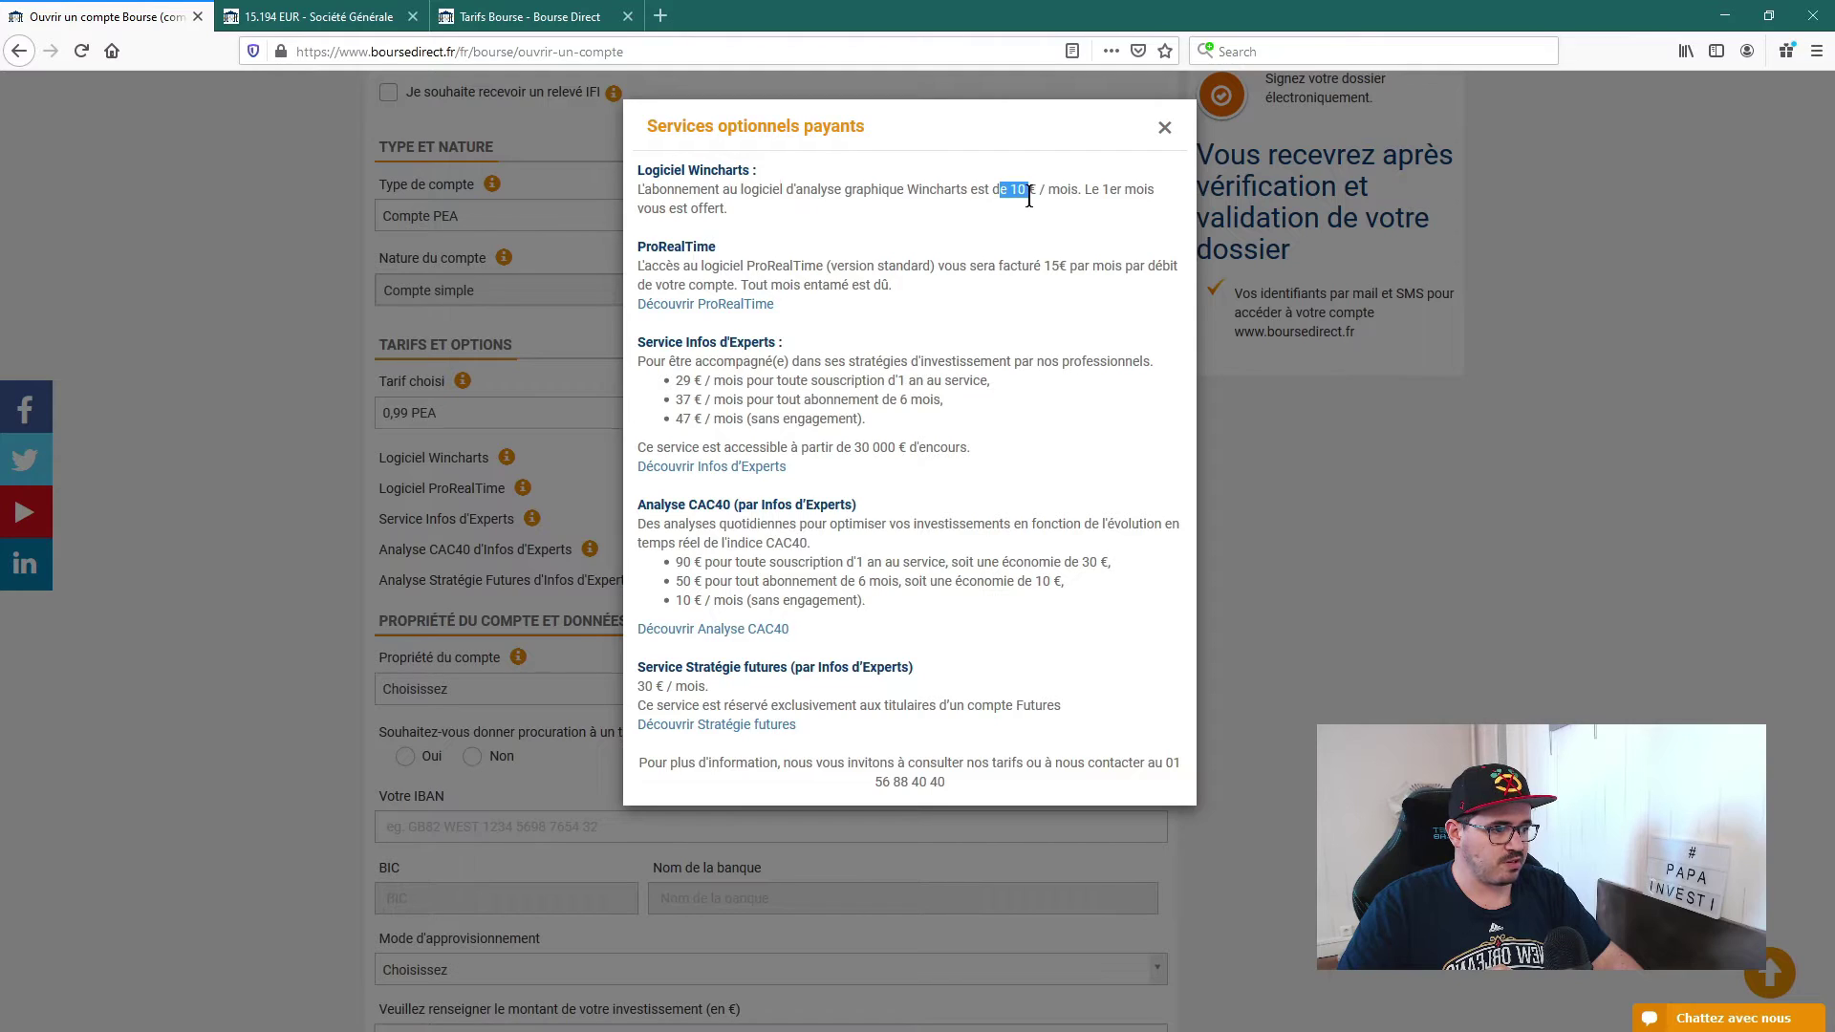
drag(700, 344, 812, 372)
click(843, 404)
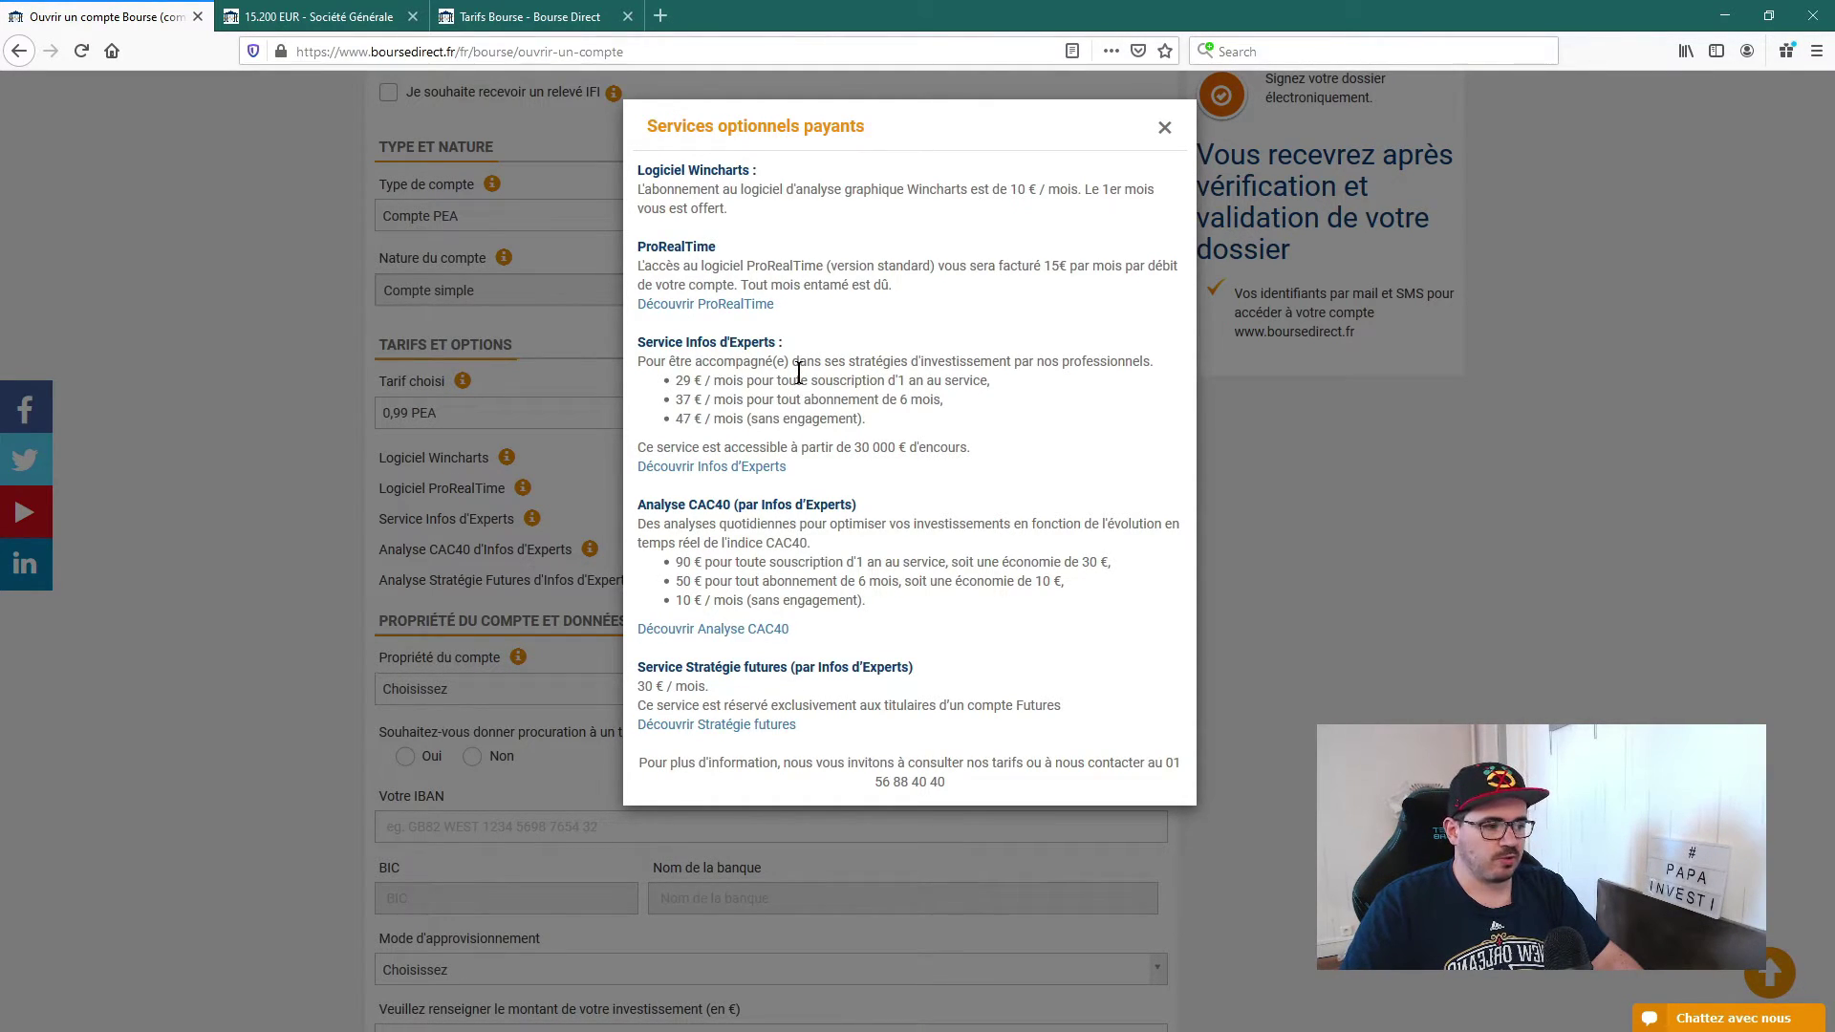
click(1162, 131)
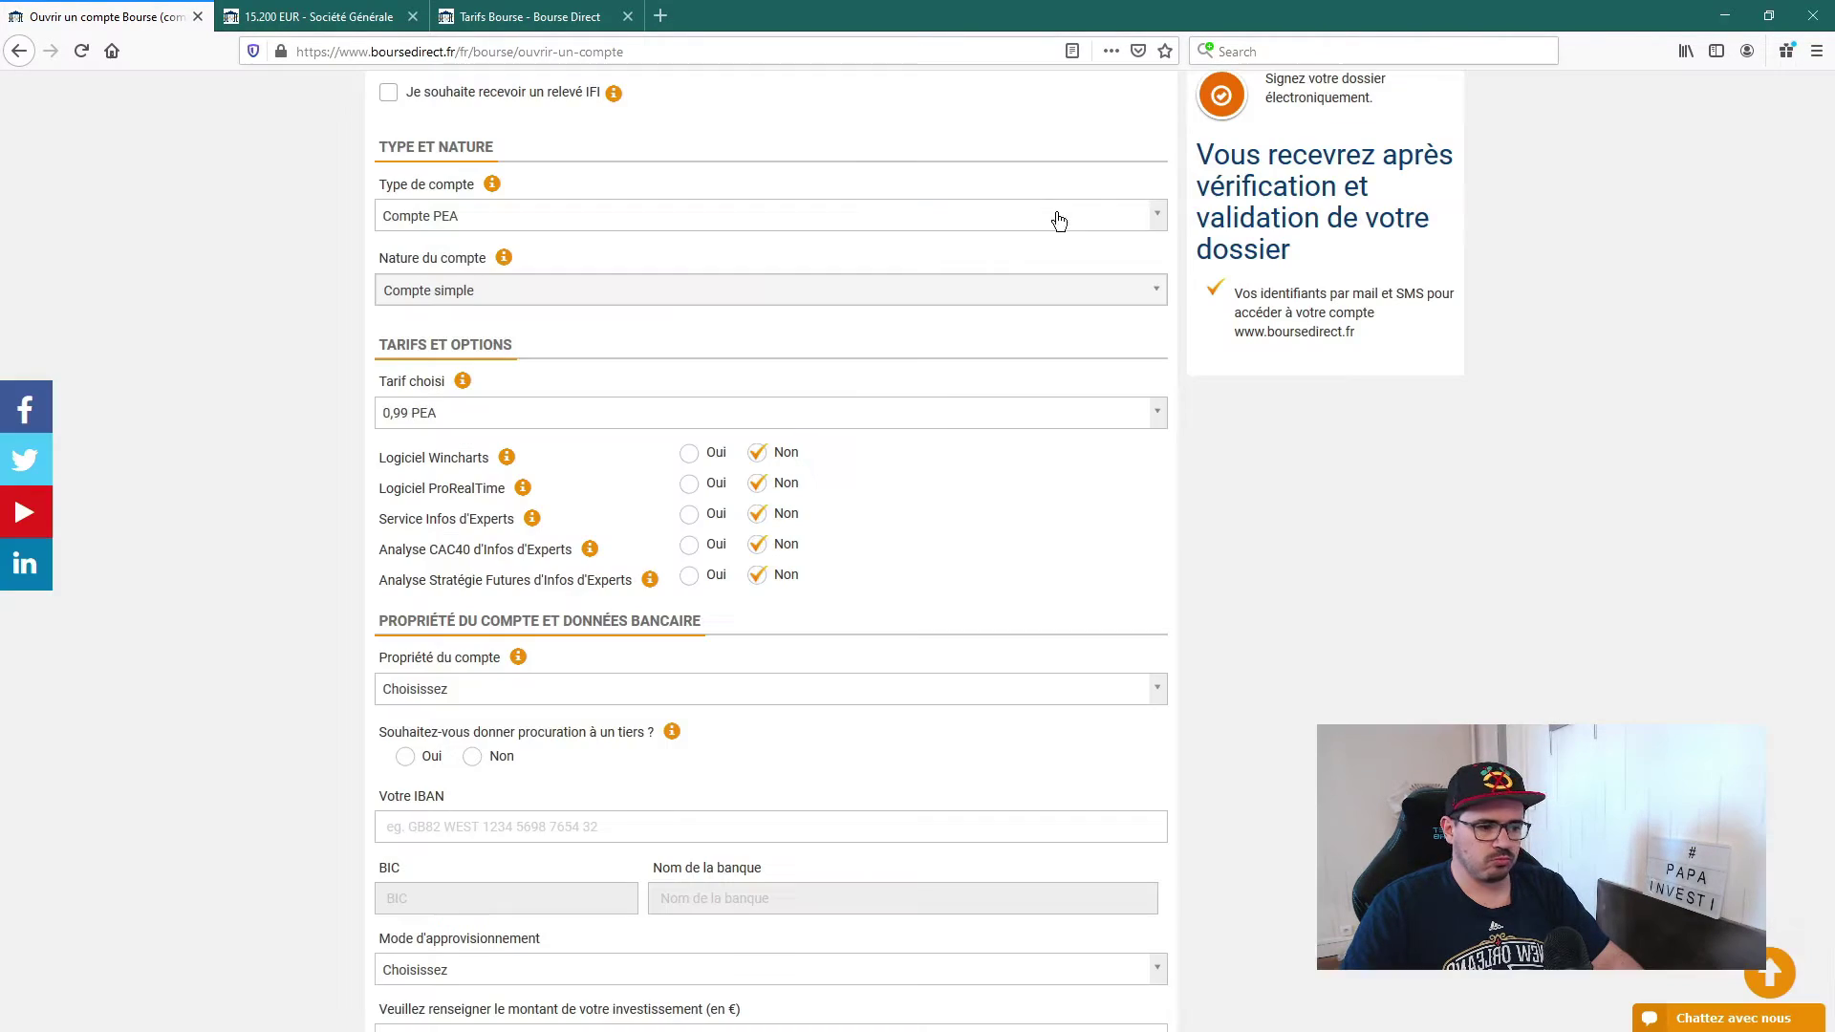
click(507, 459)
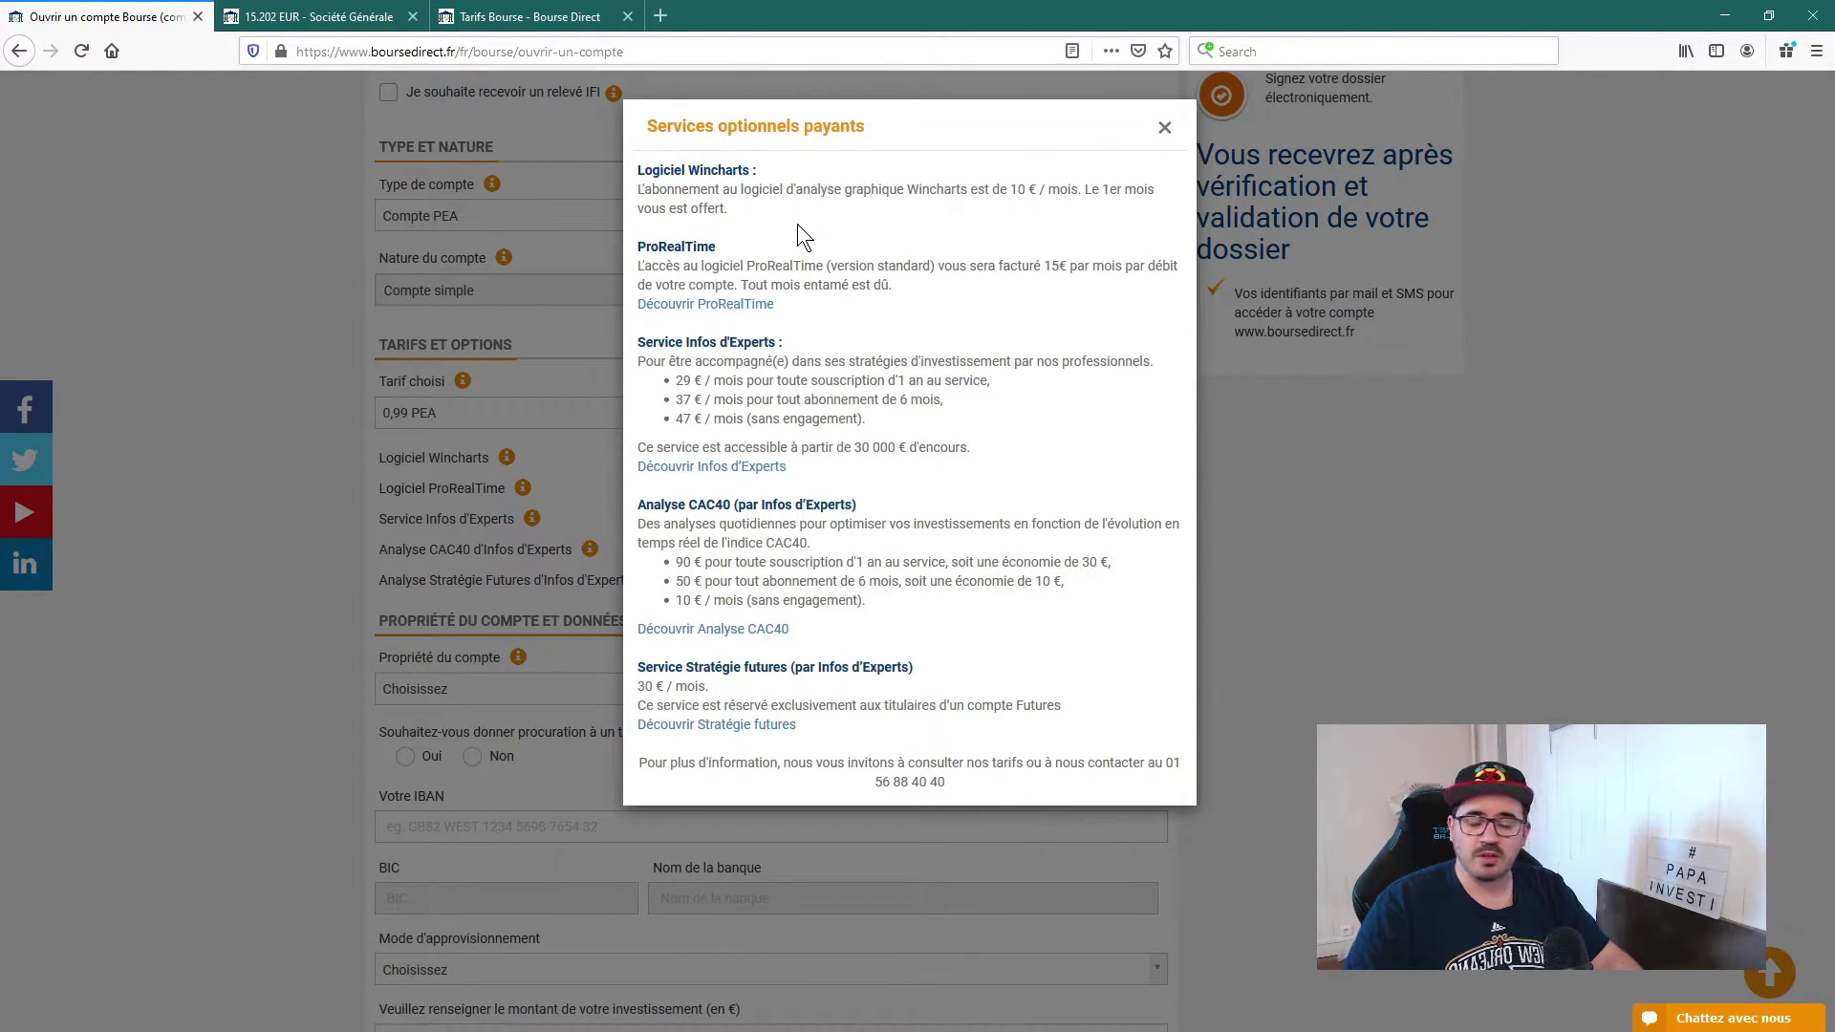
click(1167, 131)
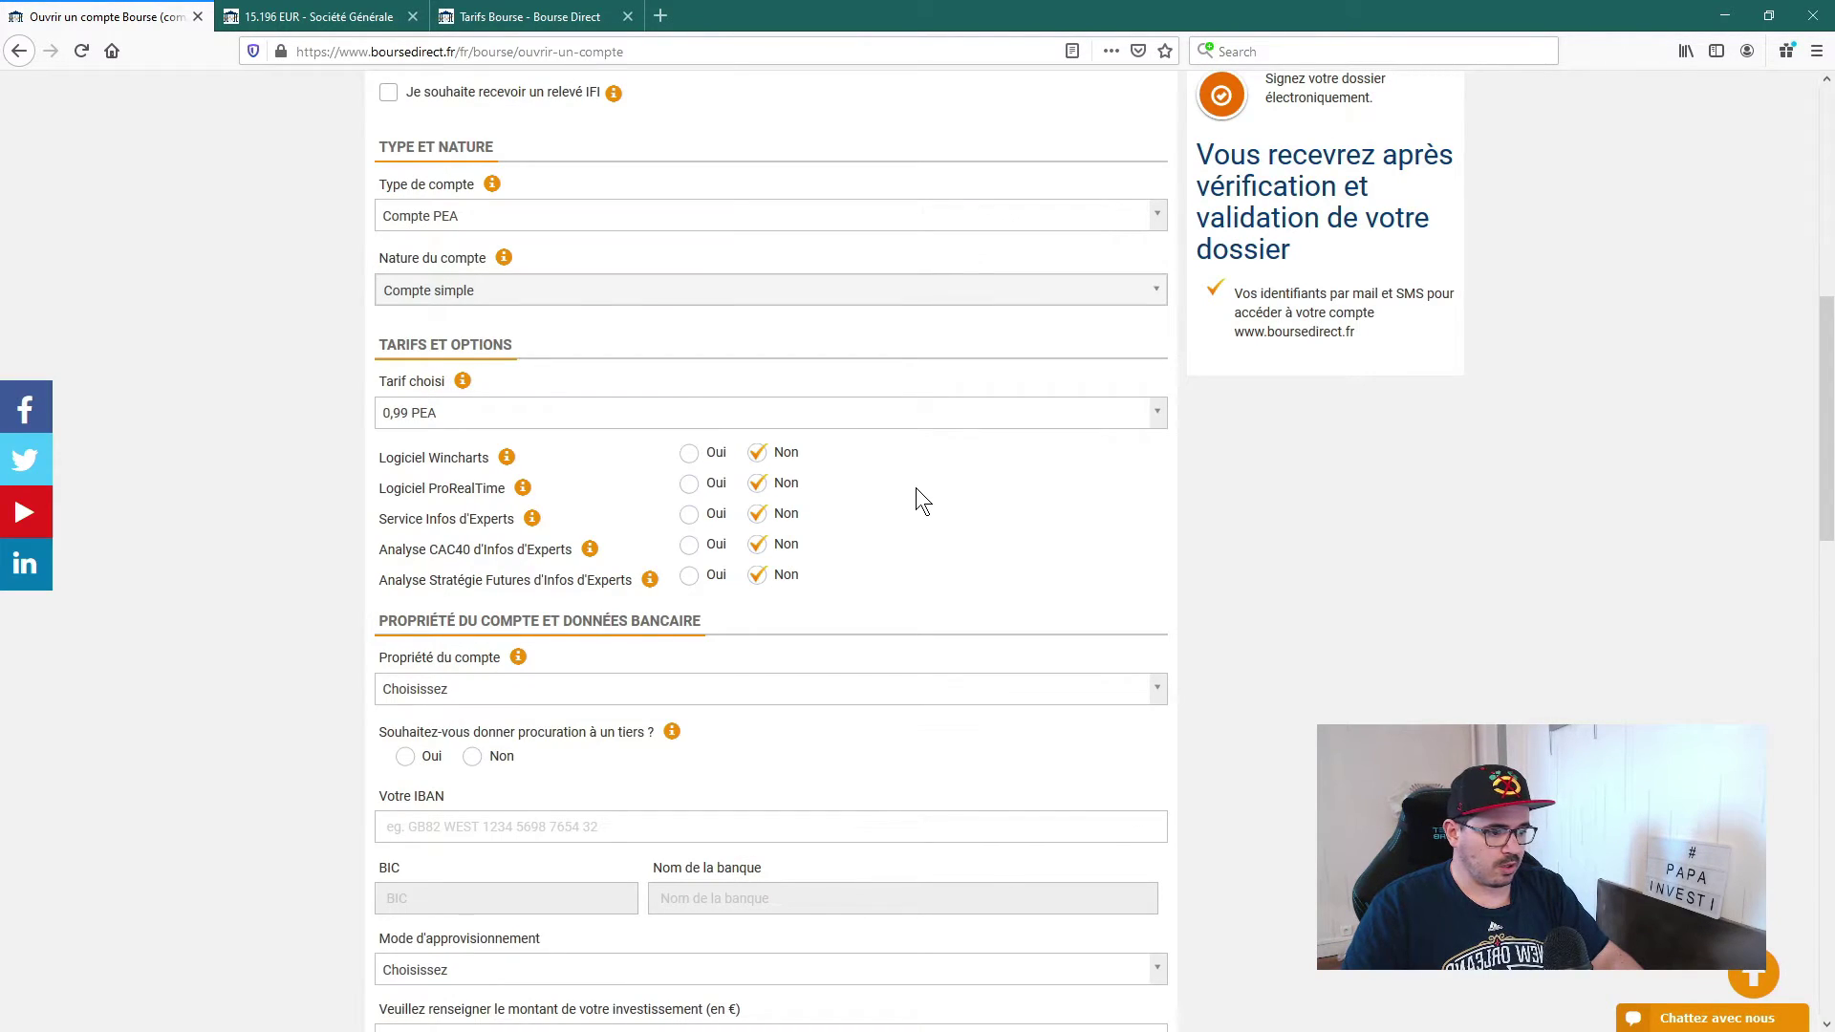
Step: Set account ownership to Pleine propriété
scroll(816, 503, down, 2)
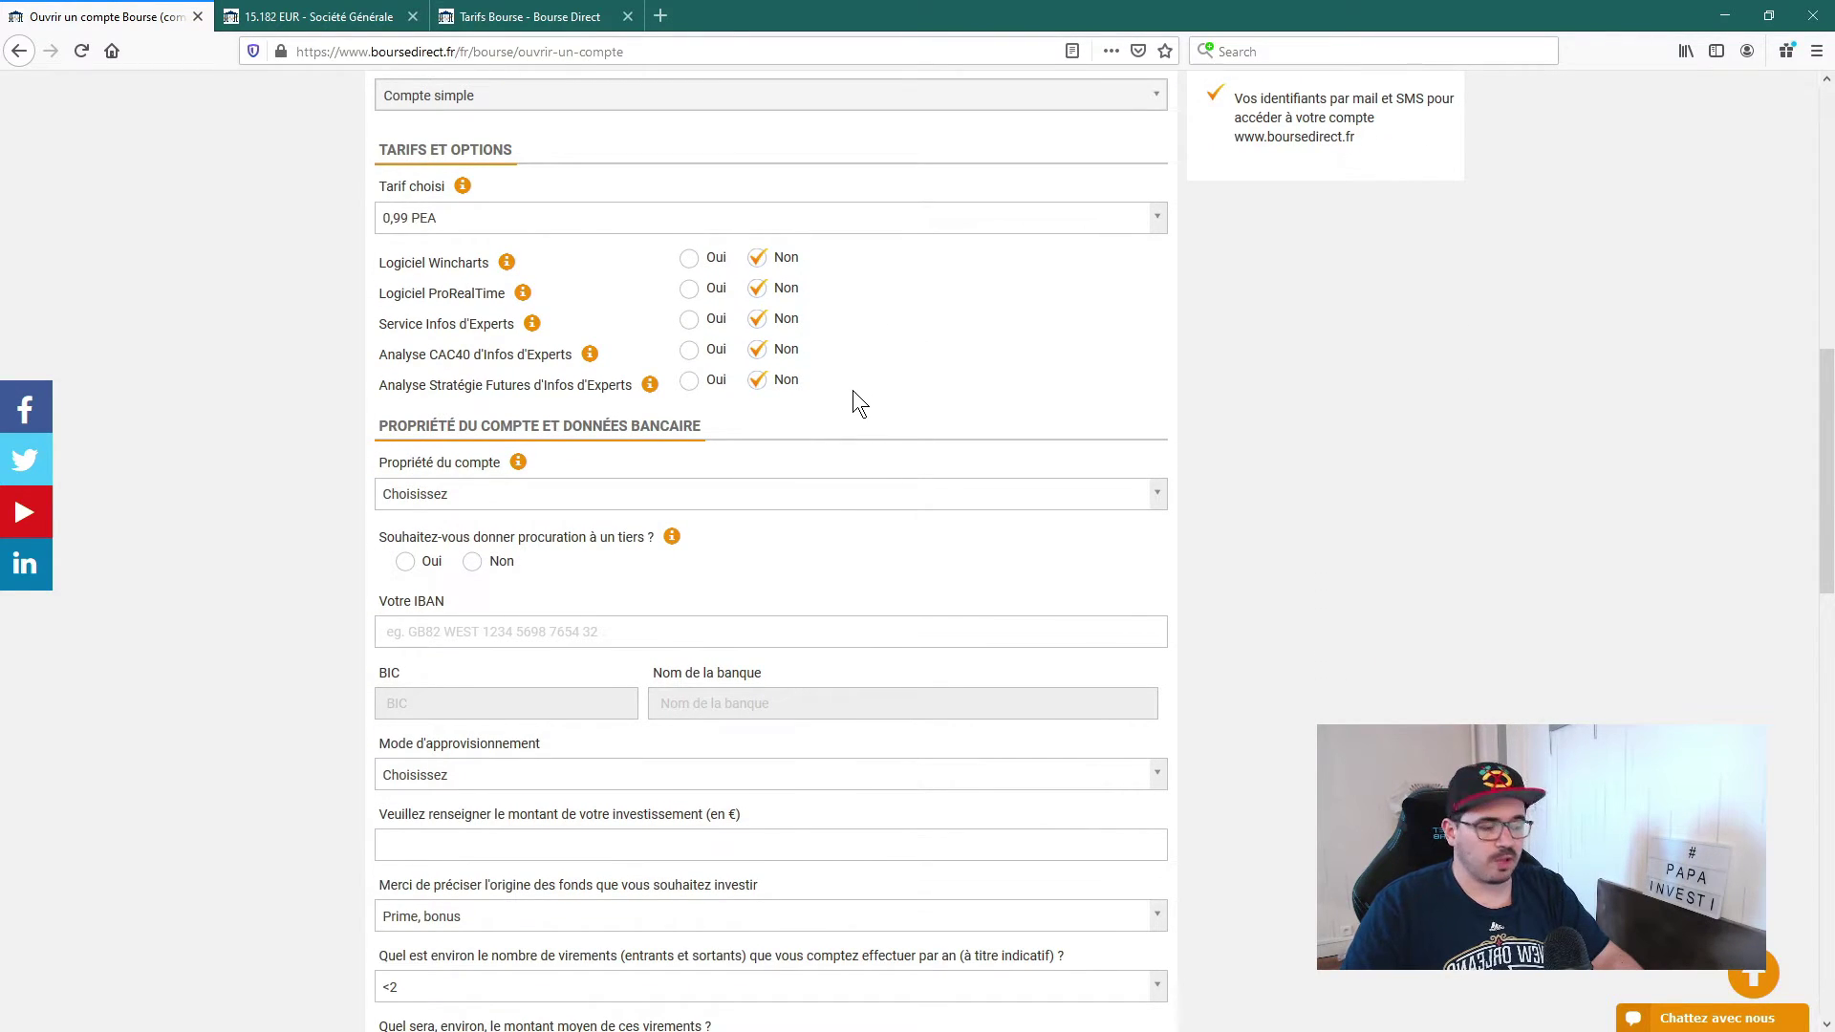
scroll(866, 388, down, 1)
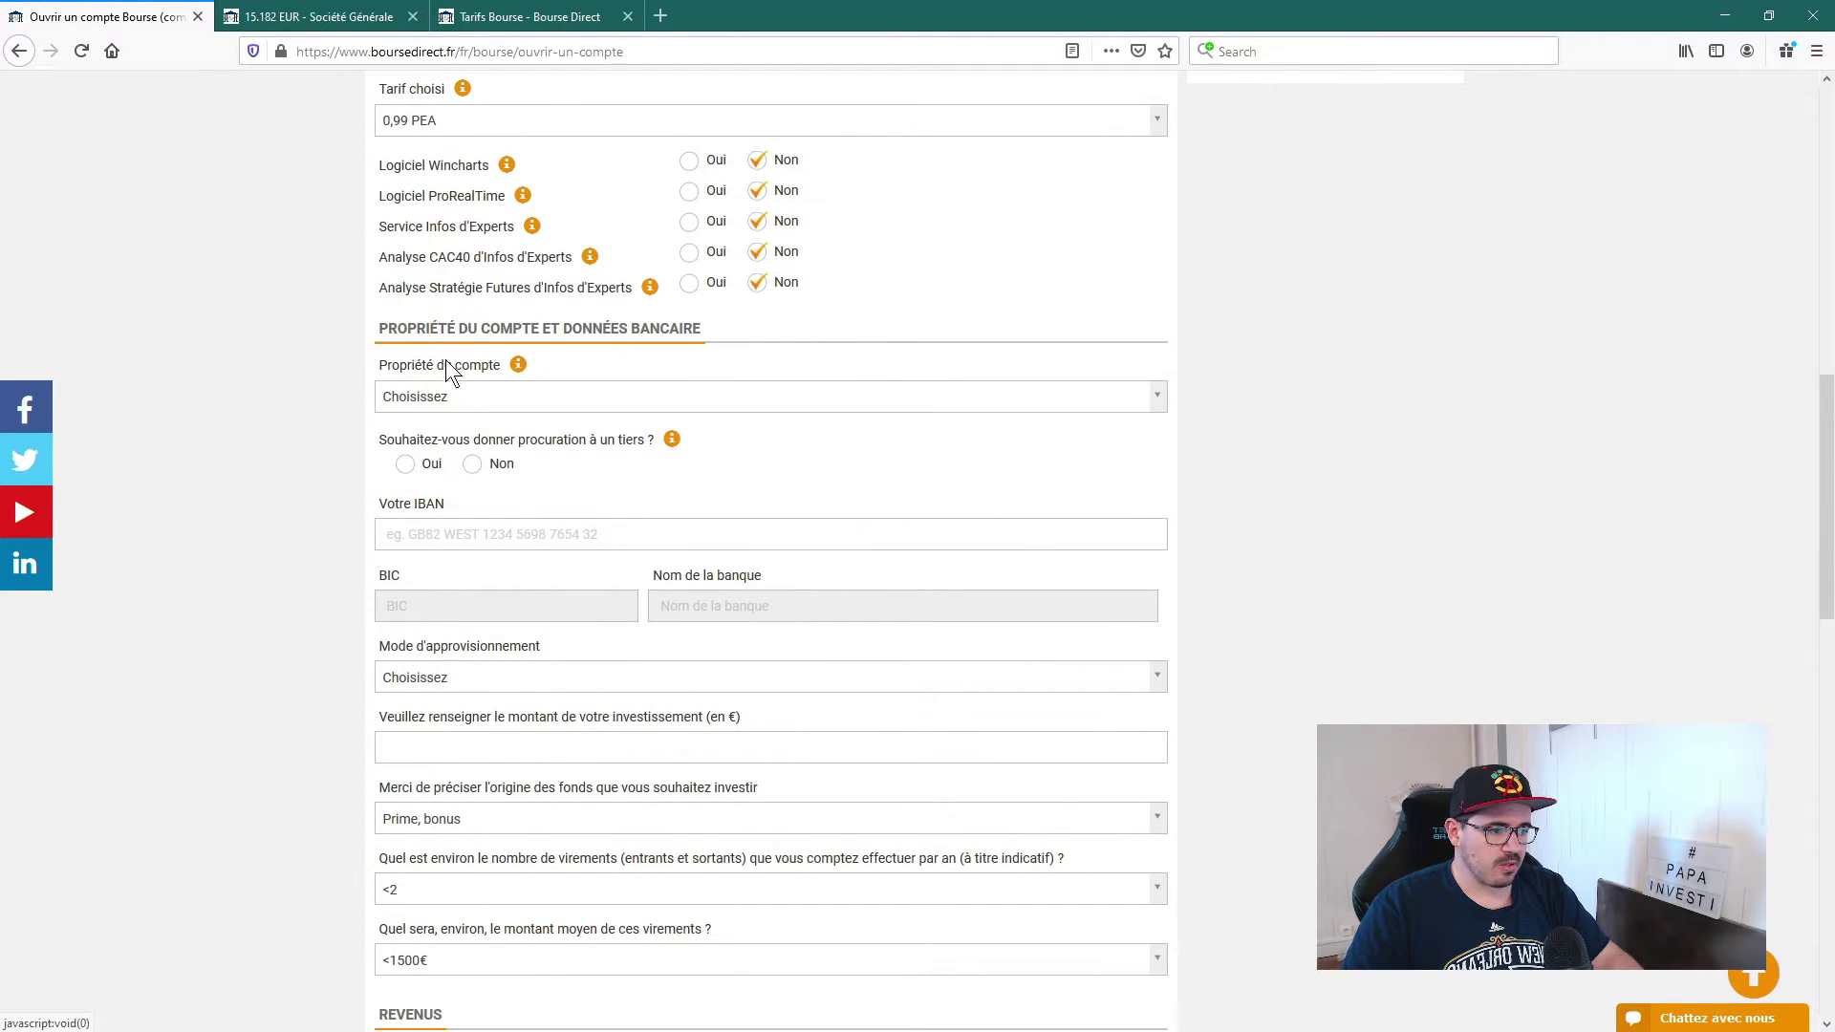
click(501, 394)
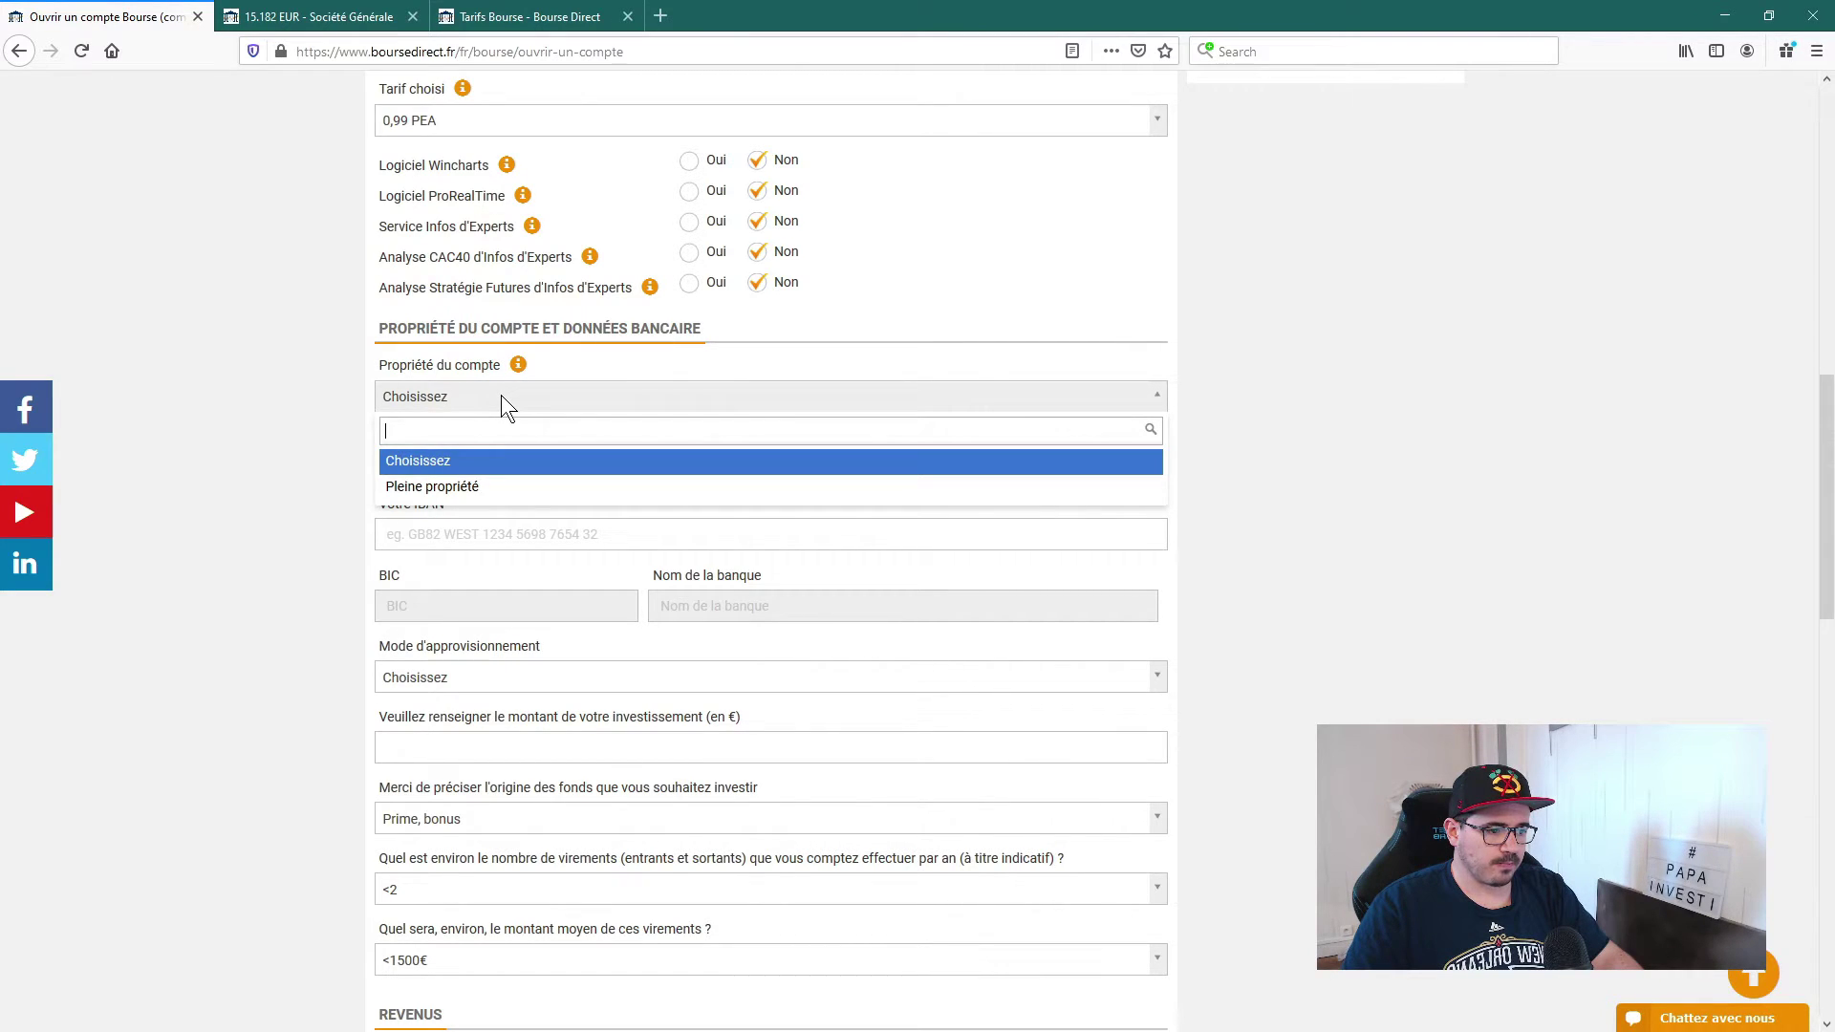
click(435, 488)
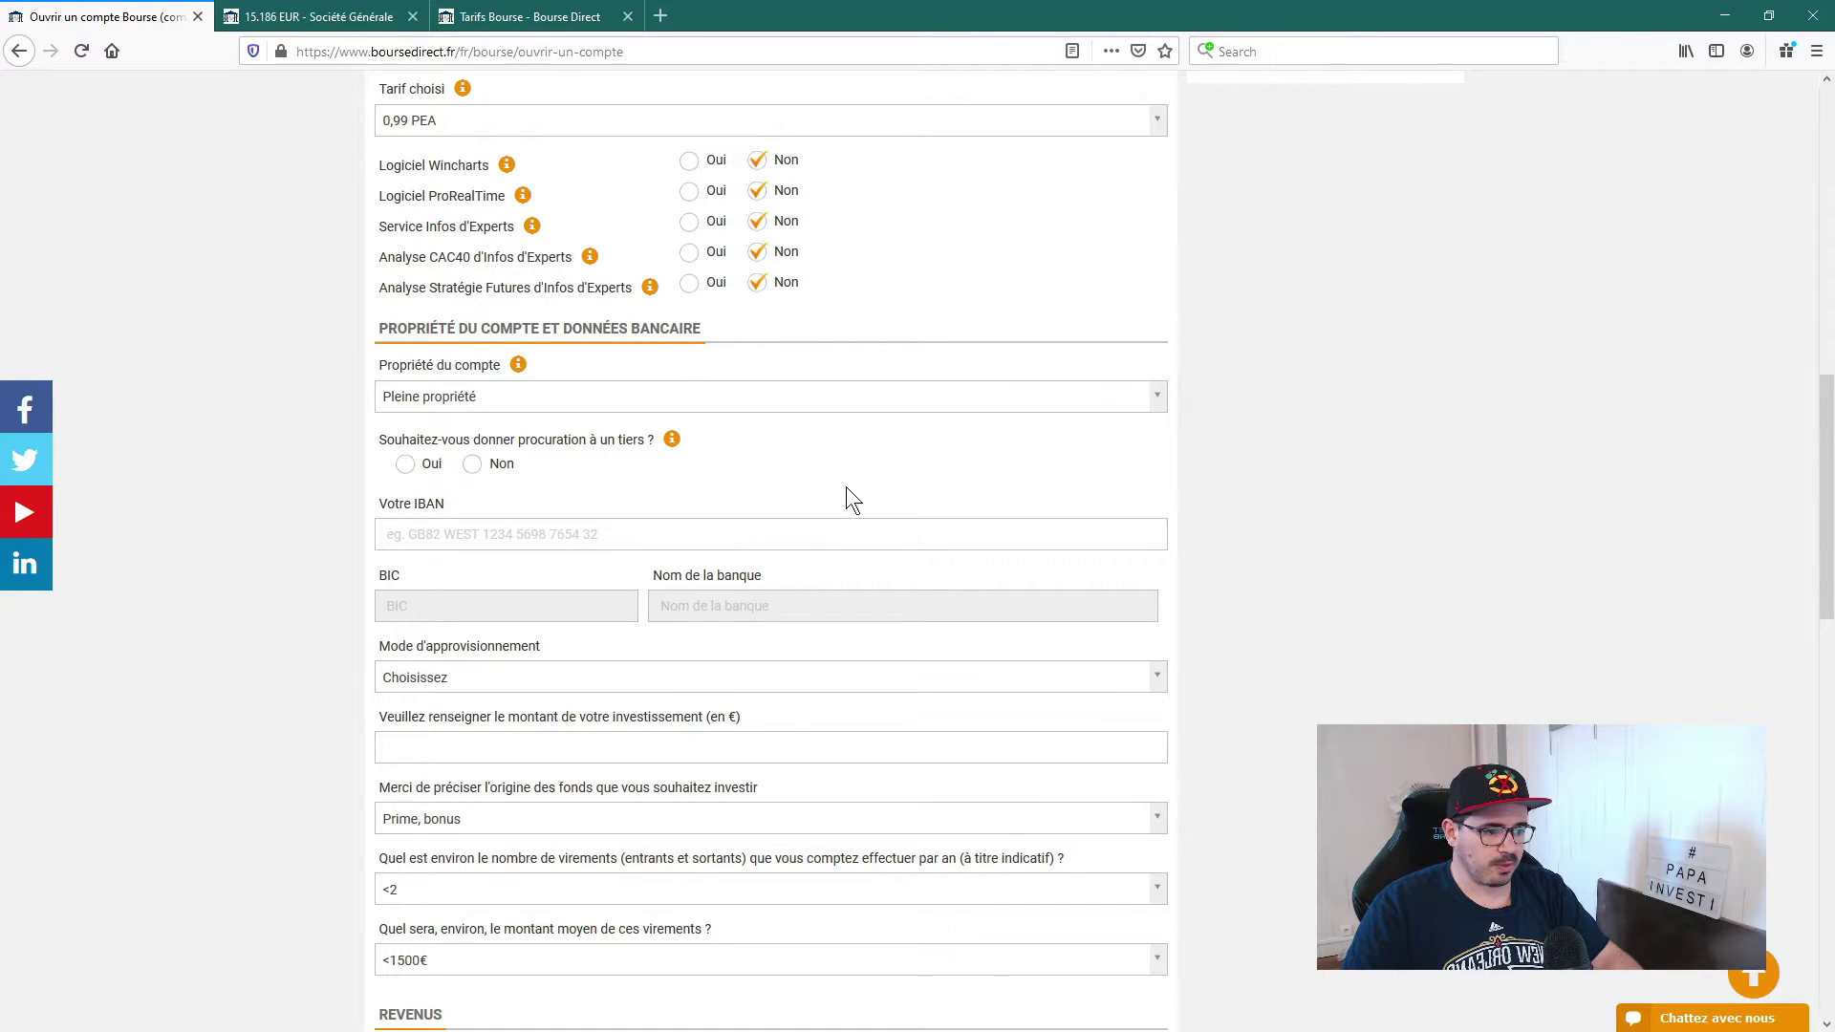
Step: Answer Non to granting power of attorney after reading the Procuration explanation
click(472, 468)
click(421, 469)
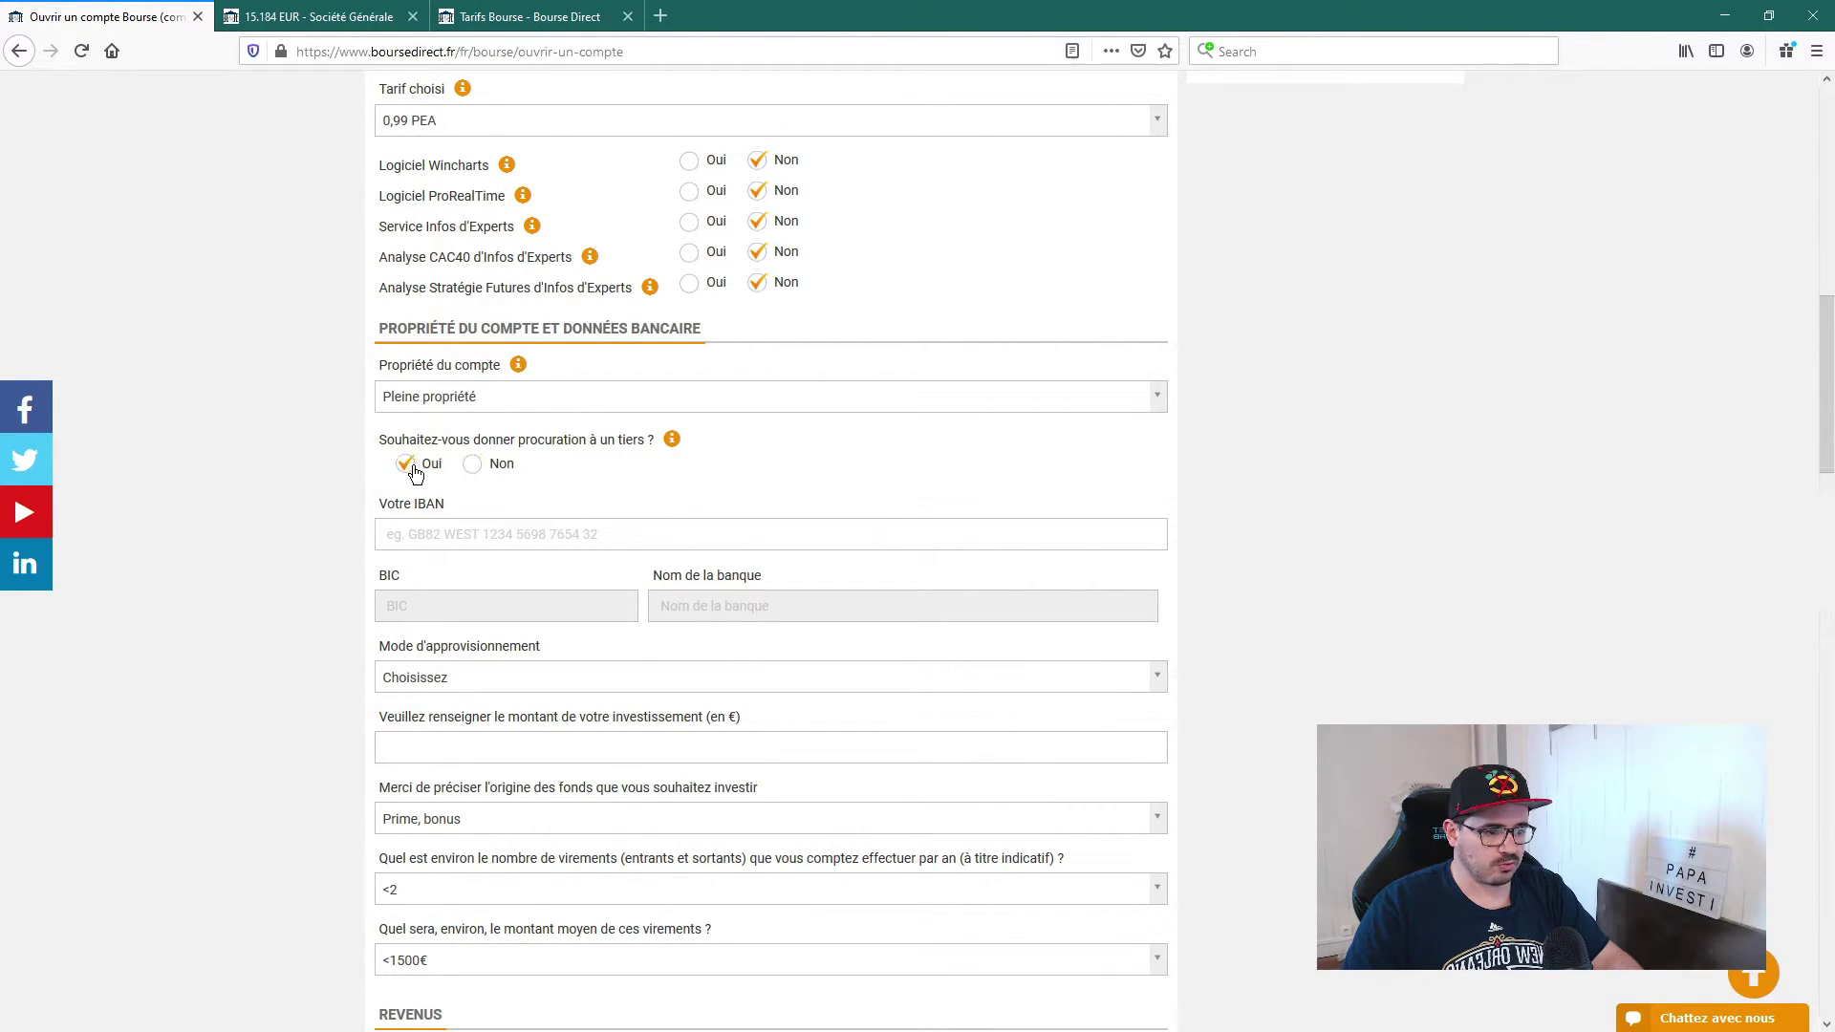
click(468, 466)
click(435, 470)
click(472, 466)
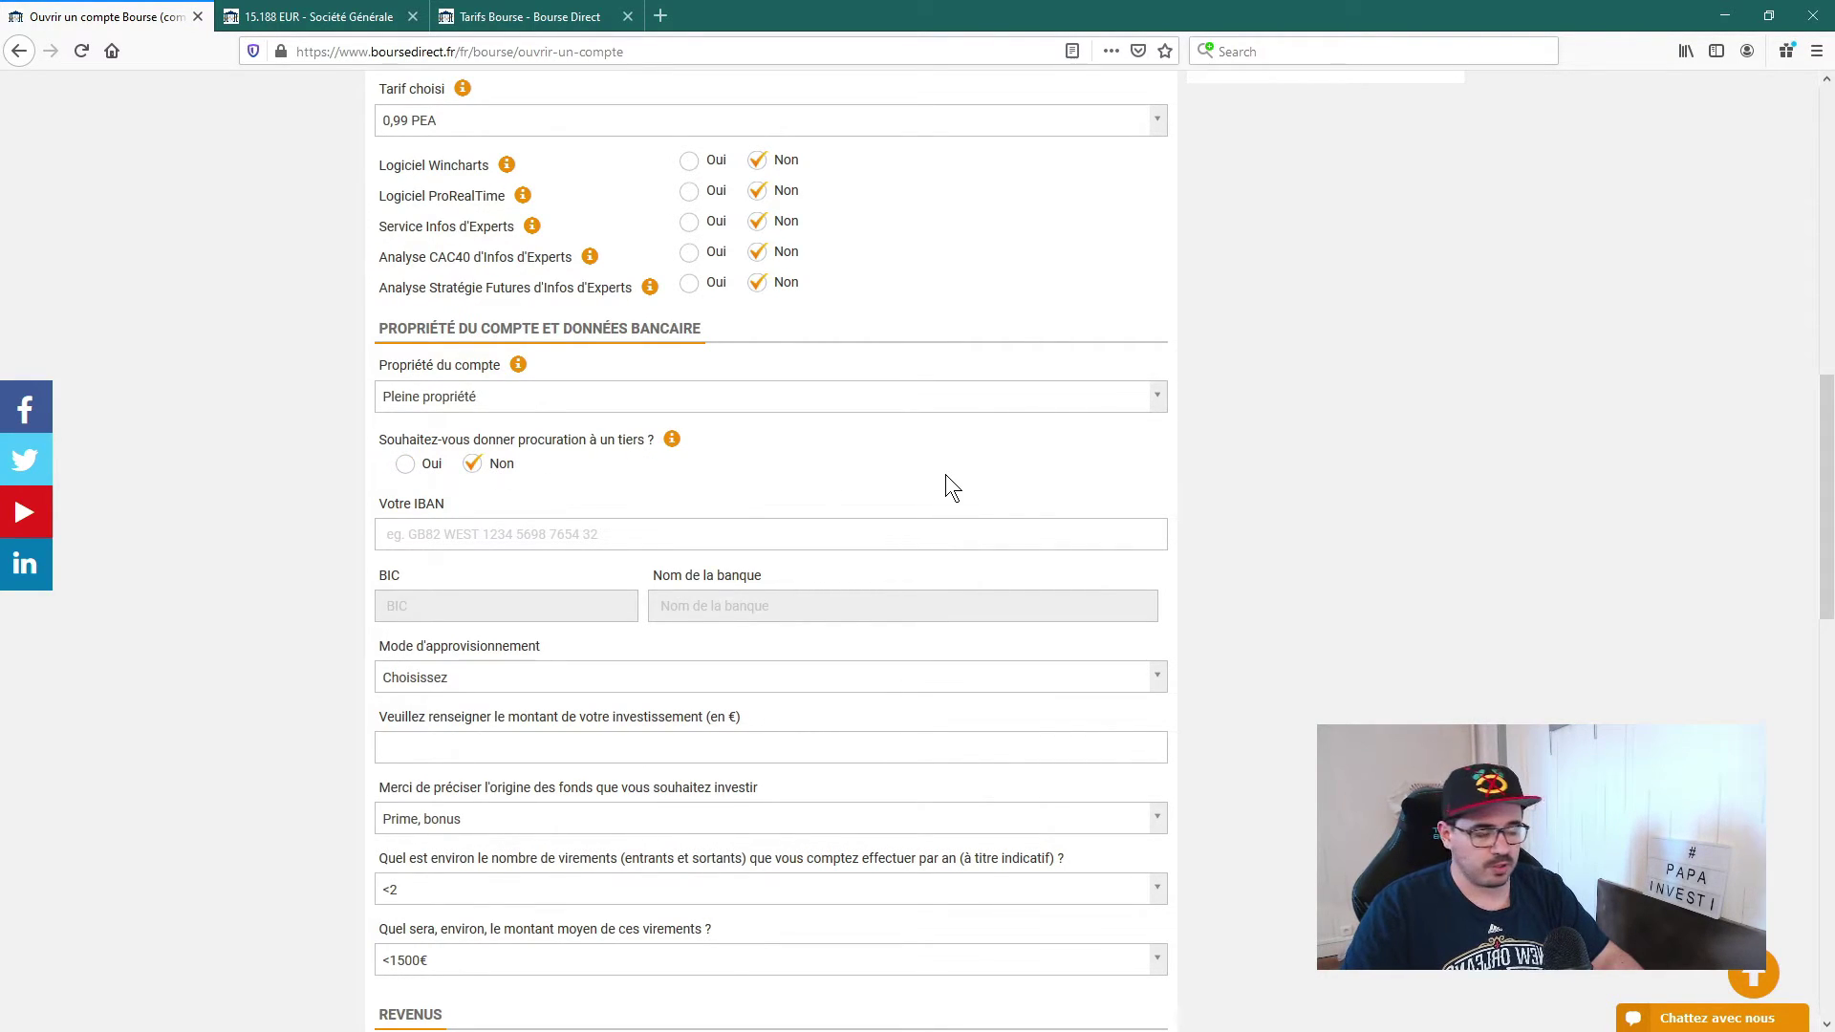
click(671, 442)
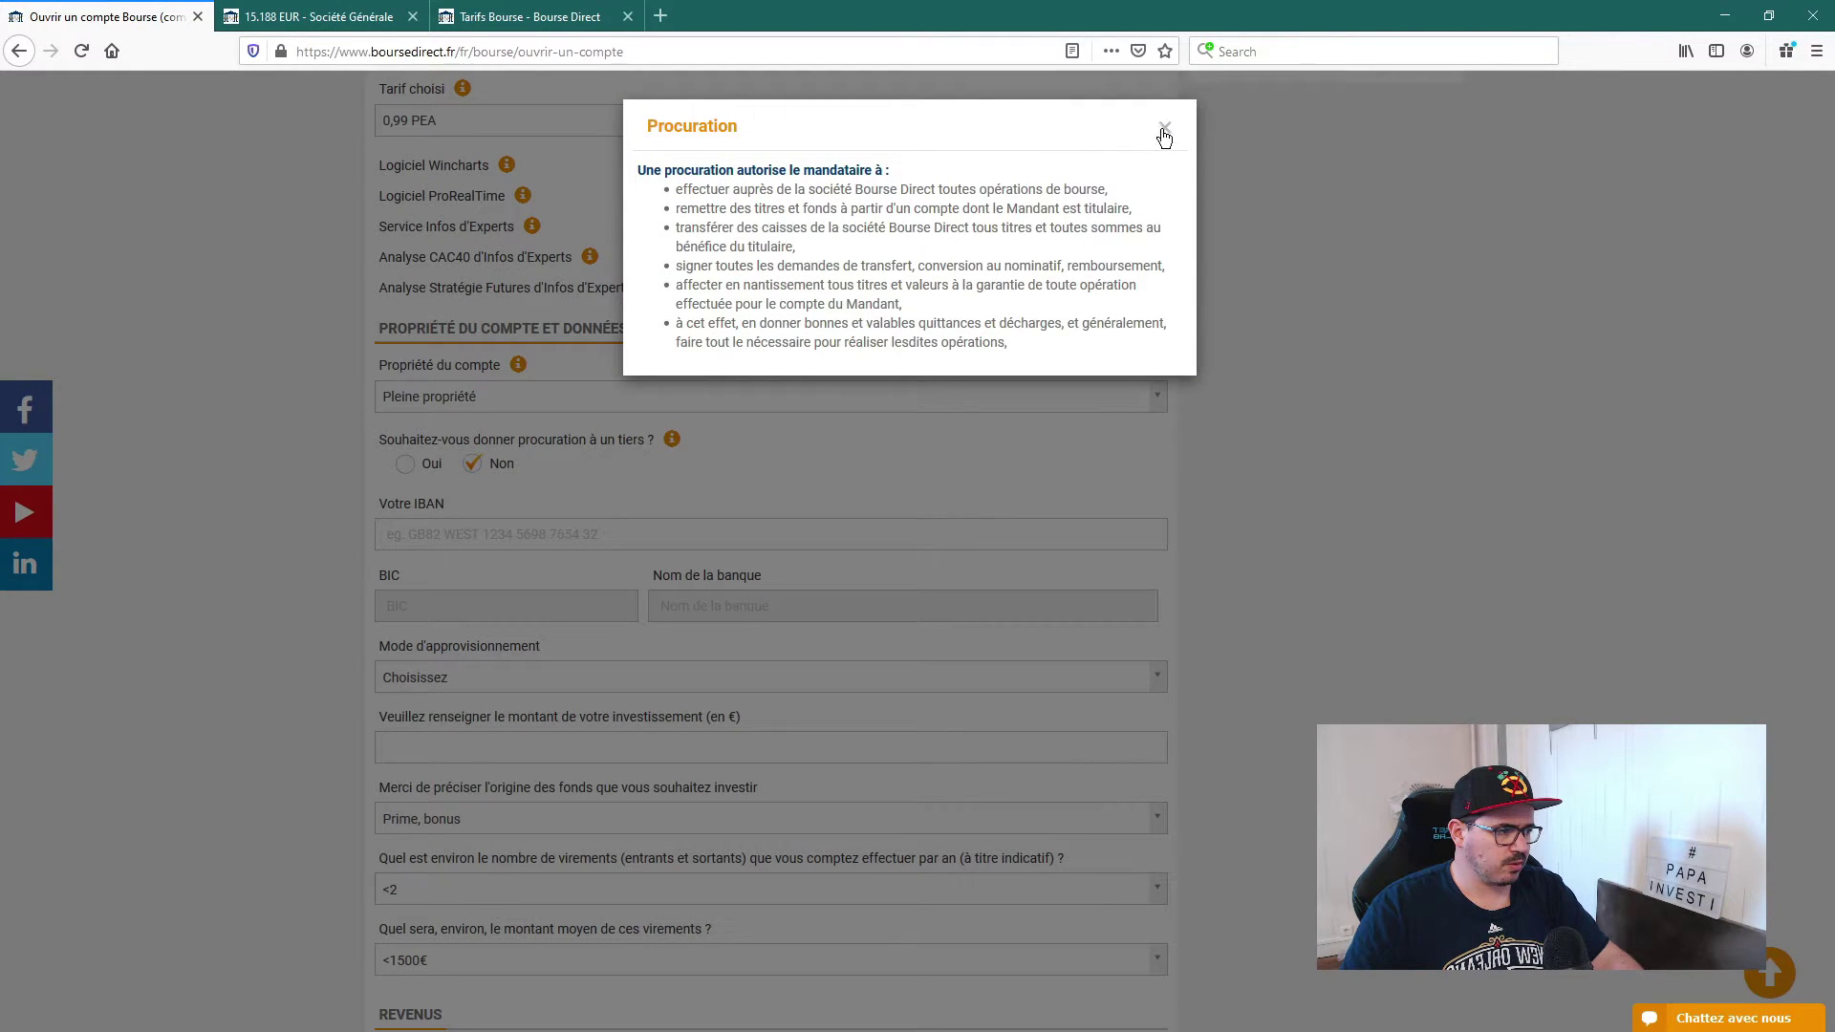
click(1164, 128)
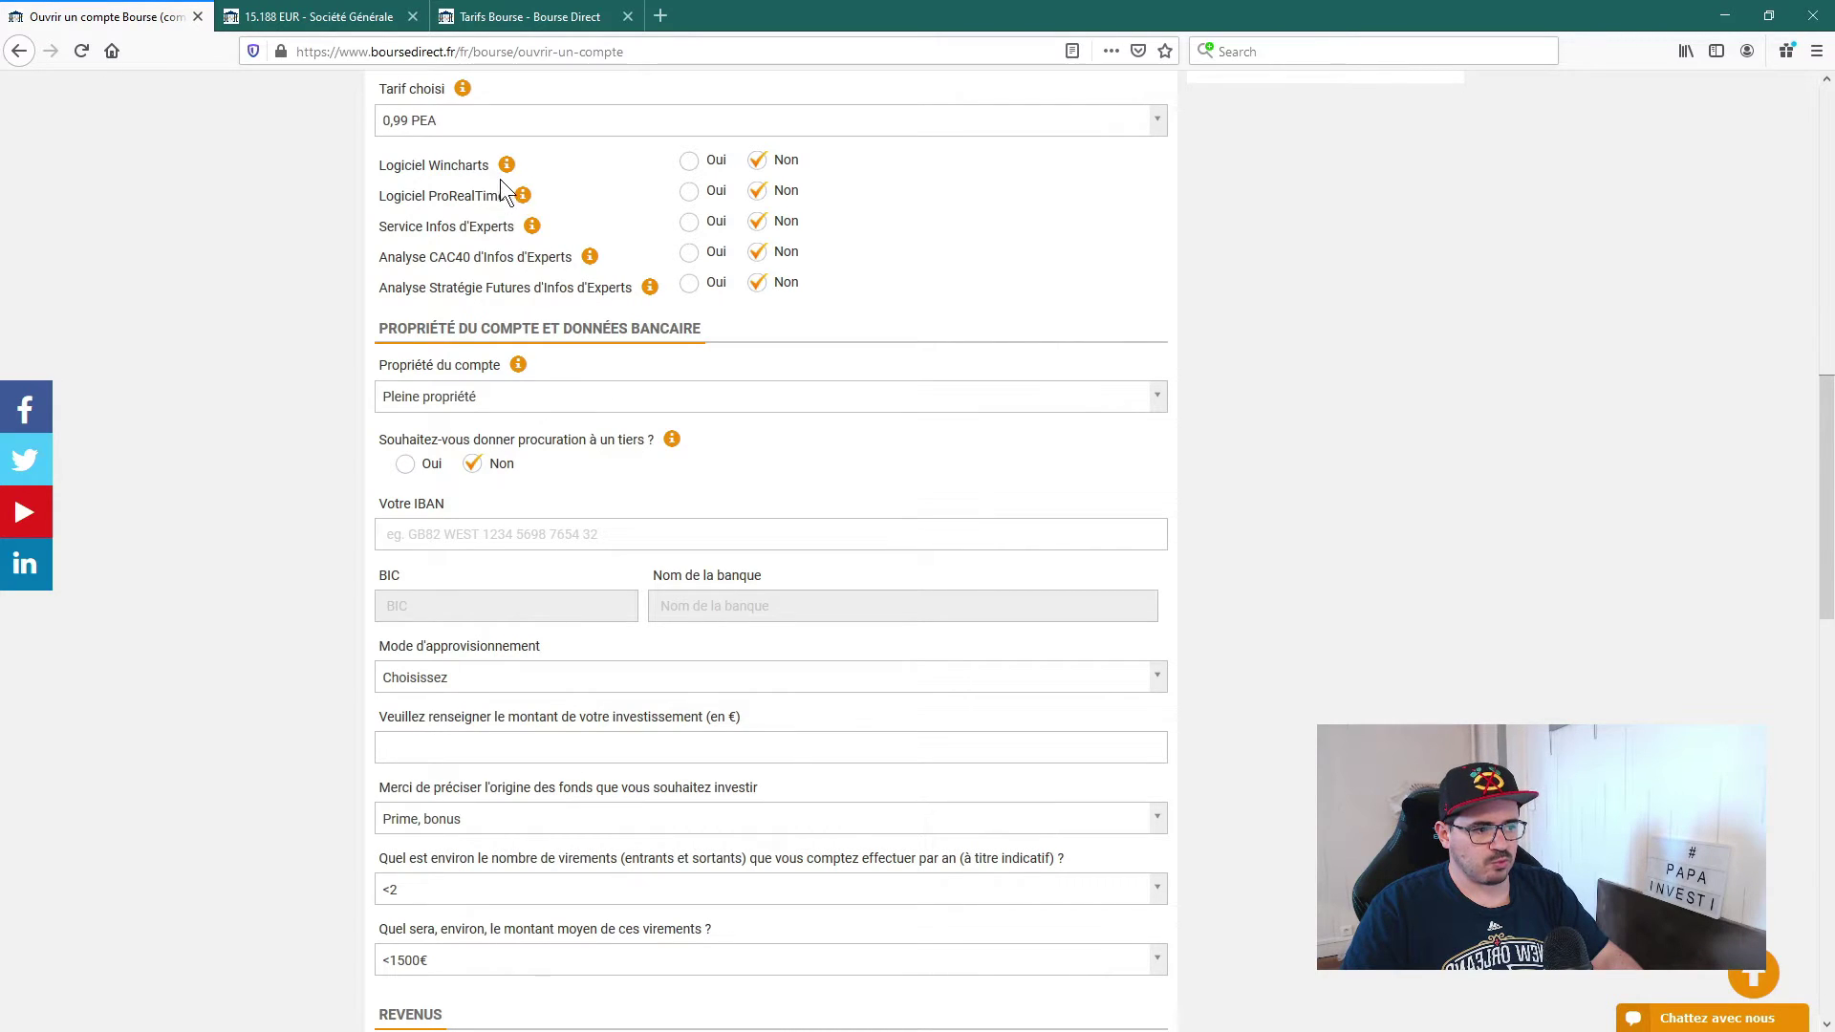
scroll(598, 441, down, 2)
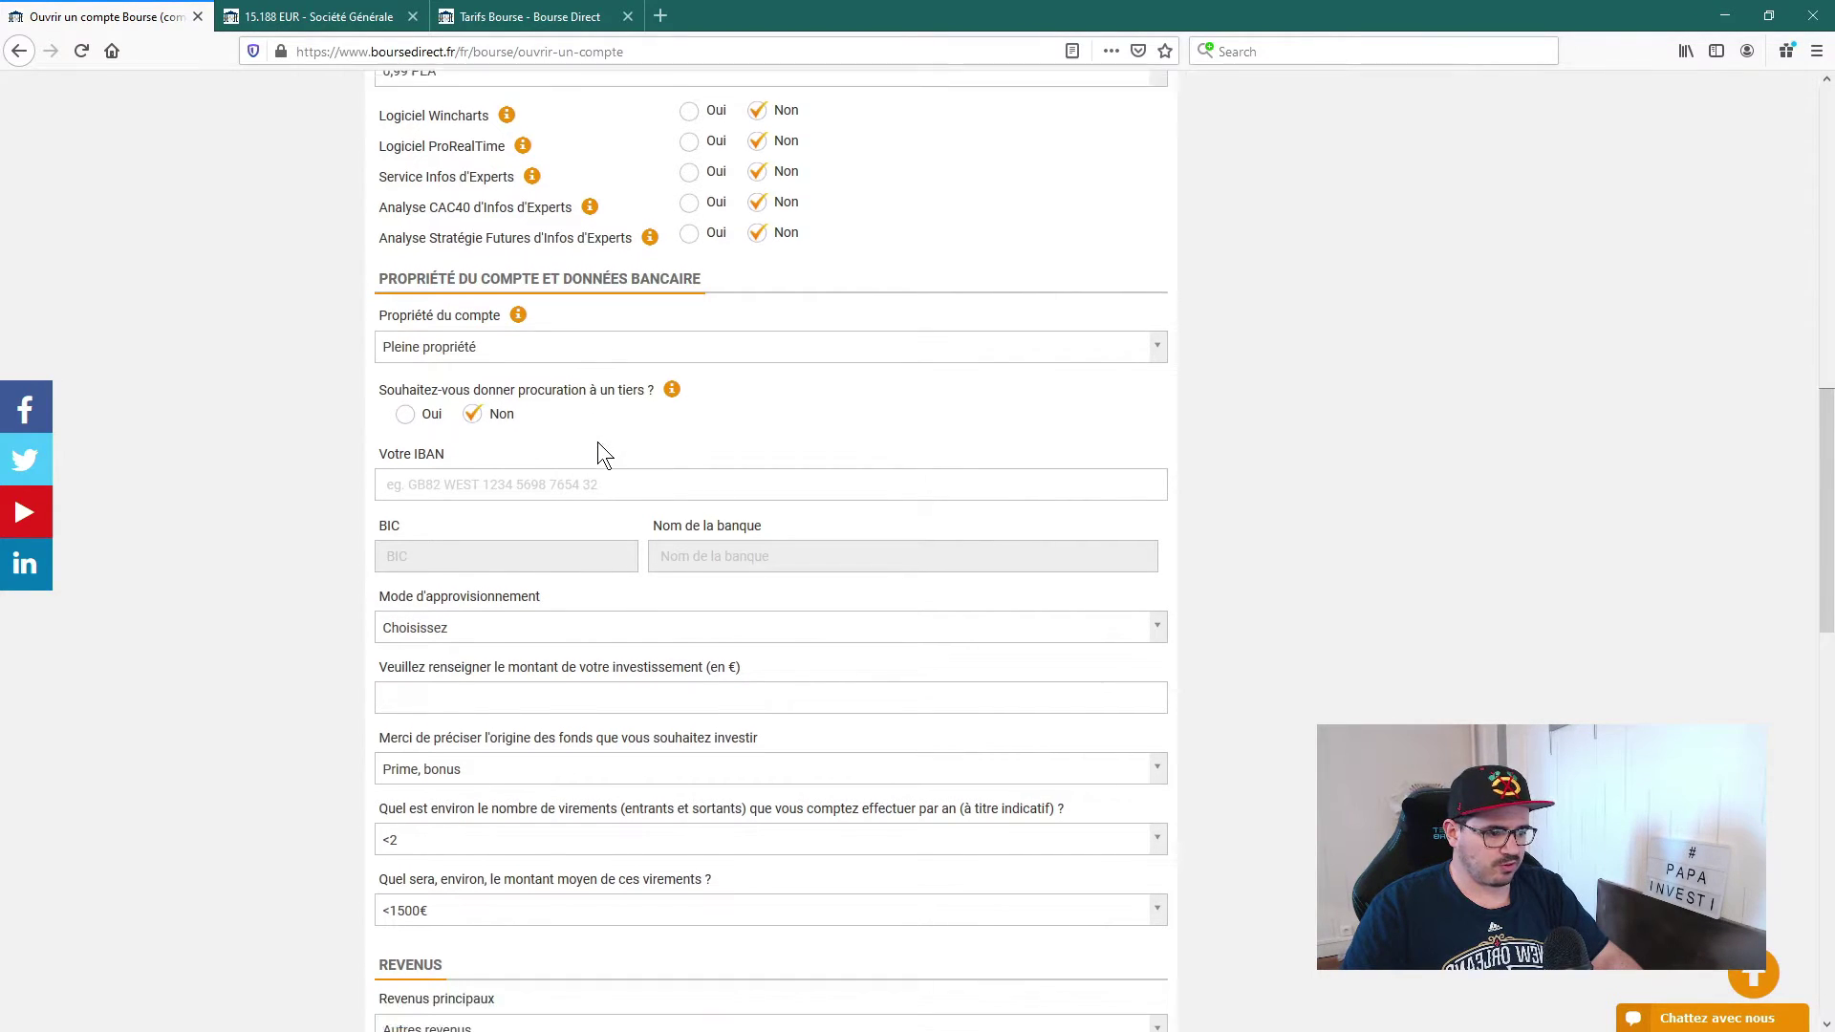
click(561, 437)
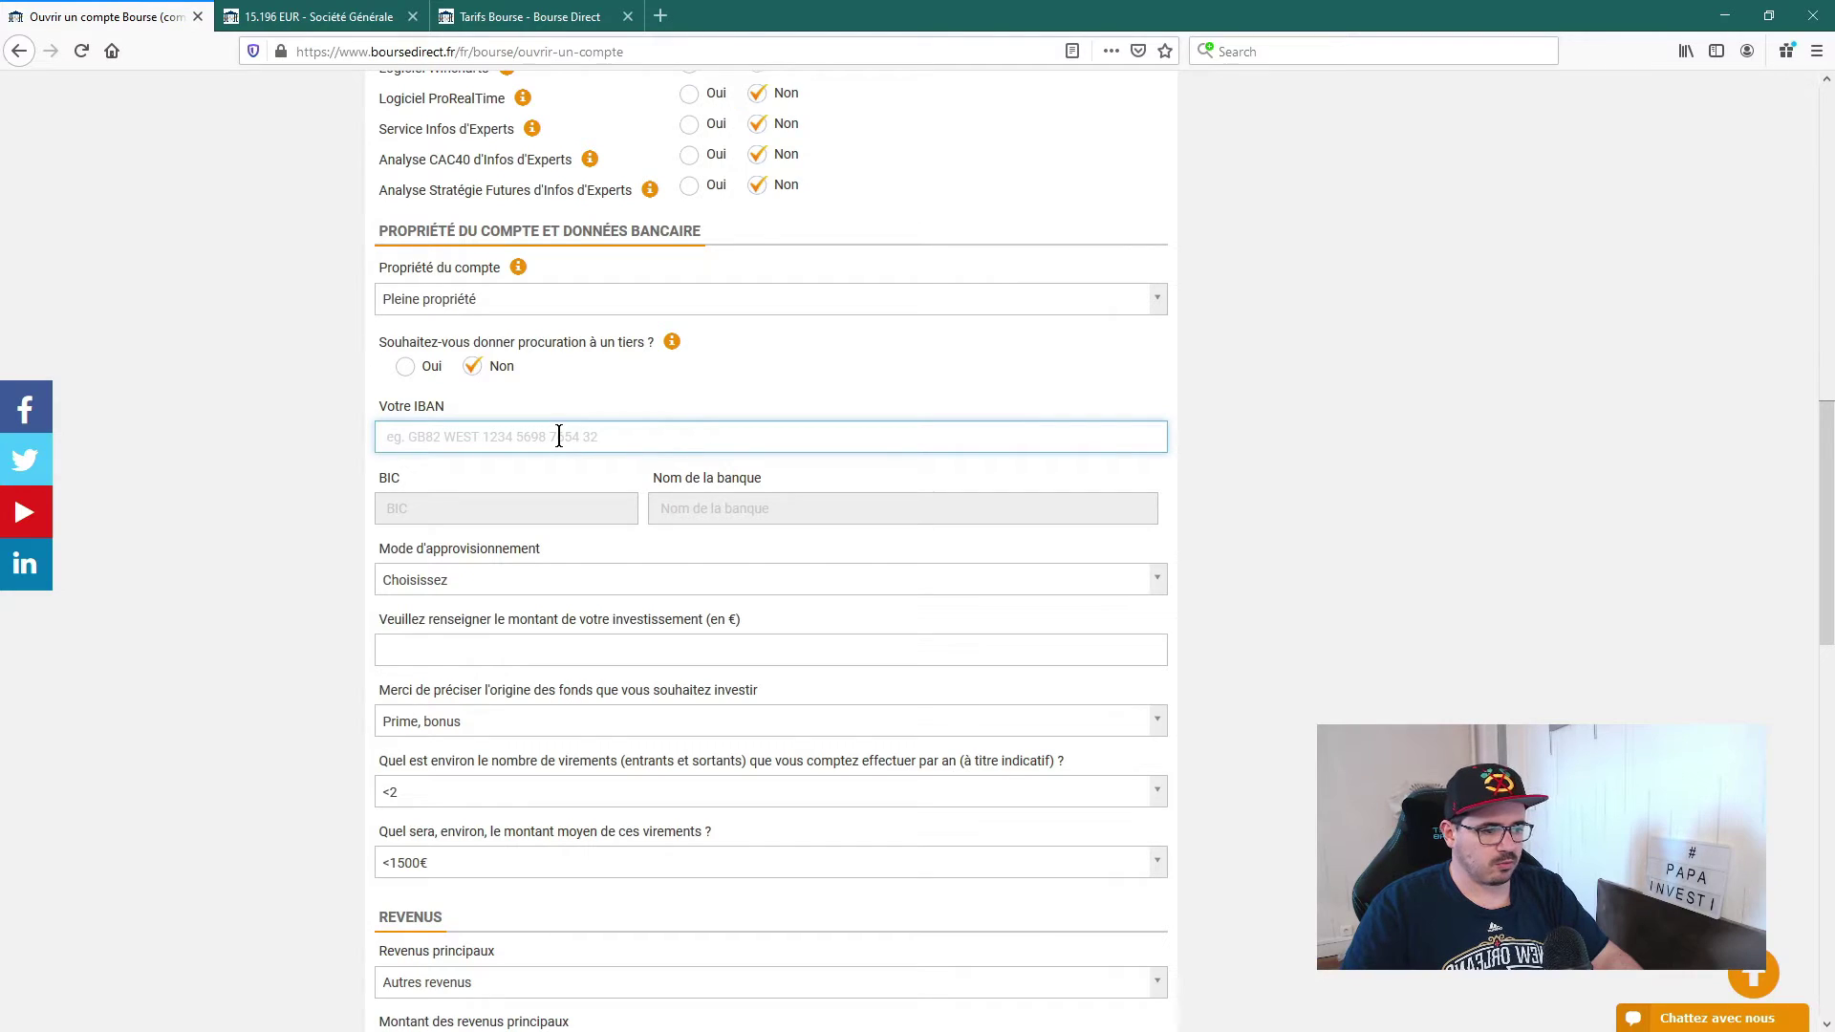
Step: Search Google for 'exemple iban' in a new tab and select the sample French IBAN
click(660, 16)
text(e)
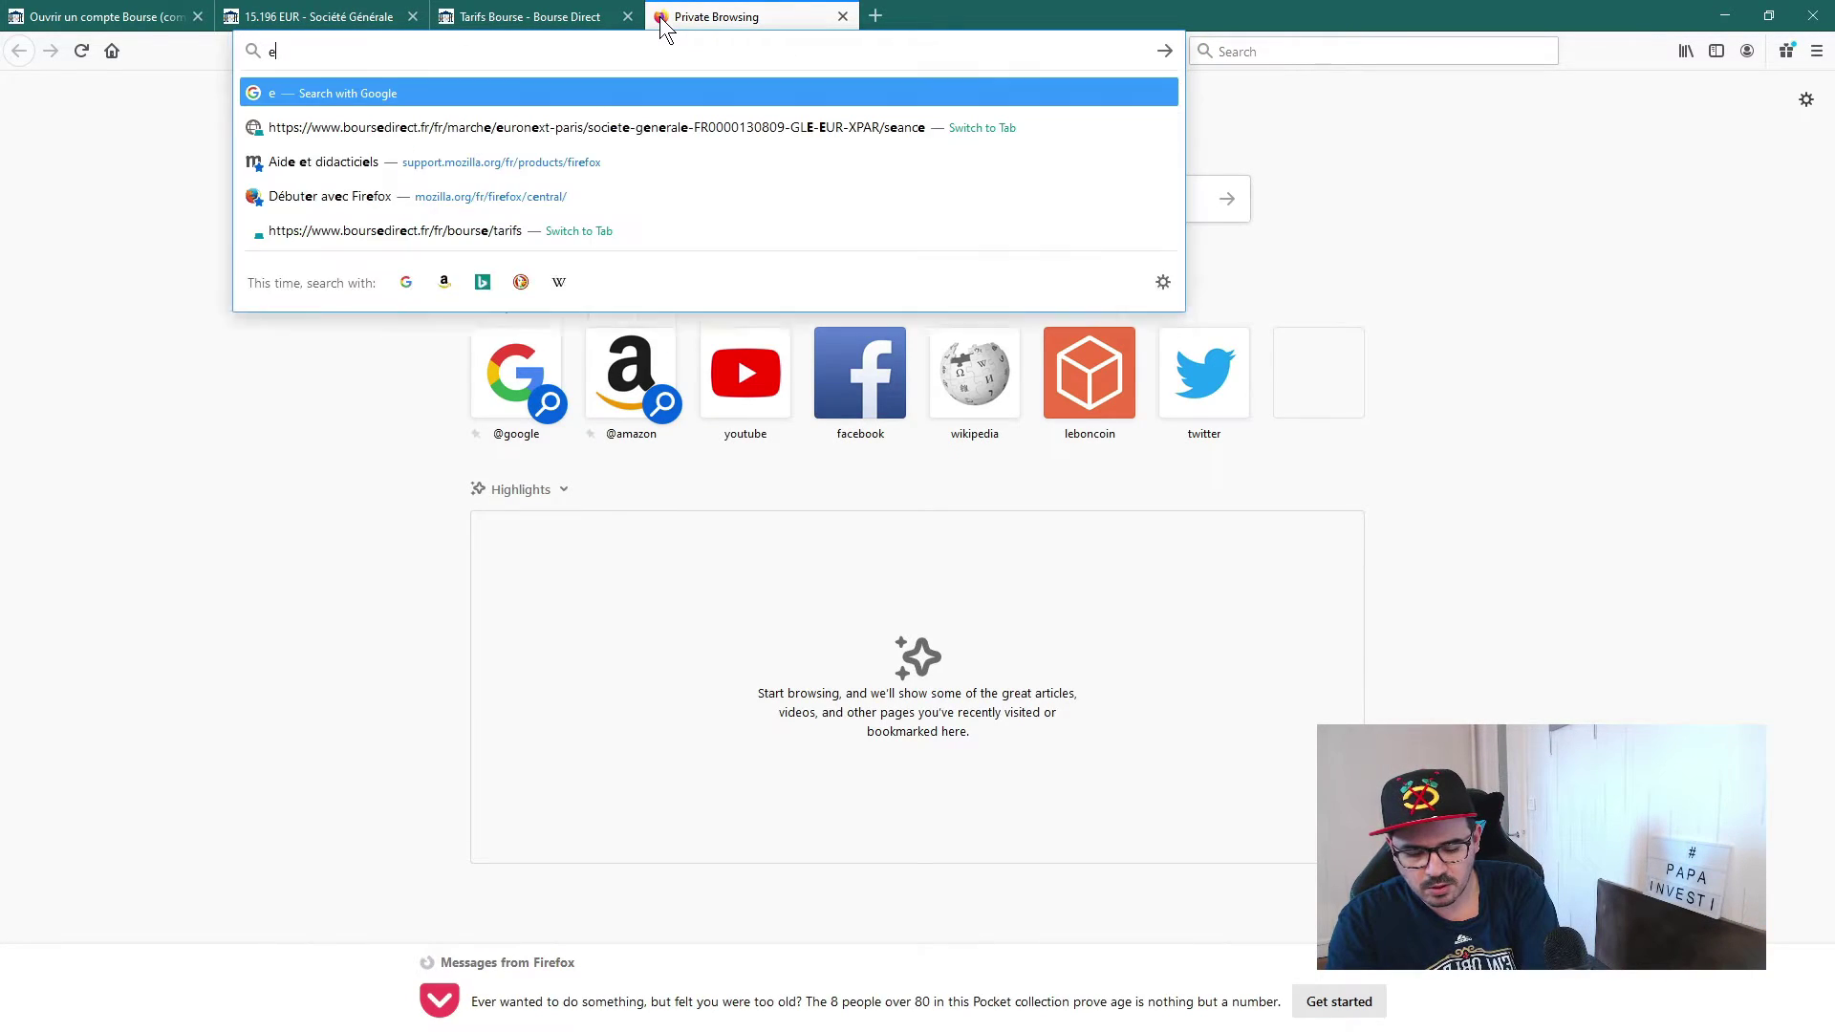
text(xemple iban)
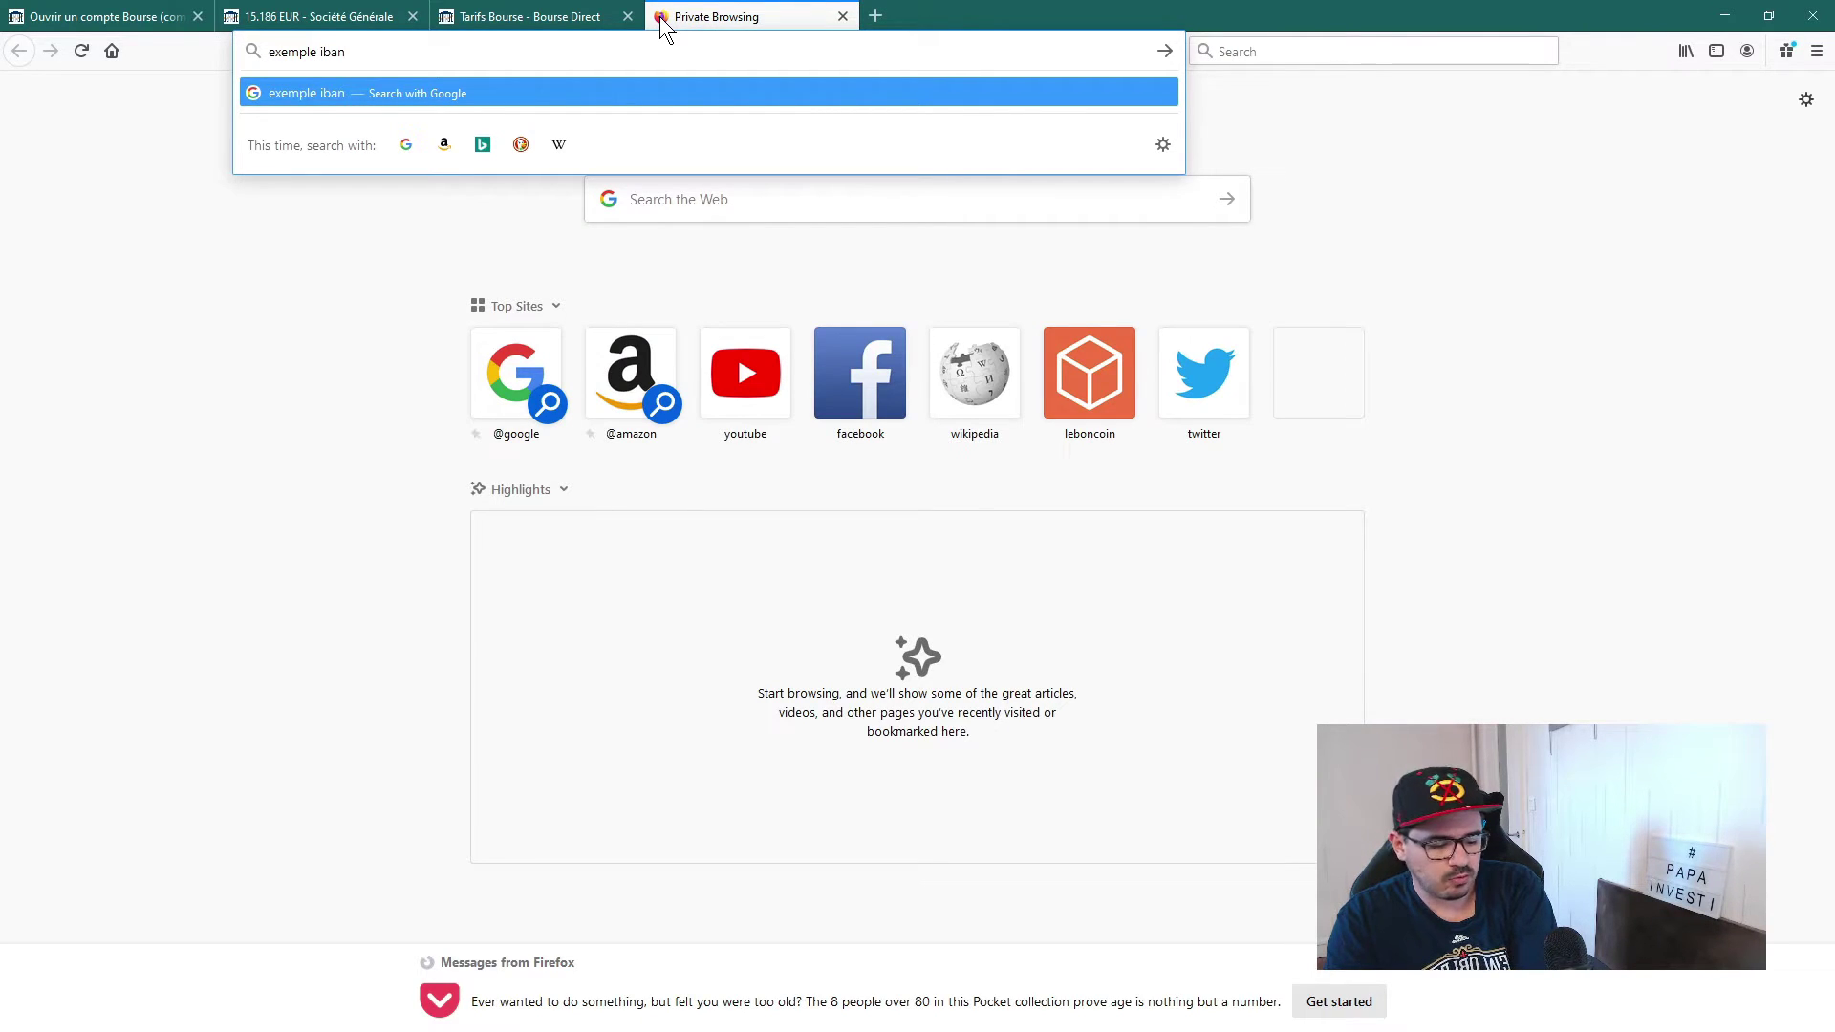
key(Return)
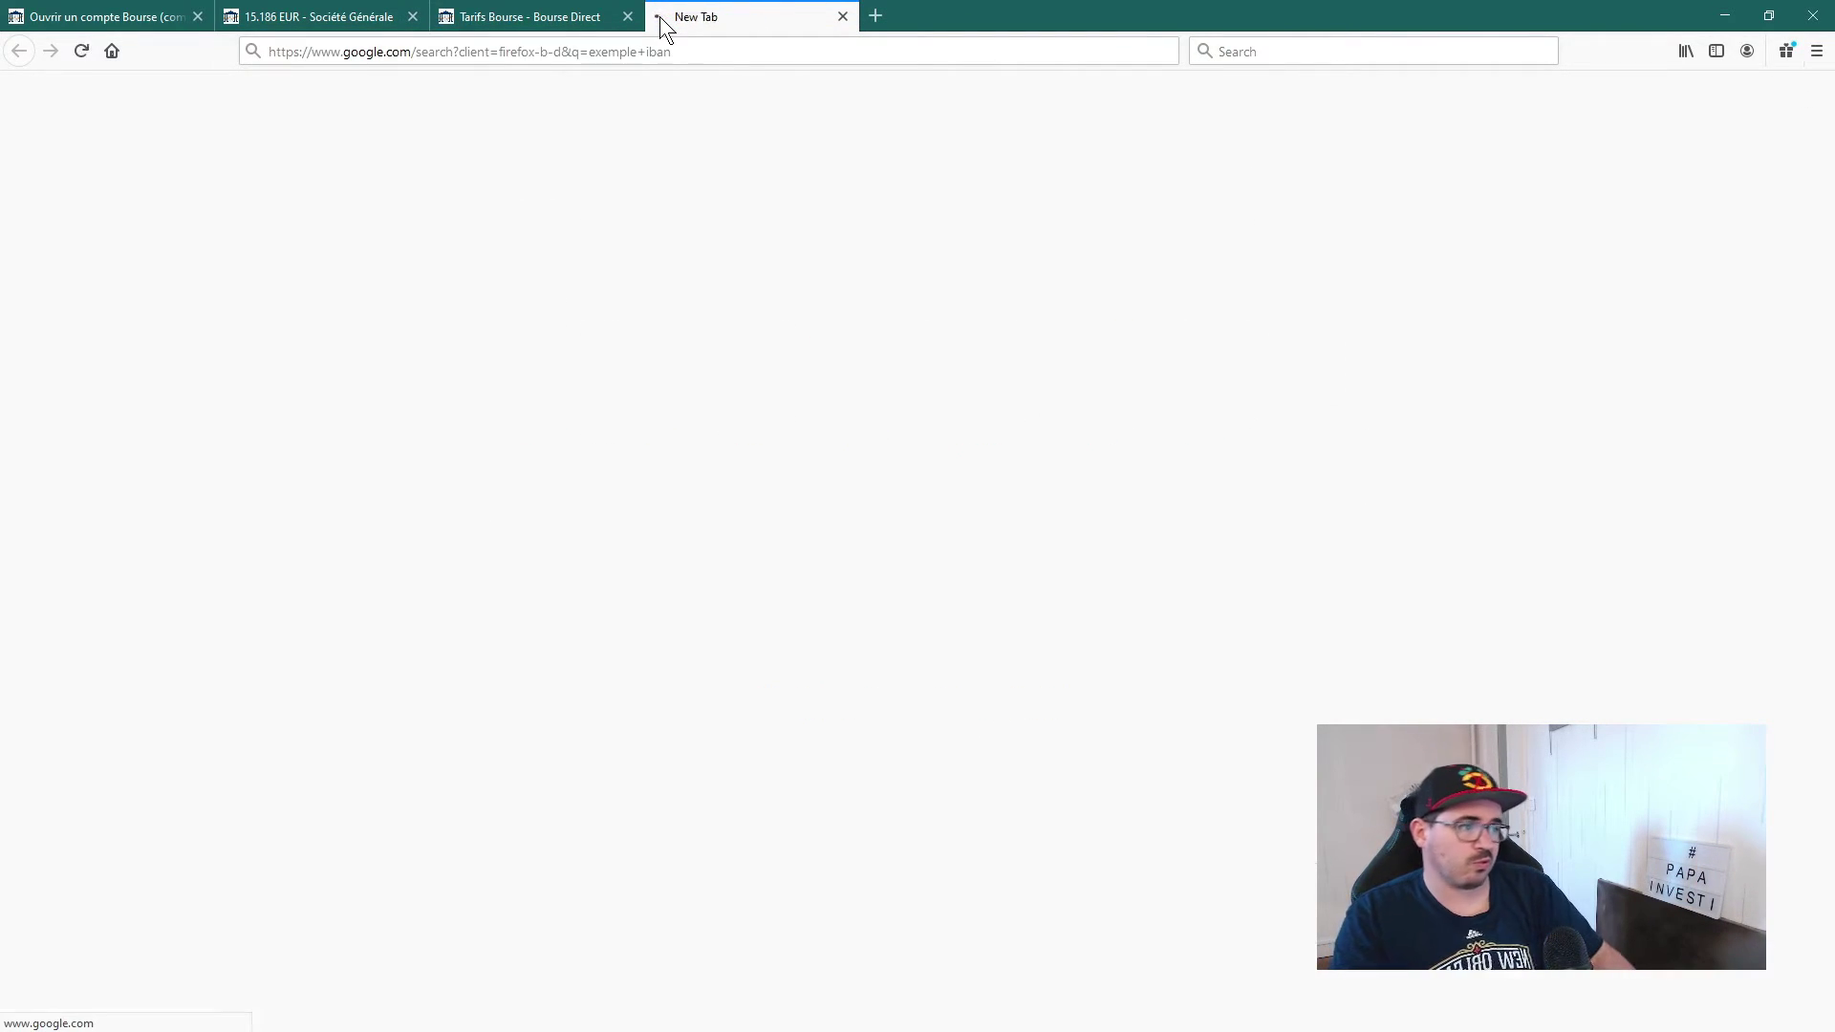
drag(489, 352, 685, 358)
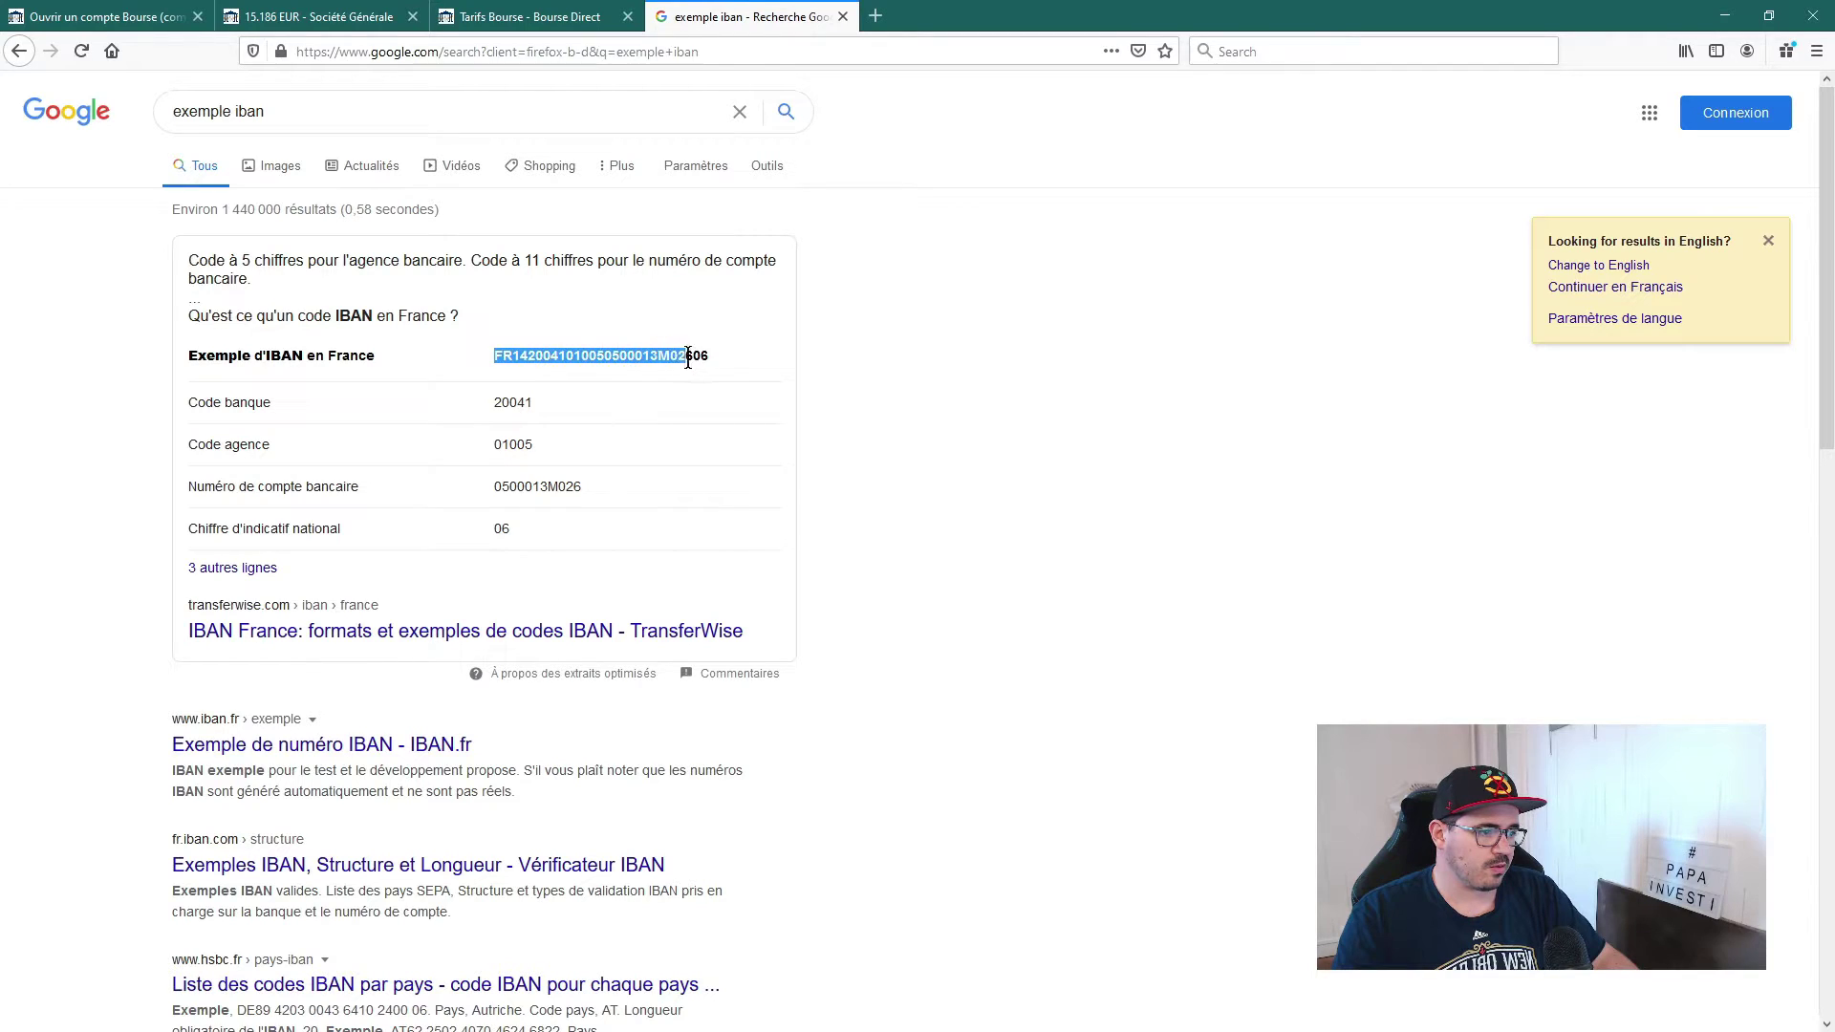
Step: Paste the sample IBAN so La Banque Postale fills in, and choose Par virement funding
key(ctrl+Tab)
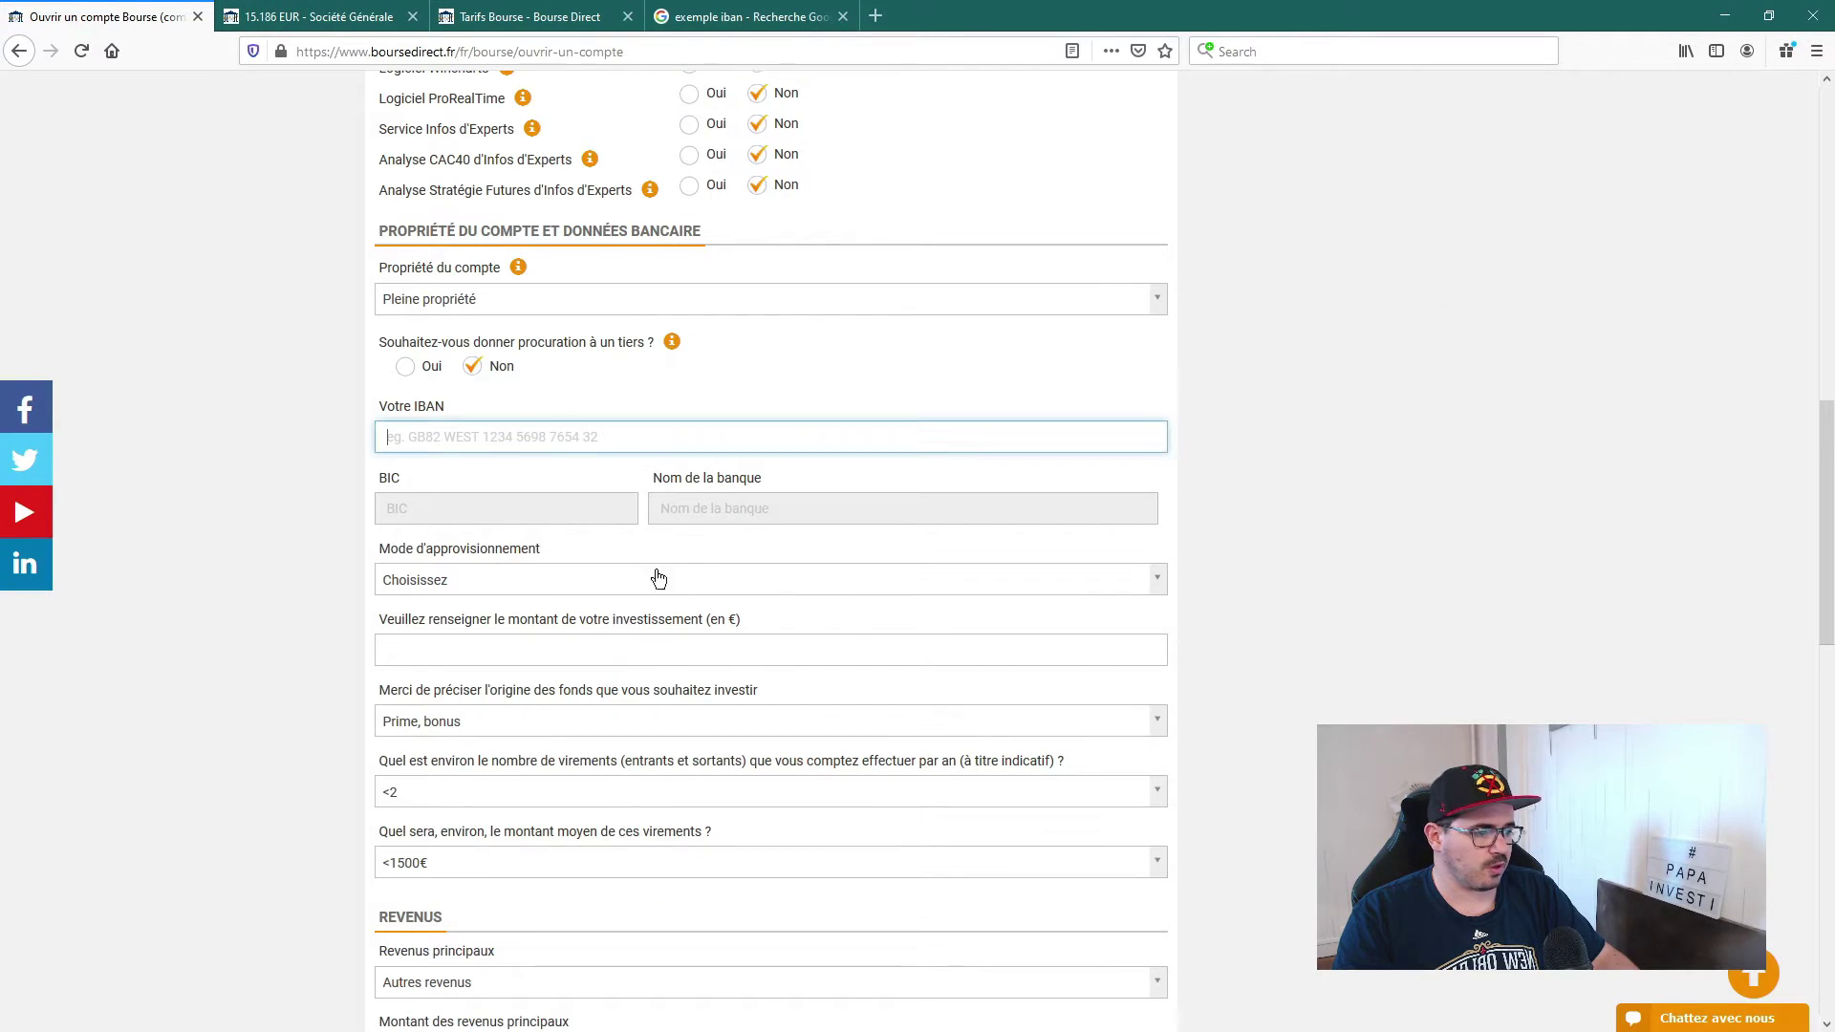
key(ctrl+v)
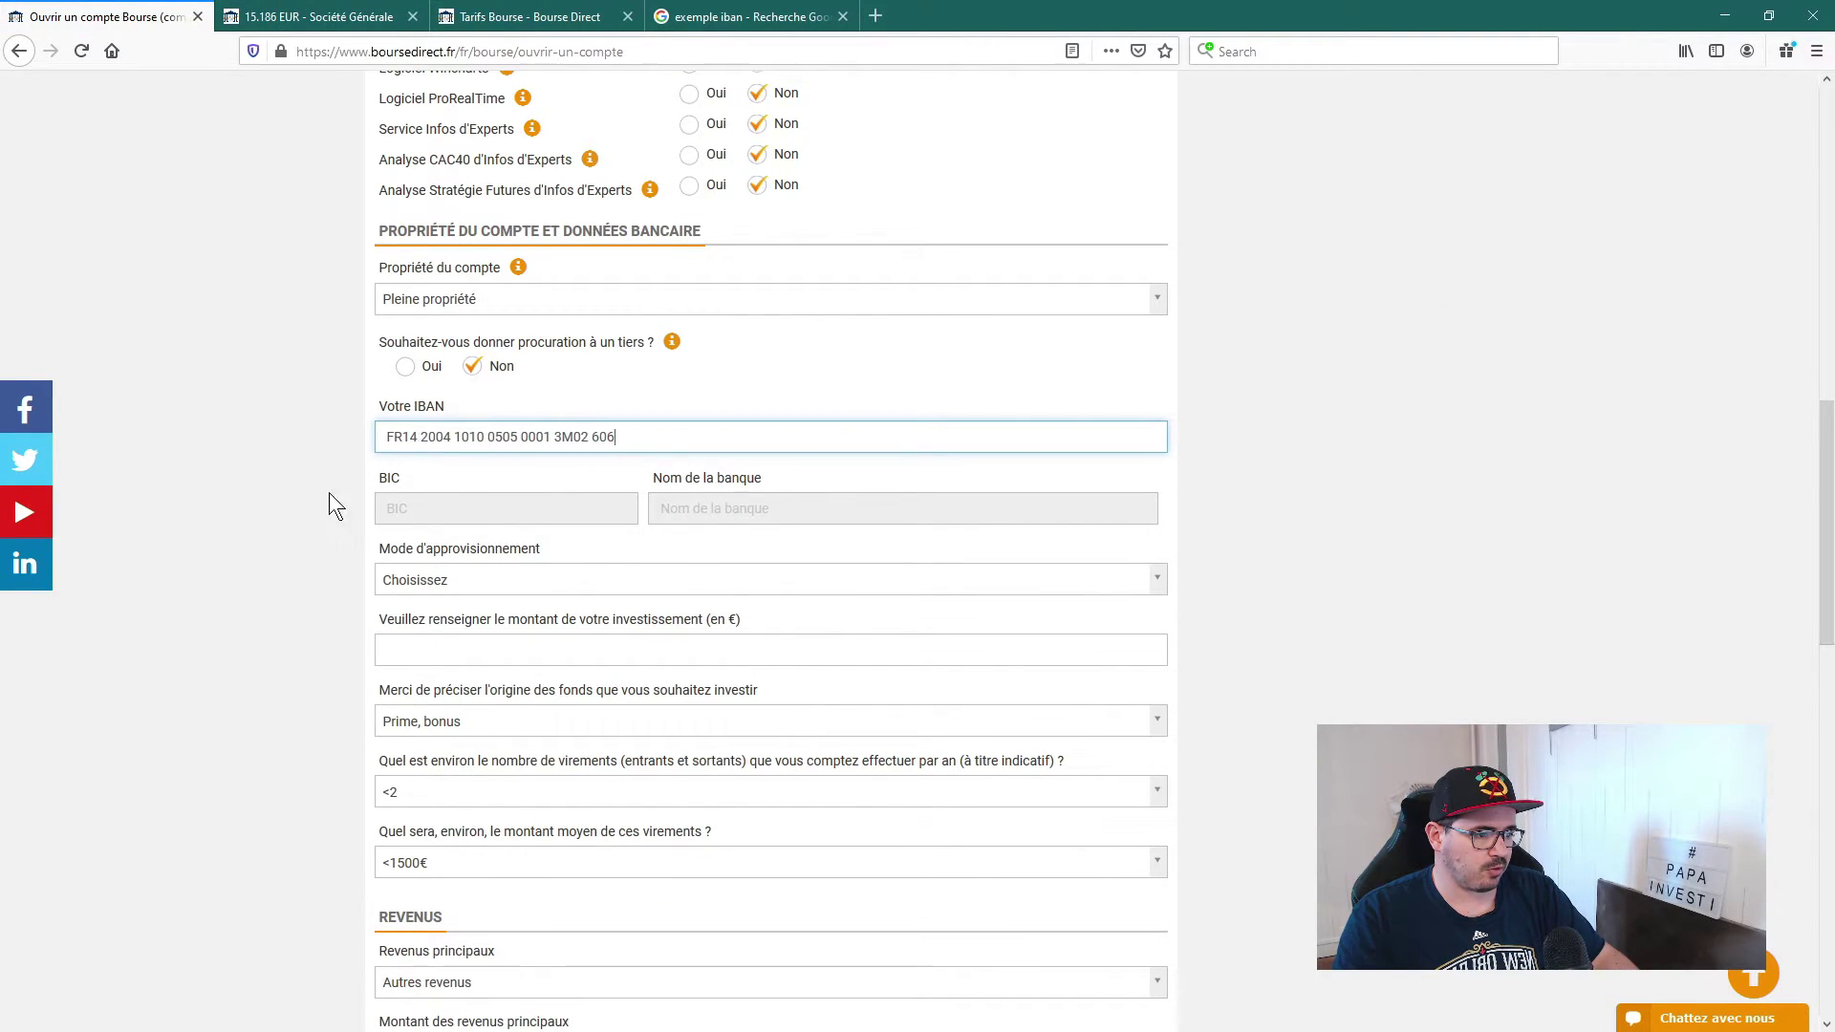
click(267, 531)
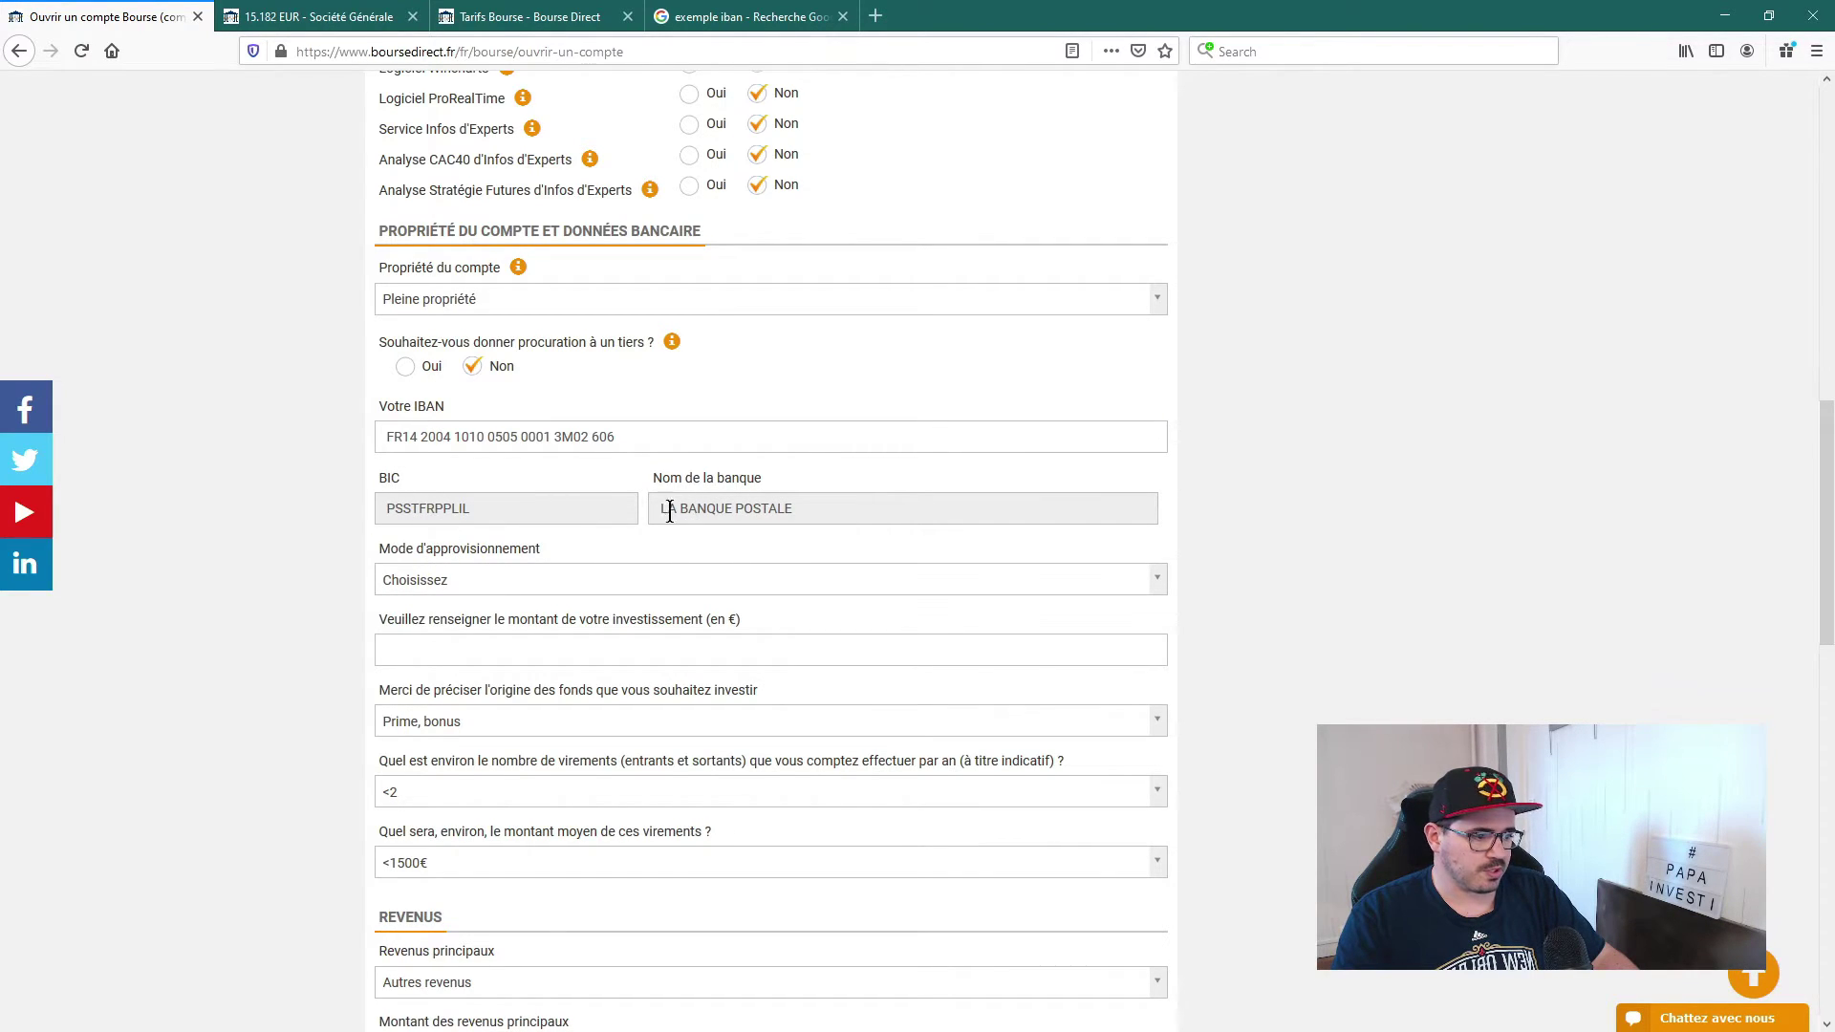
scroll(496, 598, down, 2)
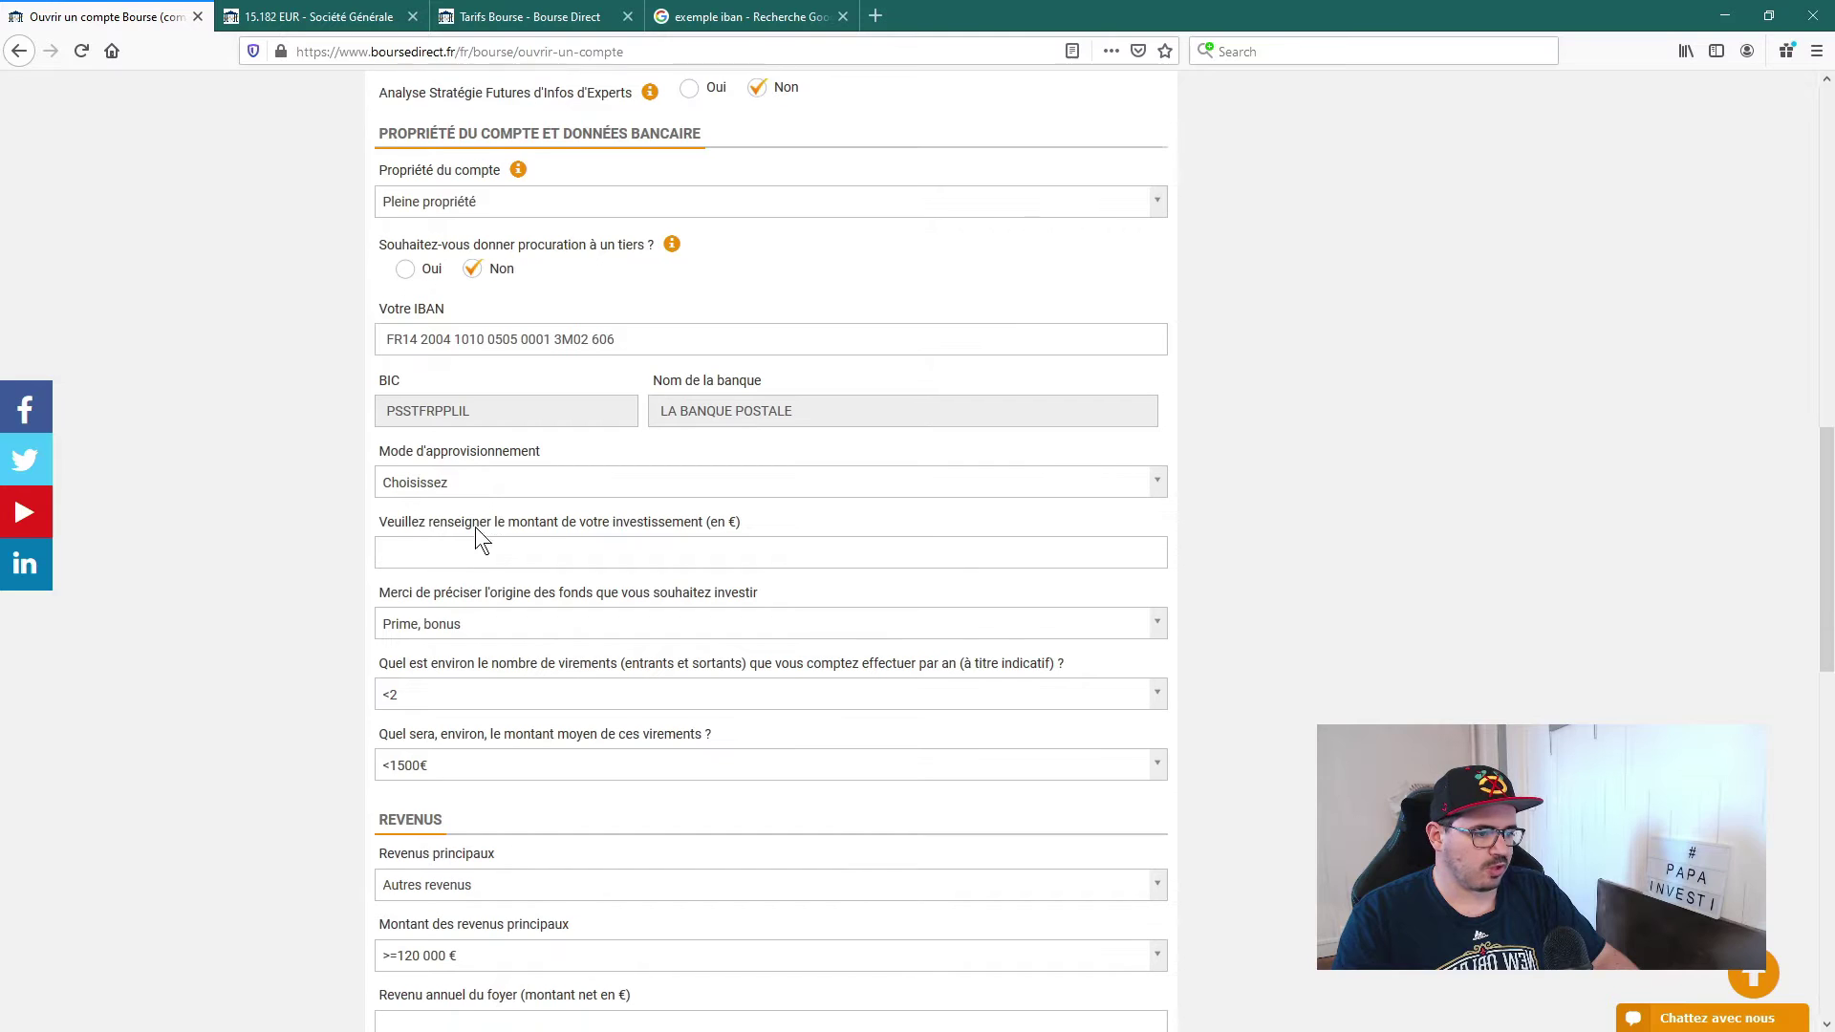
click(461, 488)
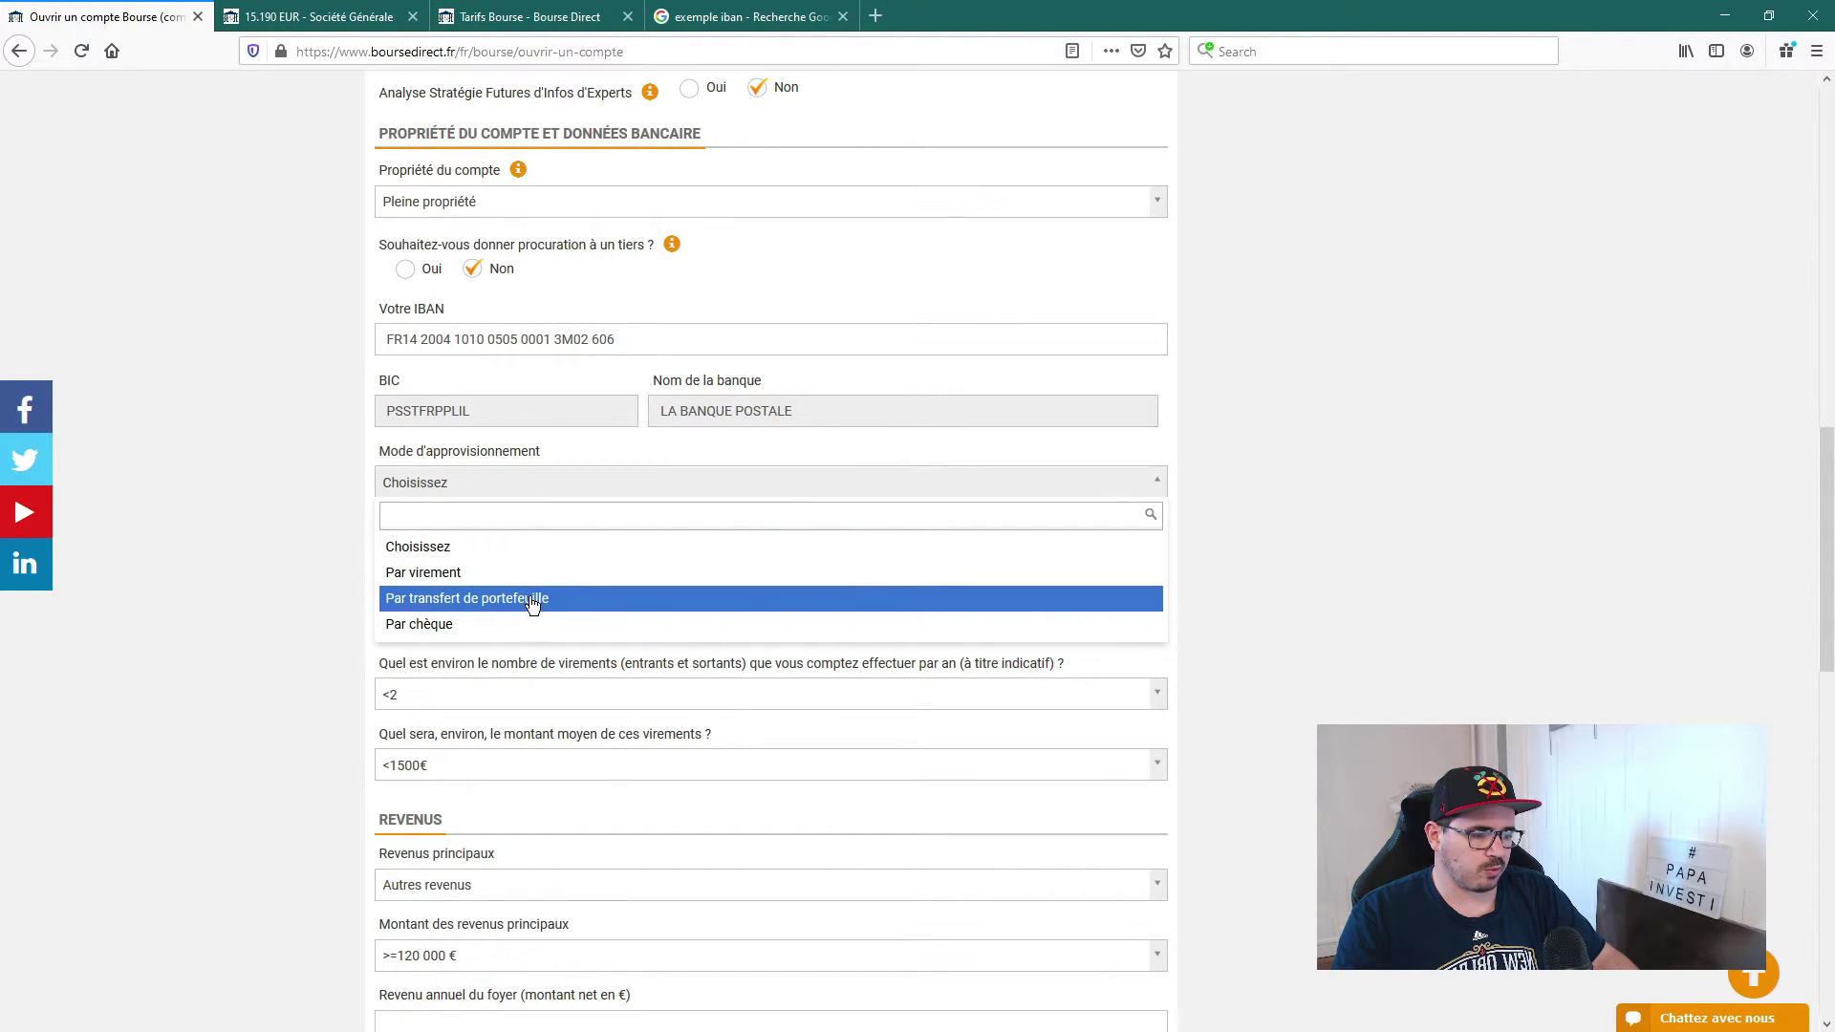
click(442, 575)
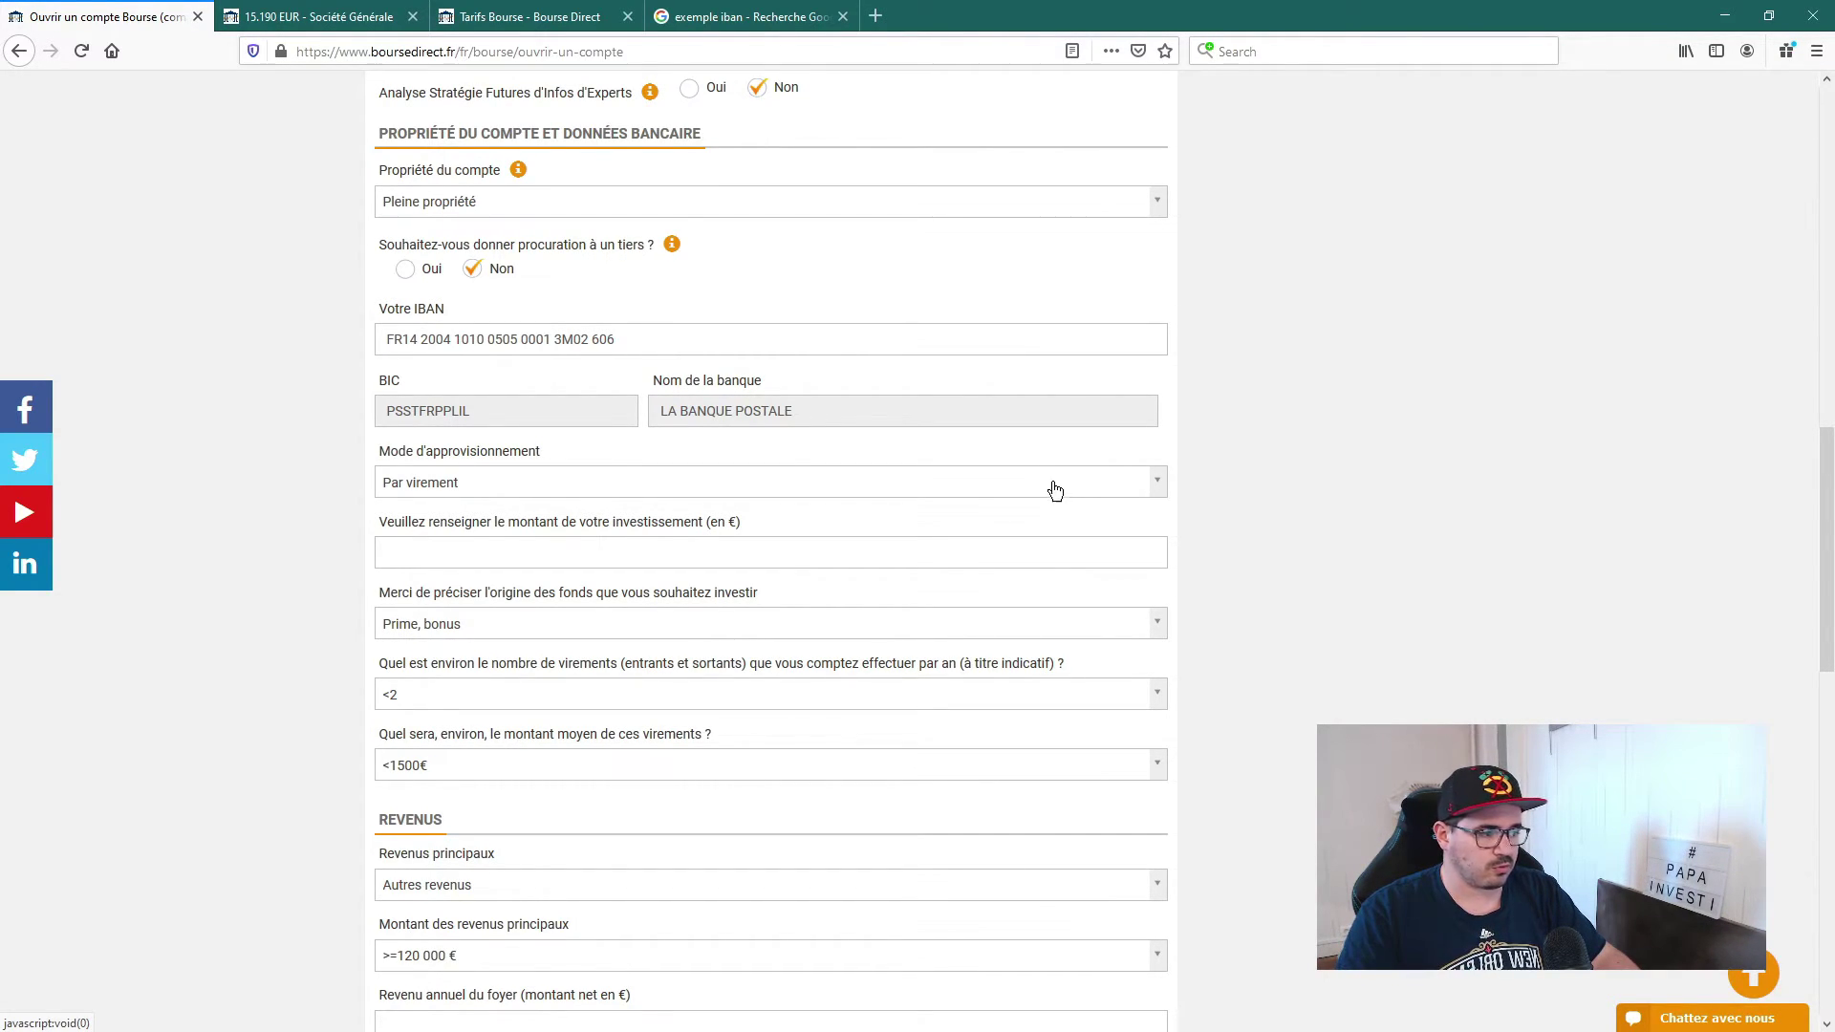
Step: Enter a 1 000 € investment amount with origin of funds Salaires, traitements
click(464, 555)
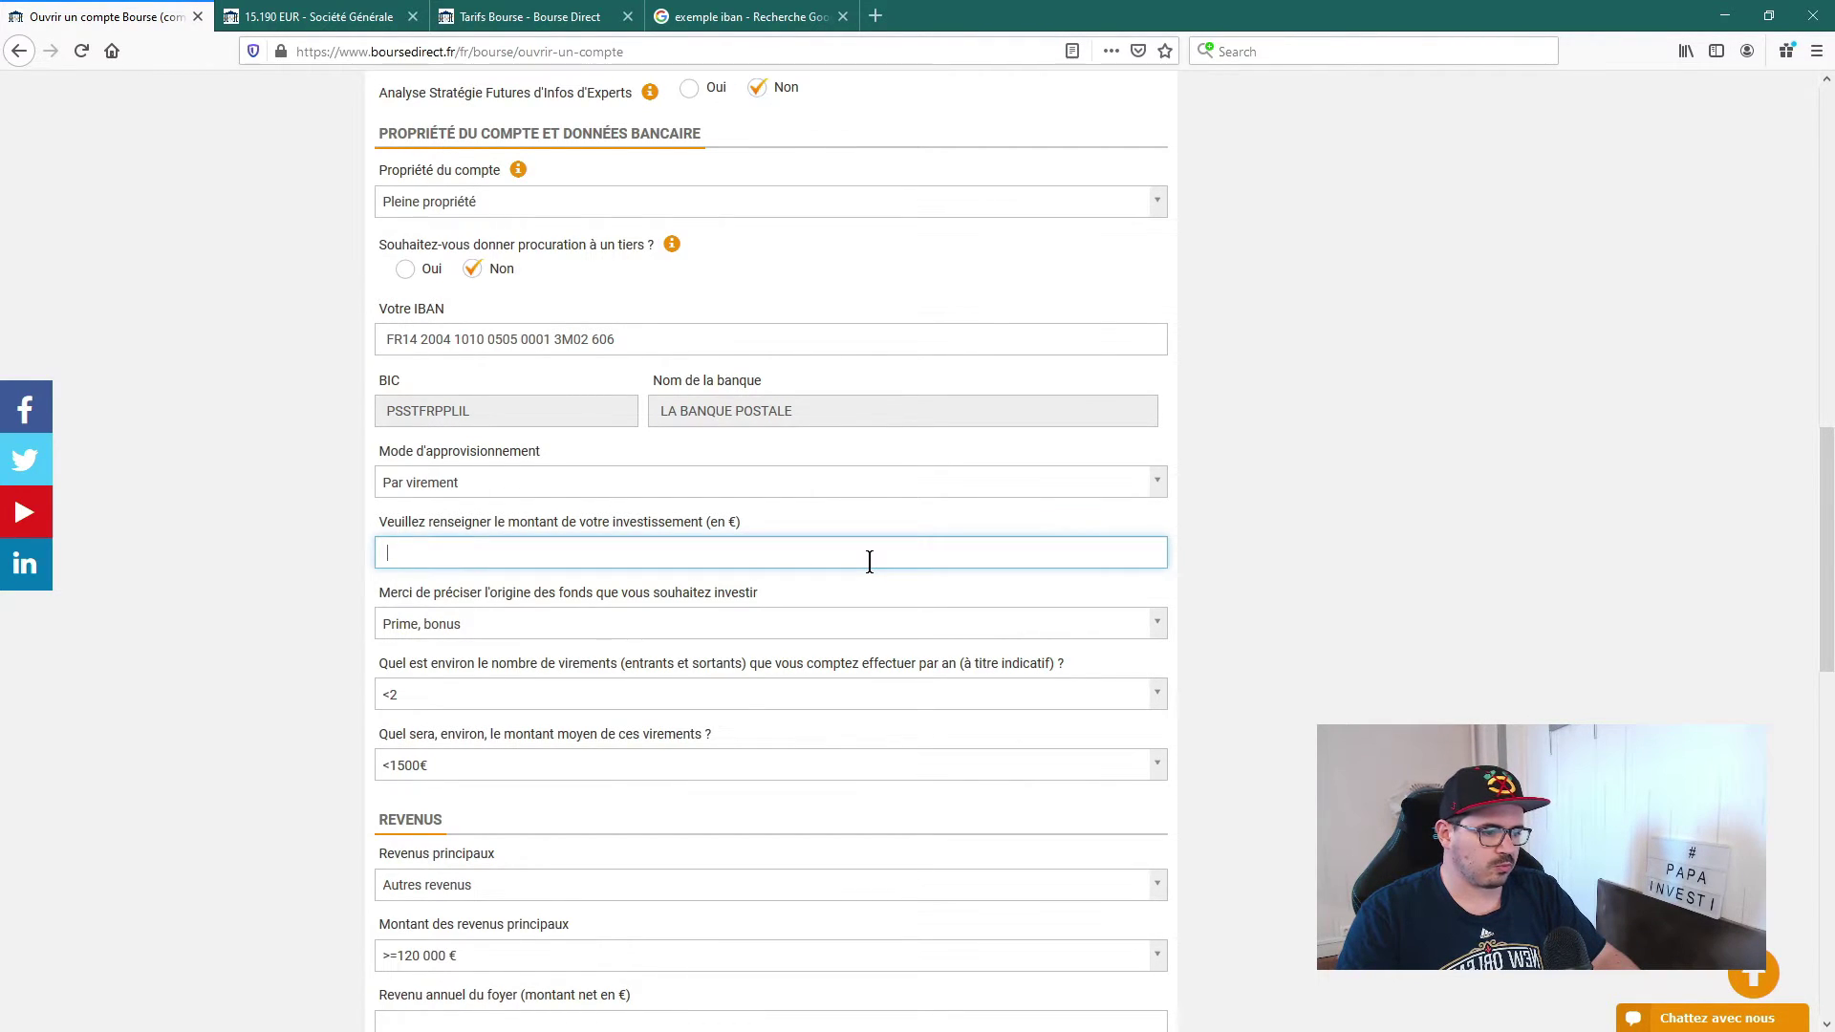
text(1 000)
click(1209, 552)
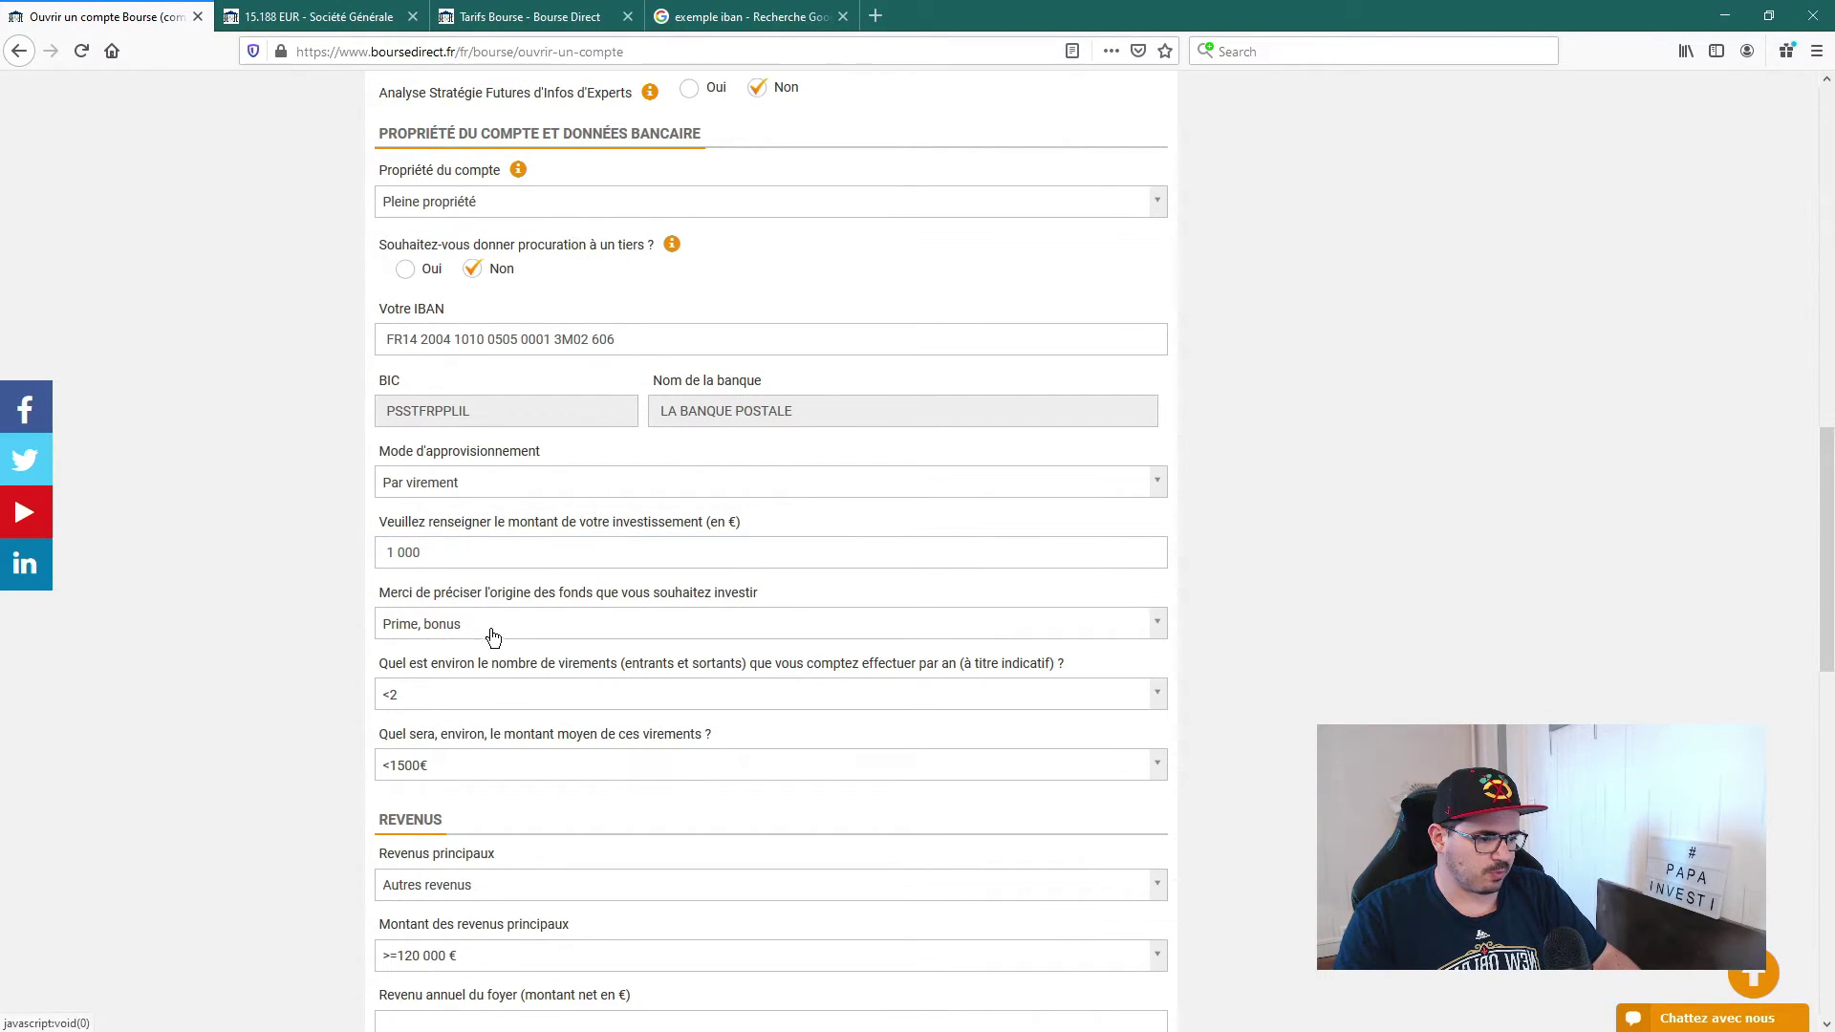
click(557, 627)
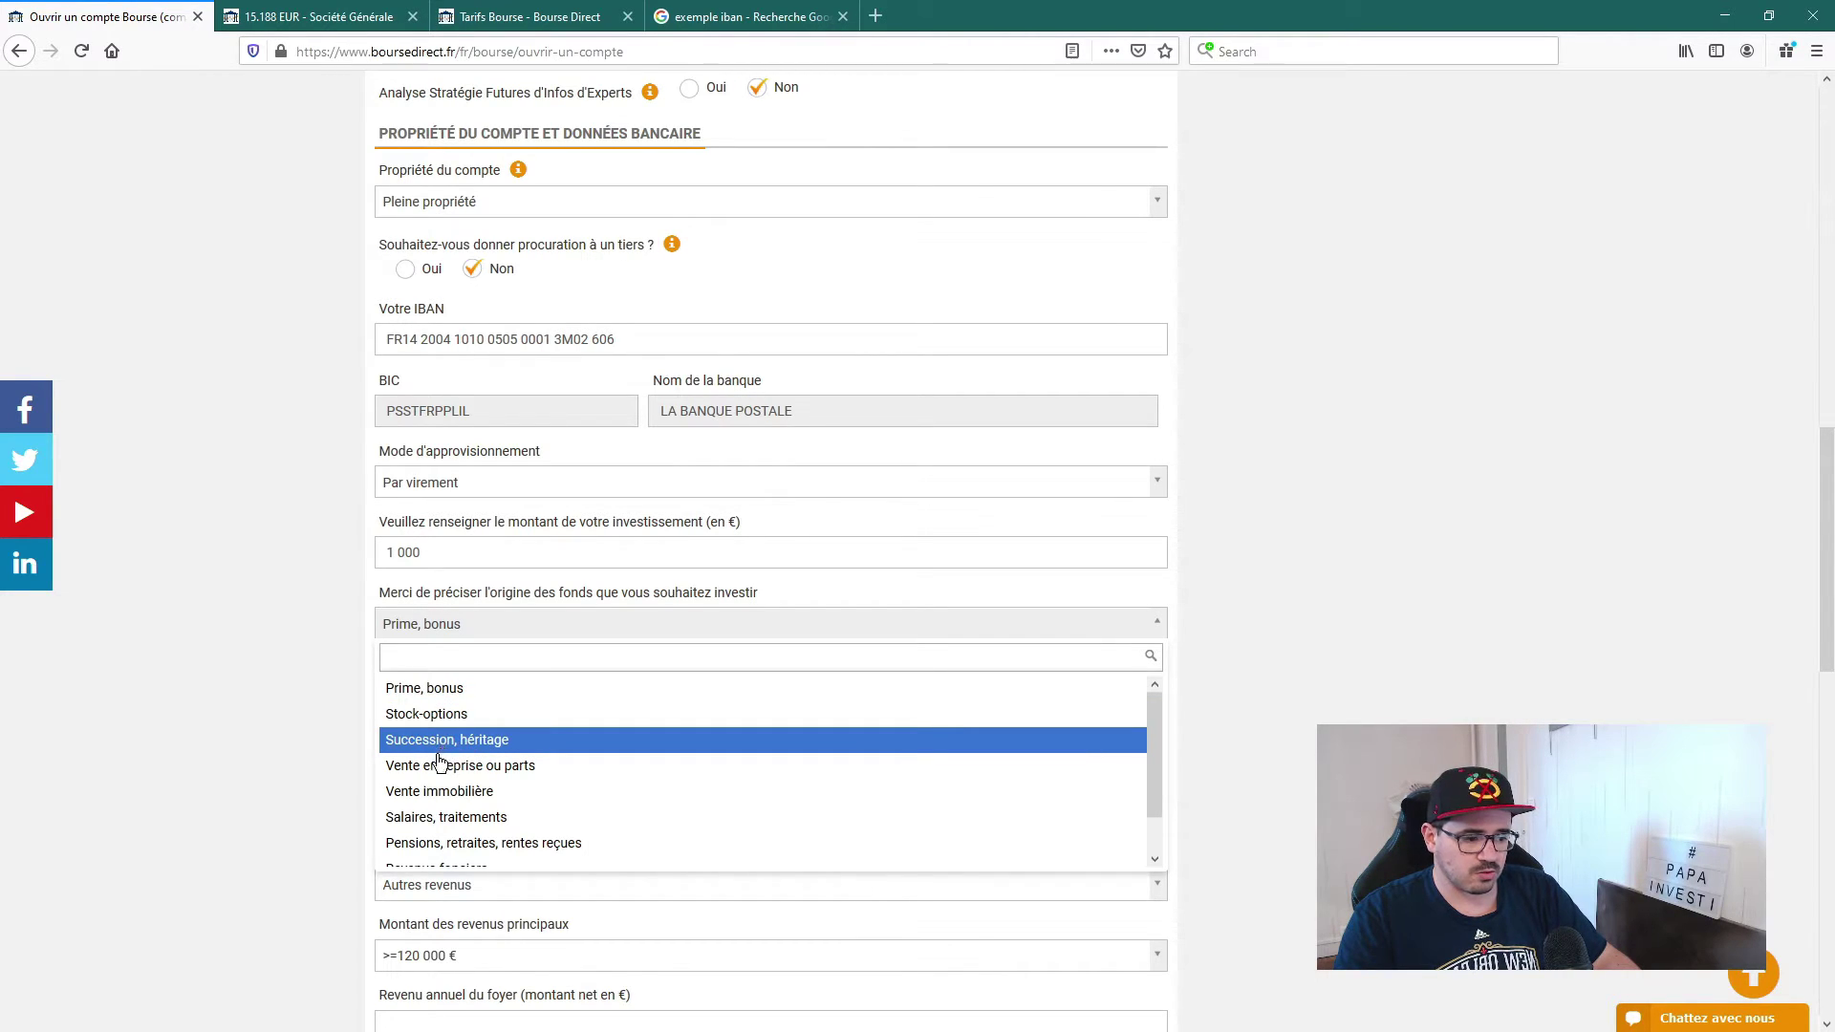
scroll(449, 782, down, 2)
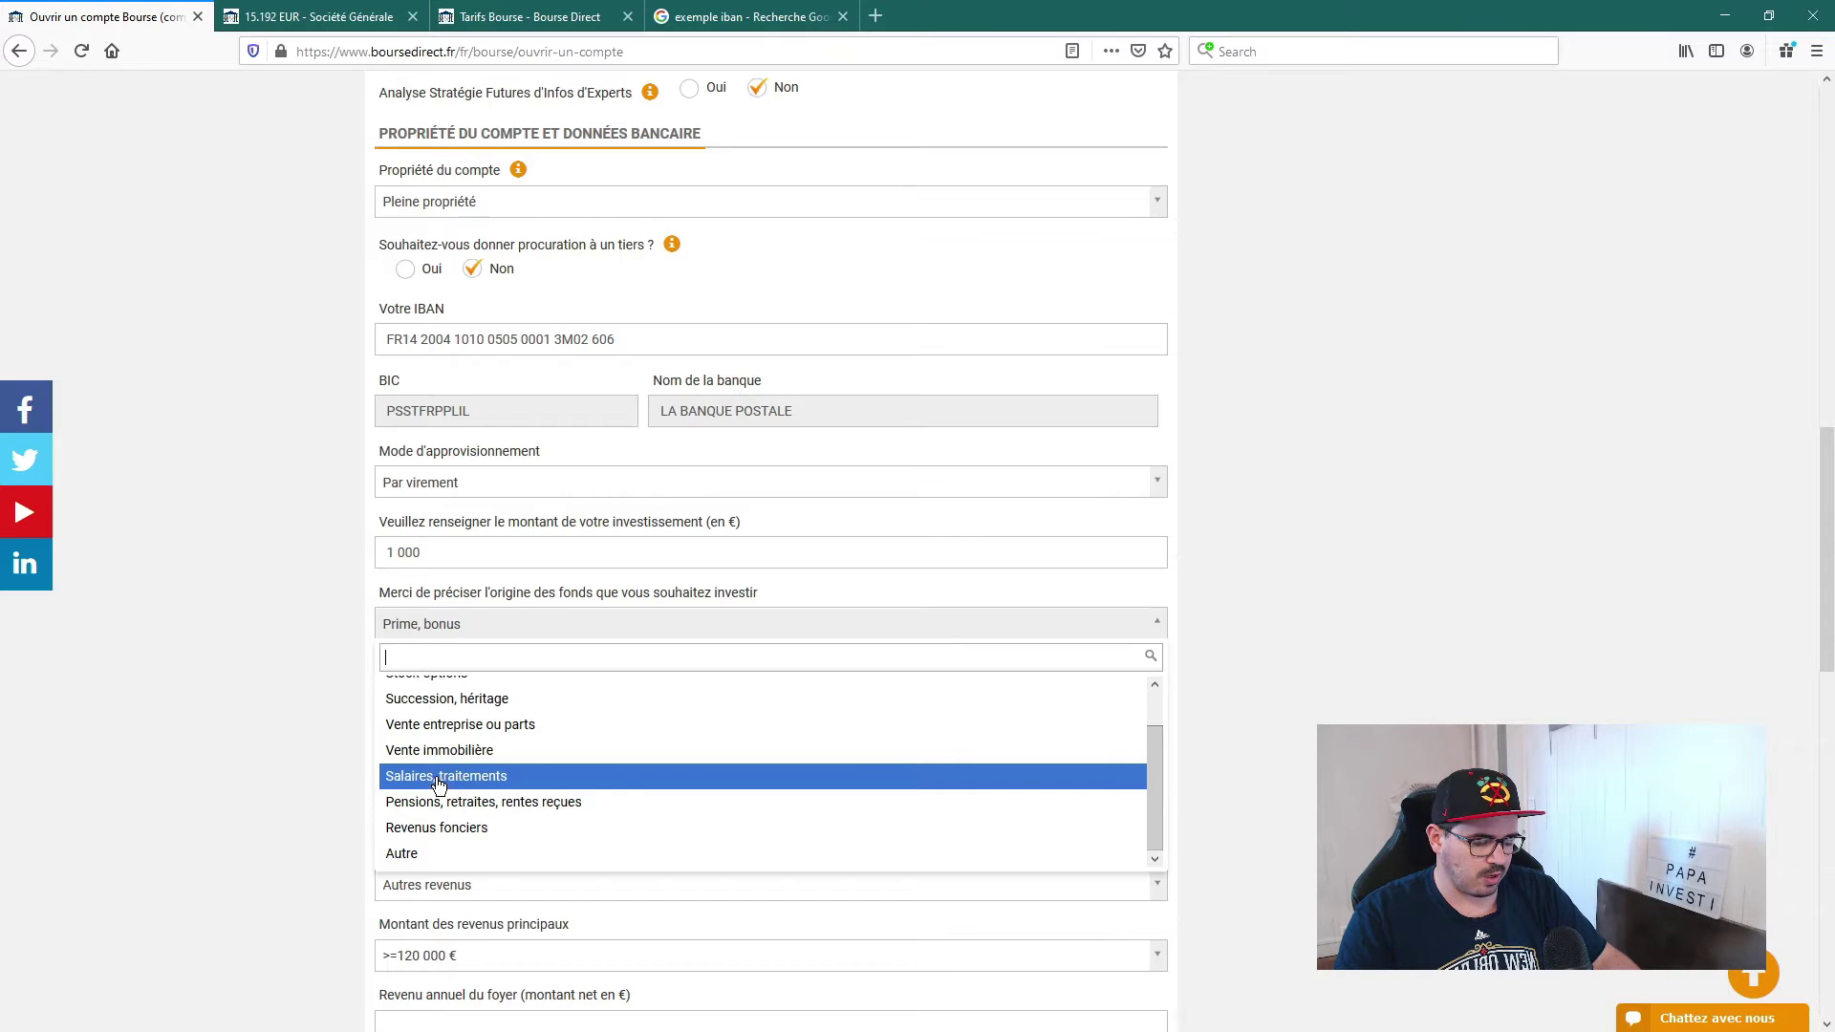
click(439, 779)
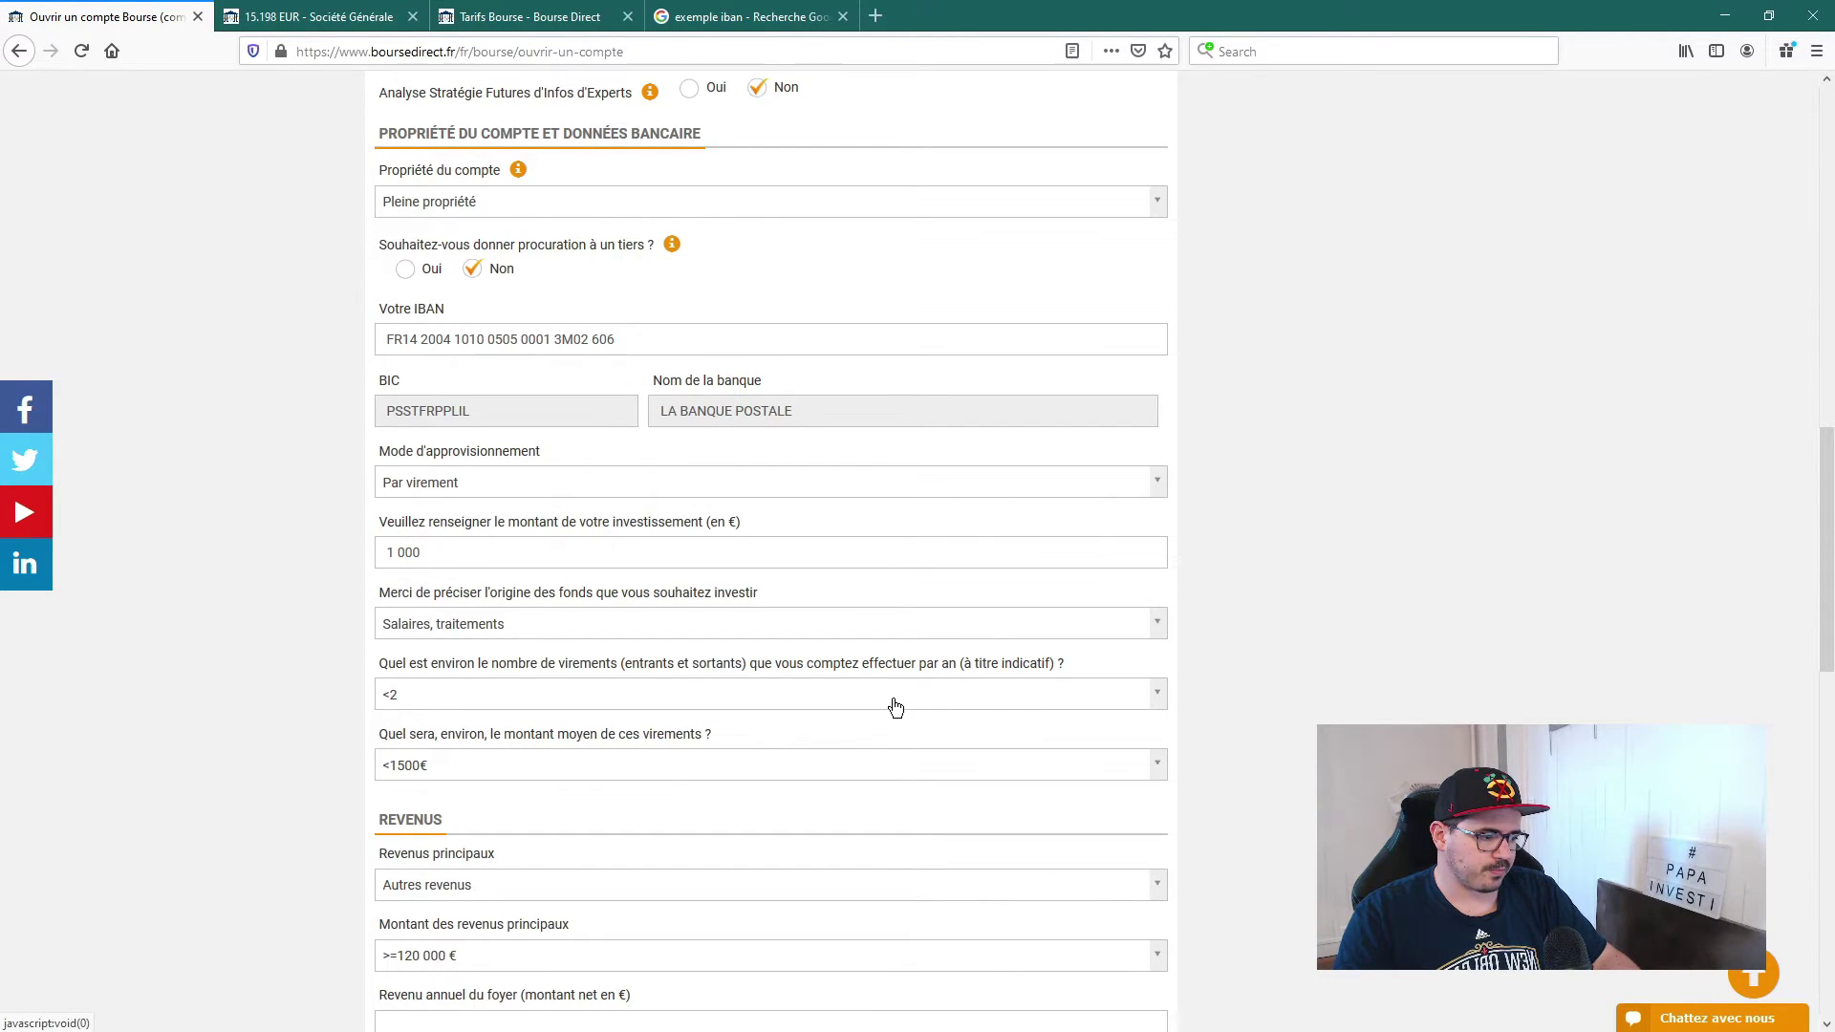
Step: Set the yearly transfers to >=10 et <30, averaging <1500€
click(812, 694)
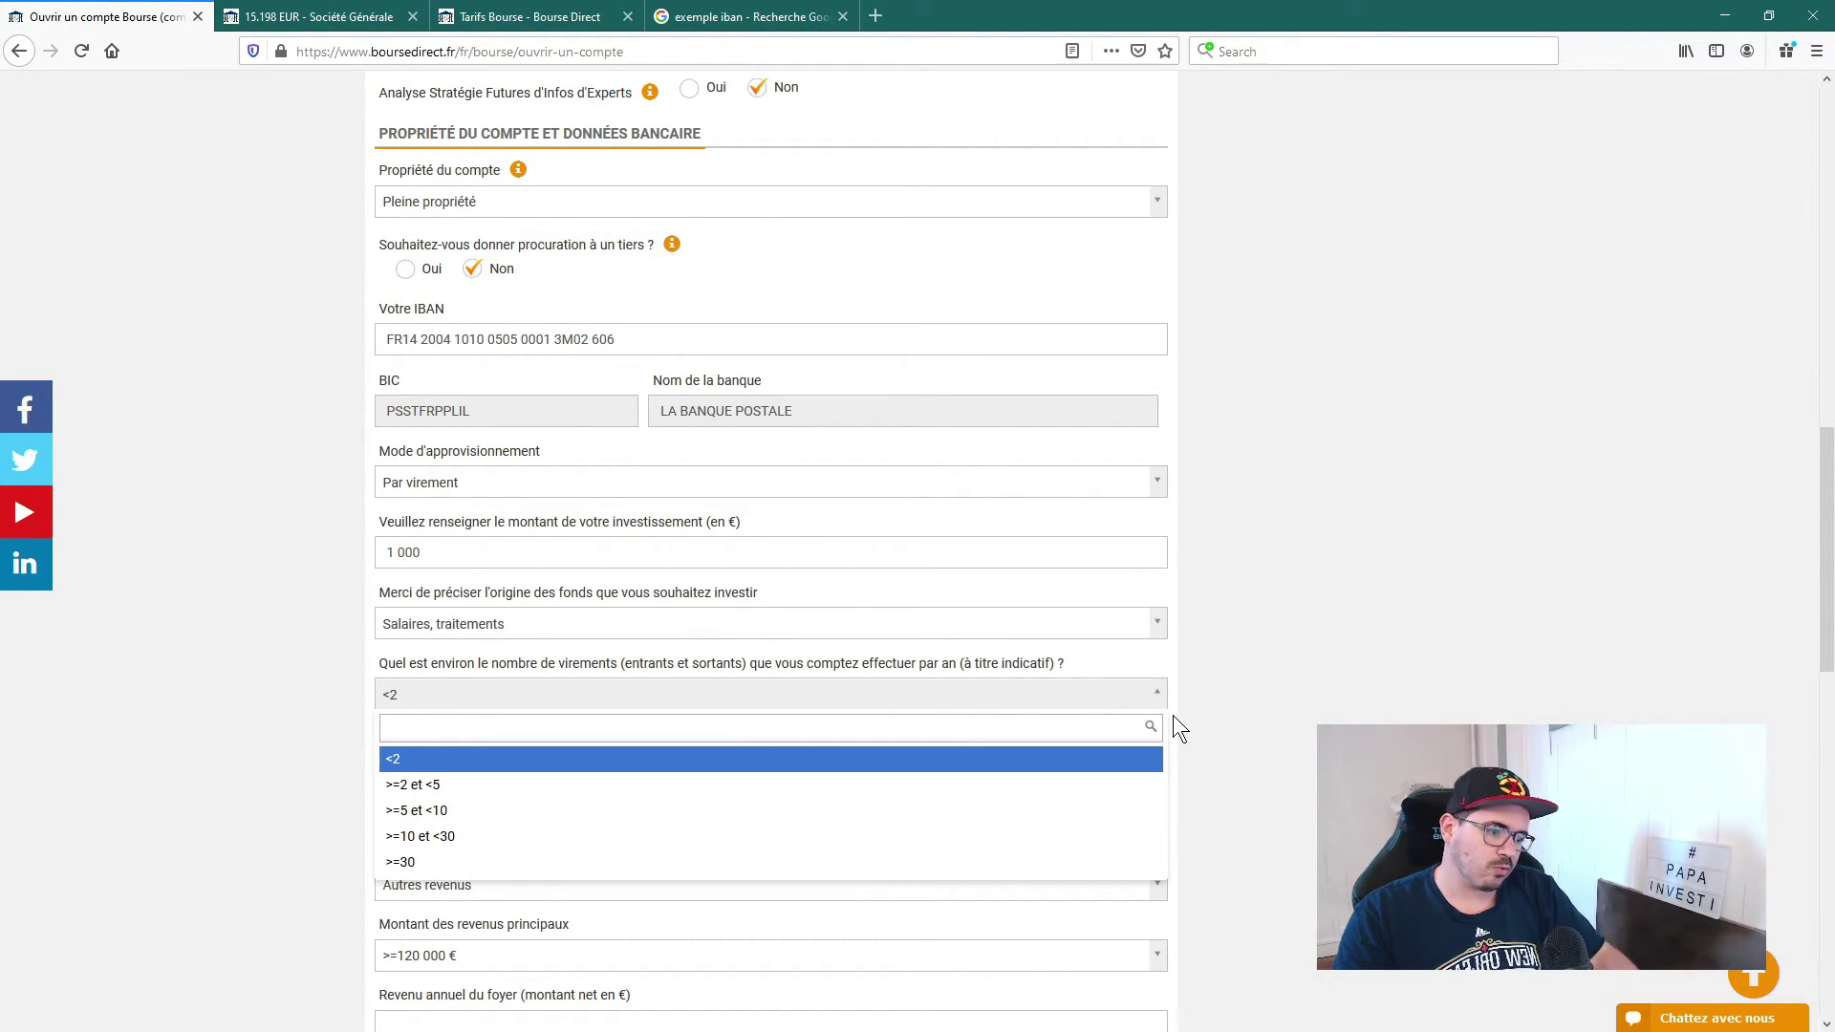
click(418, 835)
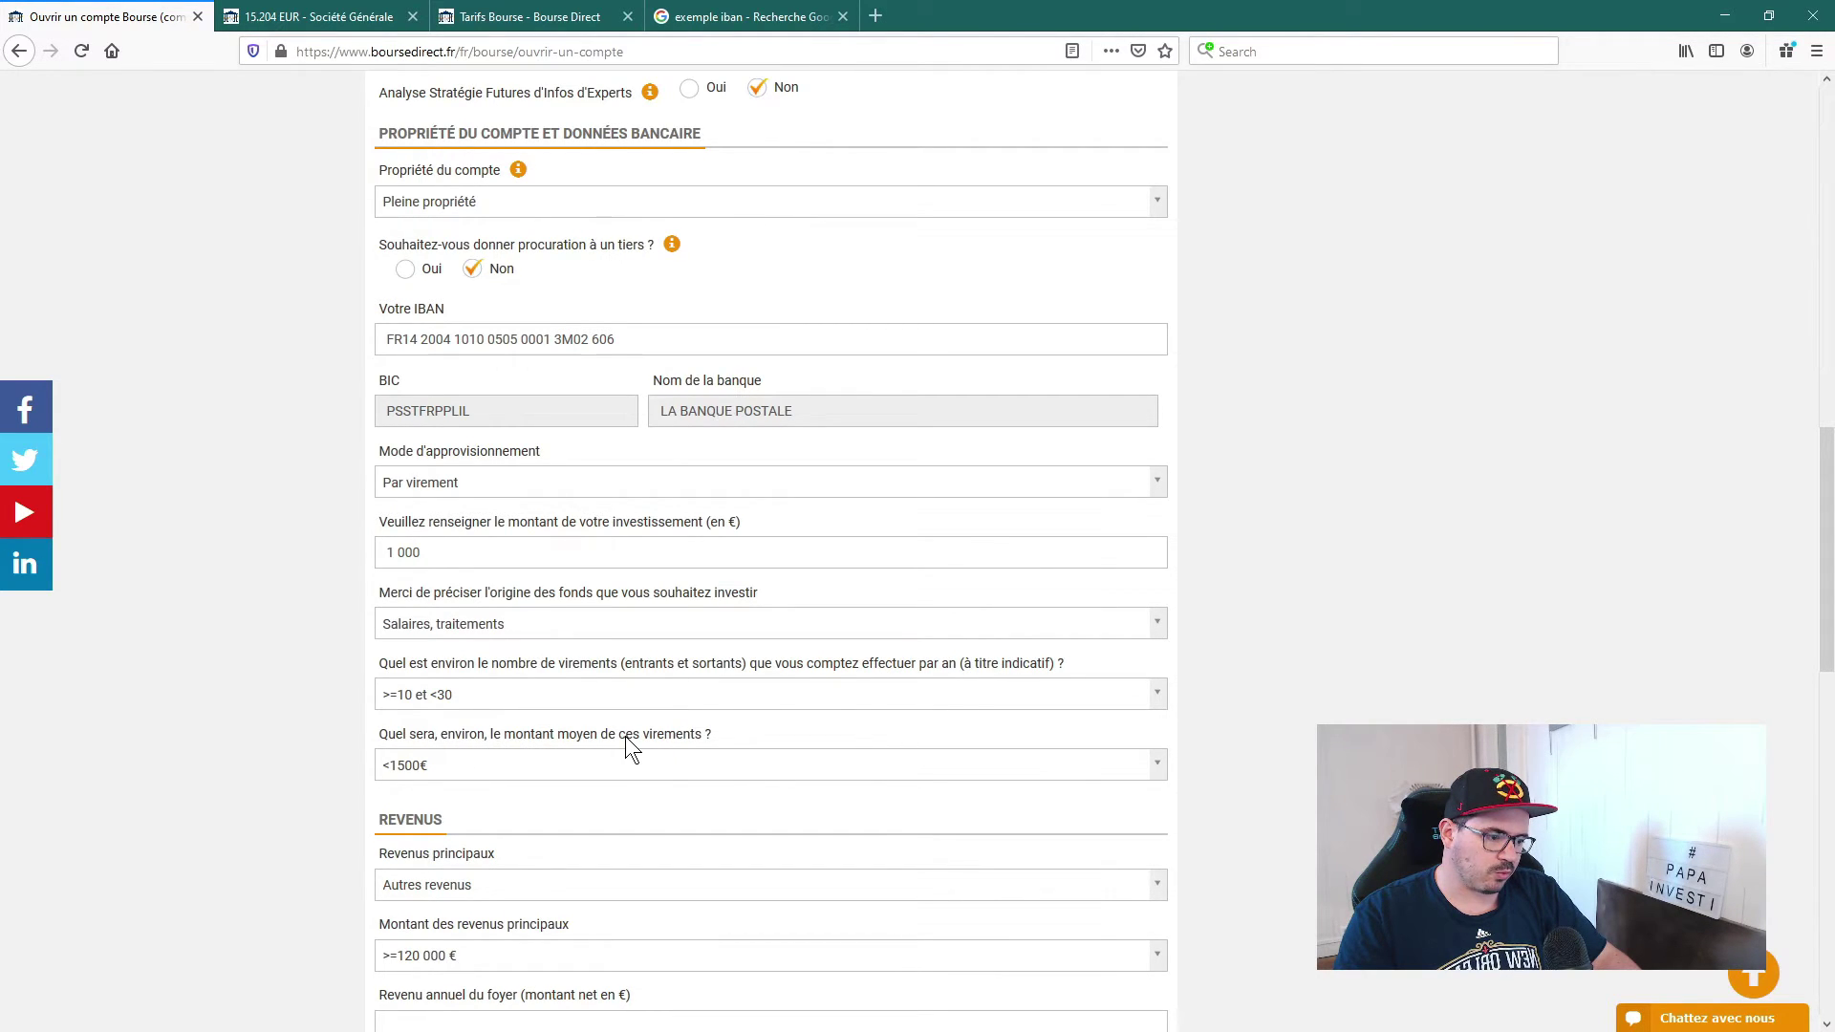
click(468, 776)
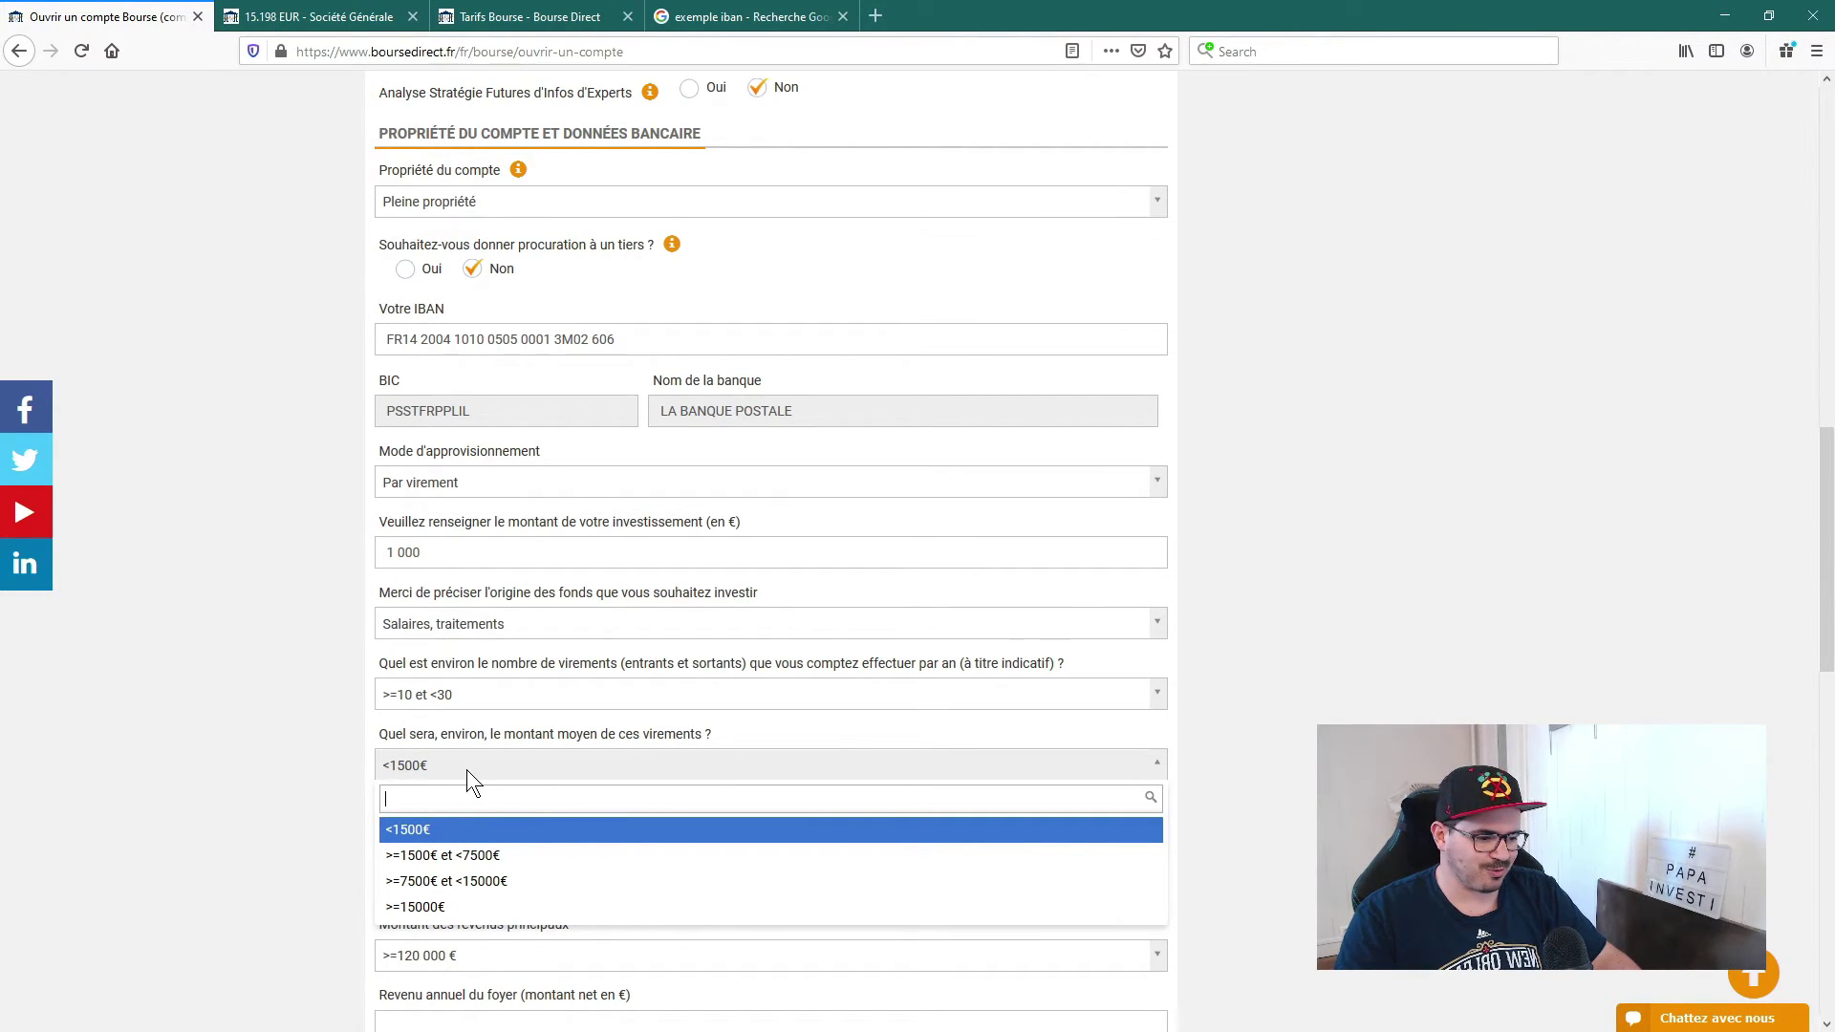
click(413, 831)
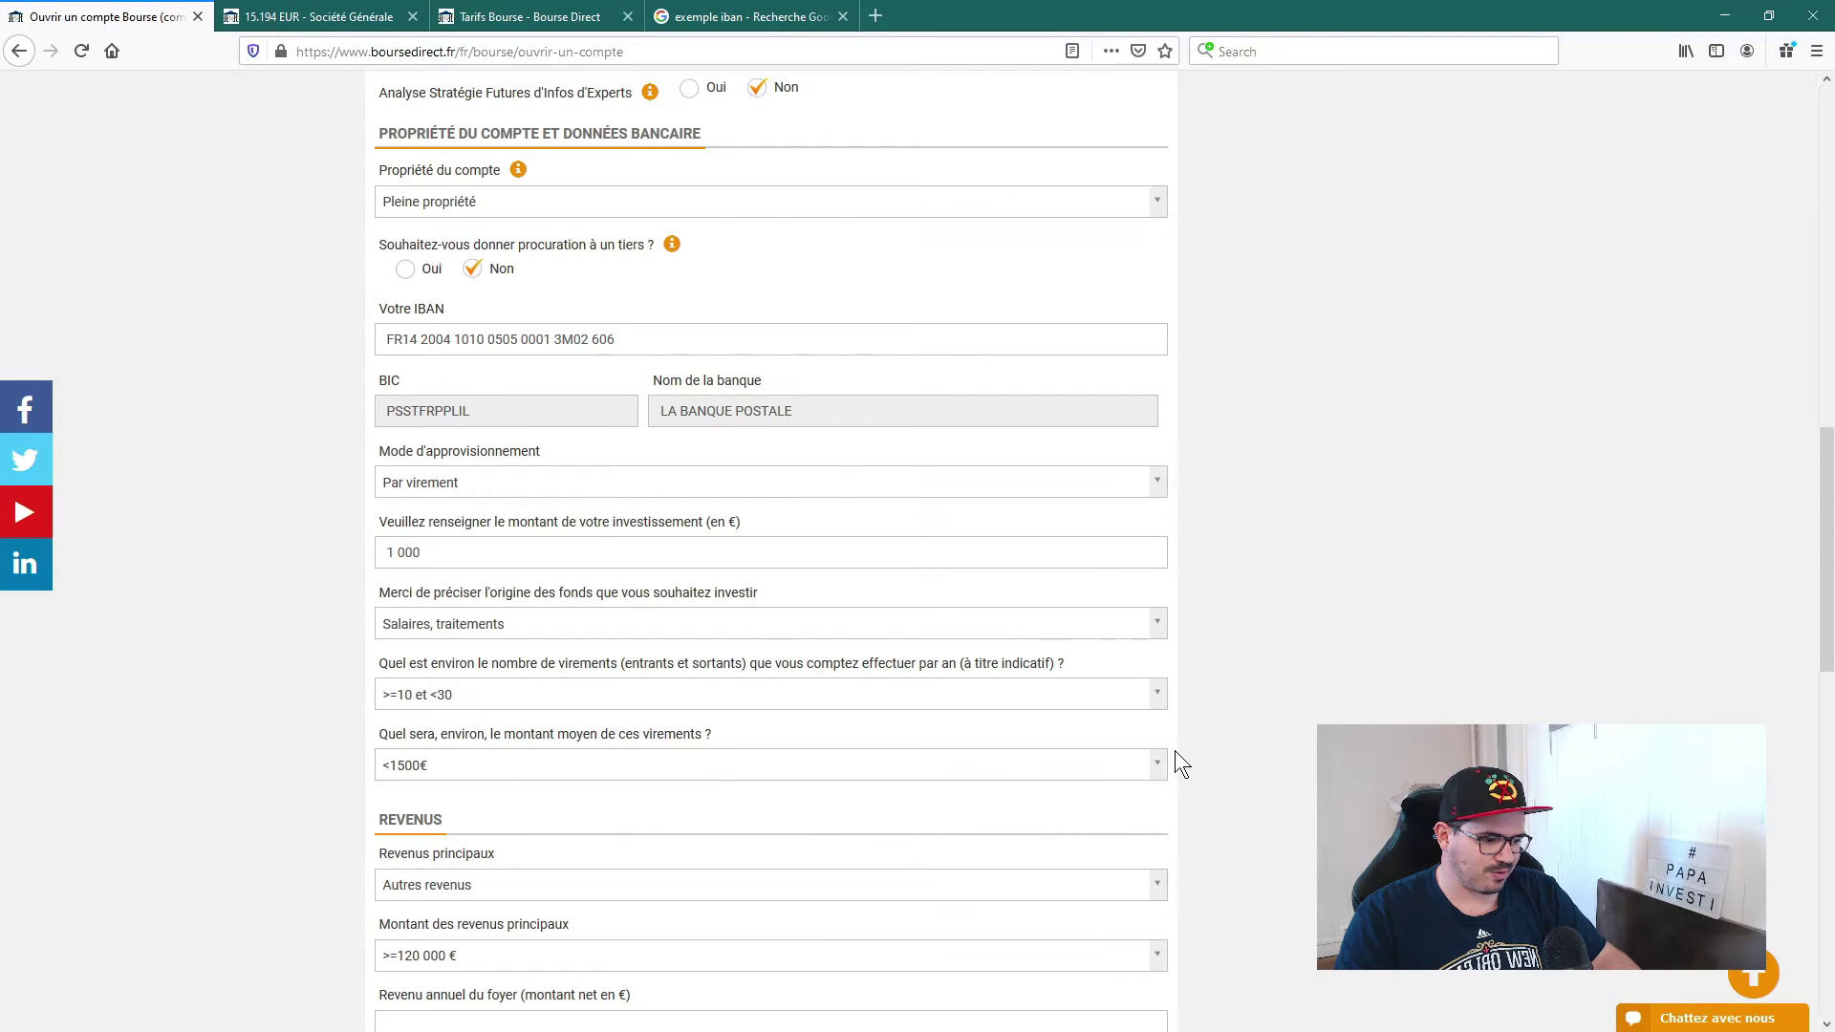
Step: Choose 'Salaires, traitements' as main income in the '>=25 000 € et <75 000 €' bracket
scroll(1223, 760, down, 3)
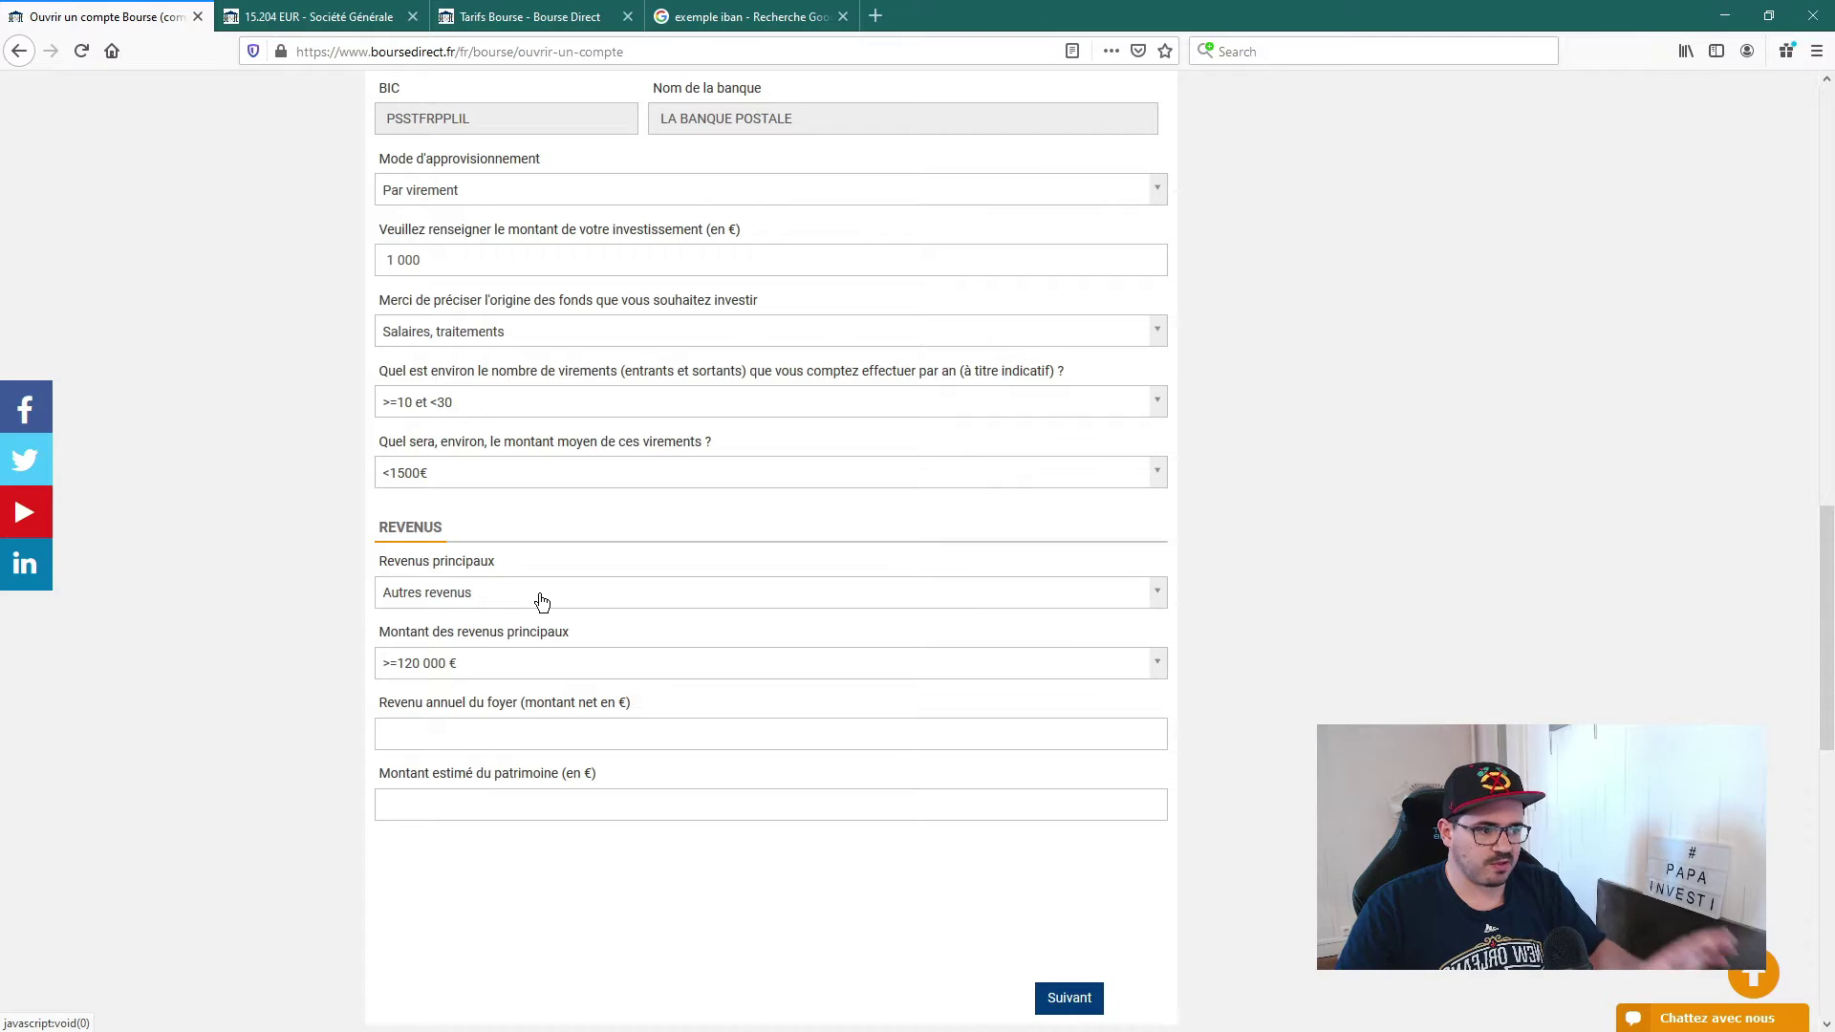
click(563, 598)
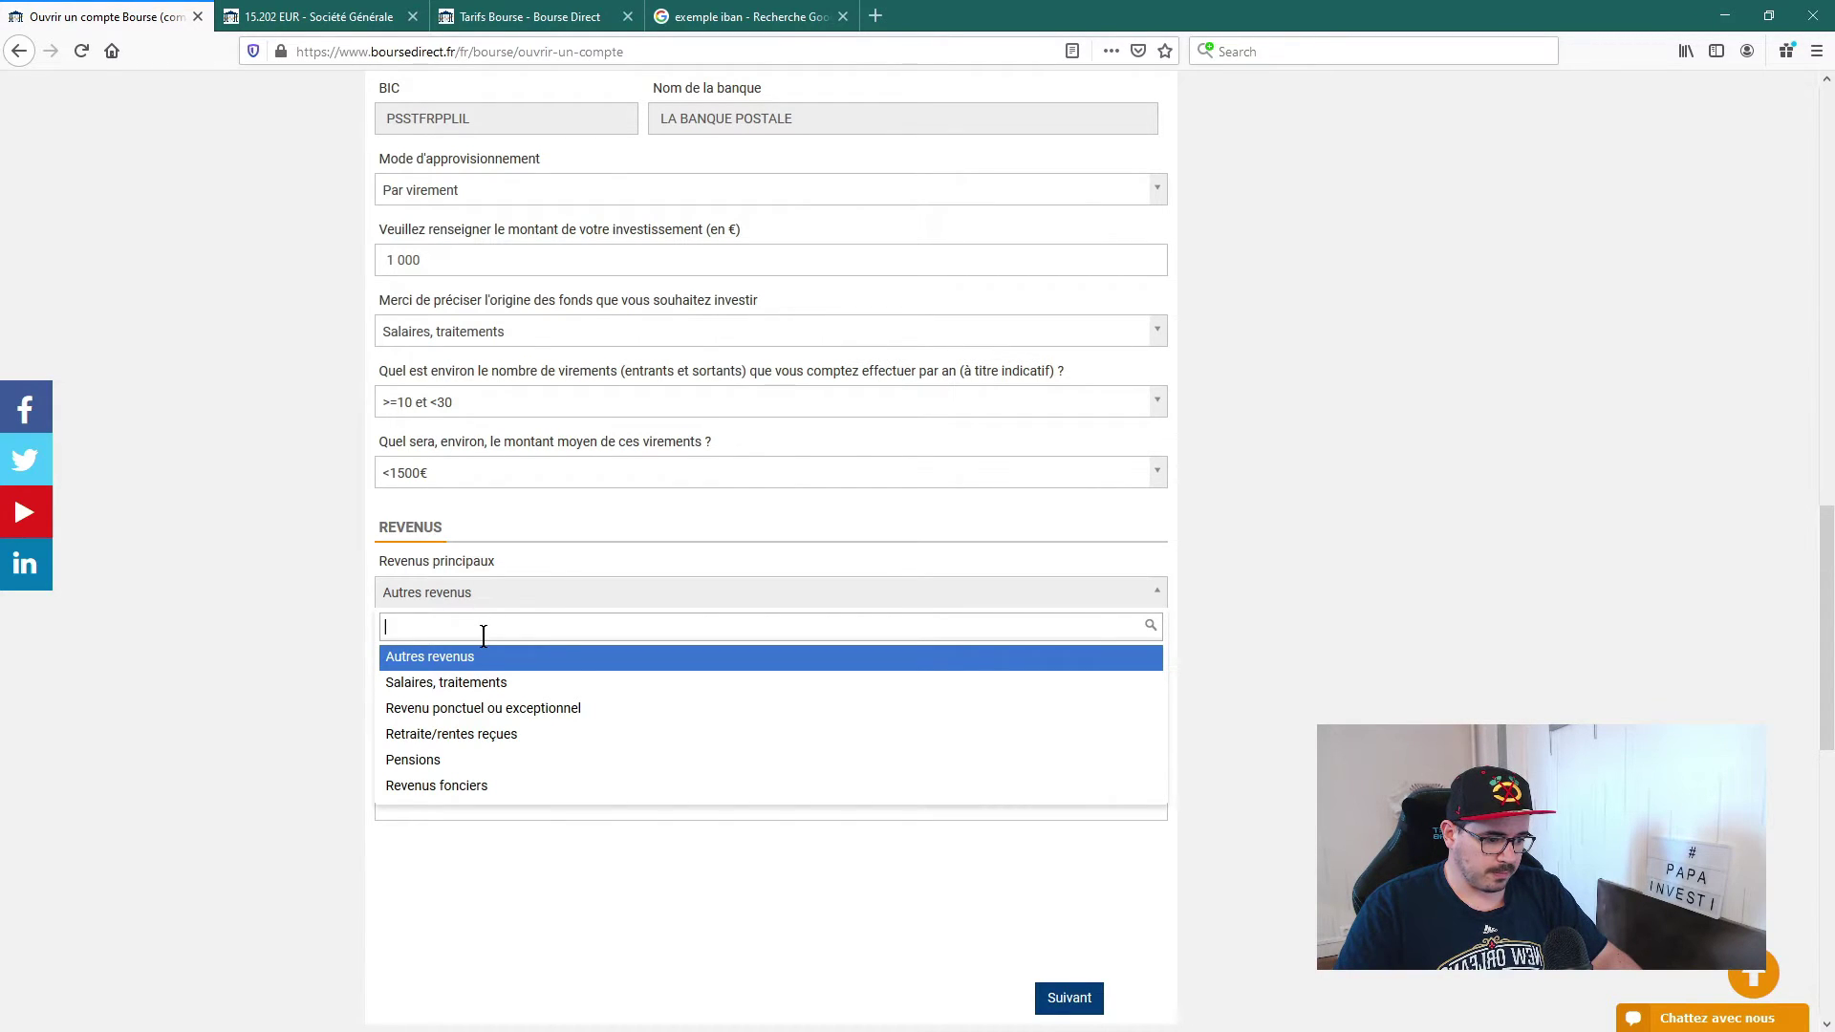
click(468, 680)
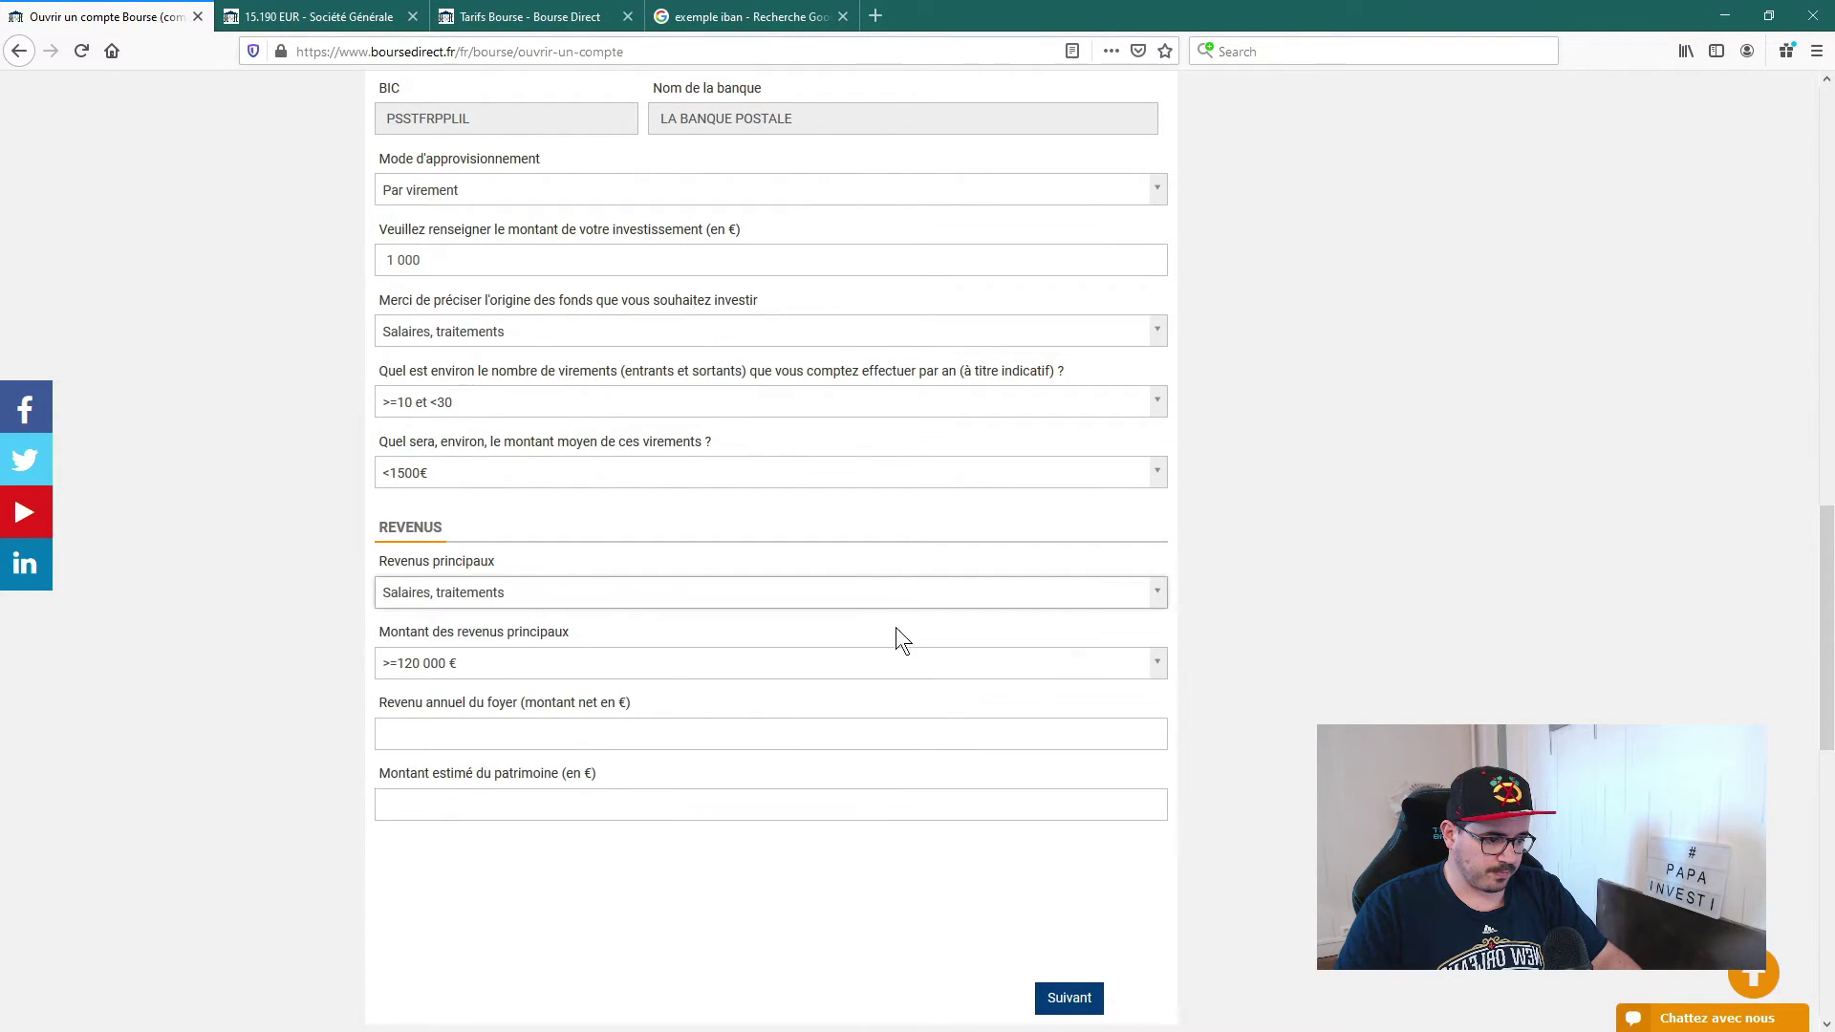
click(538, 595)
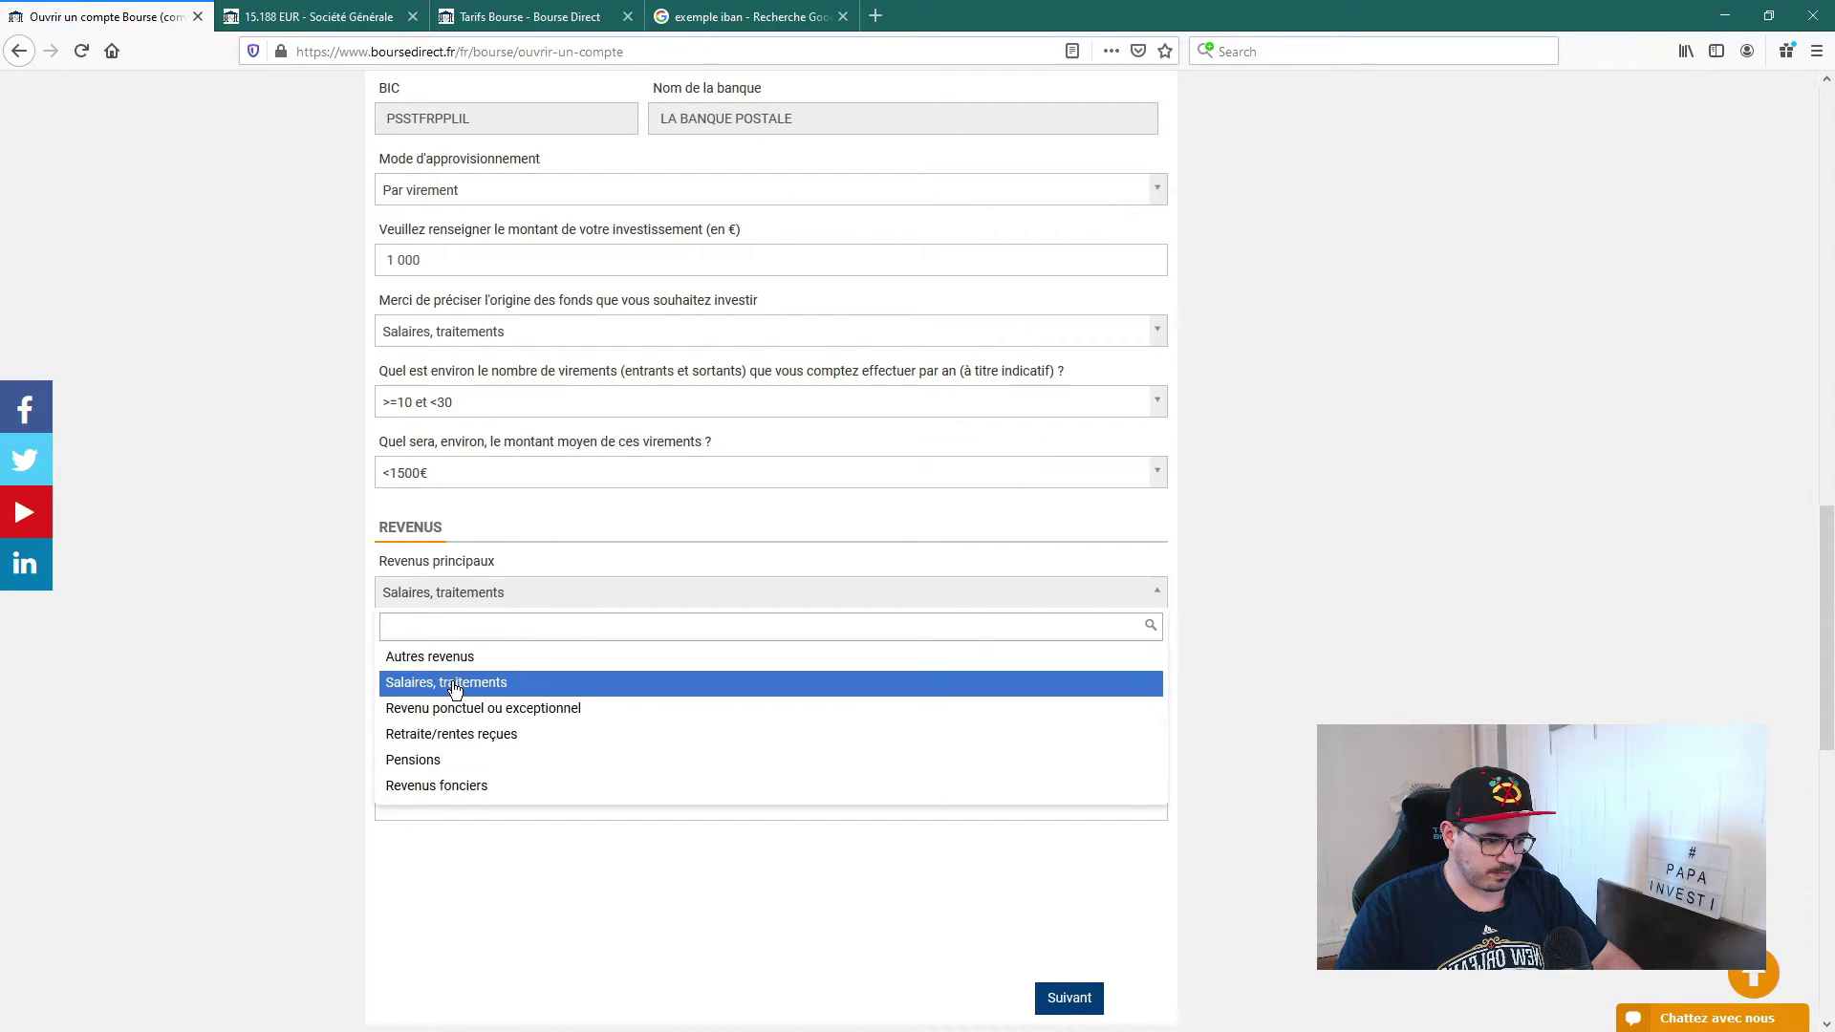
click(454, 682)
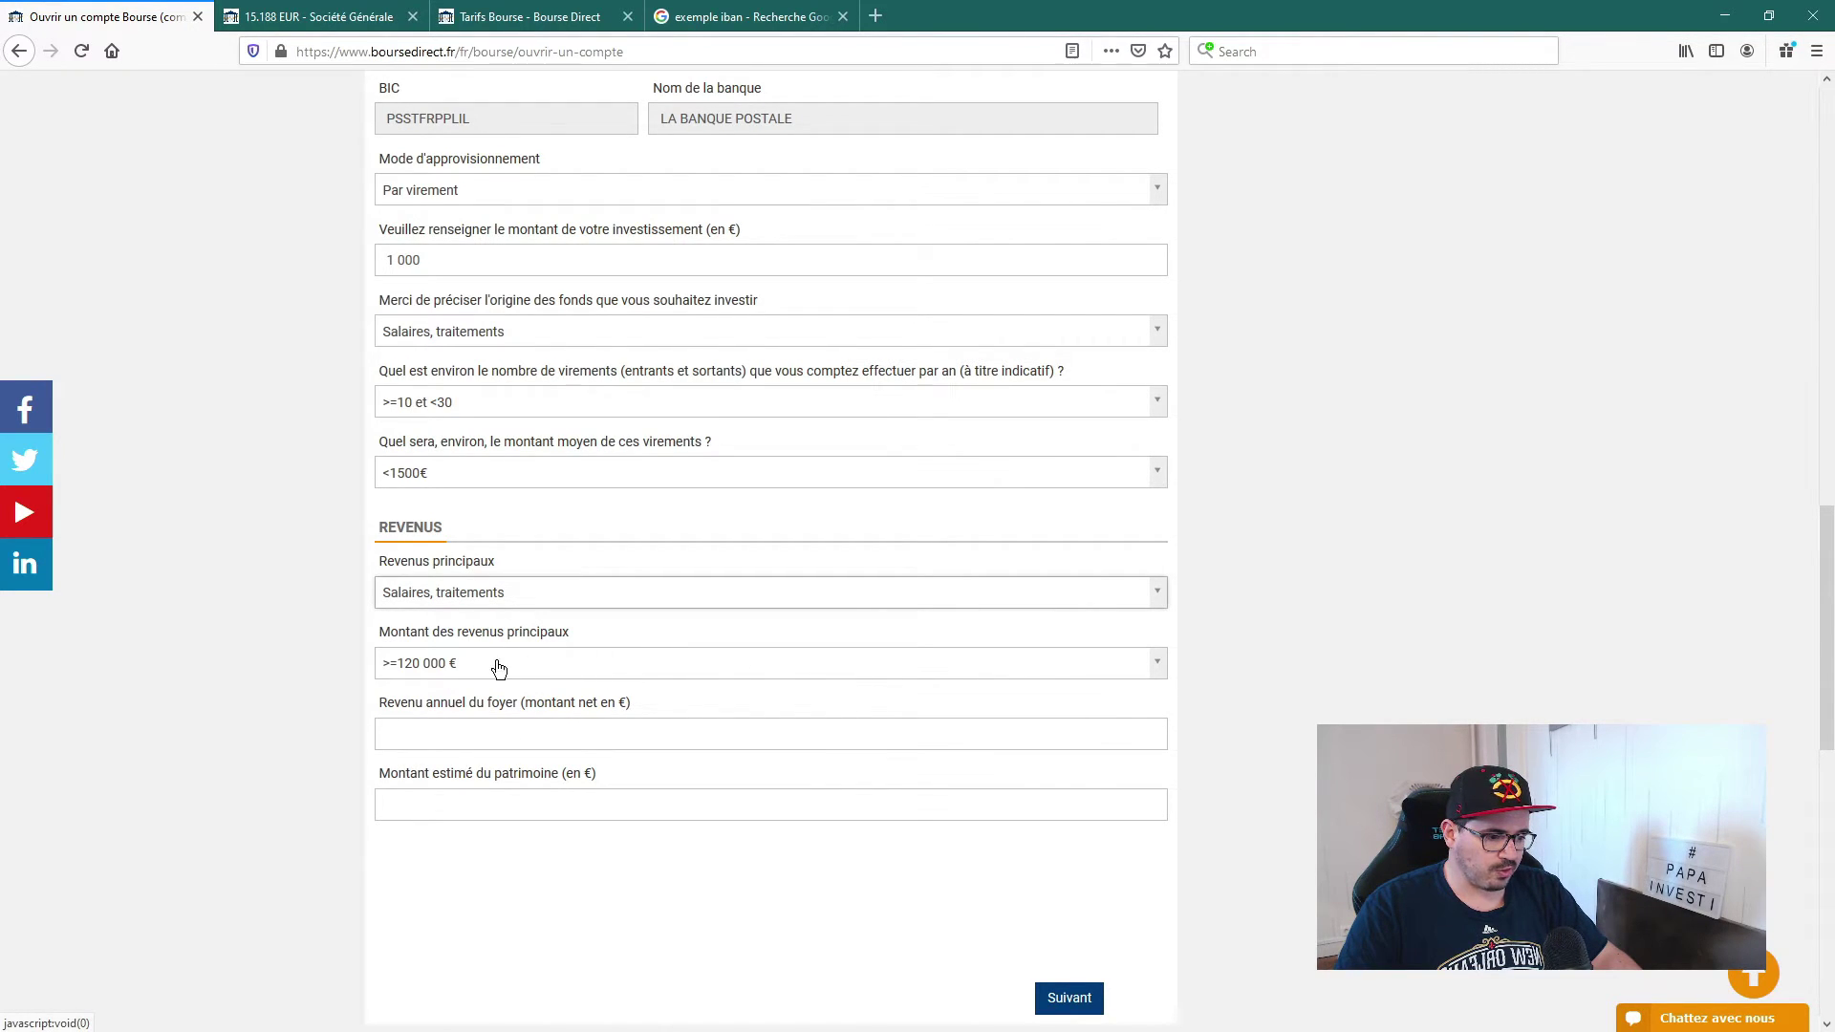
click(525, 663)
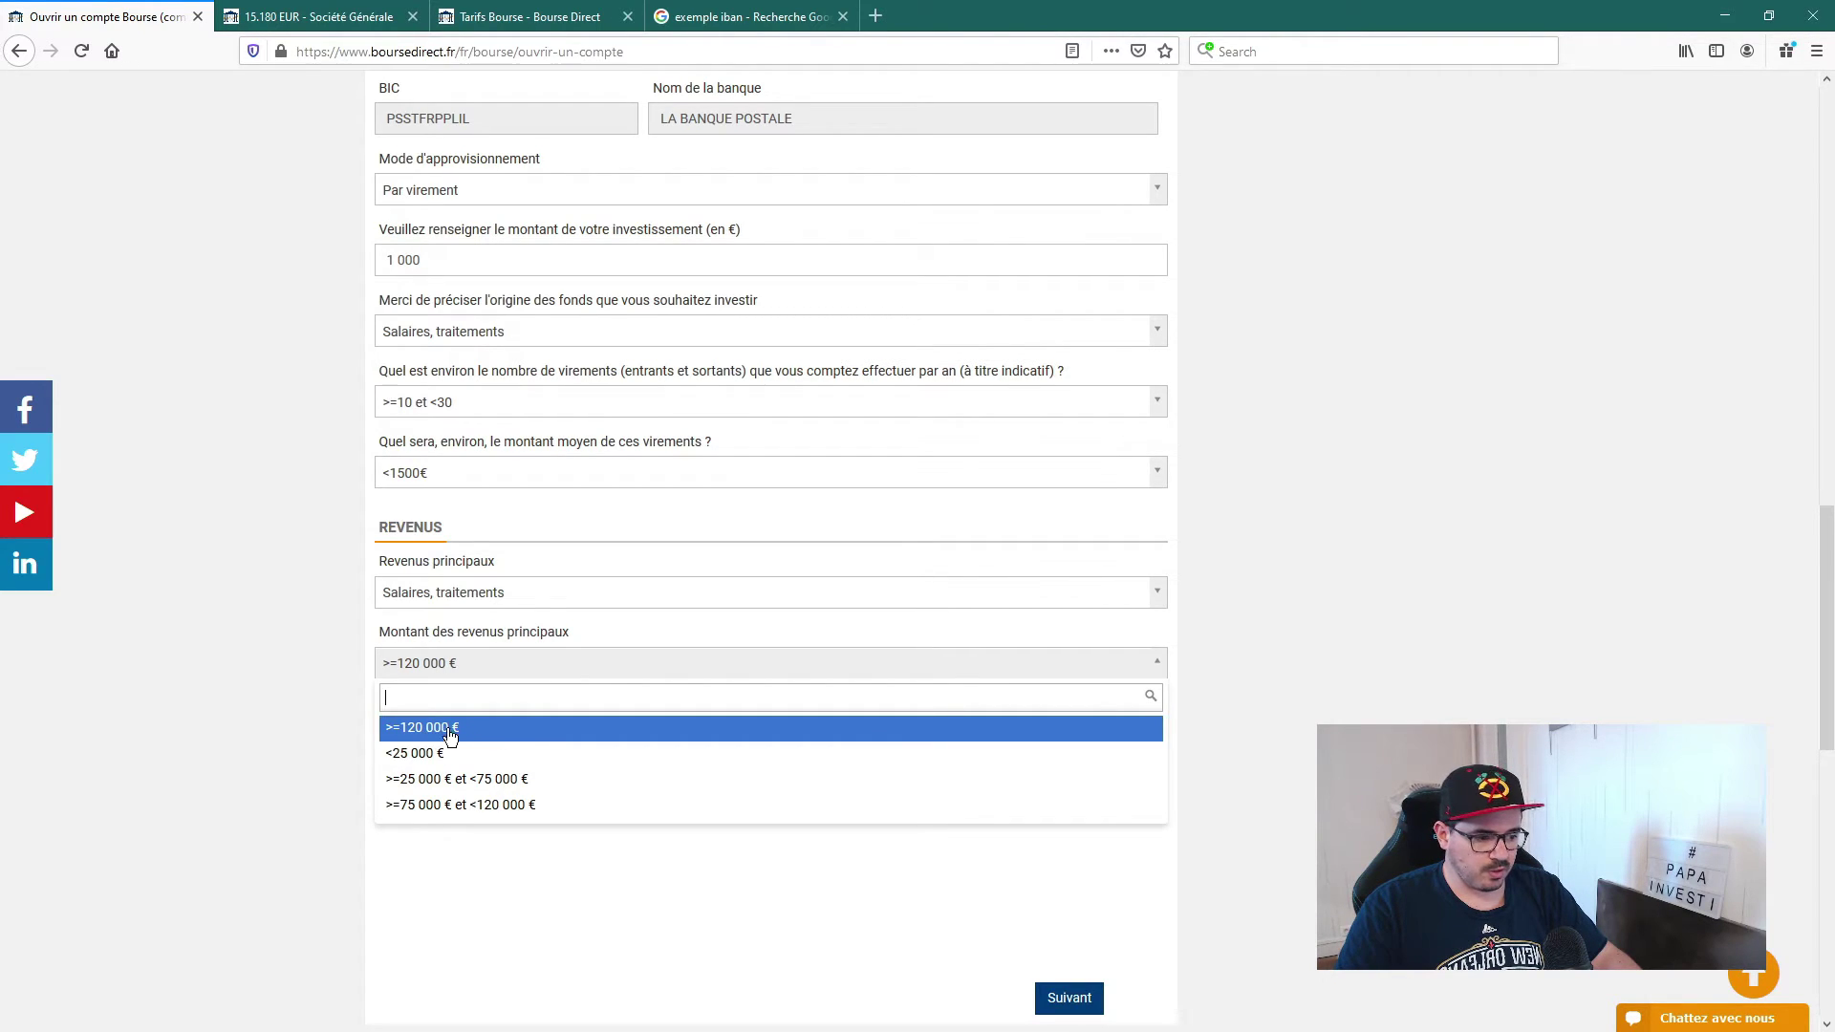
click(478, 783)
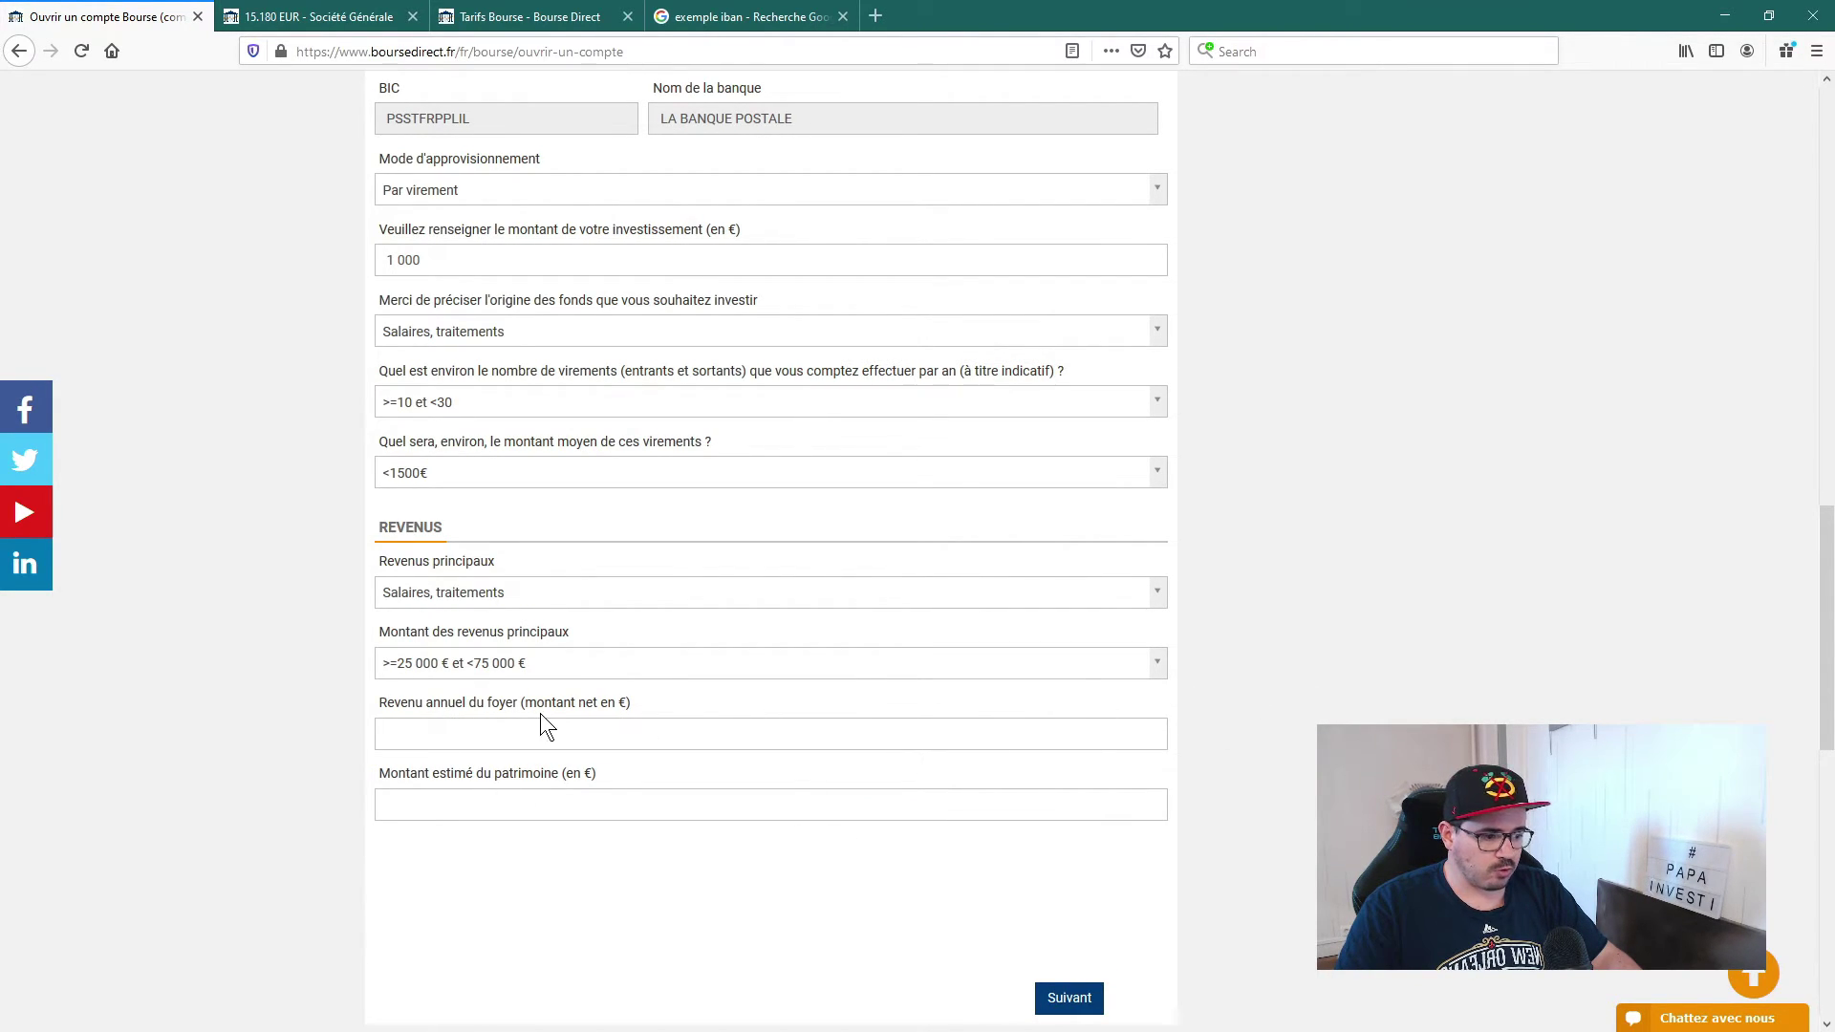
Step: Enter household annual income 50 000 and estimated wealth 5000
click(471, 736)
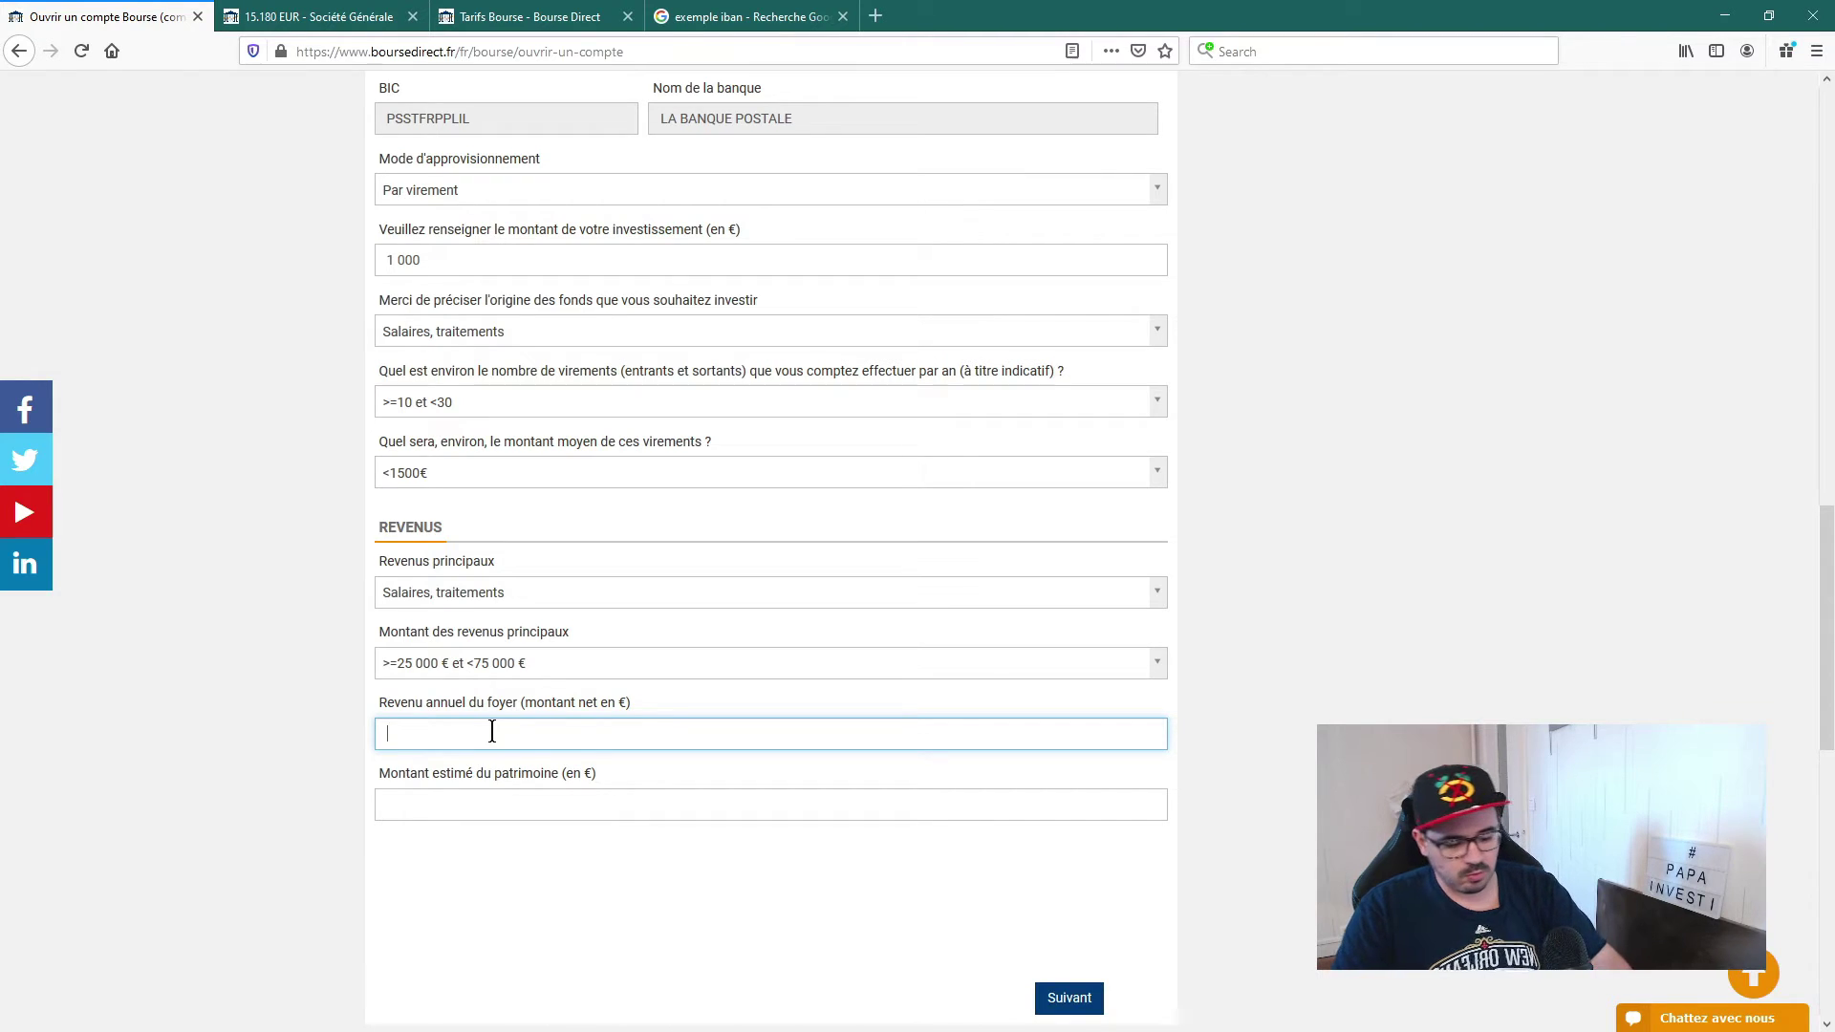
text(7)
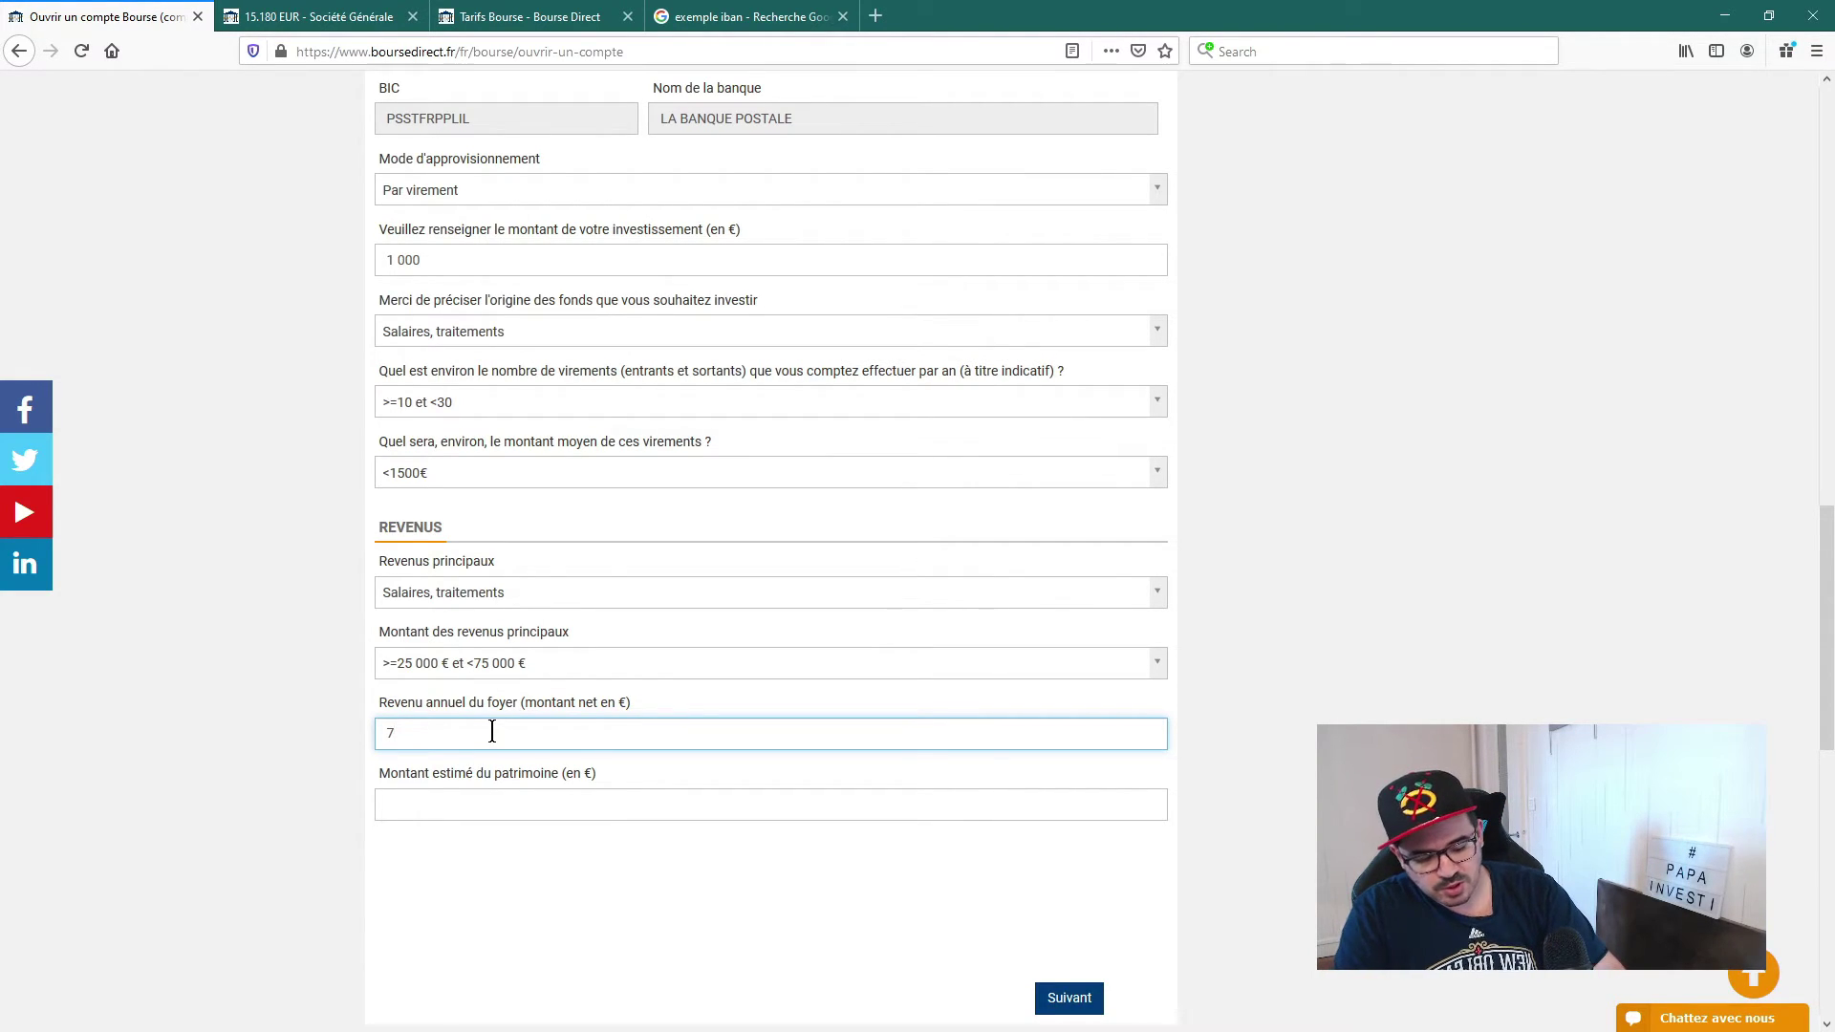
key(BackSpace)
text(50 000)
click(1407, 684)
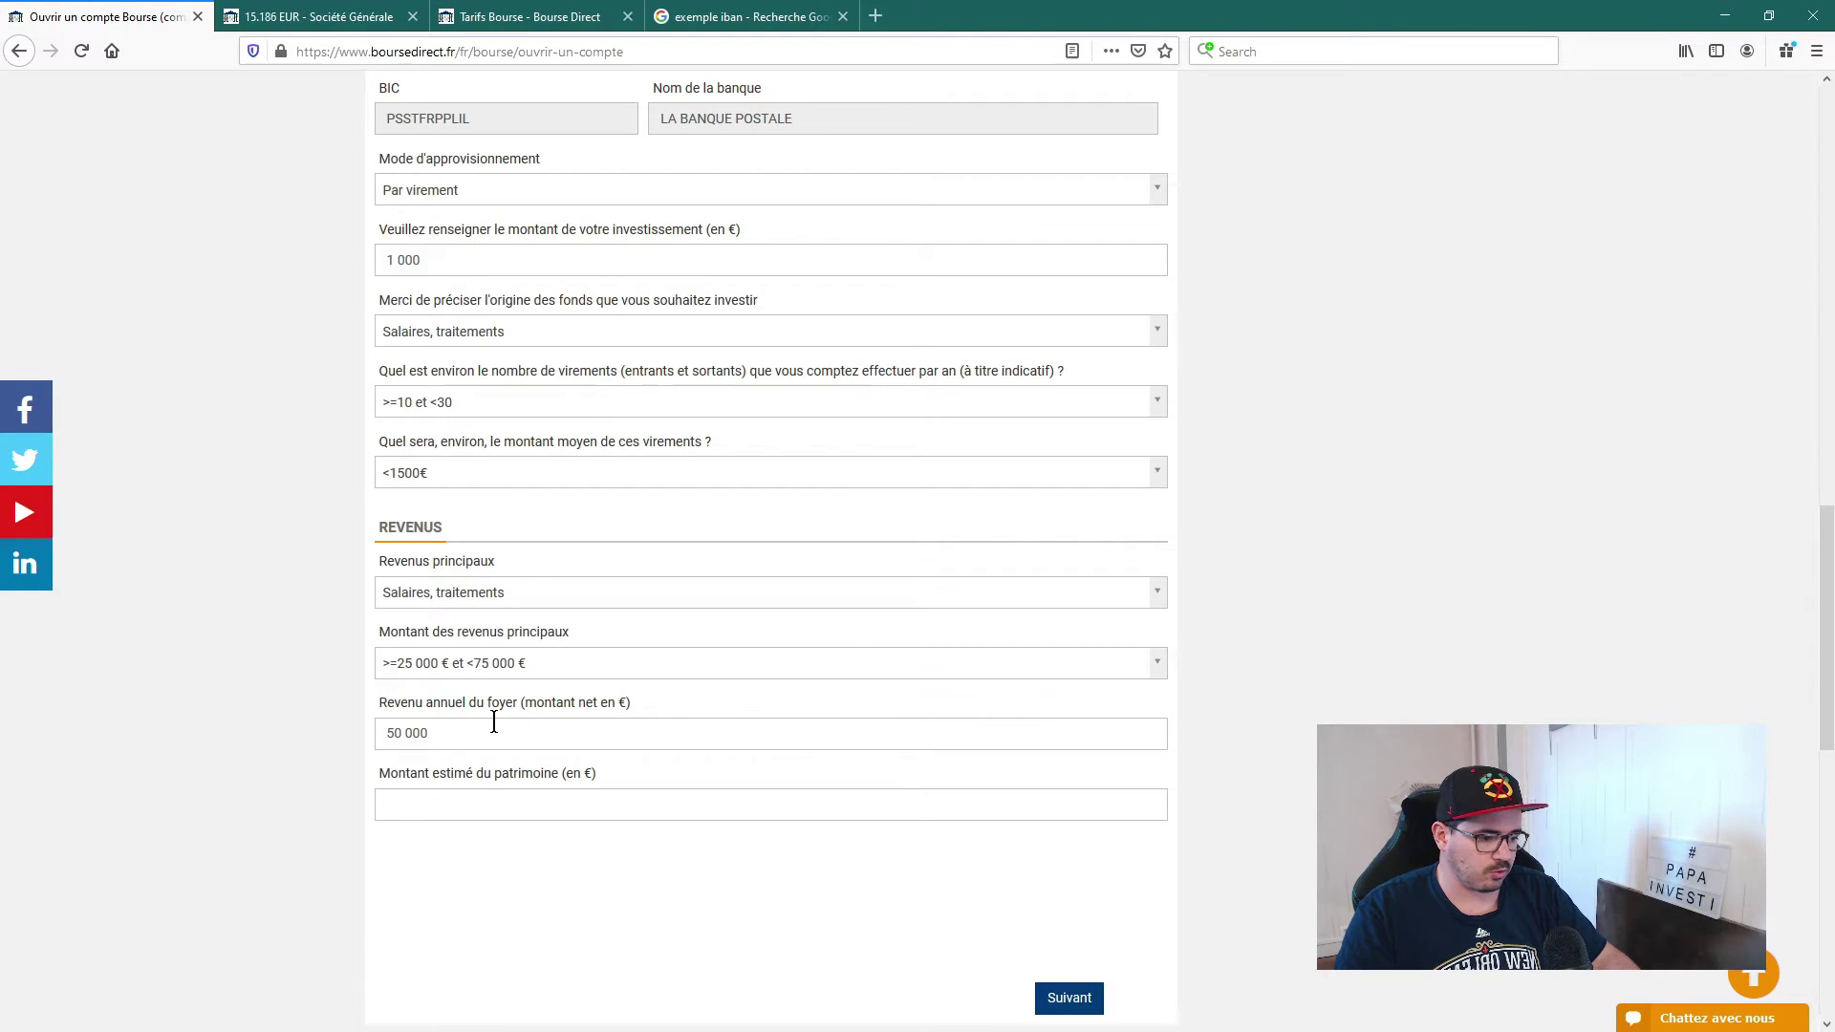
click(429, 804)
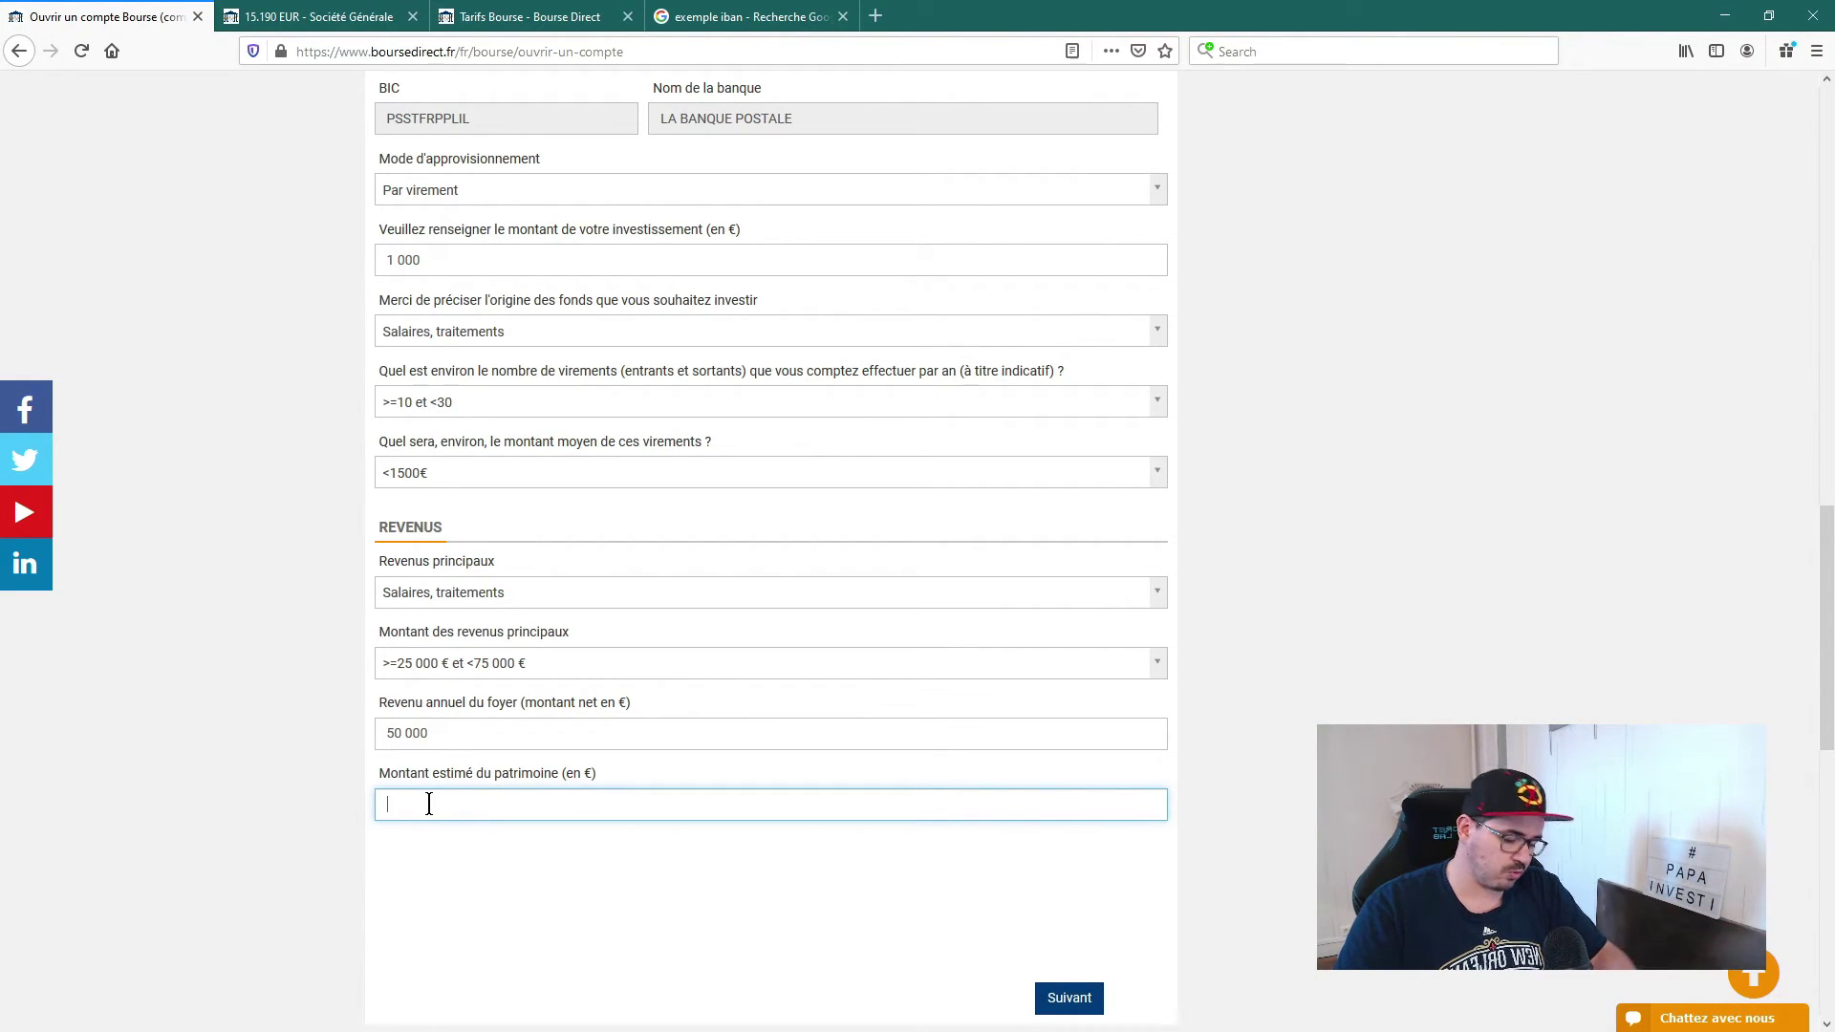
text(5000)
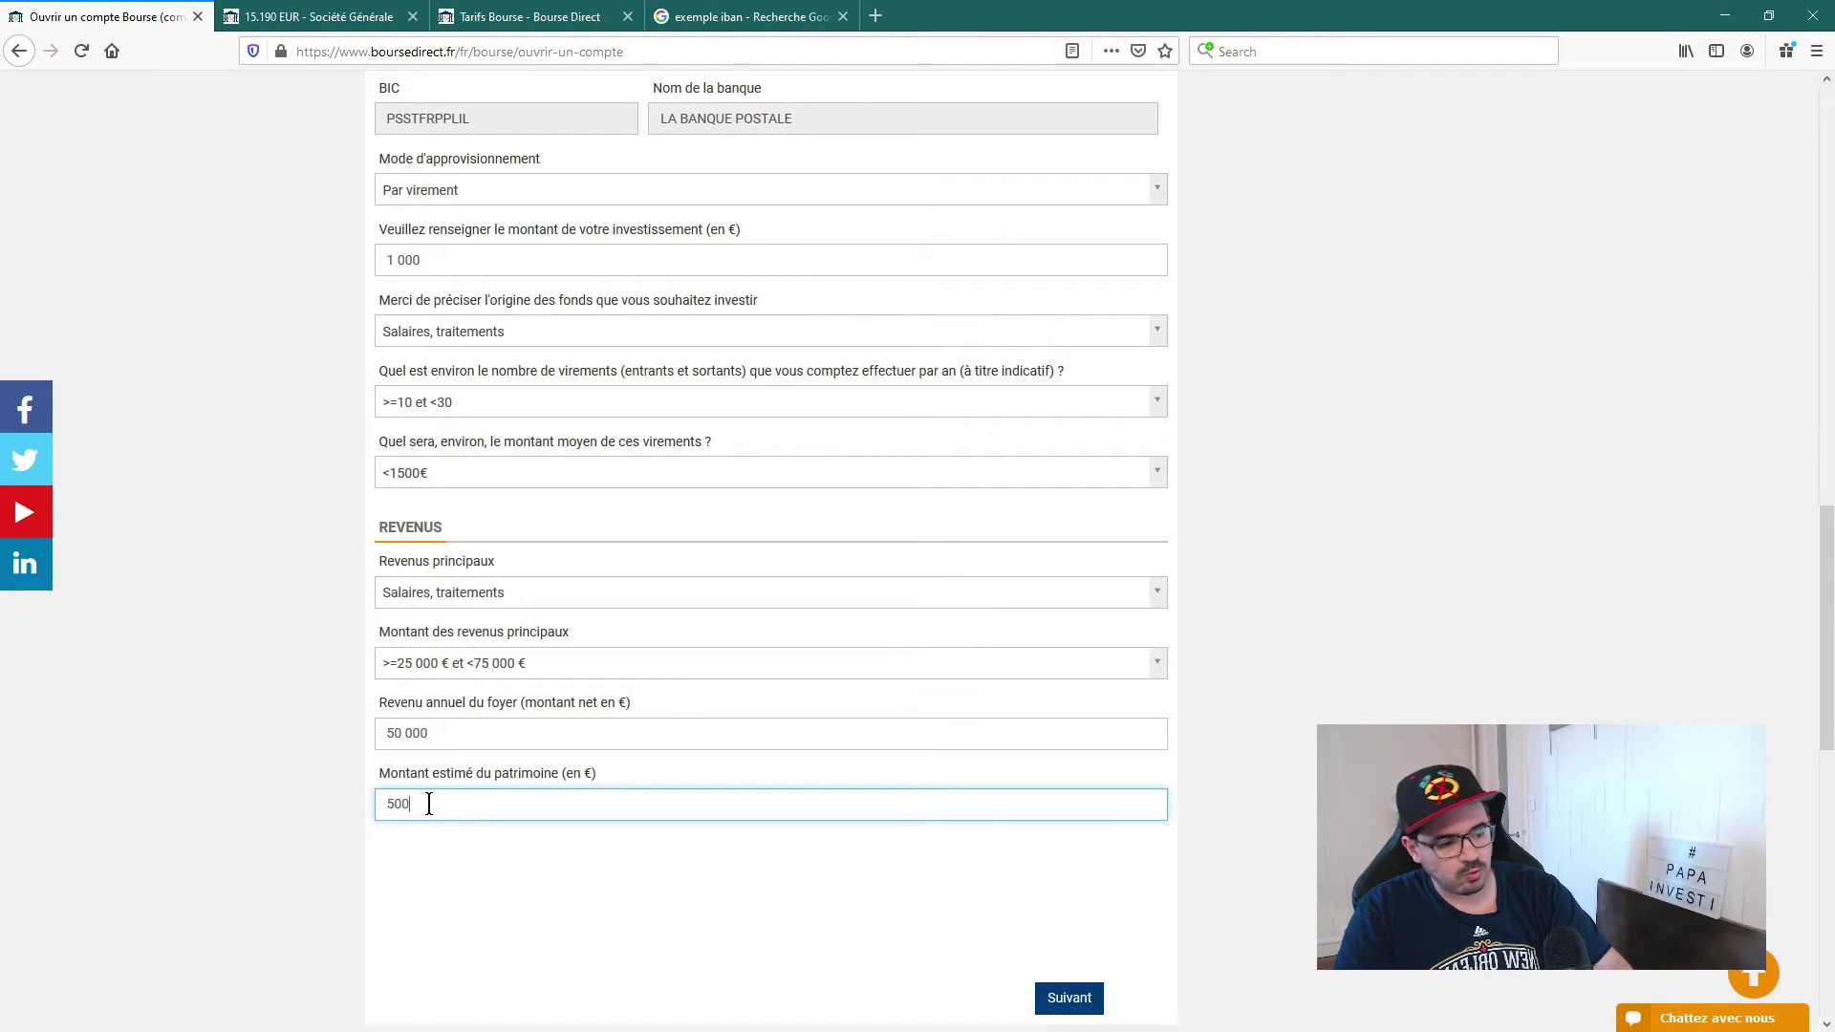
click(1219, 808)
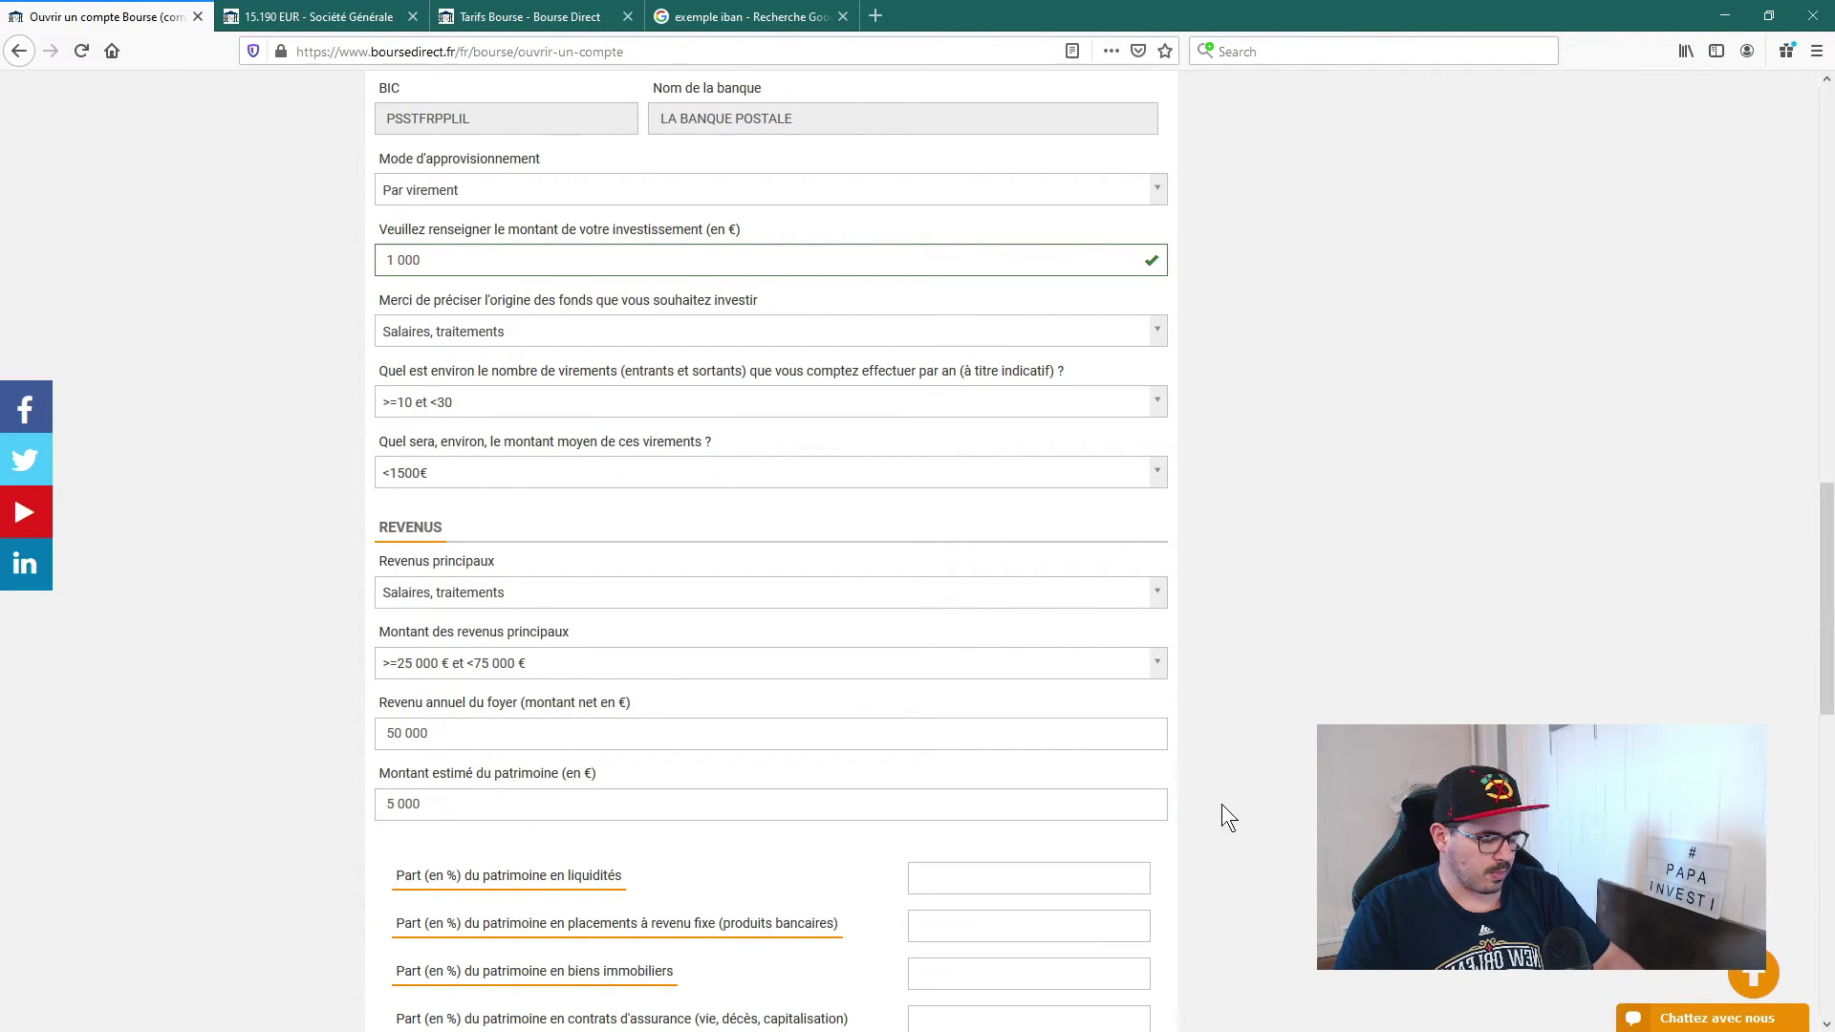
Step: Enter 100 % for contrats d'assurance (vie, décès, capitalisation) and continue with Suivant
scroll(1128, 764, down, 2)
scroll(765, 669, down, 1)
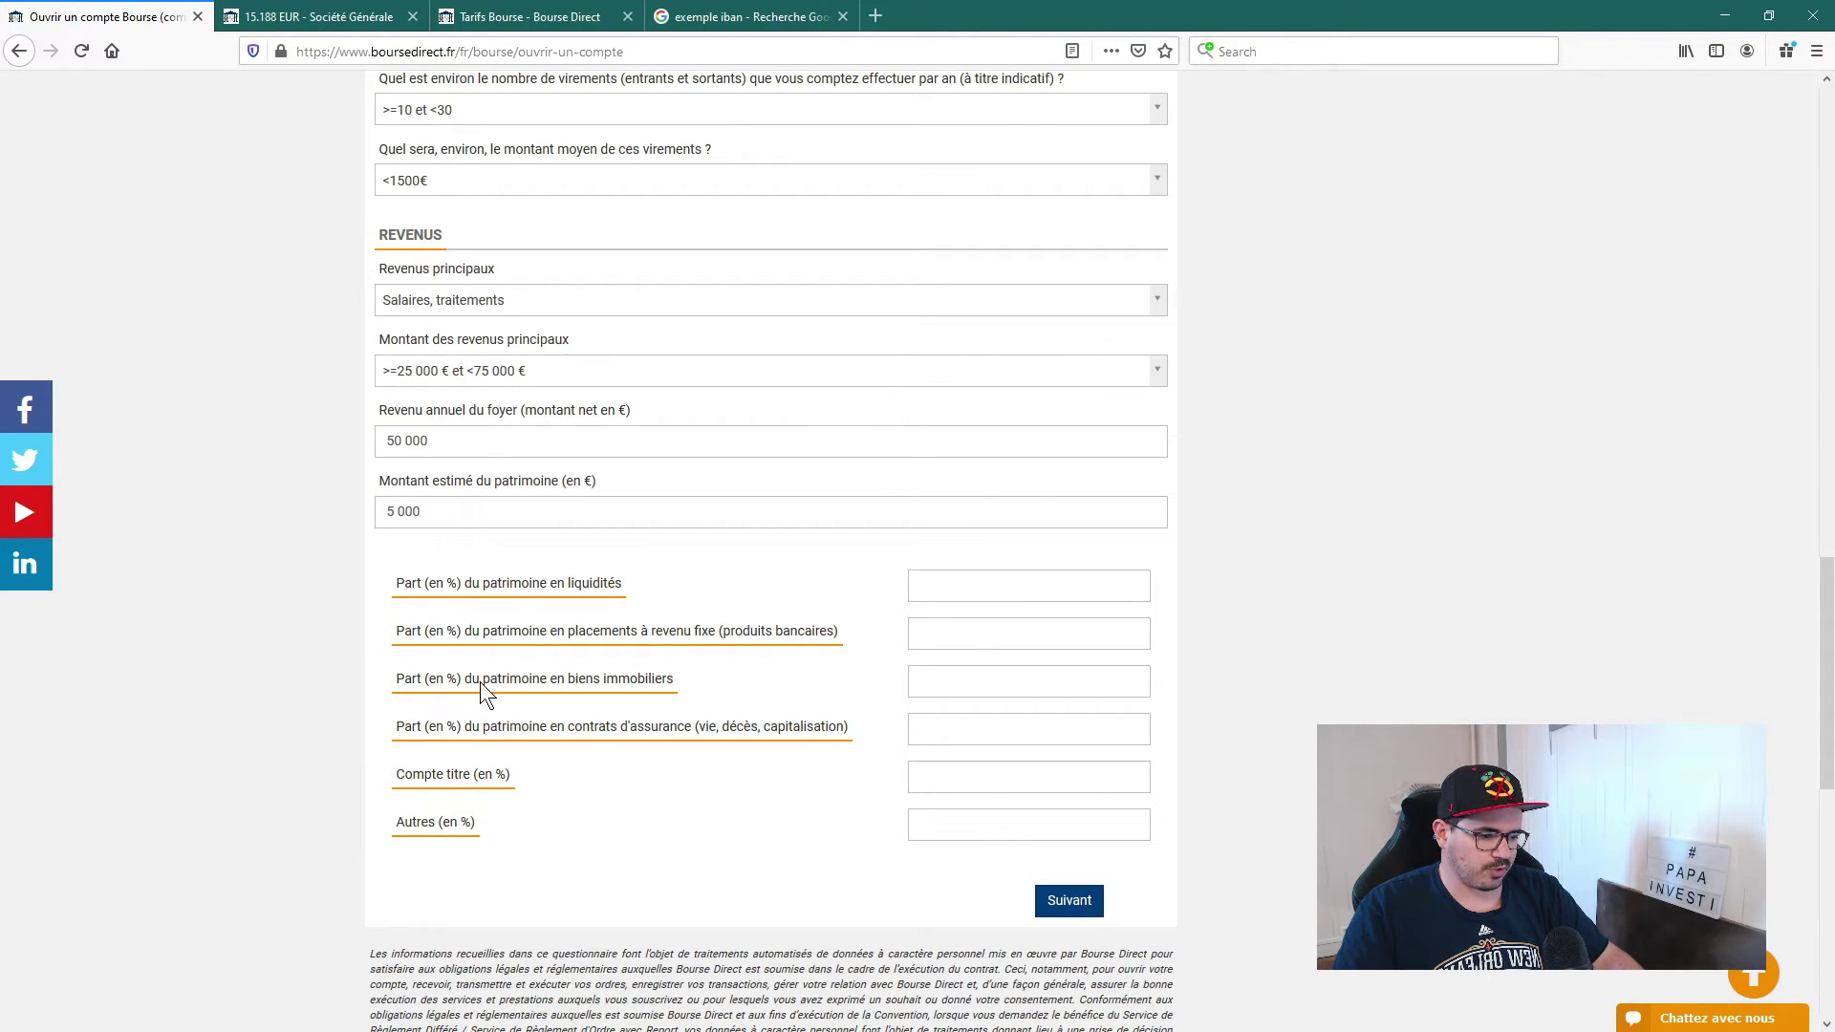
click(937, 685)
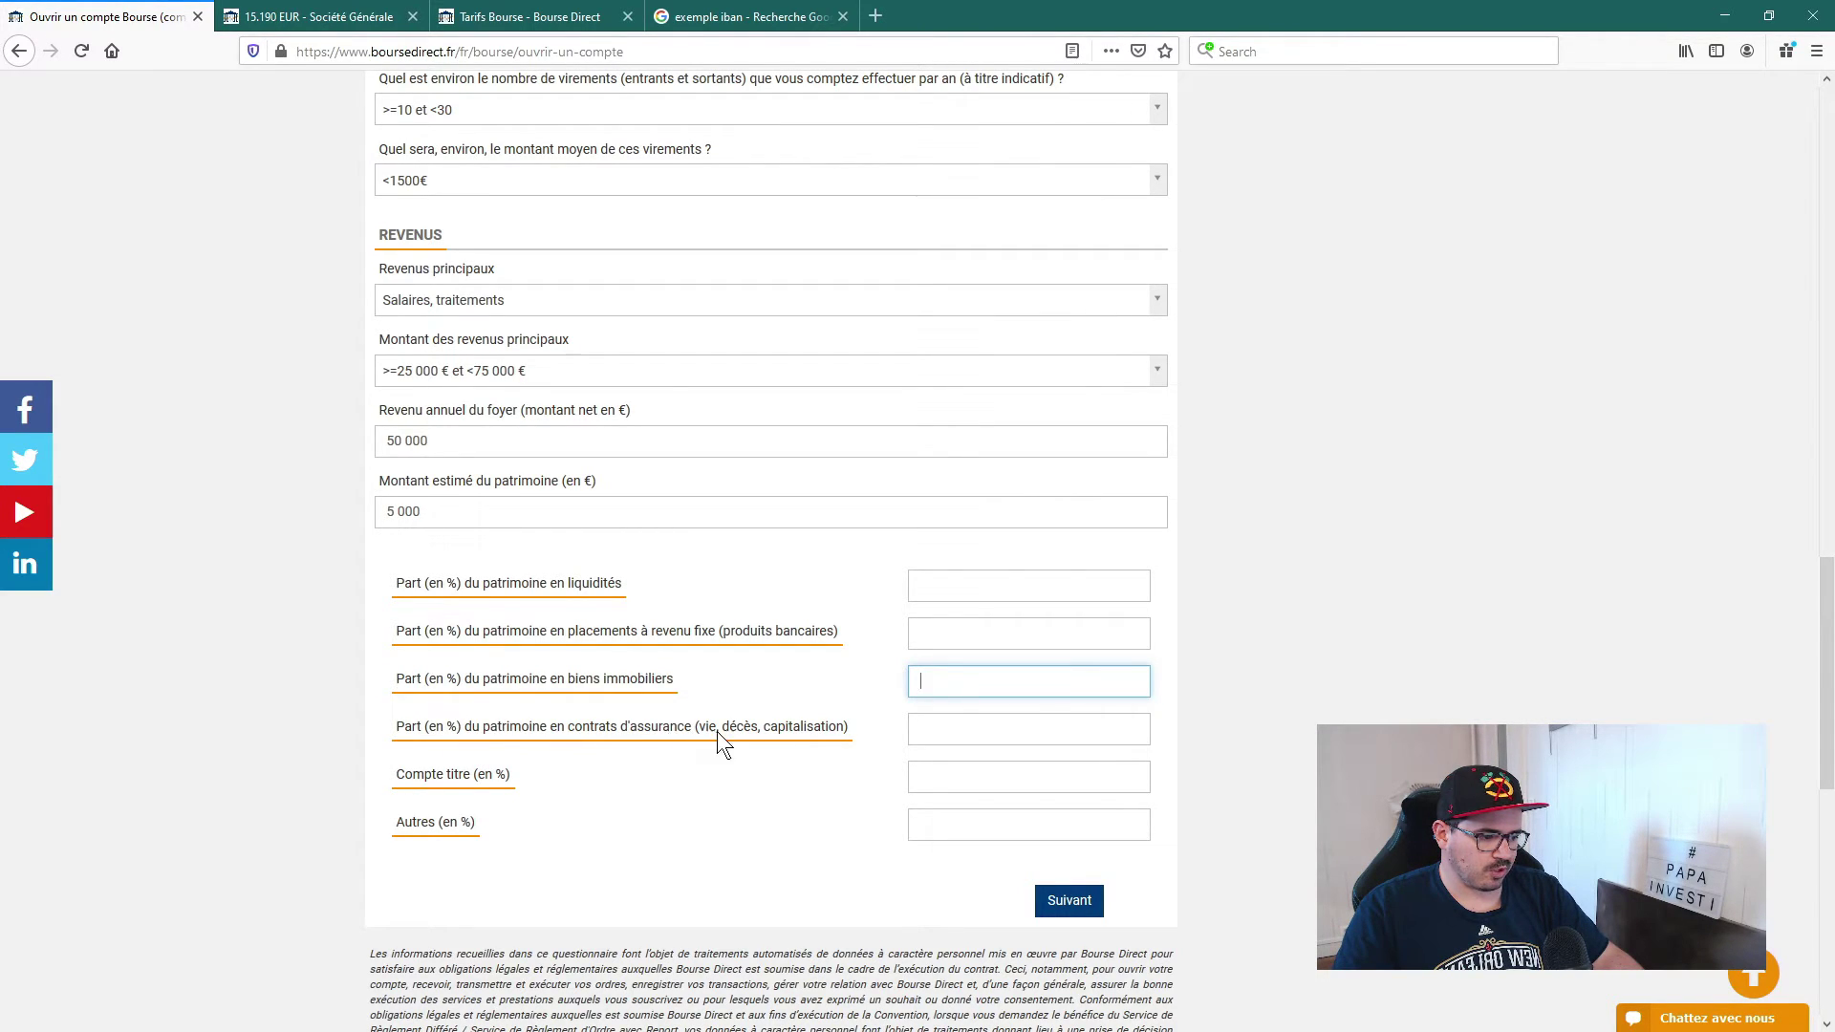
click(913, 731)
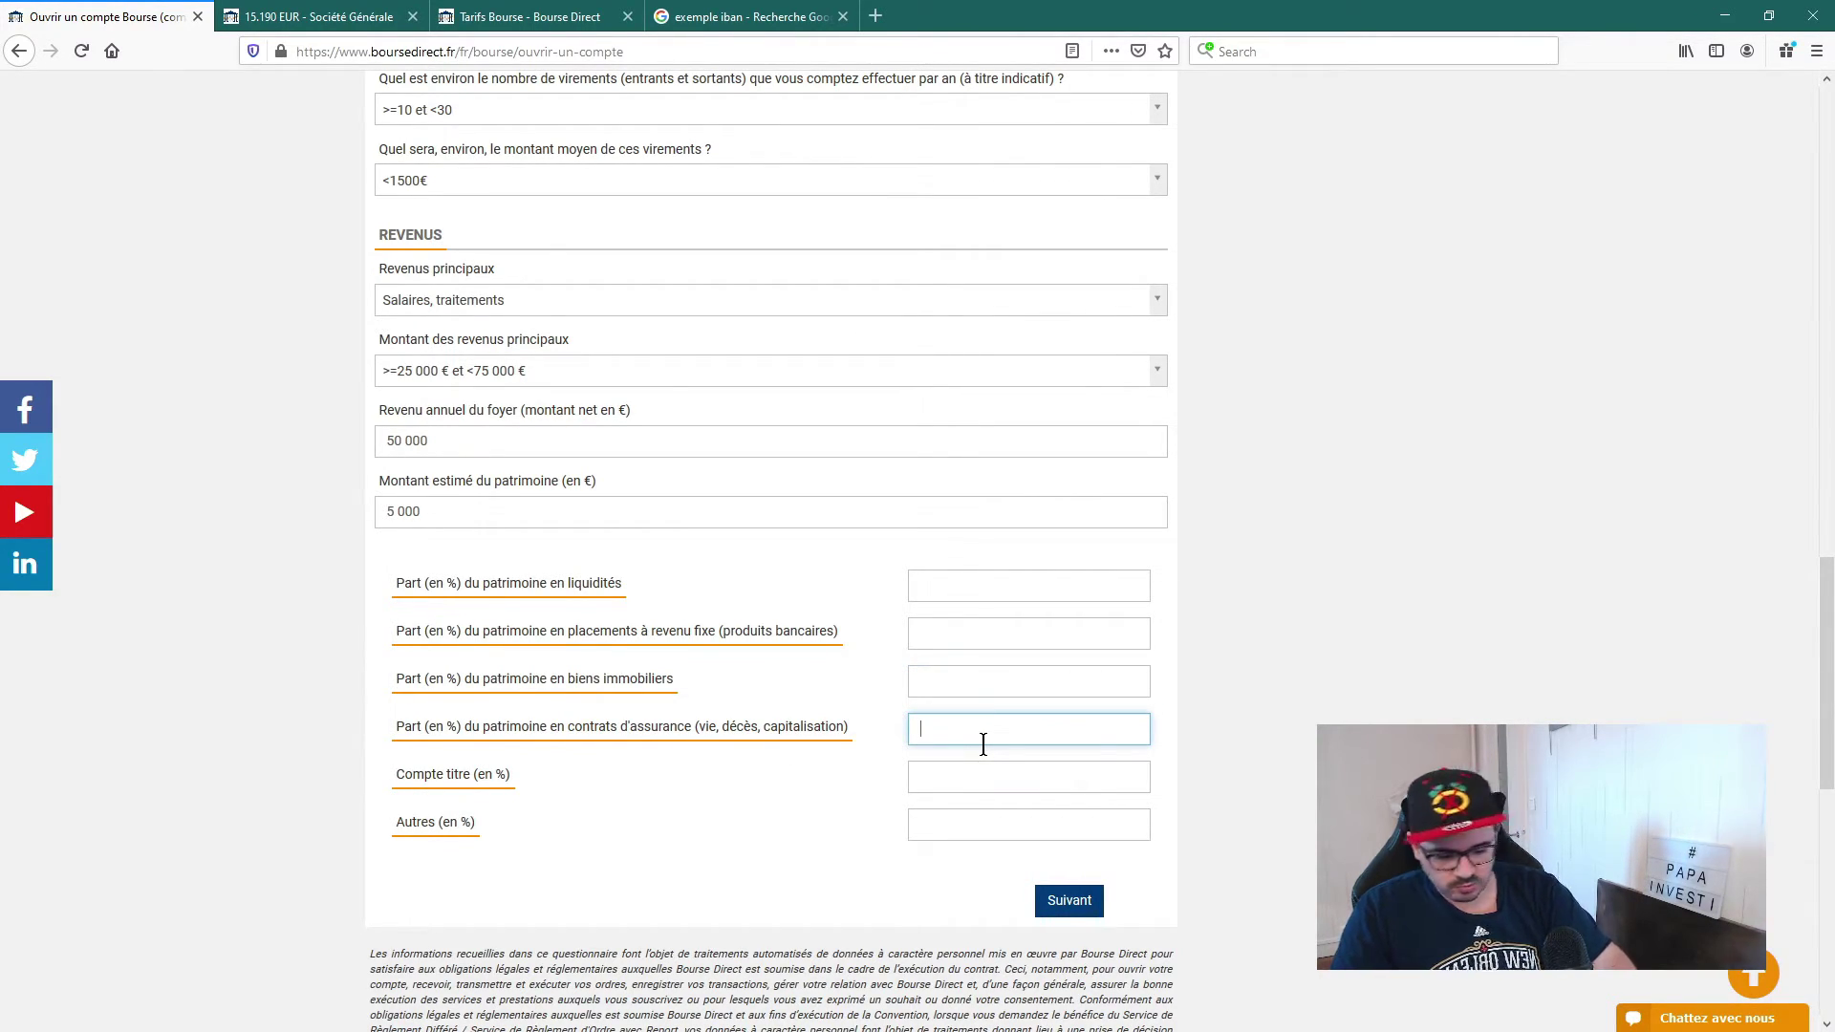
text(1000)
key(BackSpace)
click(1125, 878)
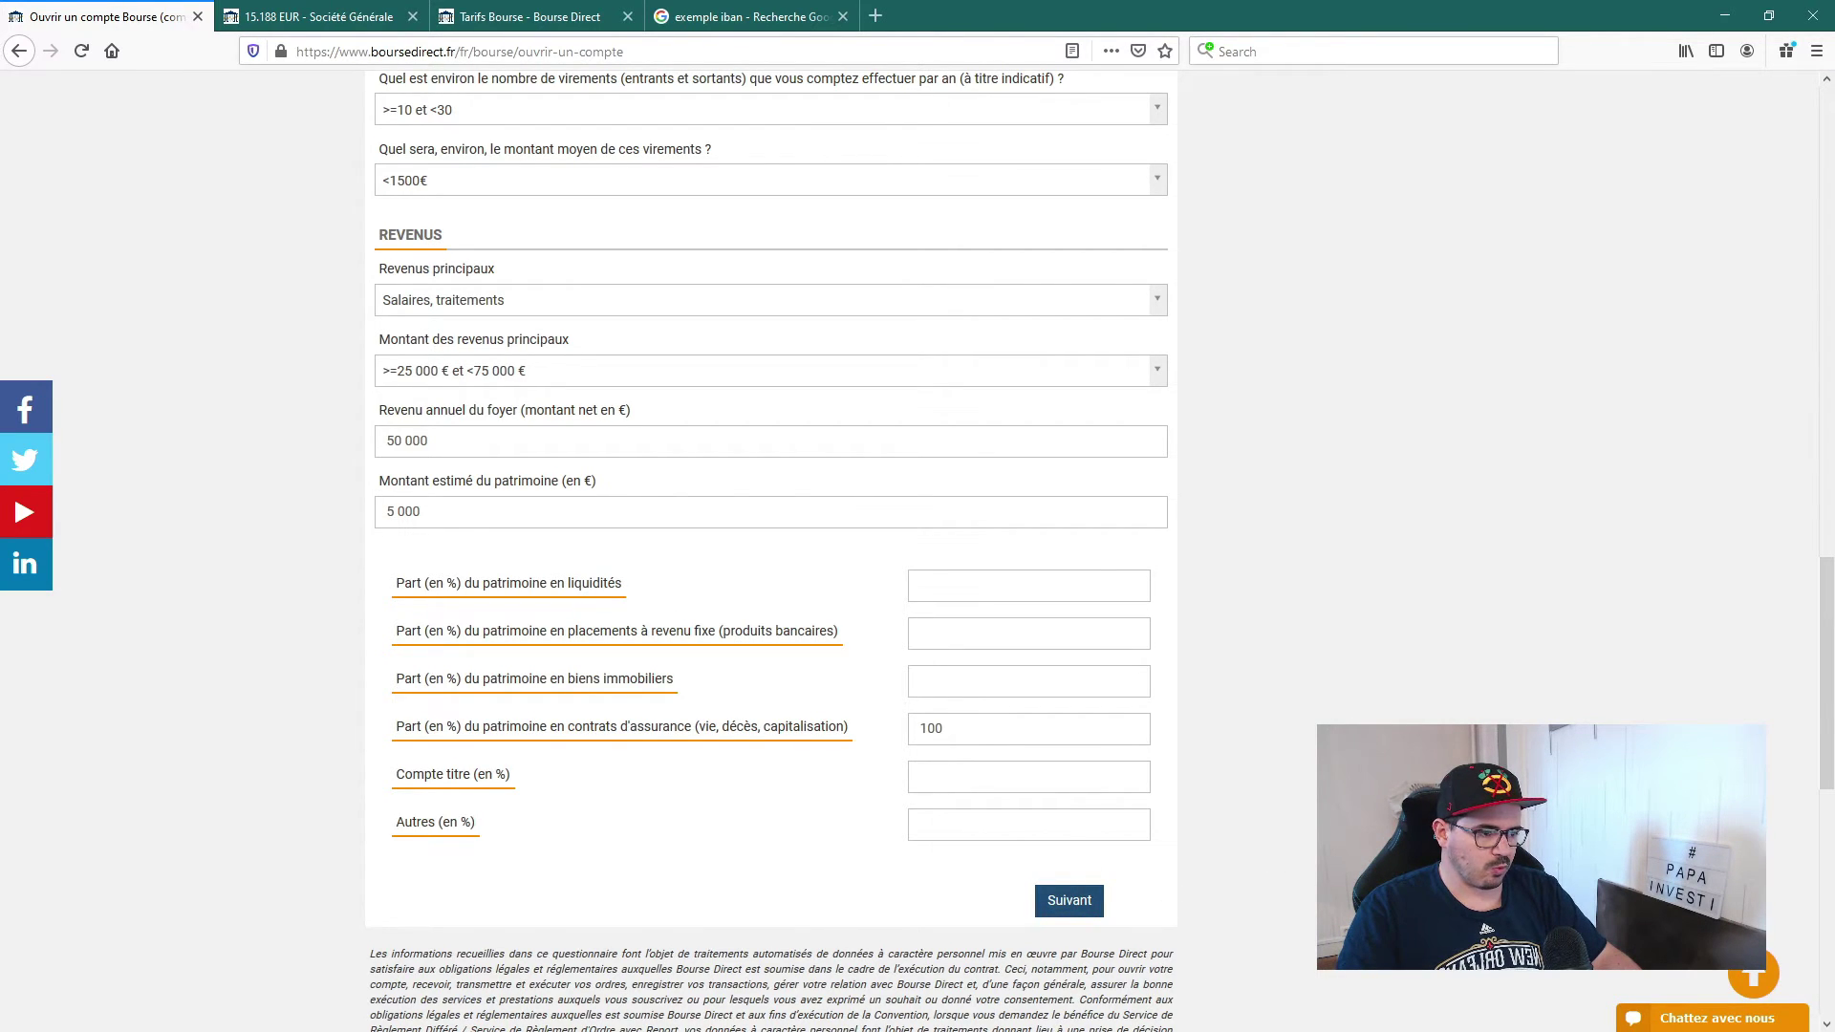
click(1069, 901)
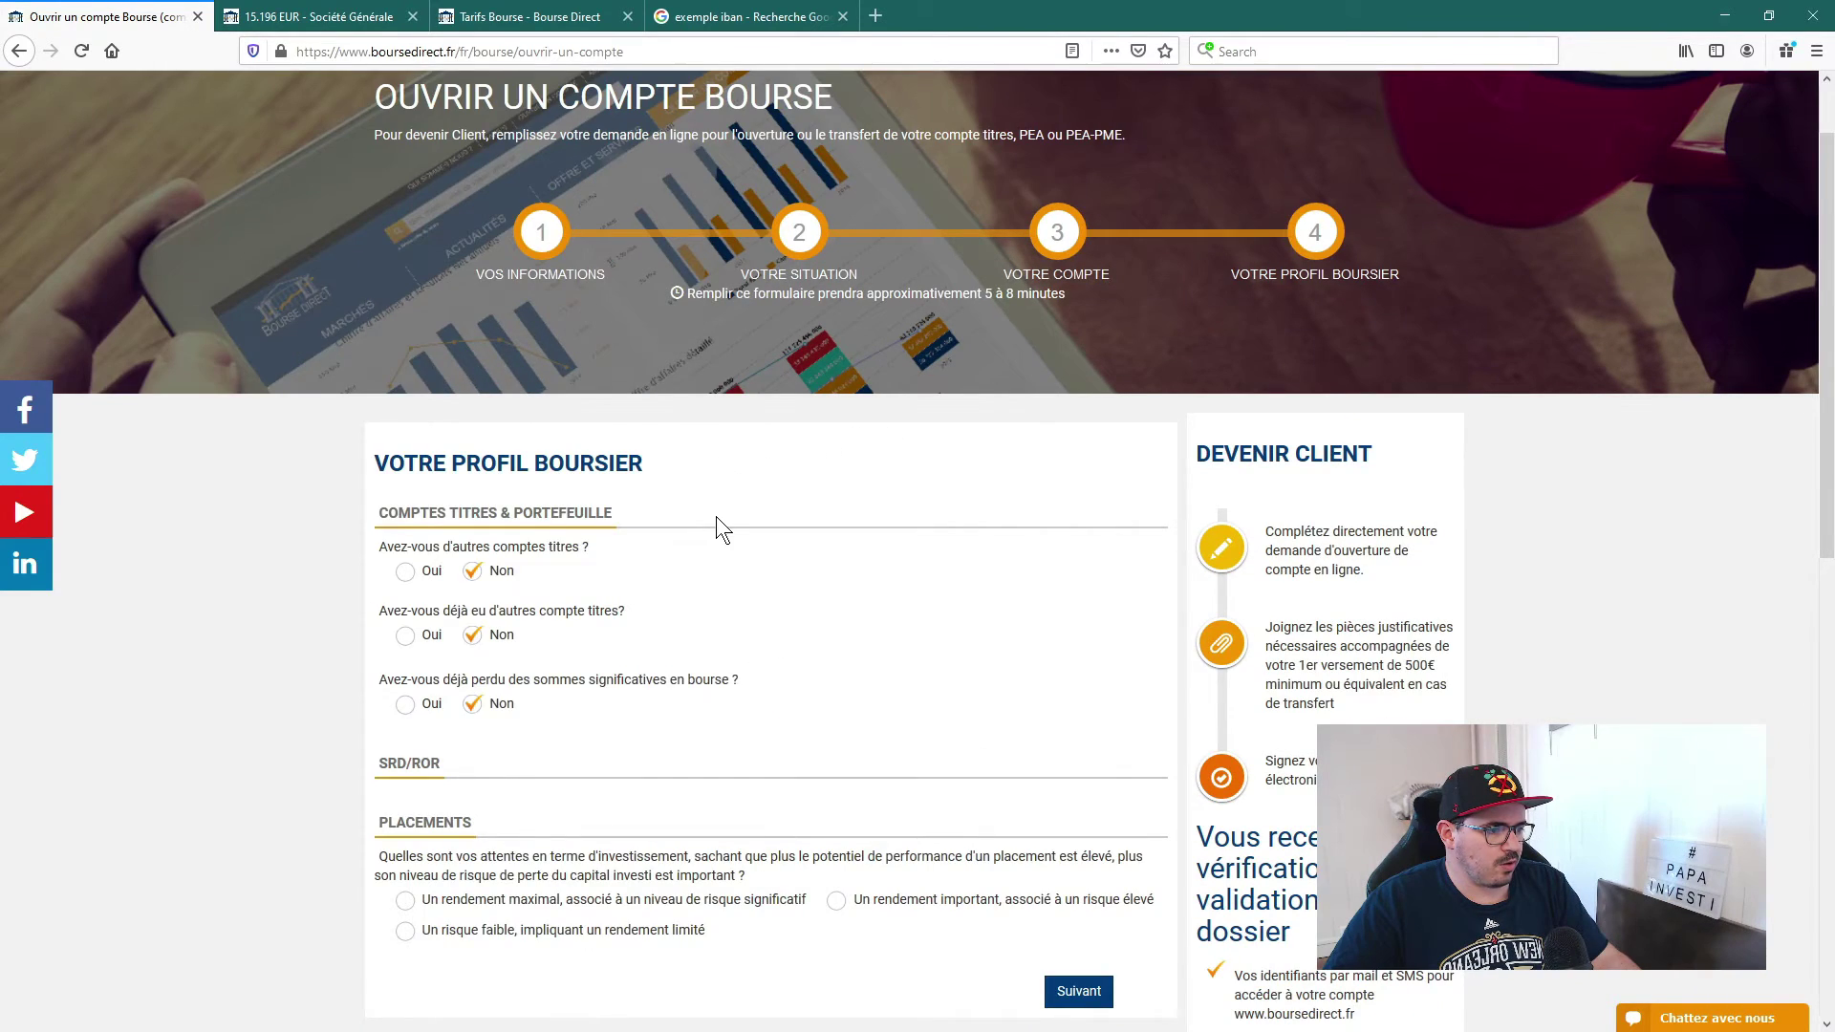
scroll(778, 457, down, 5)
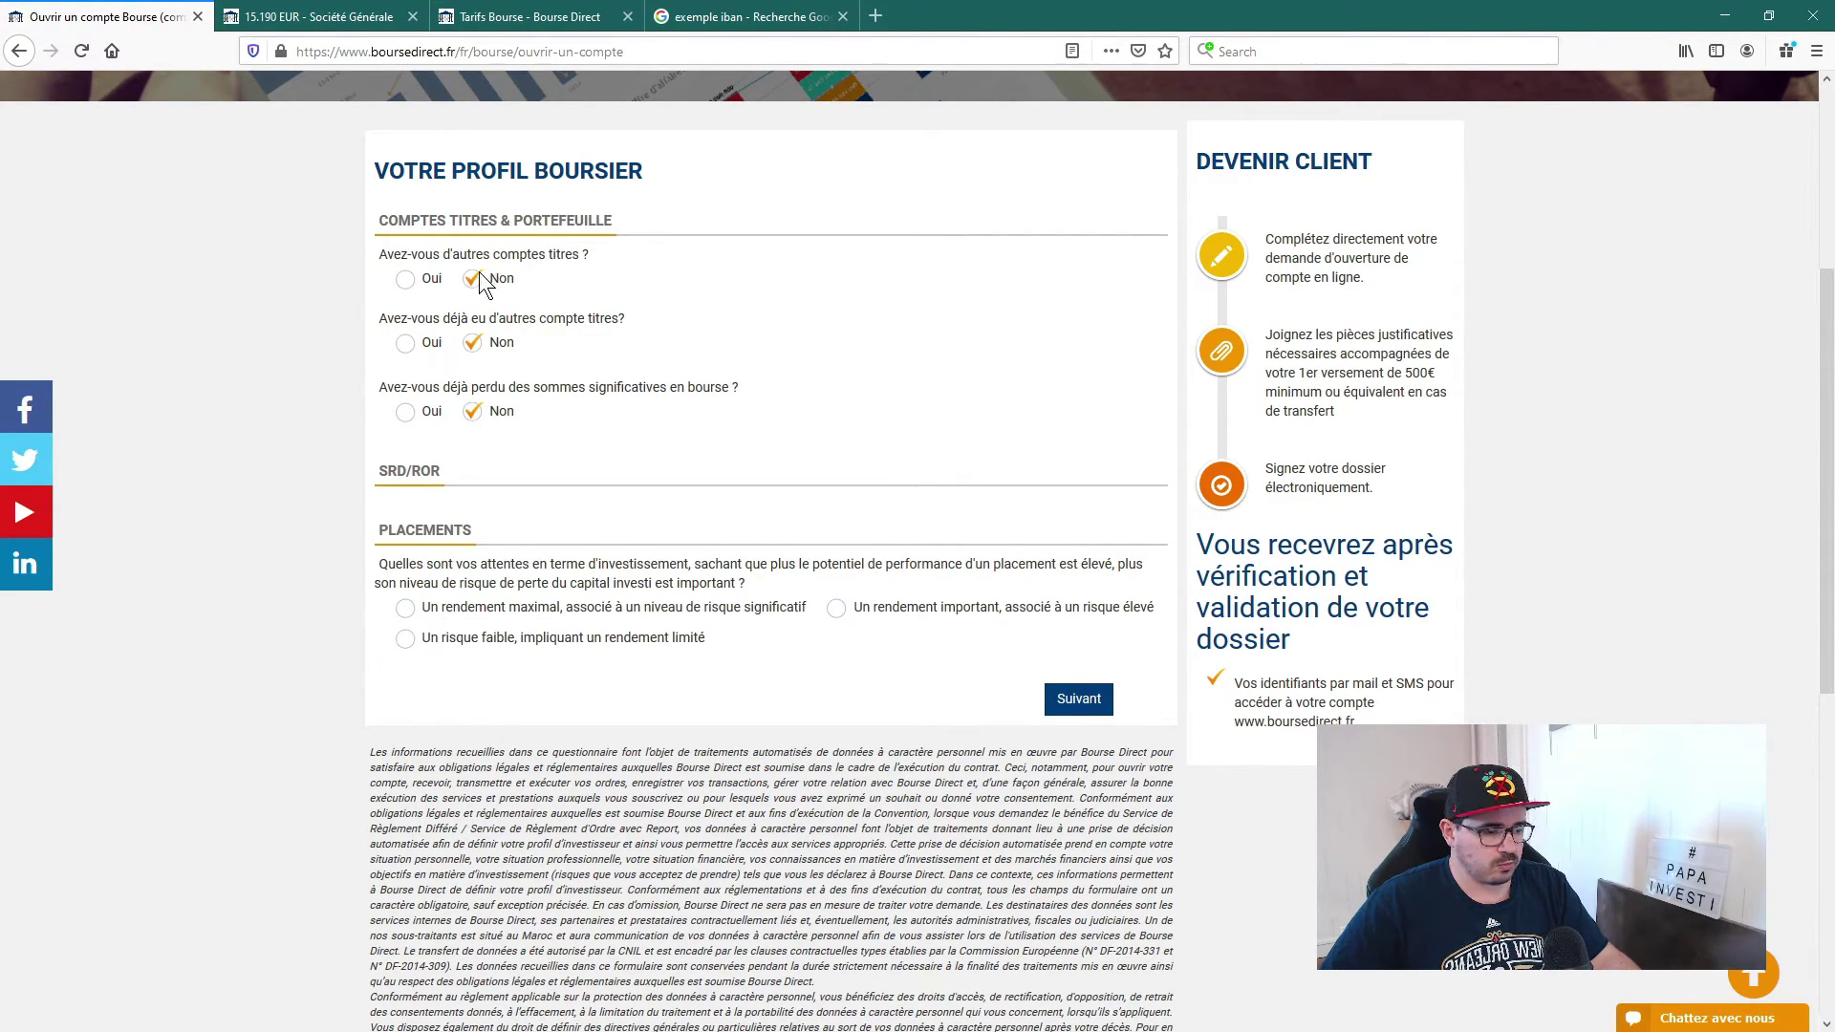
click(407, 280)
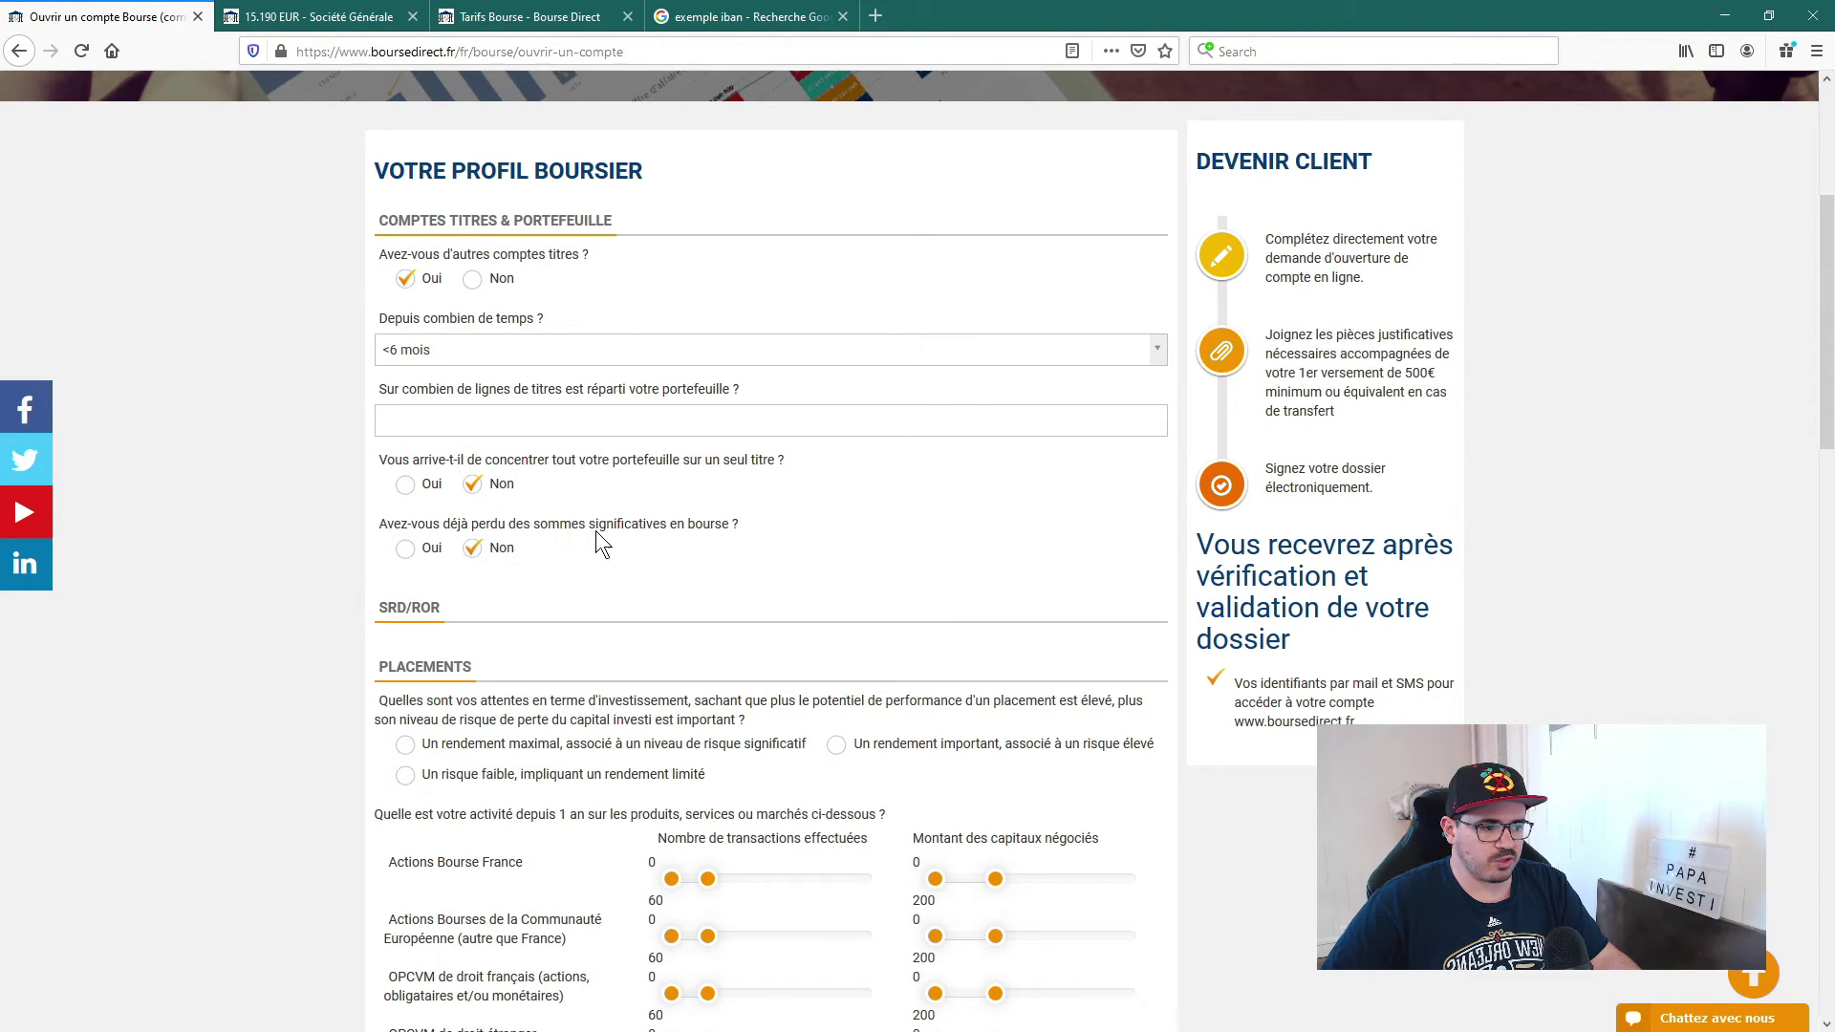
click(472, 280)
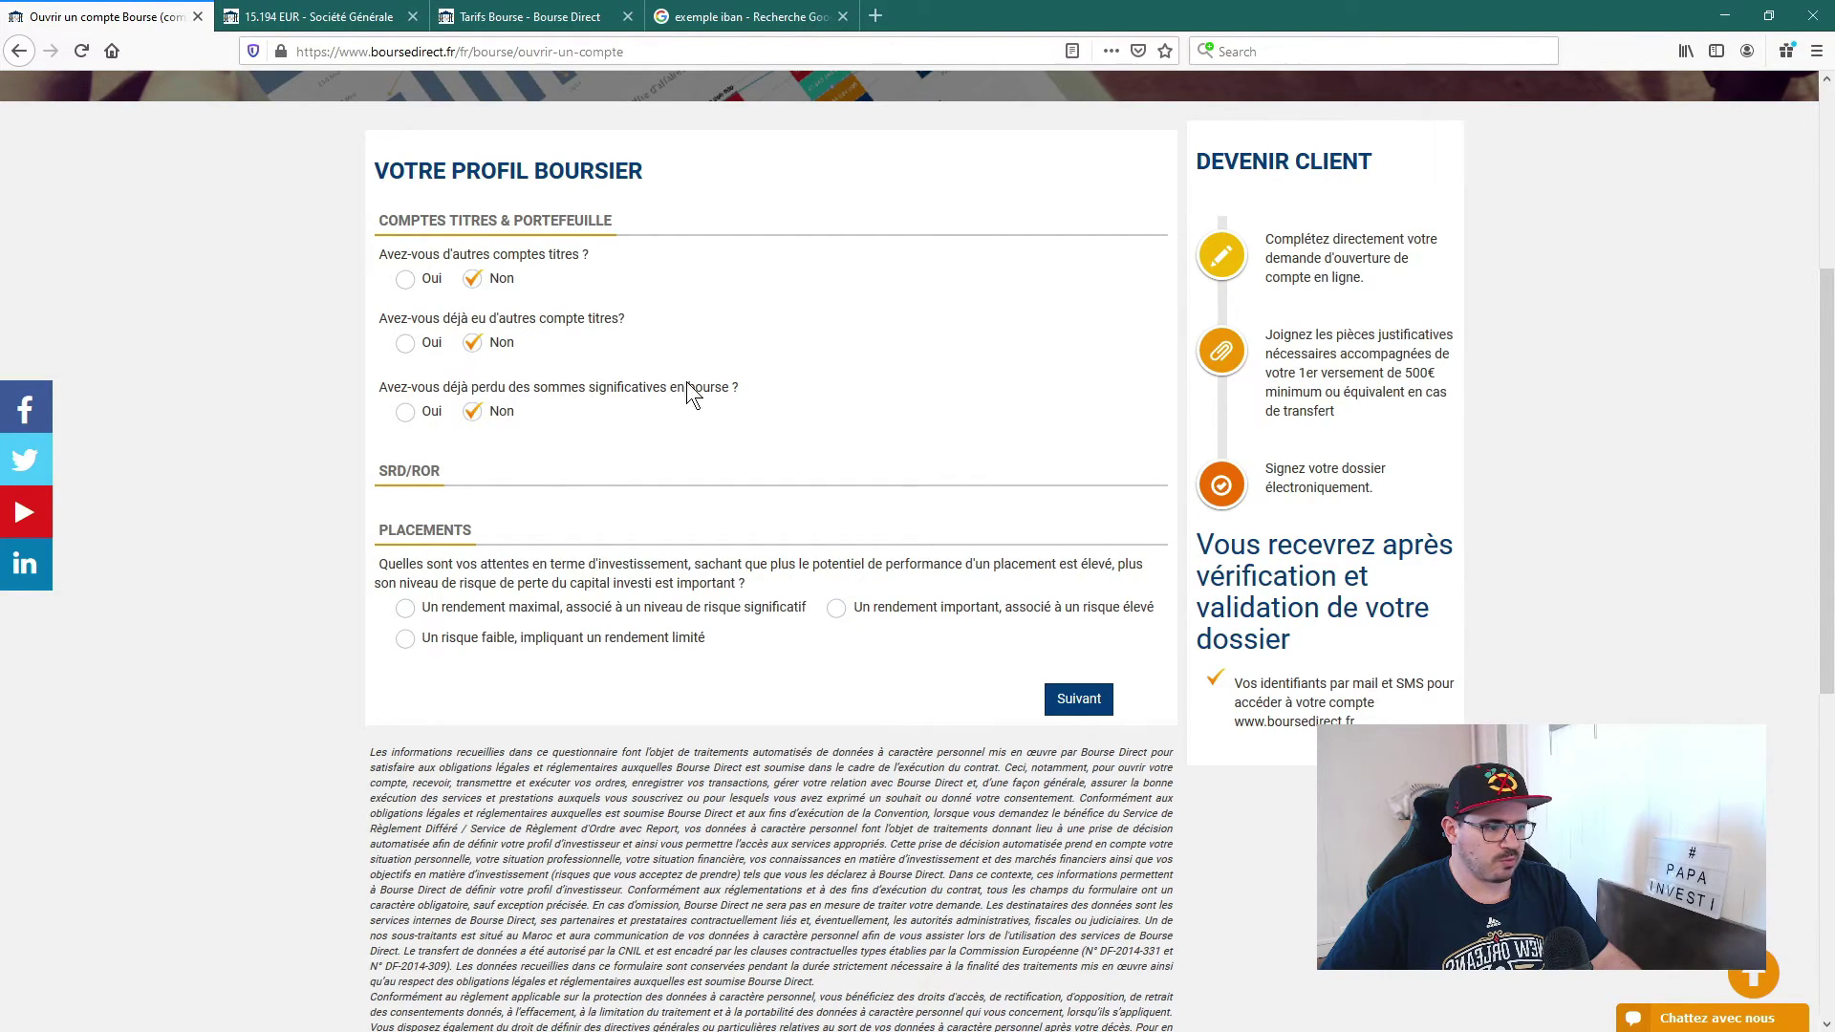
click(420, 413)
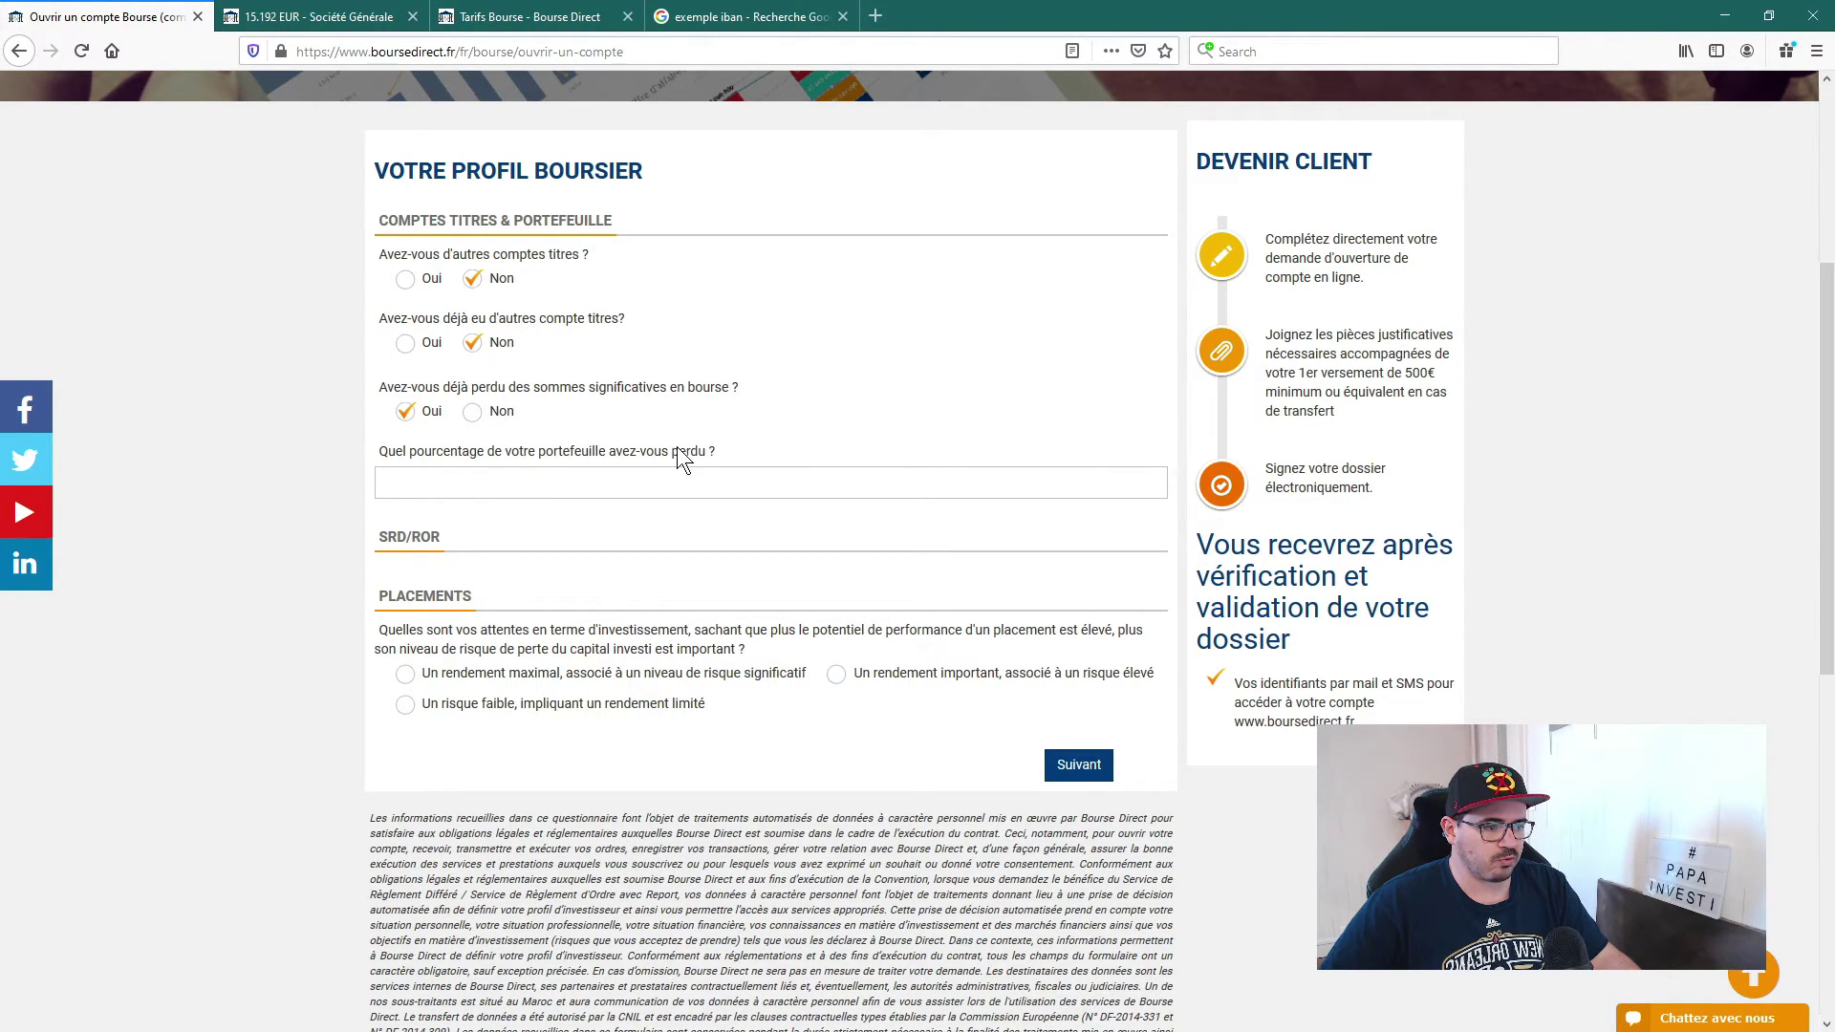
click(473, 413)
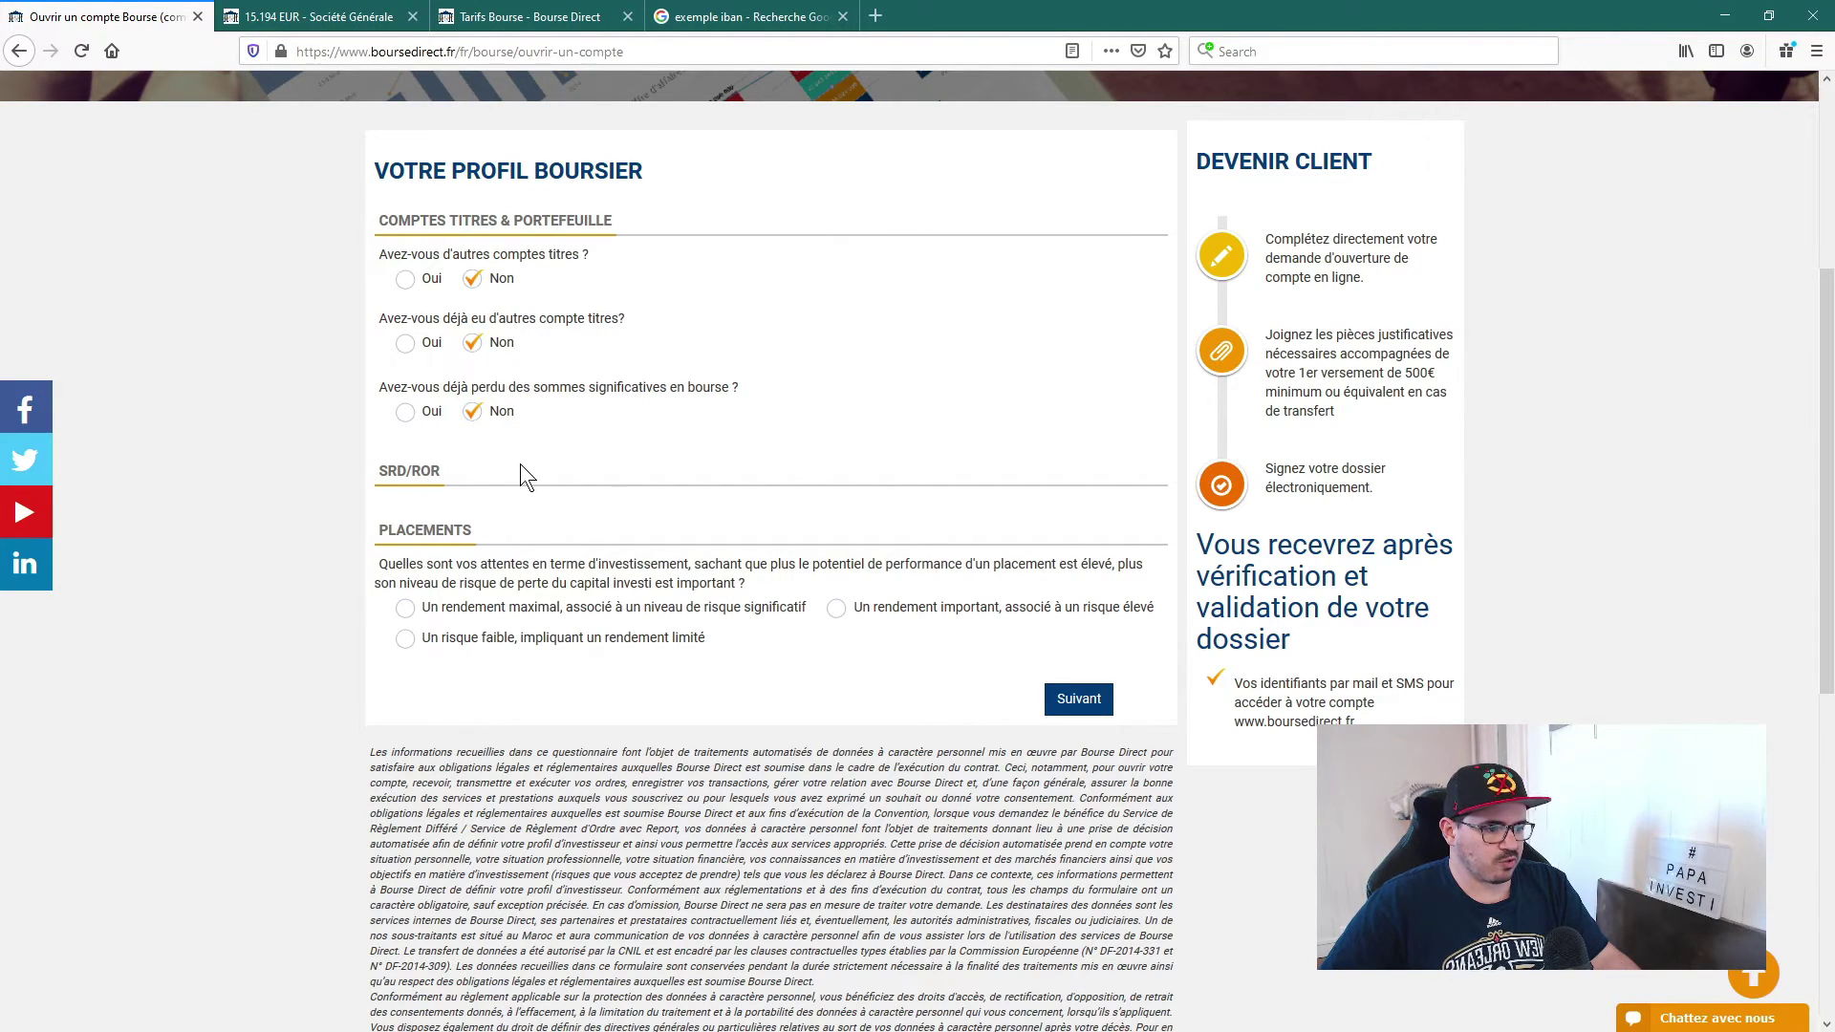
scroll(524, 475, down, 2)
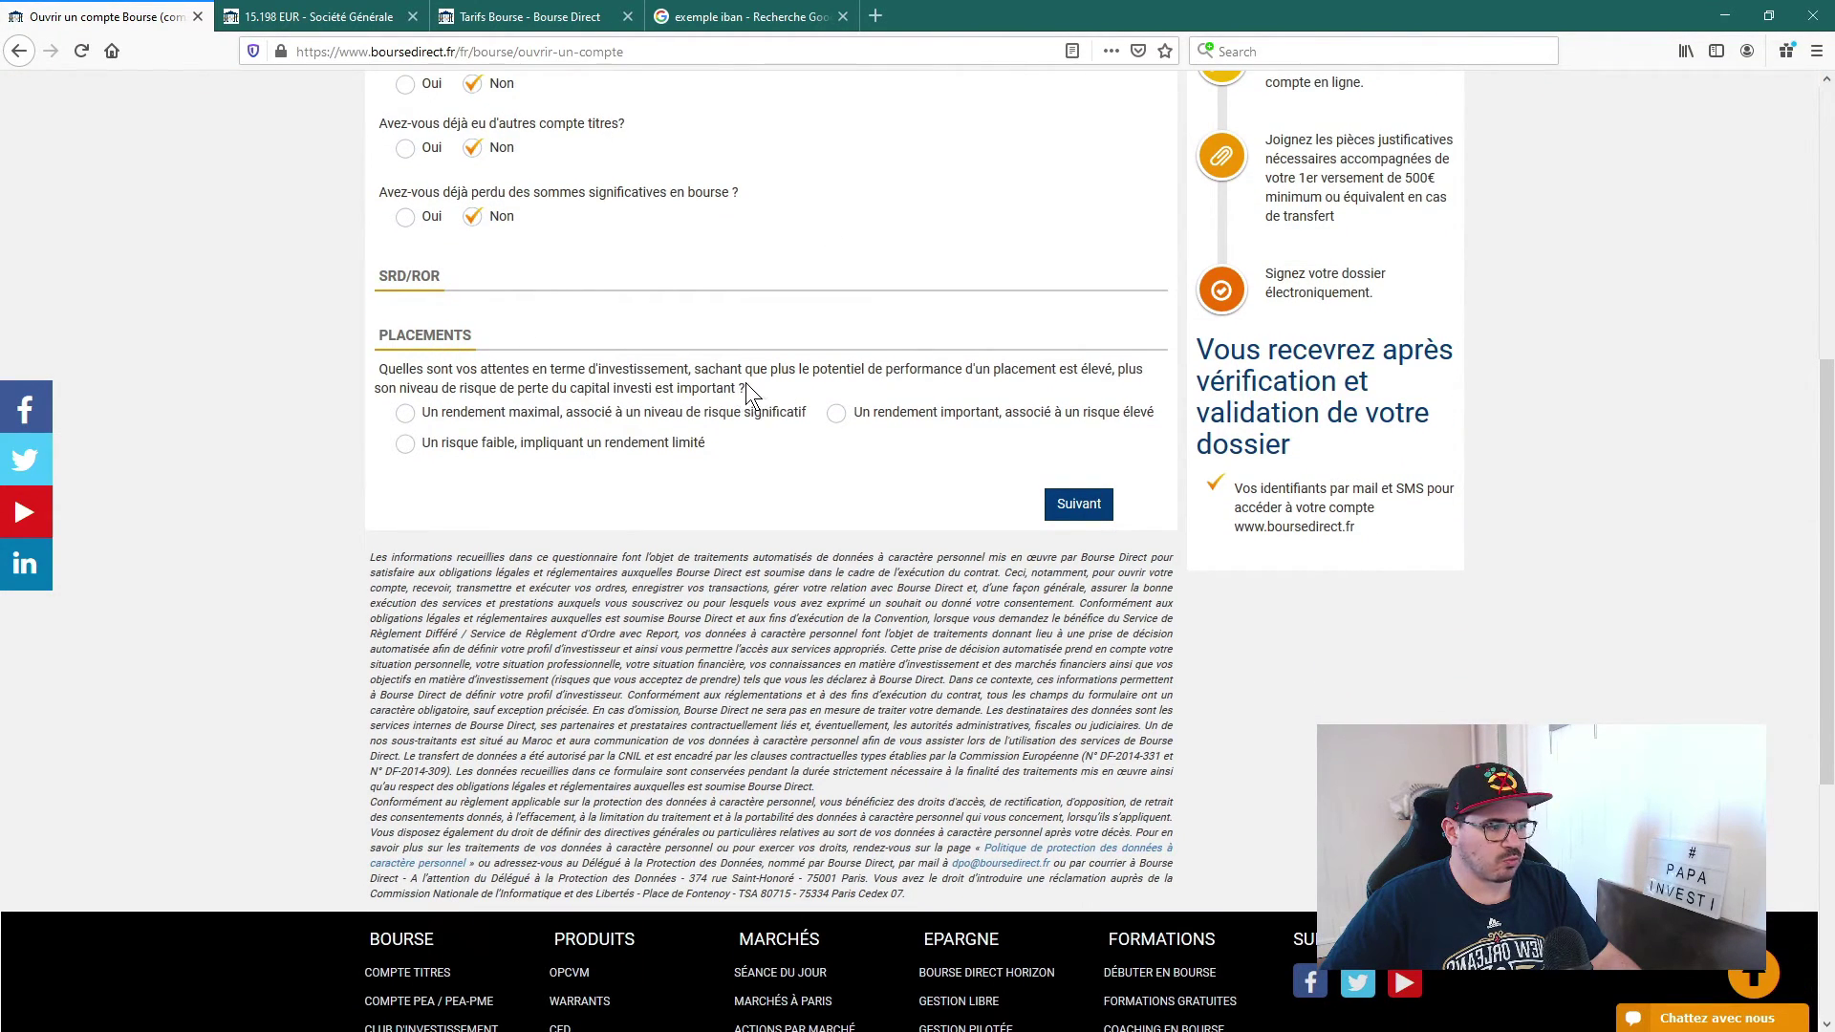
drag(748, 387, 377, 365)
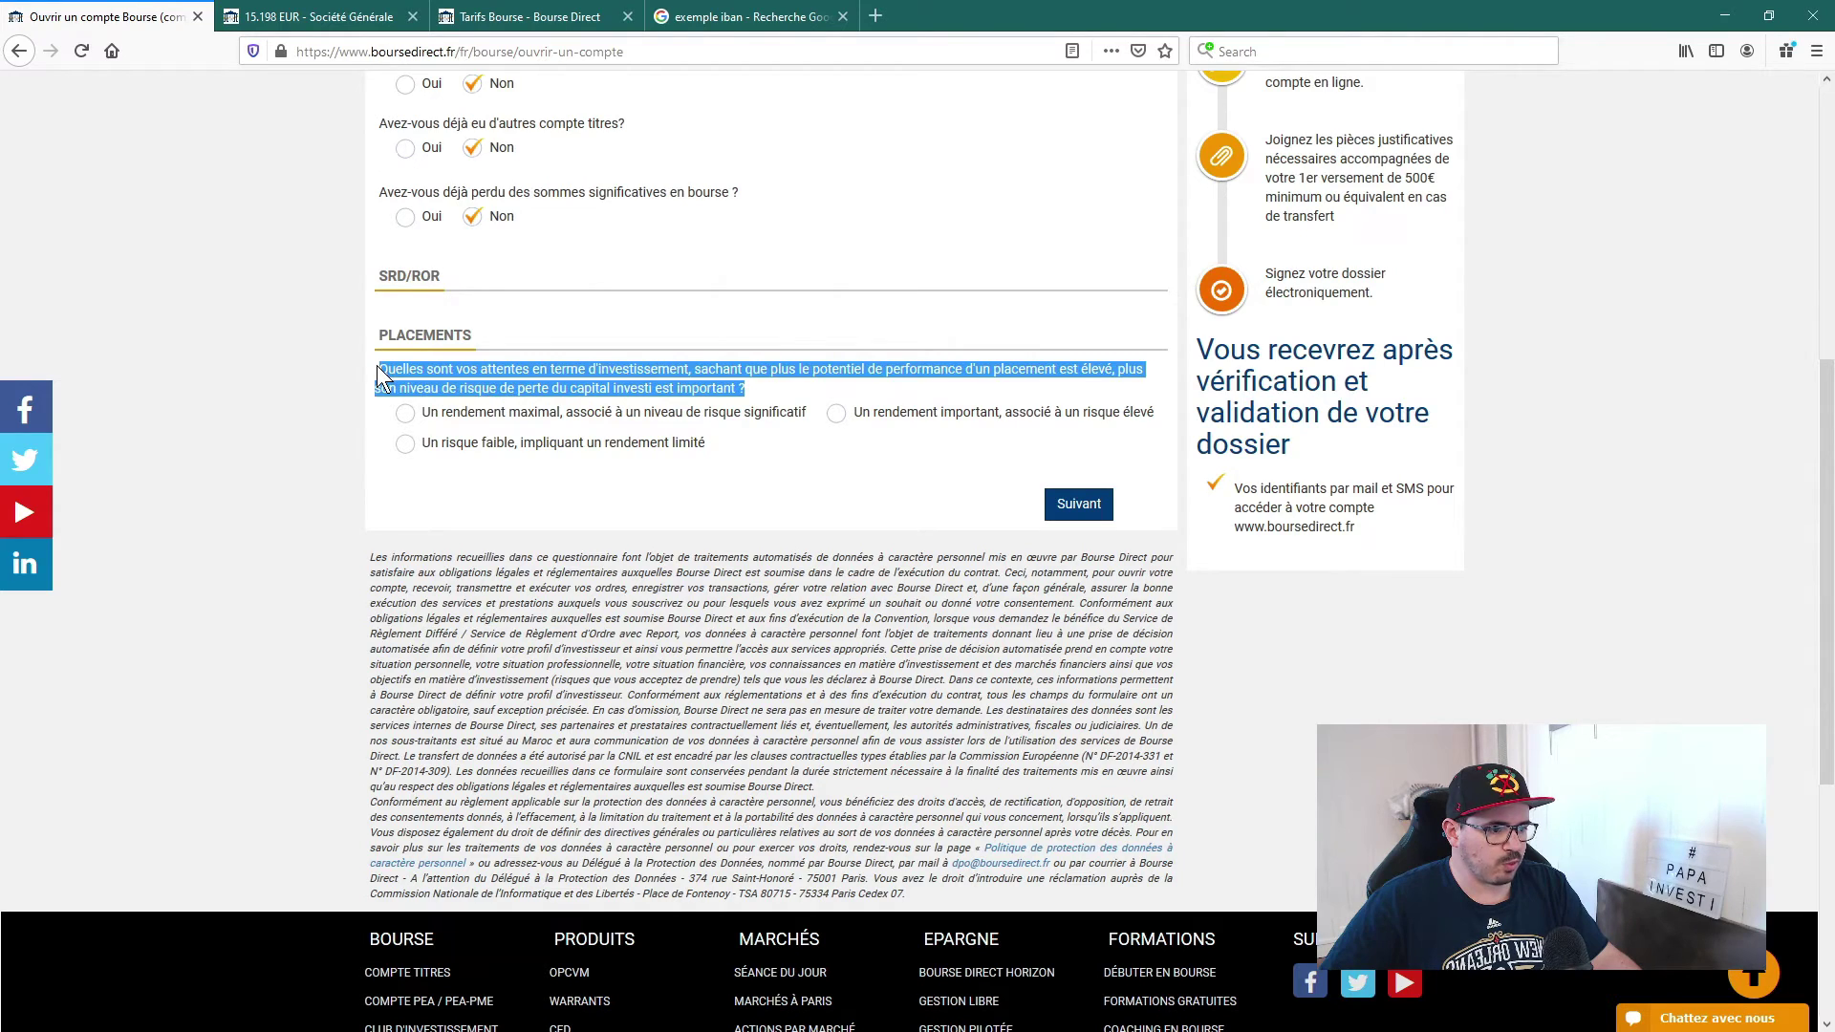
click(754, 392)
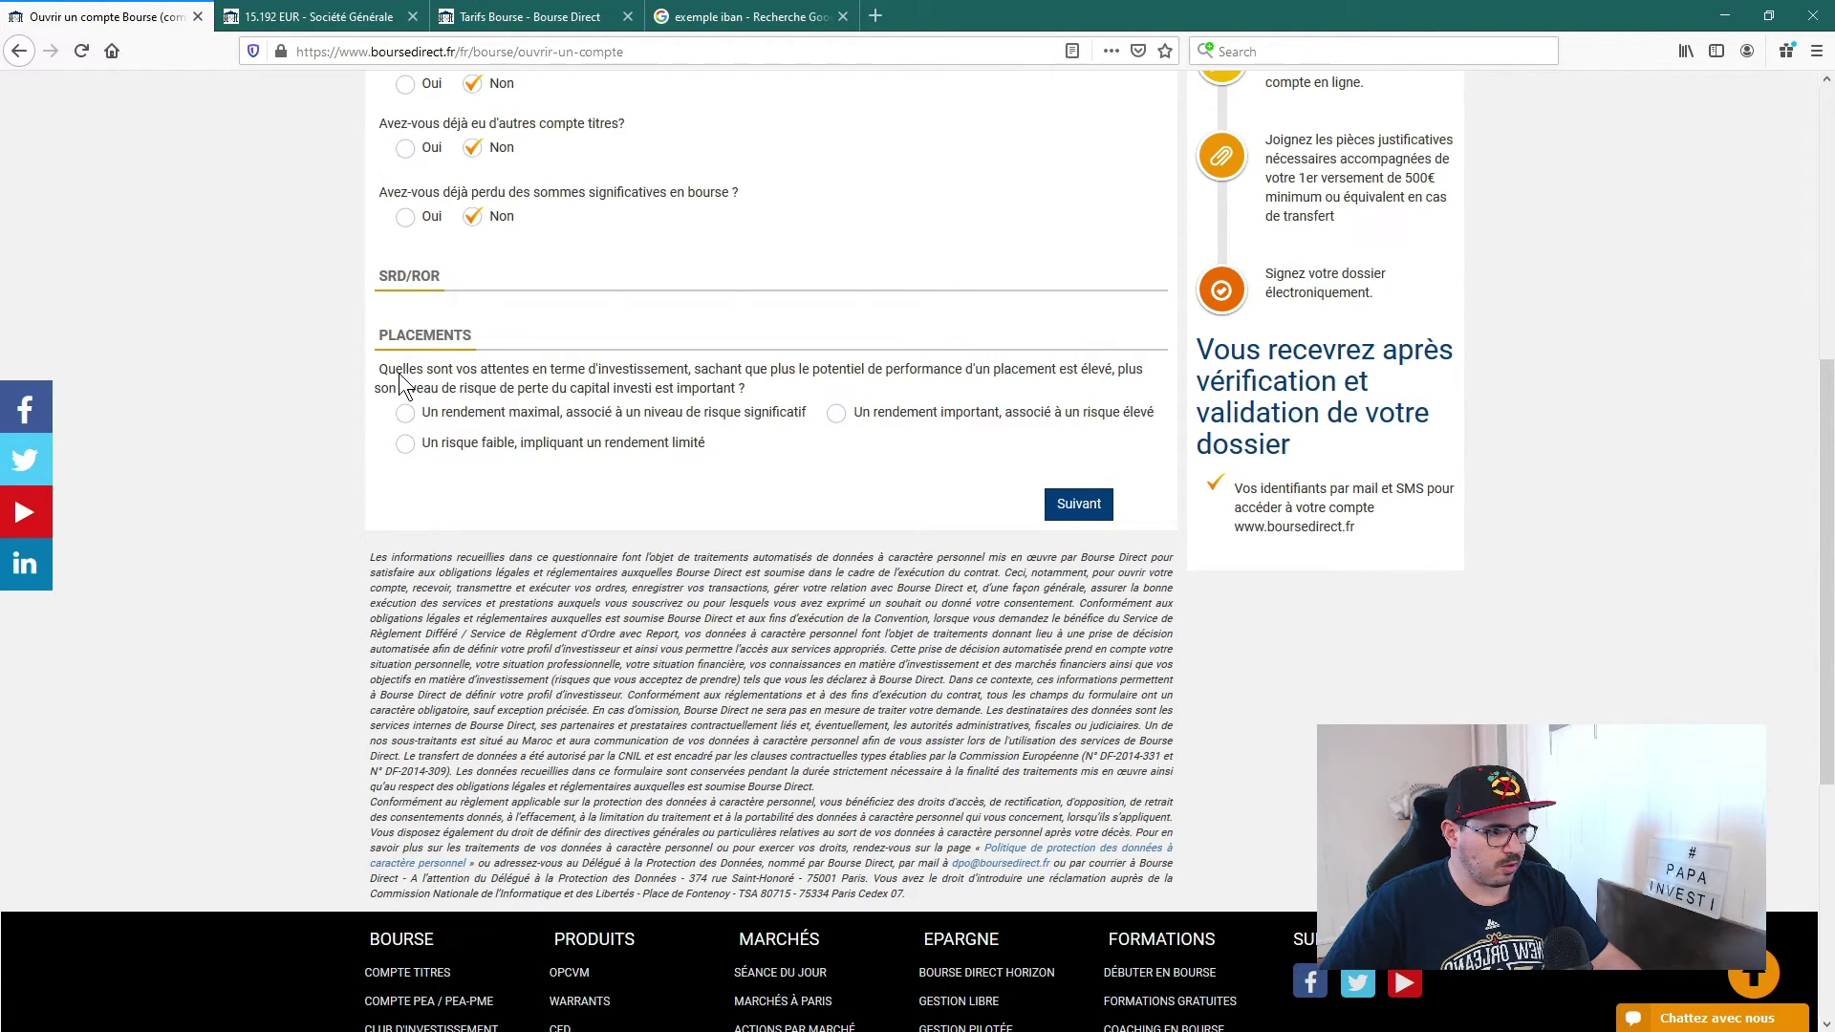
drag(537, 386, 672, 382)
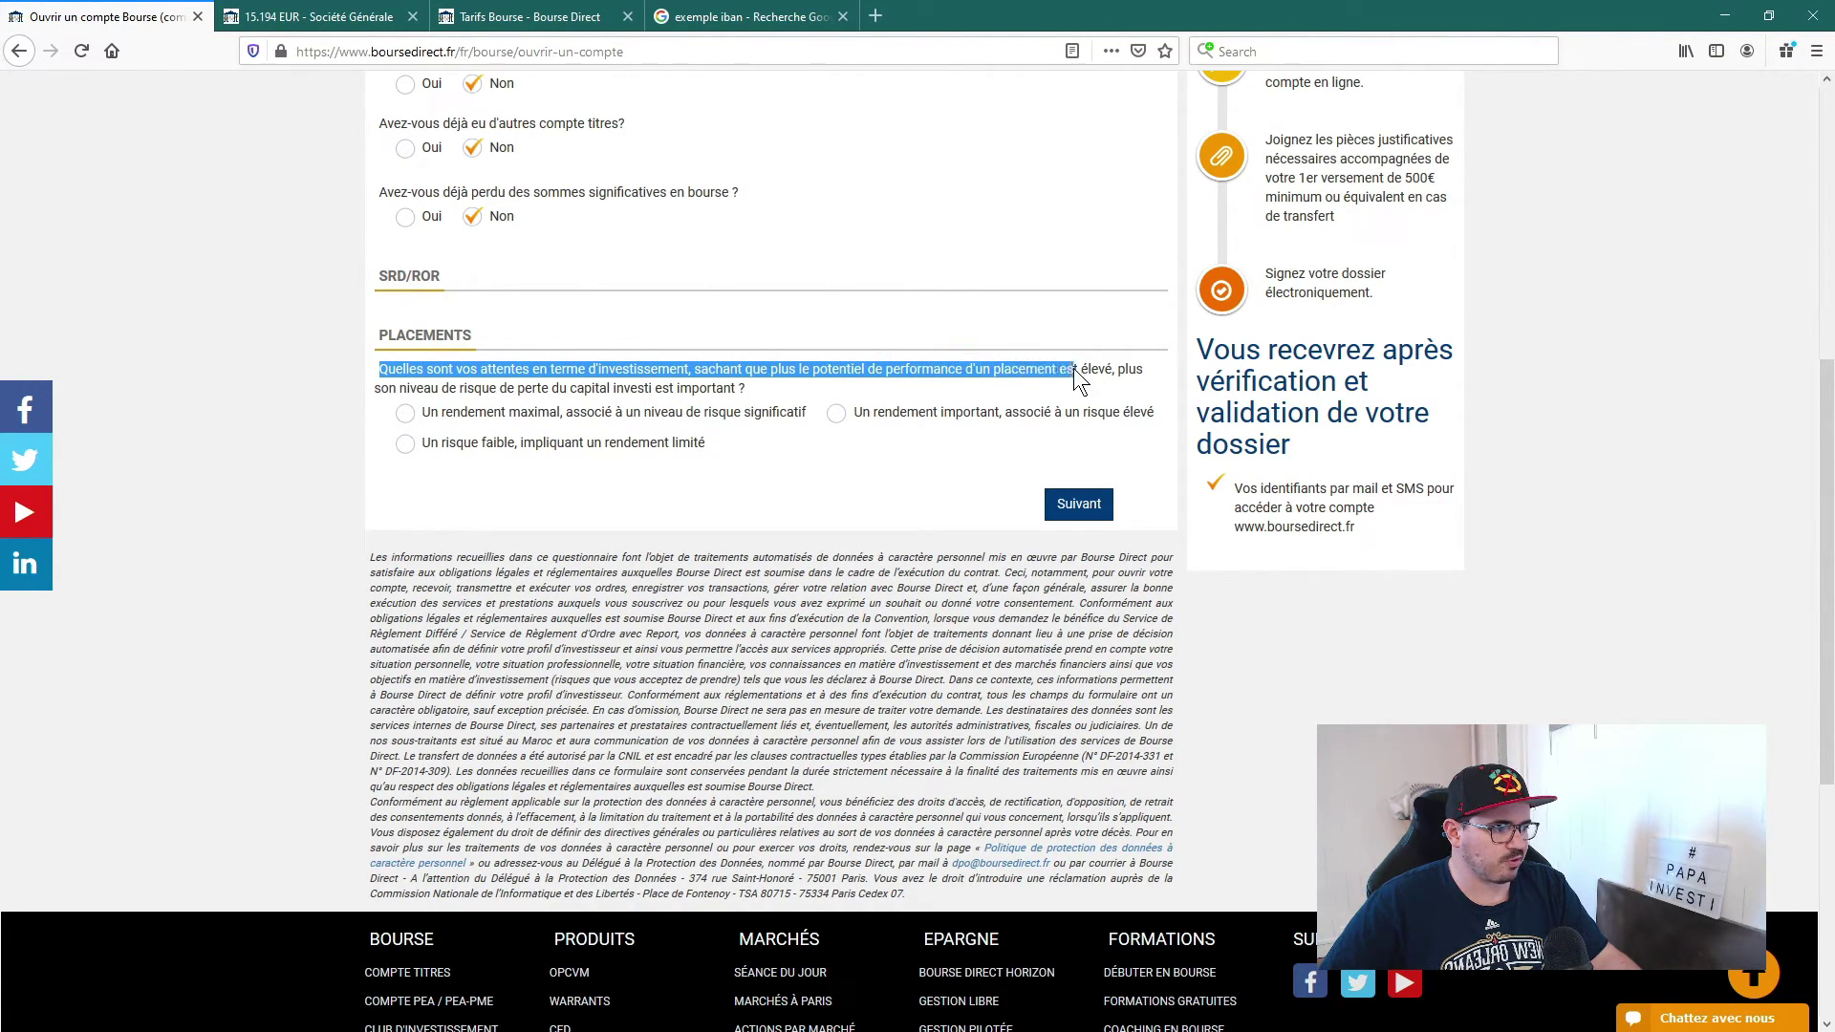
drag(1069, 379, 682, 399)
click(762, 387)
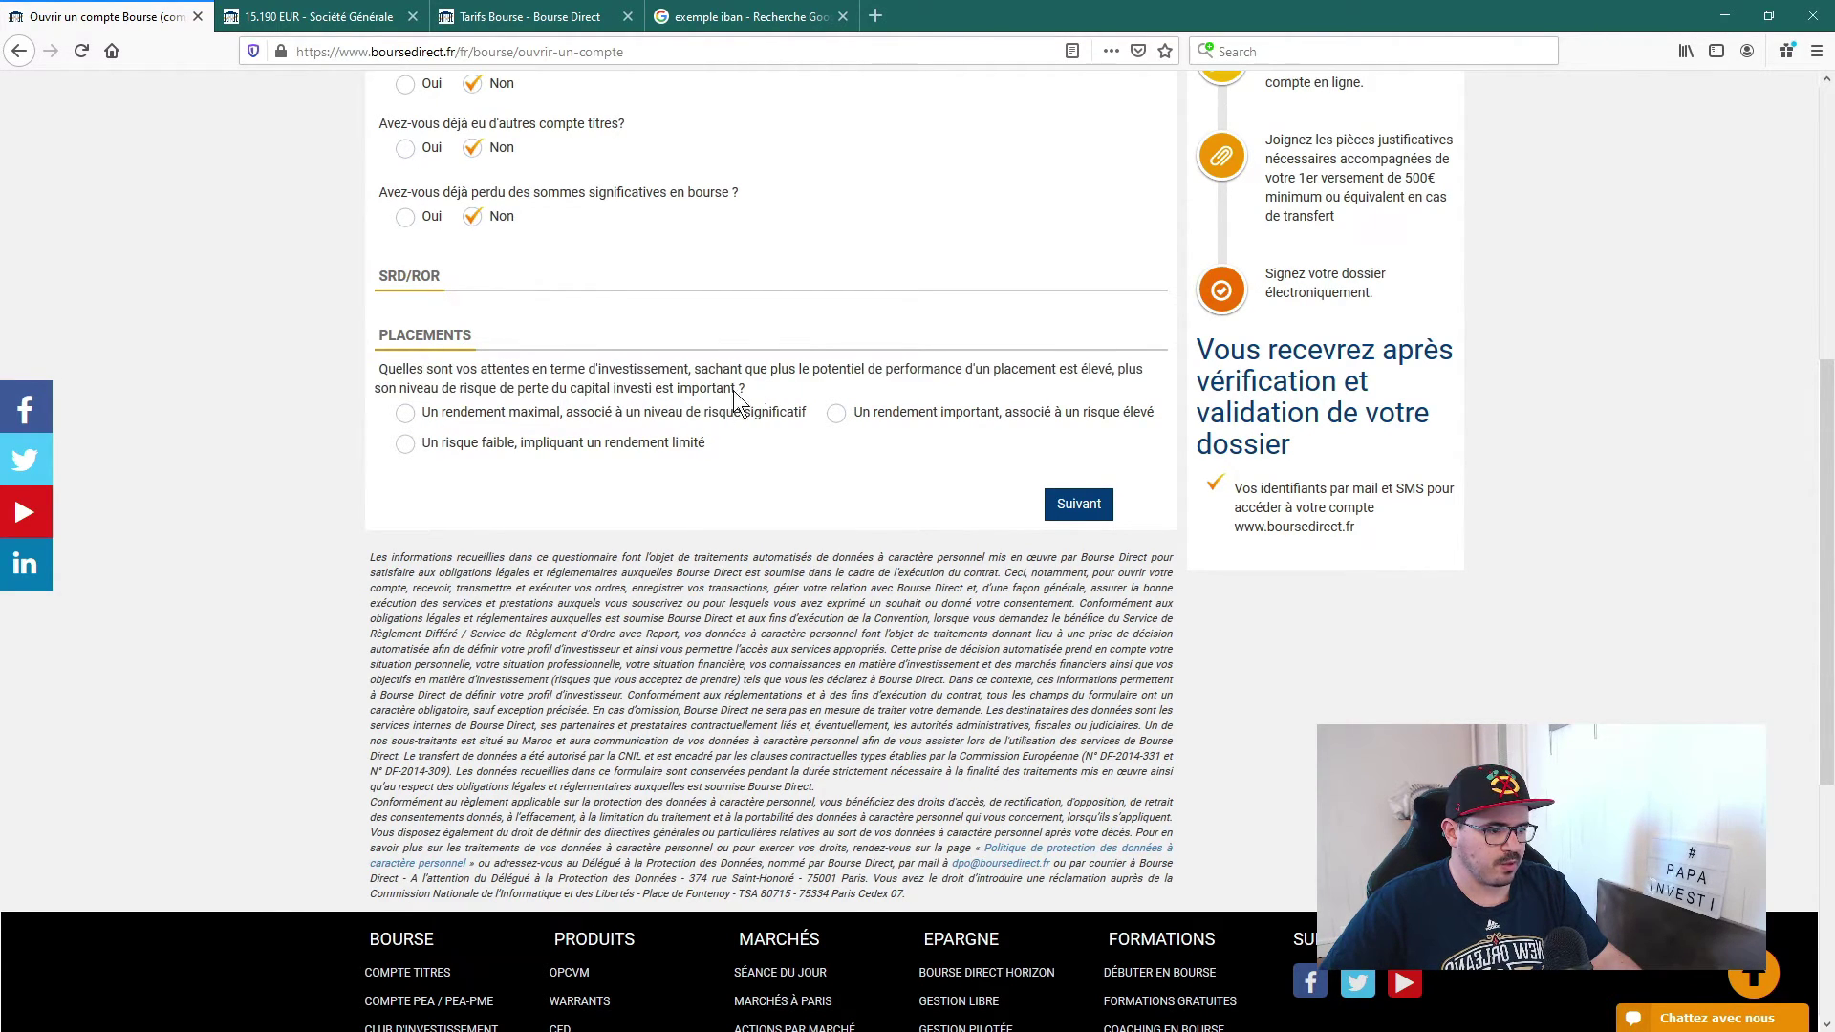